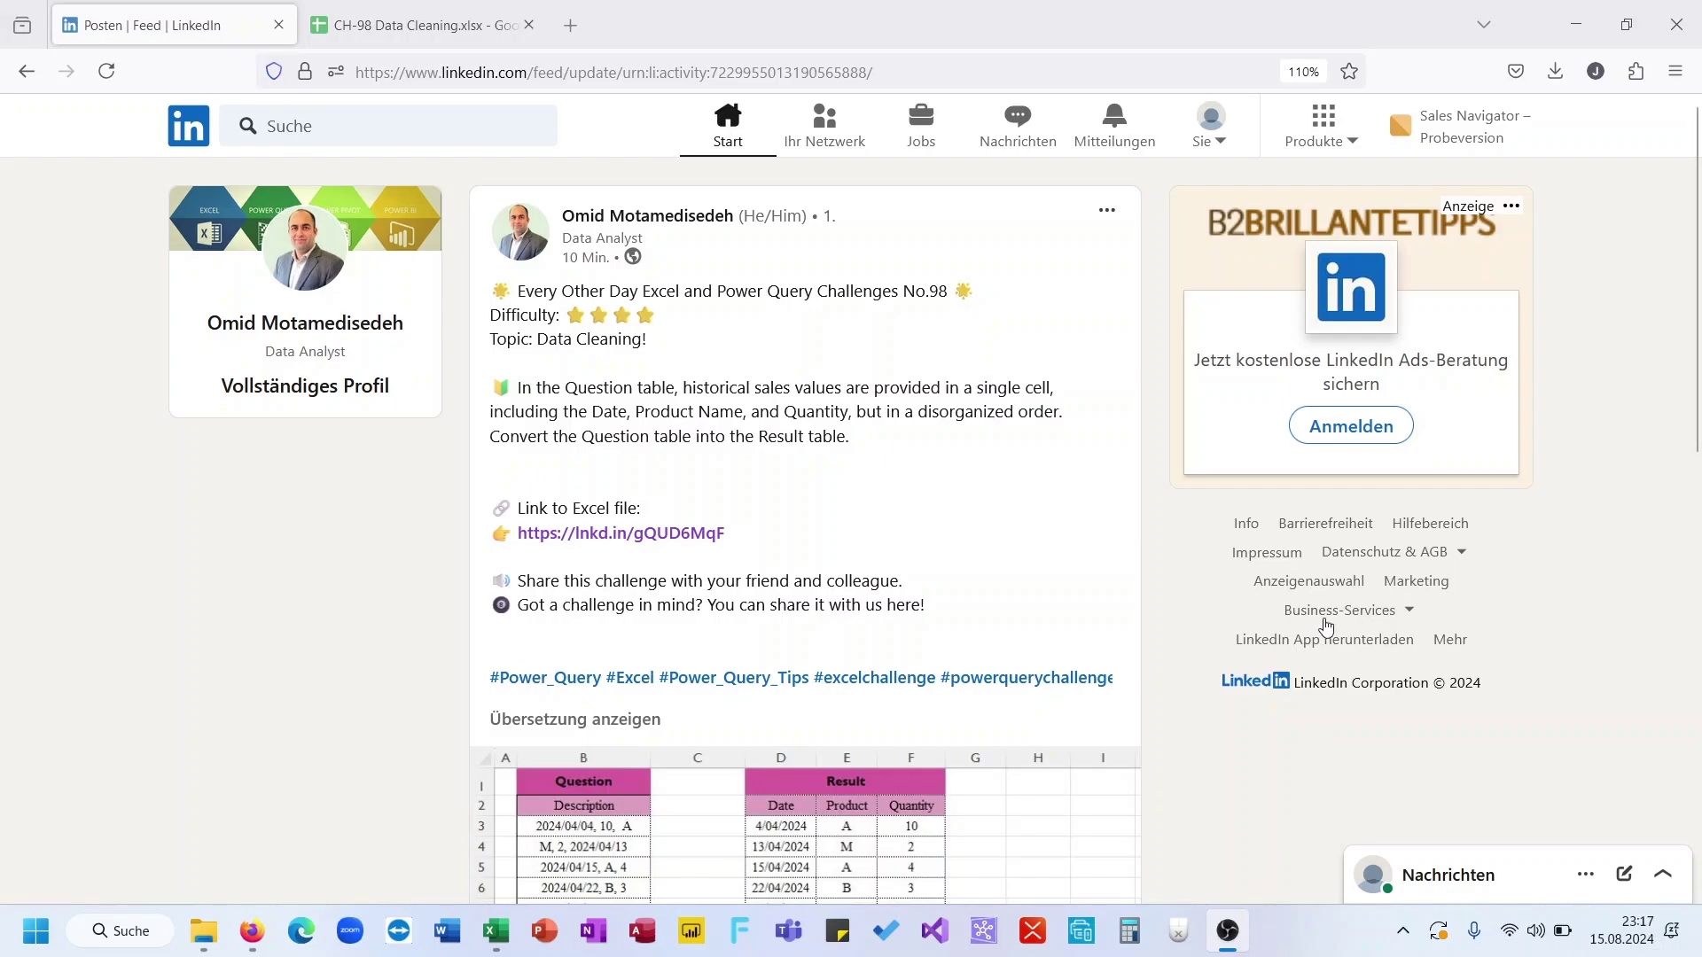
# - Read the Challenge 98 data cleaning post on LinkedIn and switch to the CH-98 Data Cleaning workbook in Excel
pyautogui.scroll(-3, 876, 530)
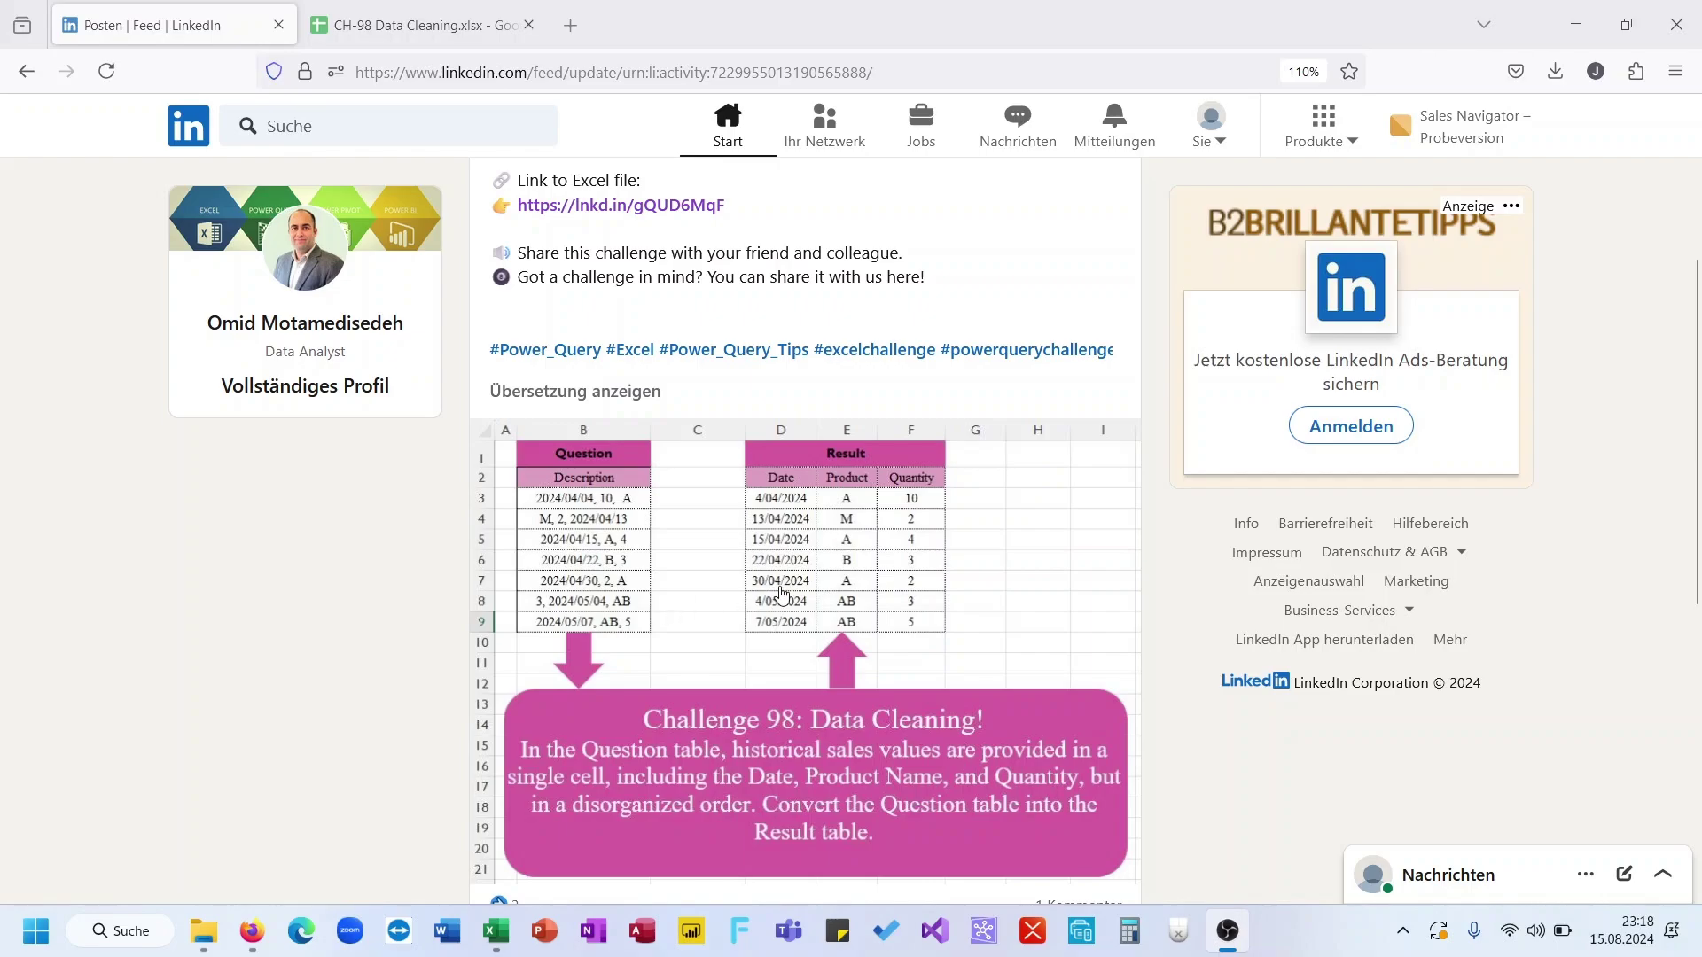
pyautogui.scroll(-2, 876, 563)
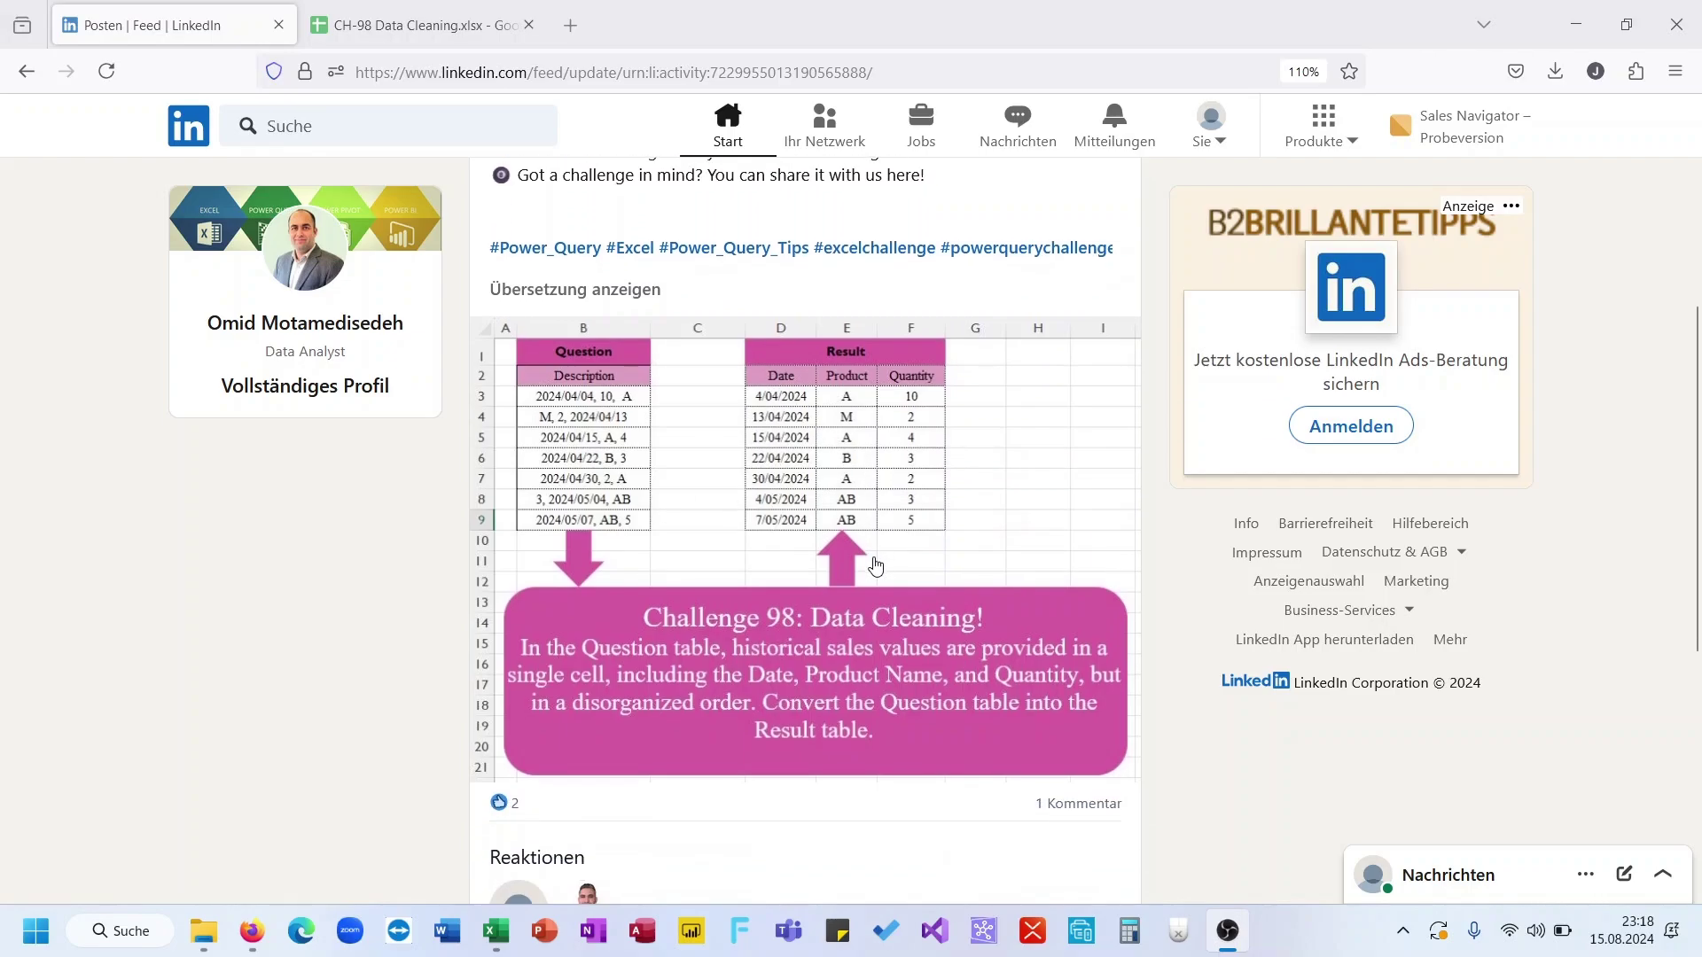
pyautogui.scroll(1, 875, 564)
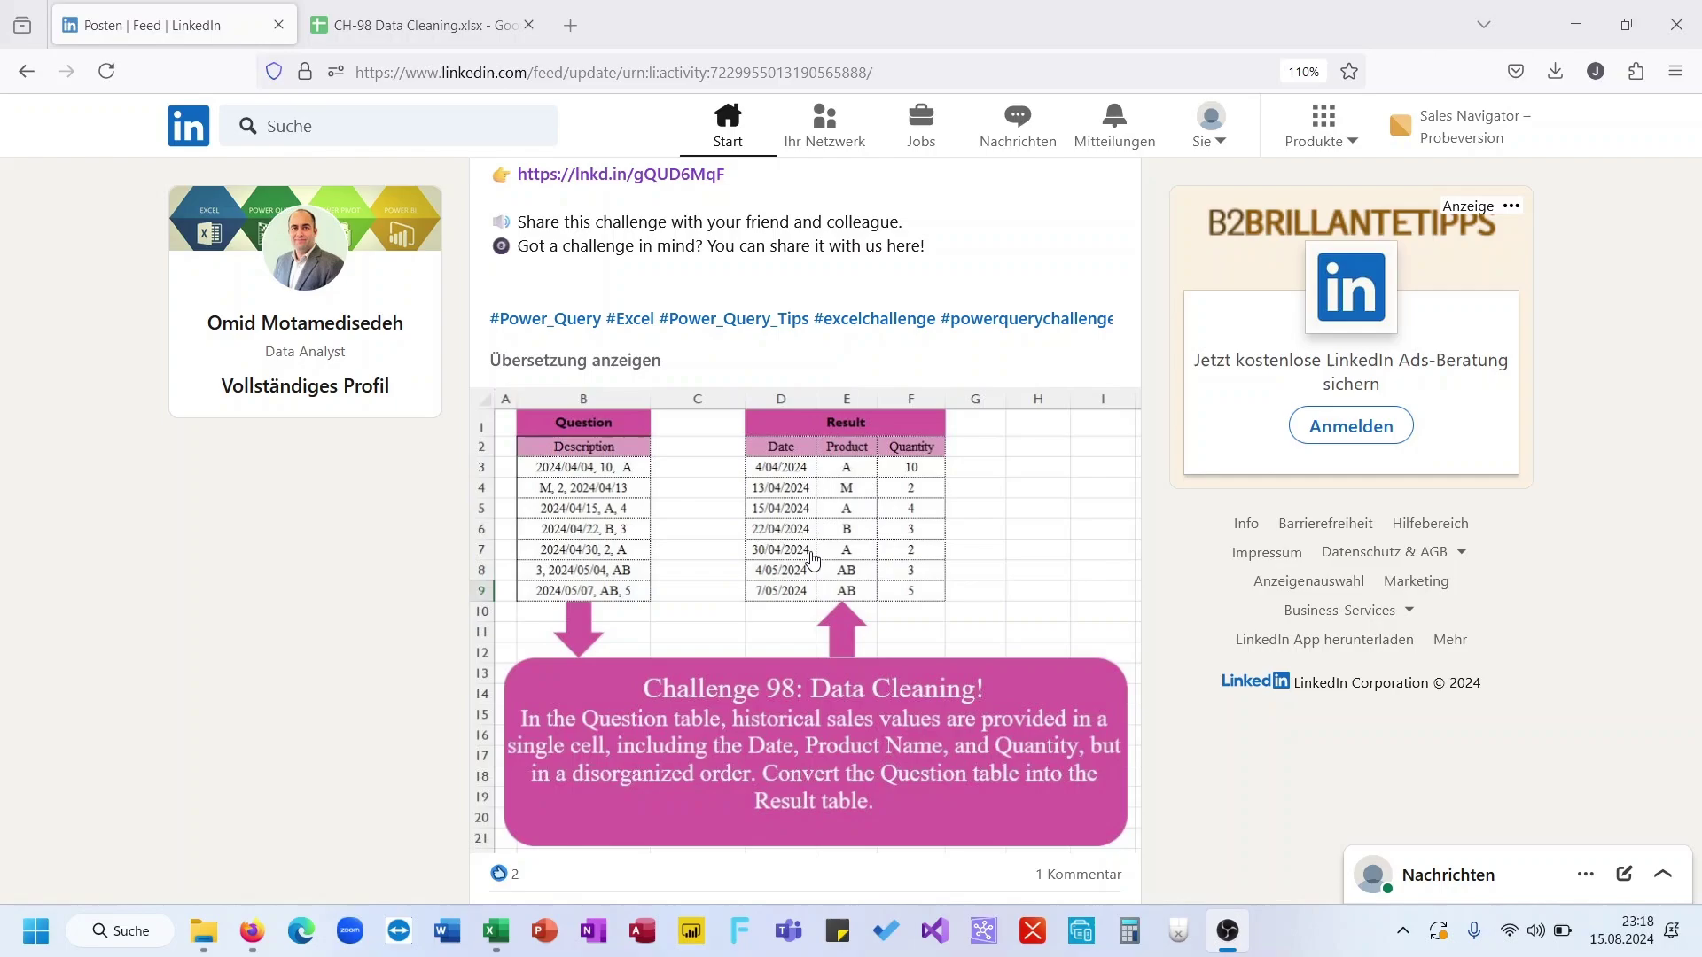
pyautogui.click(502, 934)
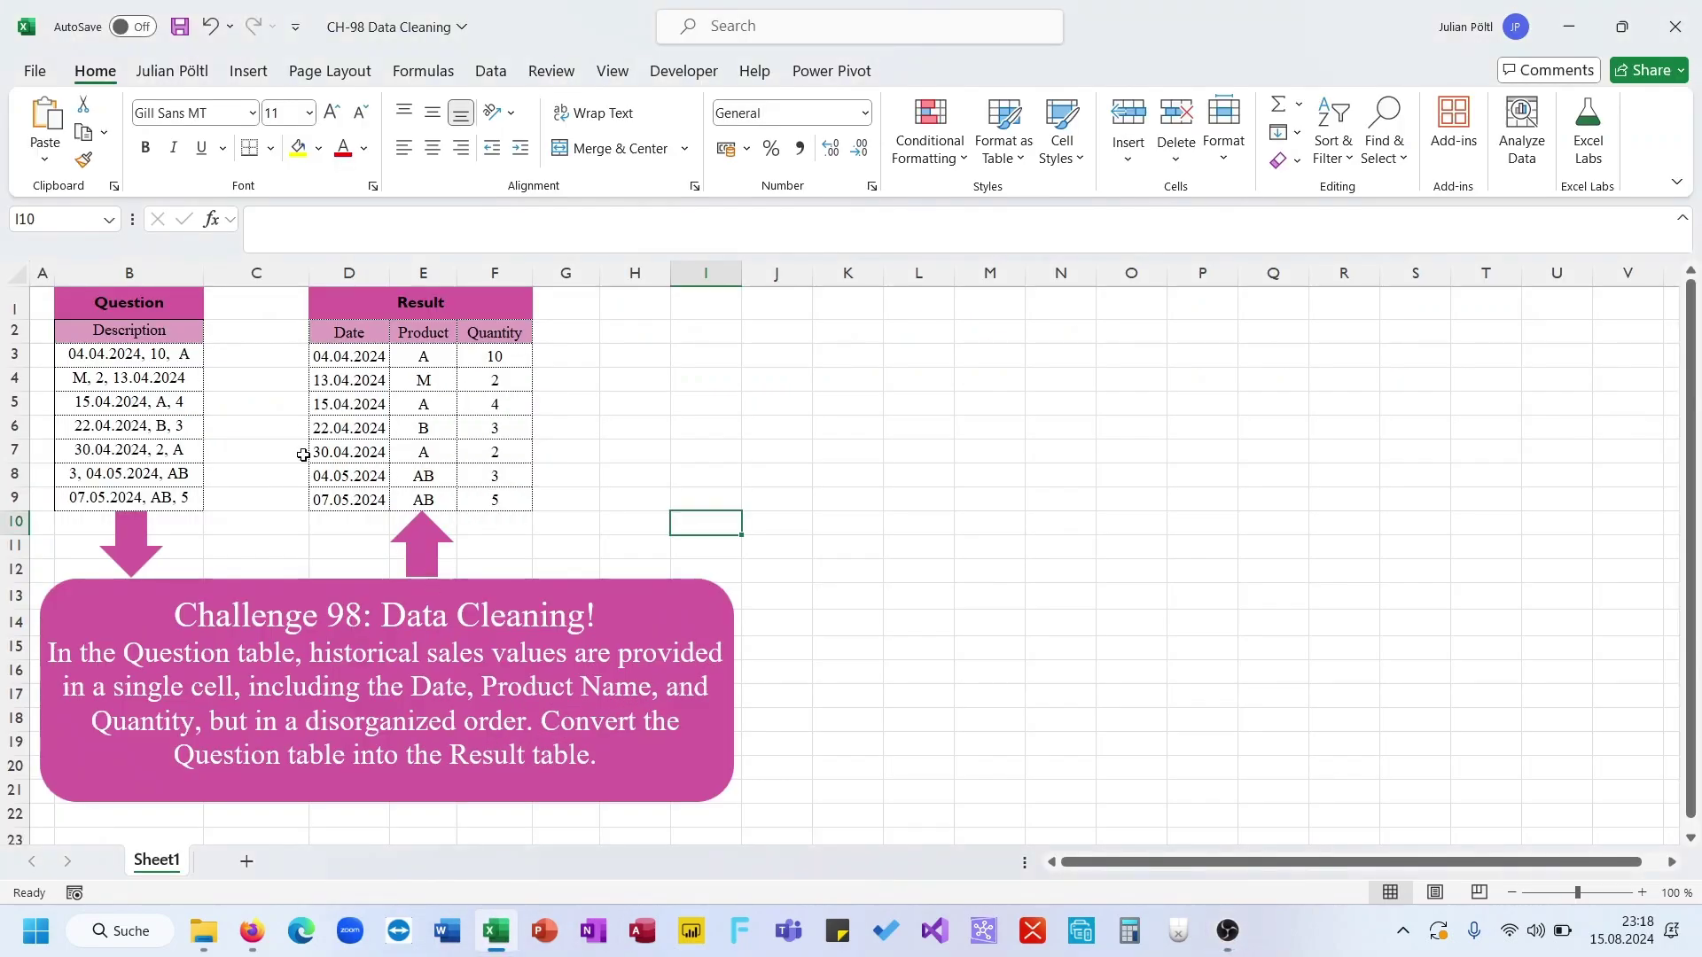
pyautogui.click(253, 931)
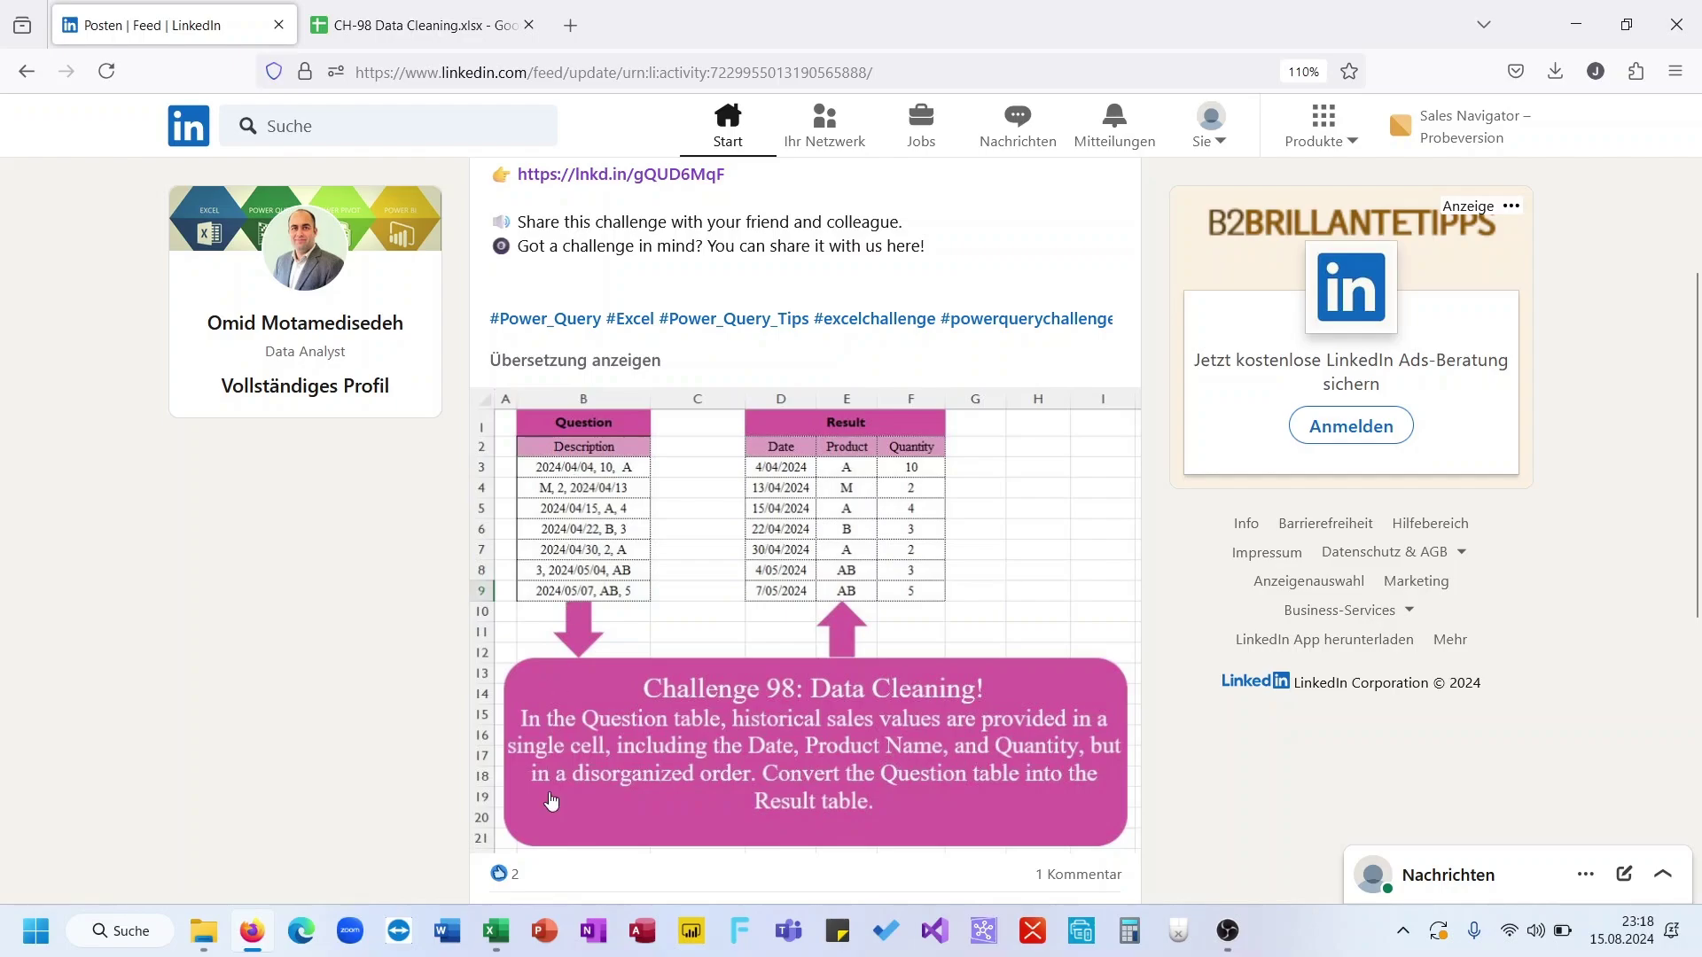
pyautogui.click(496, 931)
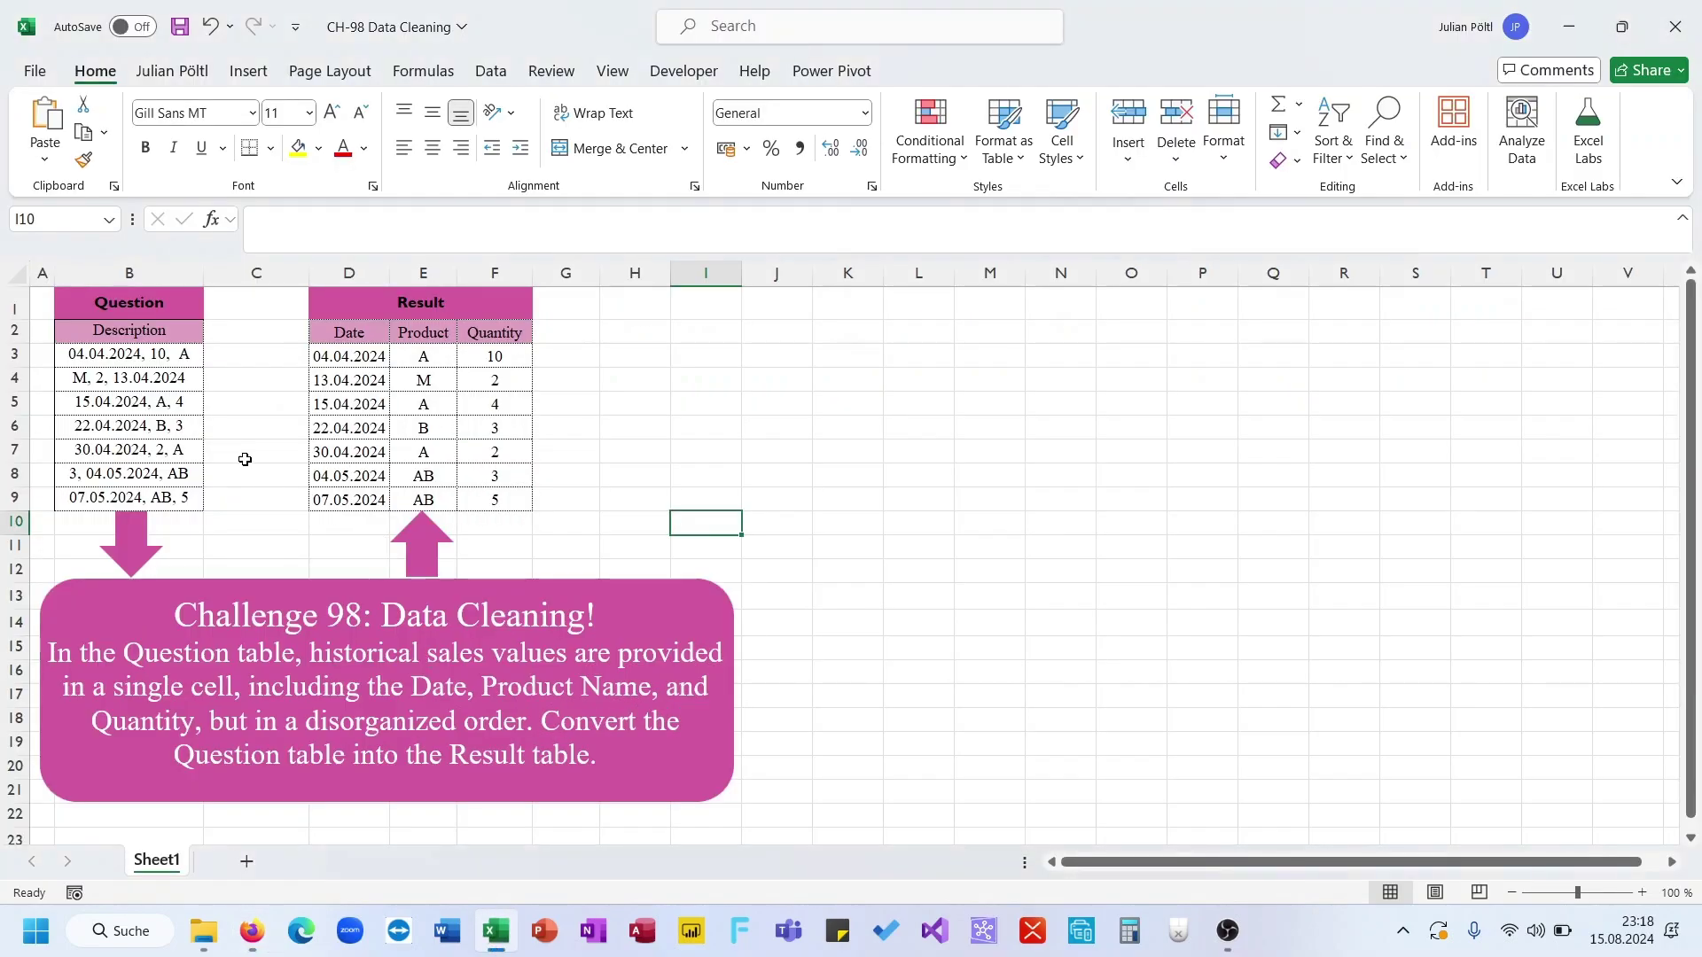
# - Examine the order of date, product and quantity in the Question table's descriptions in B3:B9
pyautogui.moveTo(182, 357); pyautogui.dragTo(171, 496)
pyautogui.click(706, 454)
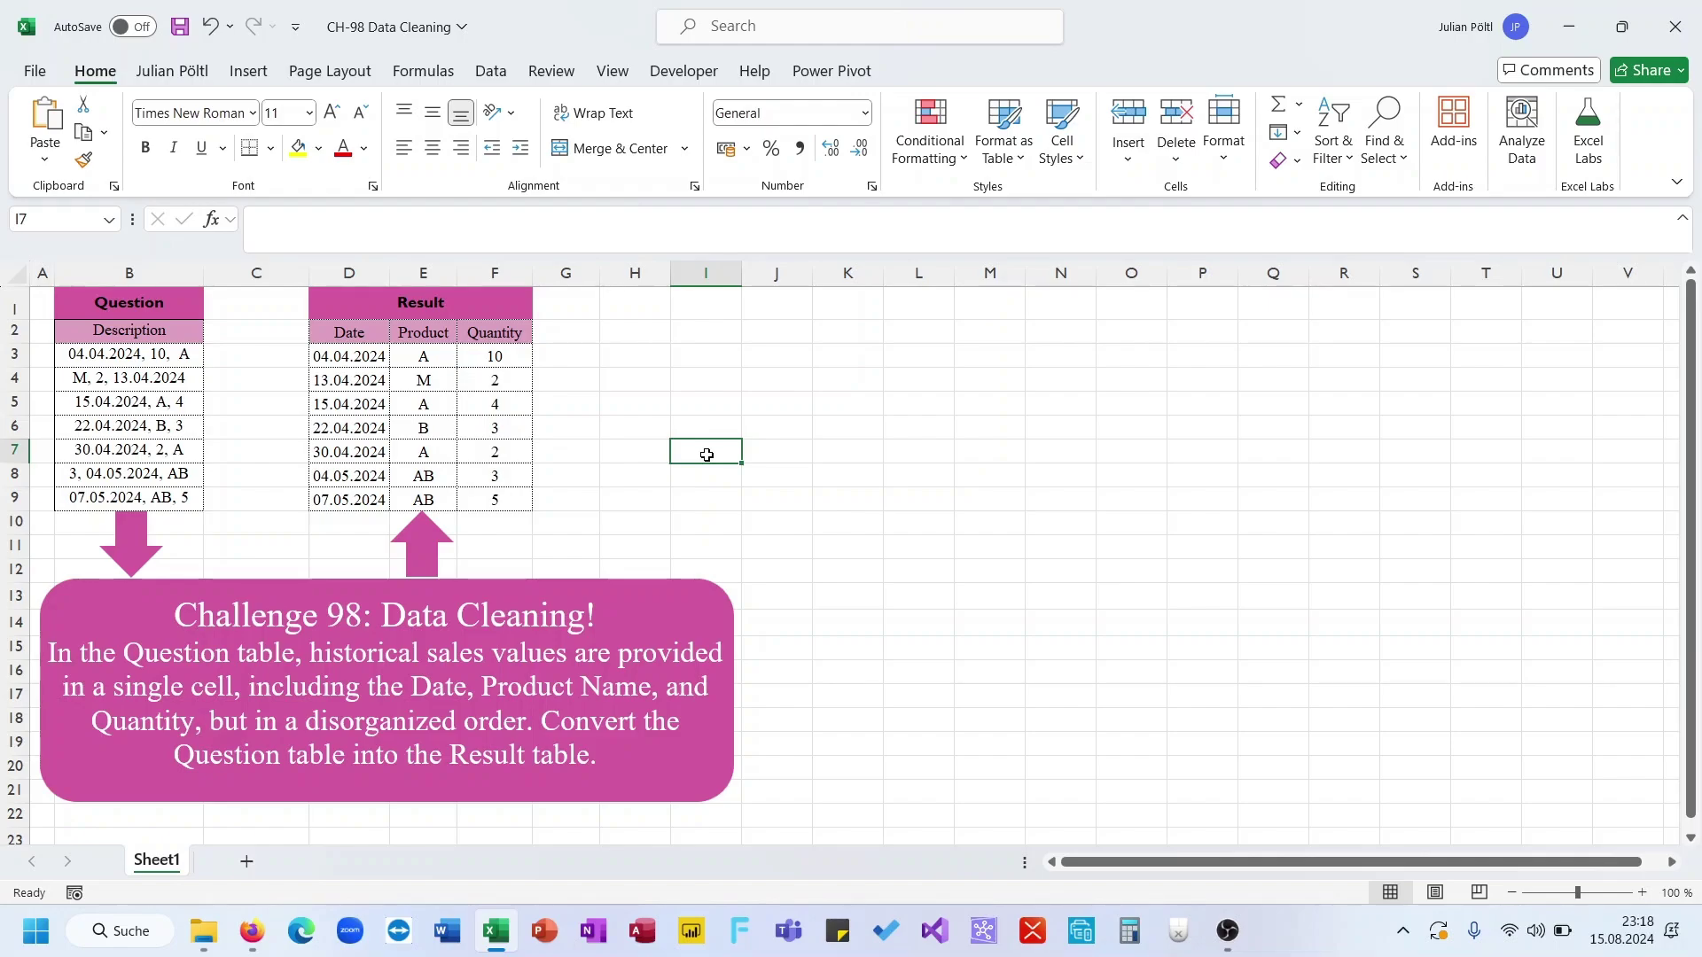
pyautogui.click(642, 358)
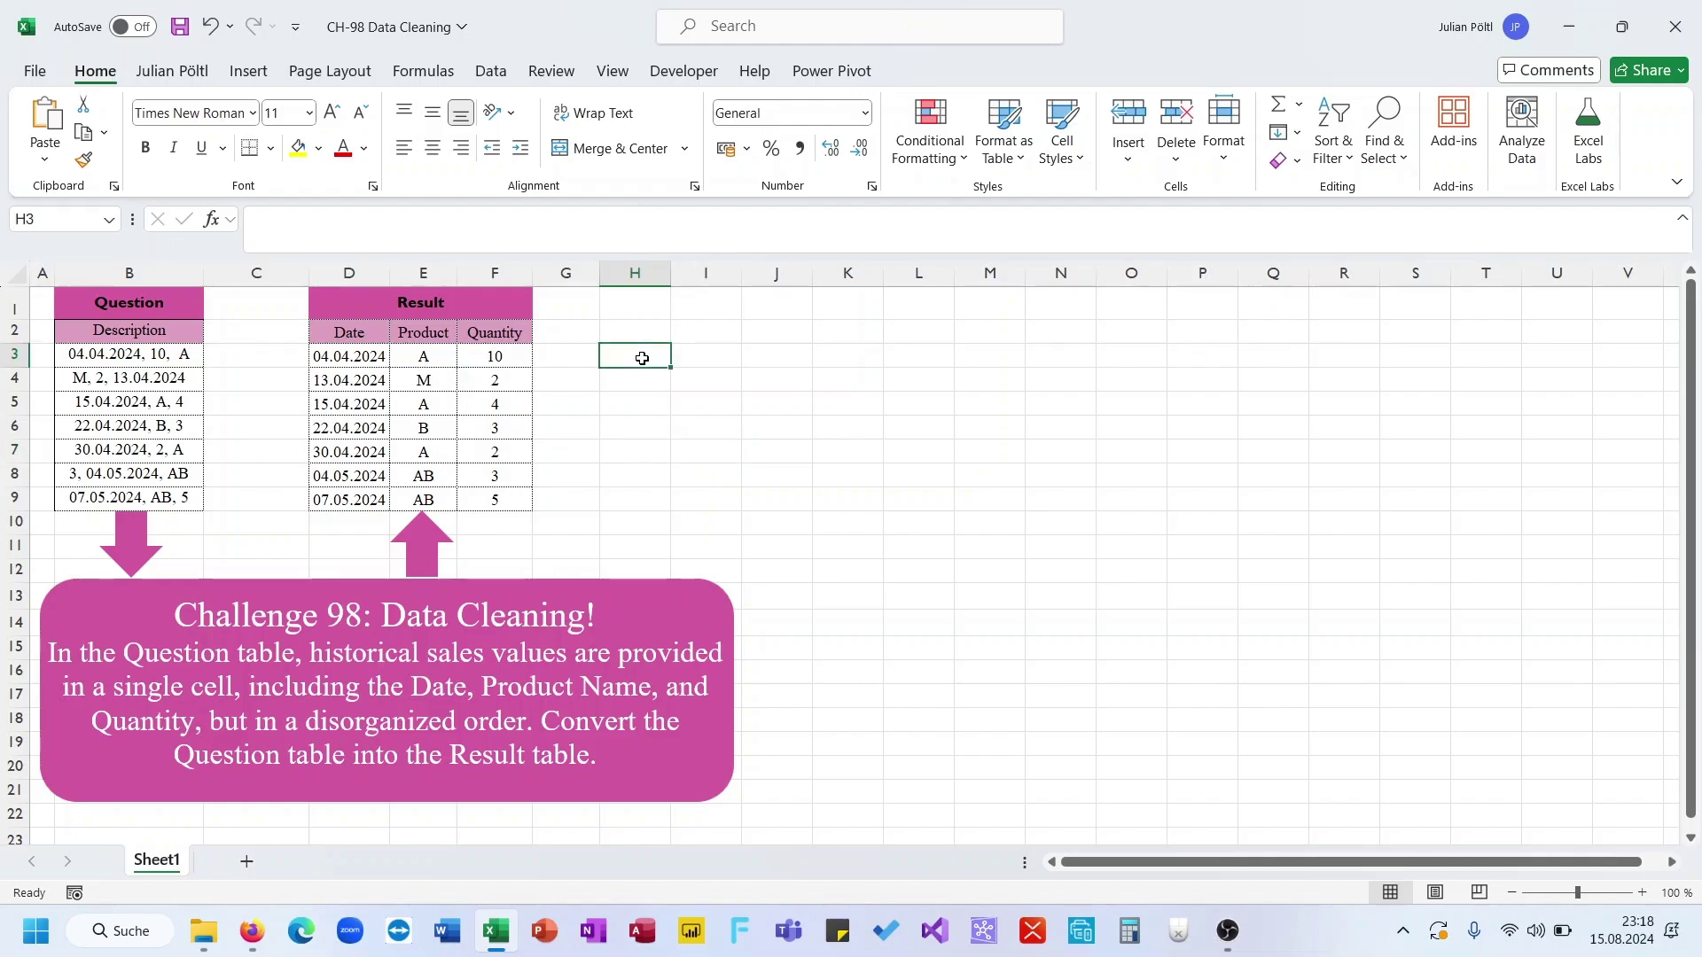
pyautogui.click(189, 362)
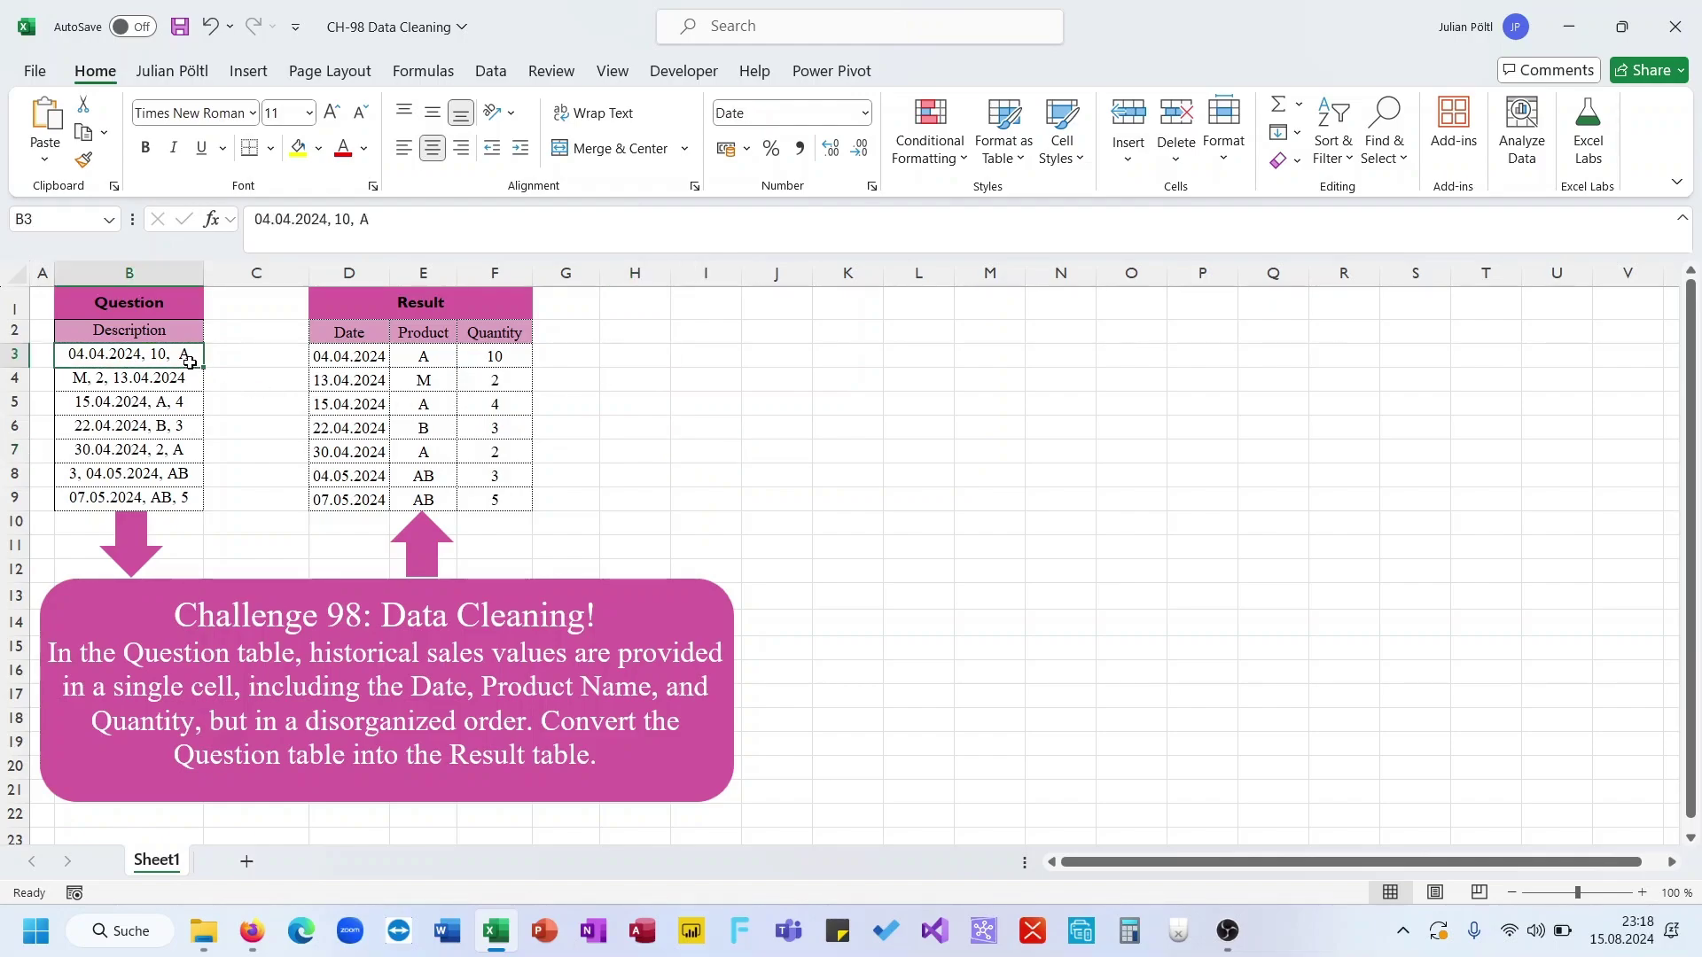
pyautogui.press('Down')
pyautogui.press('Down')
pyautogui.press('Down')
pyautogui.press('Down')
pyautogui.press('Down')
pyautogui.press('Down')
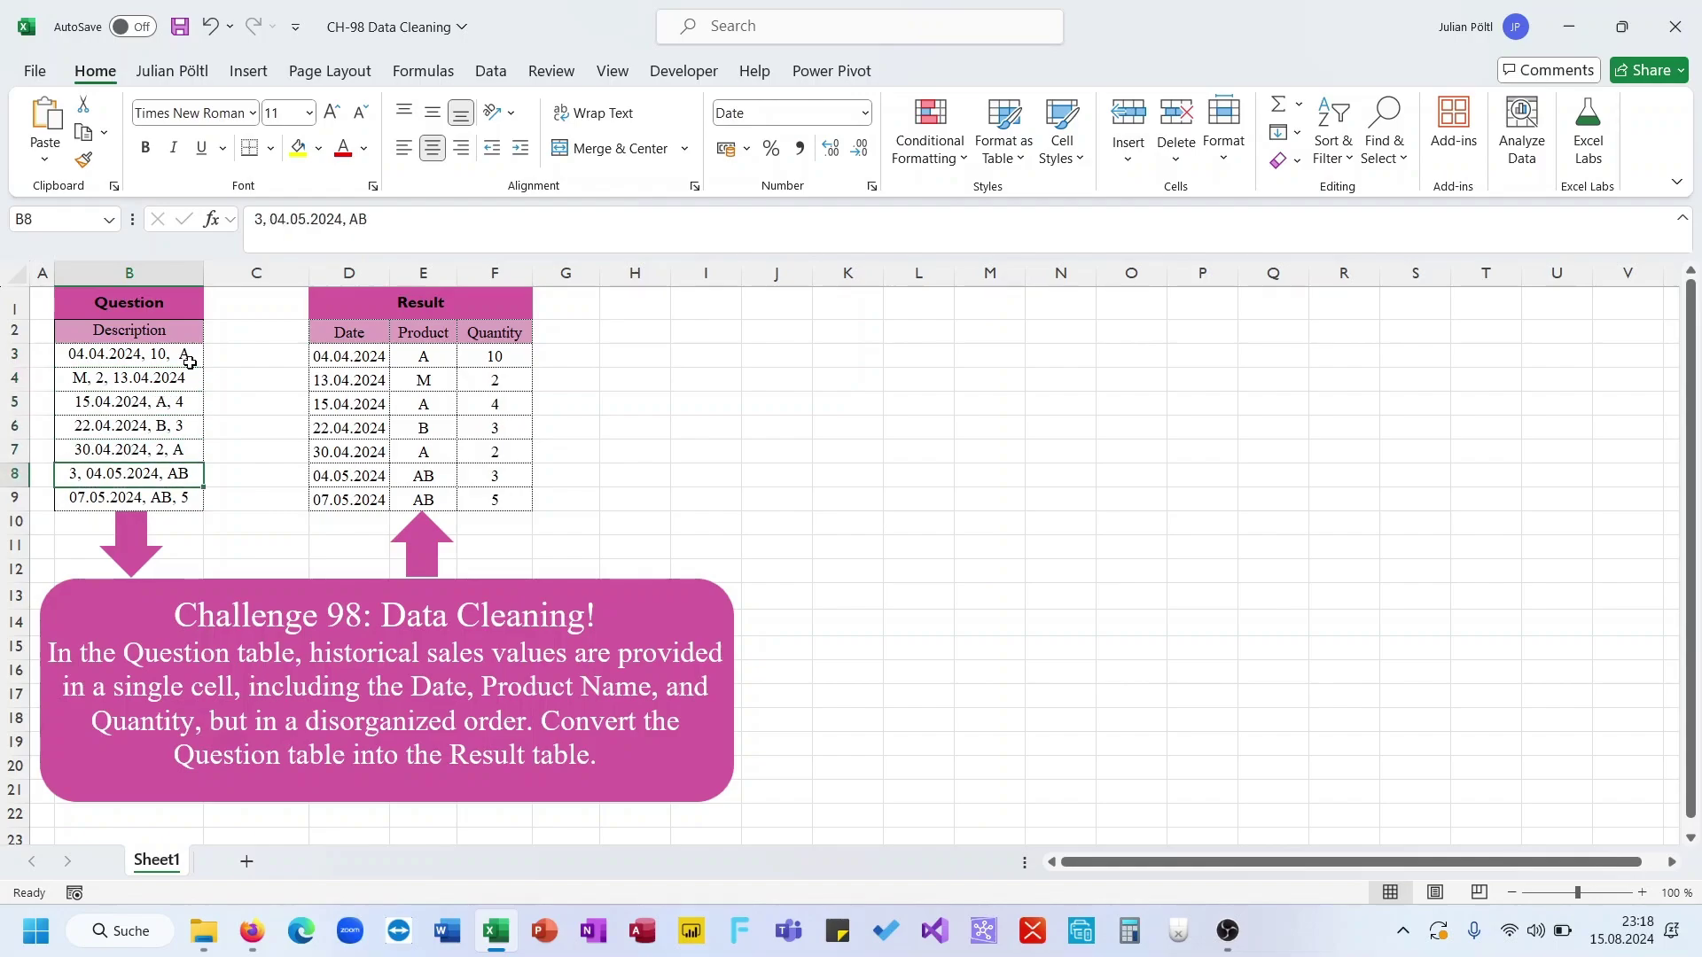
pyautogui.press('Up')
pyautogui.press('Up')
pyautogui.press('Up')
pyautogui.press('Up')
pyautogui.press('Up')
pyautogui.press('Up')
pyautogui.press('Up')
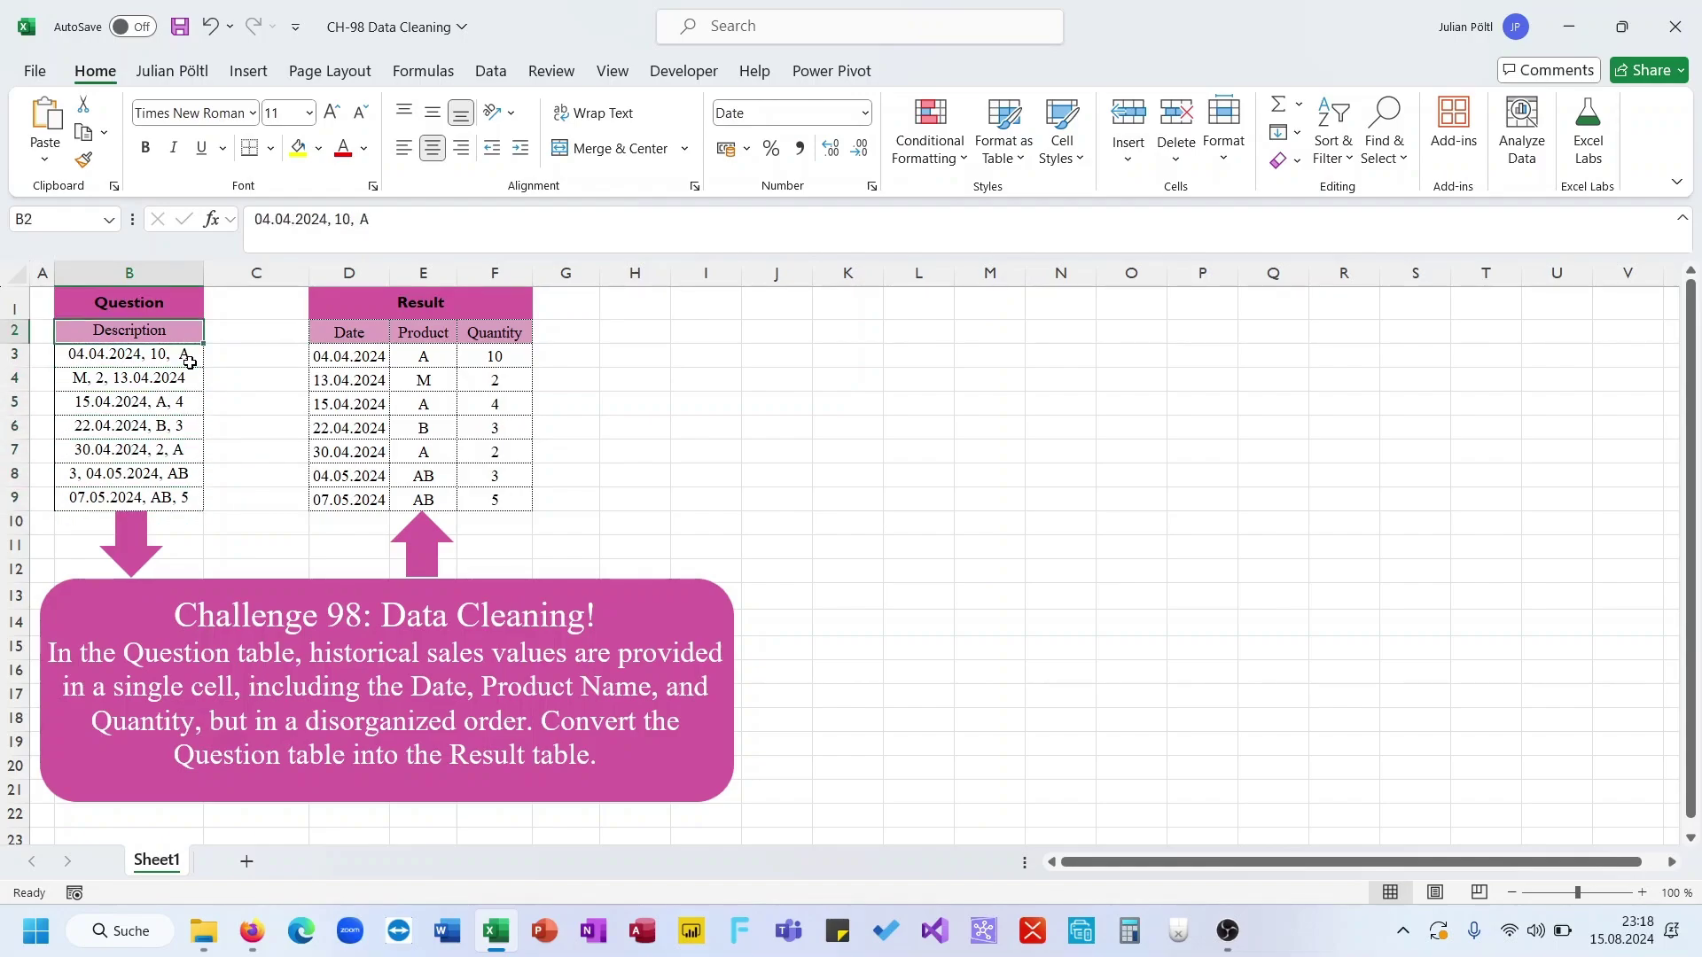
pyautogui.press('Down')
pyautogui.press('Down')
pyautogui.press('Down')
pyautogui.press('Down')
pyautogui.press('Down')
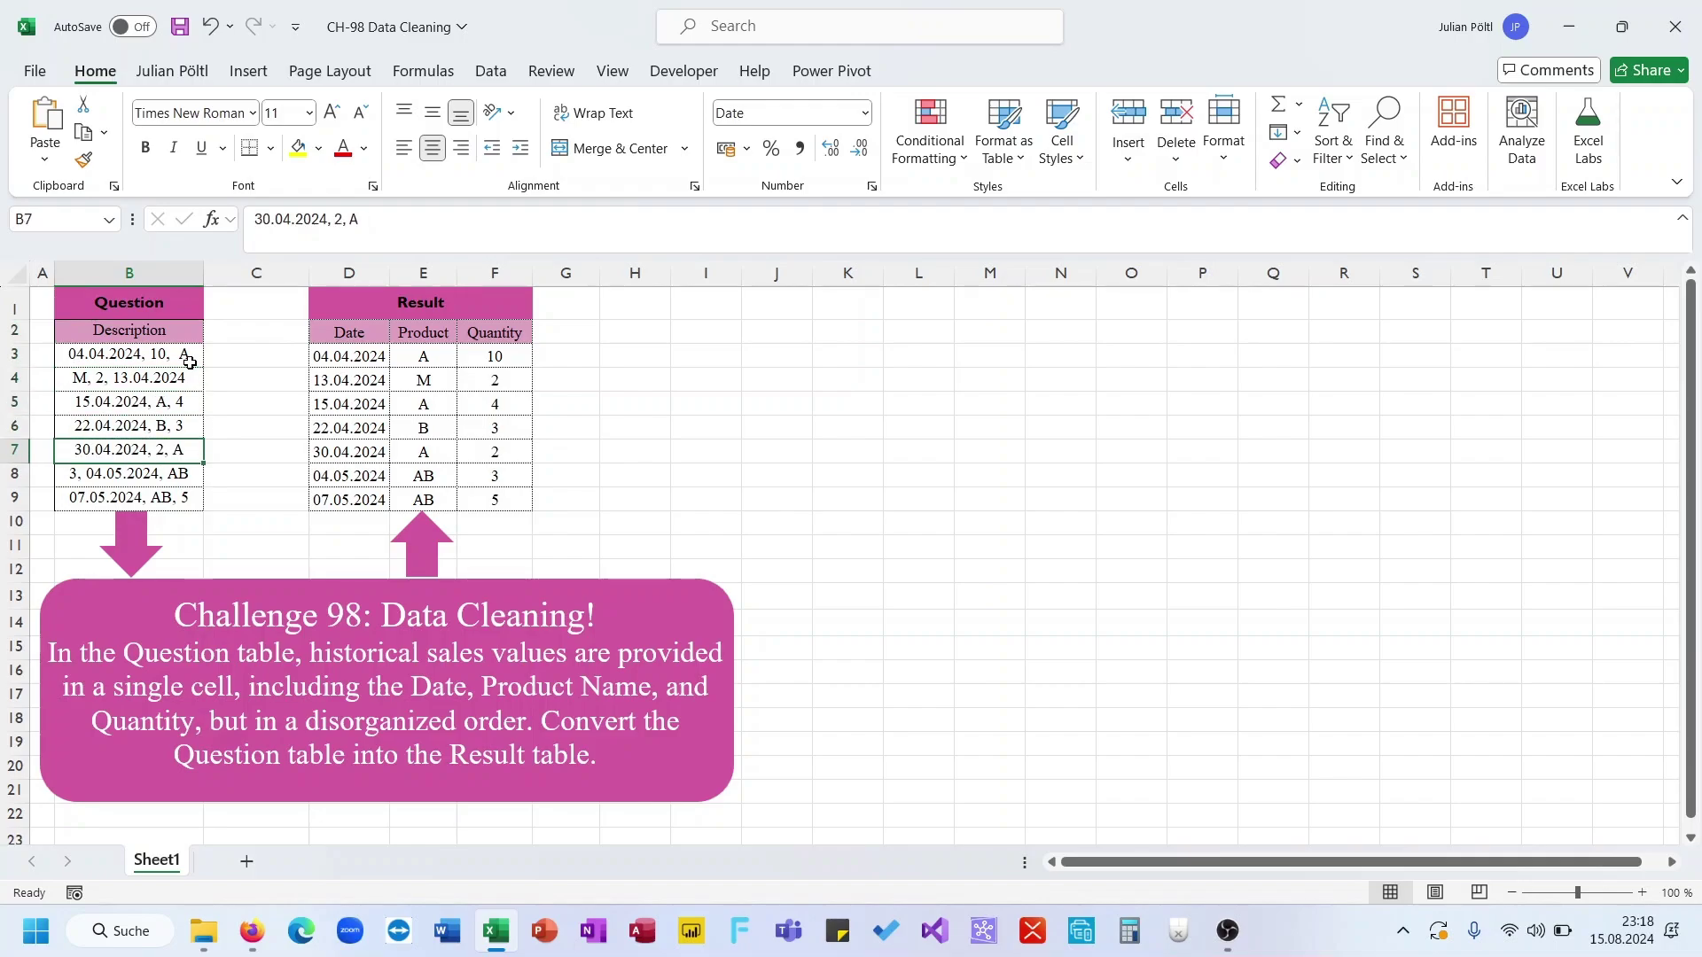
pyautogui.press('Down')
pyautogui.press('Down')
pyautogui.press('Up')
pyautogui.press('Up')
pyautogui.press('Up')
pyautogui.press('Up')
pyautogui.press('Up')
pyautogui.press('Up')
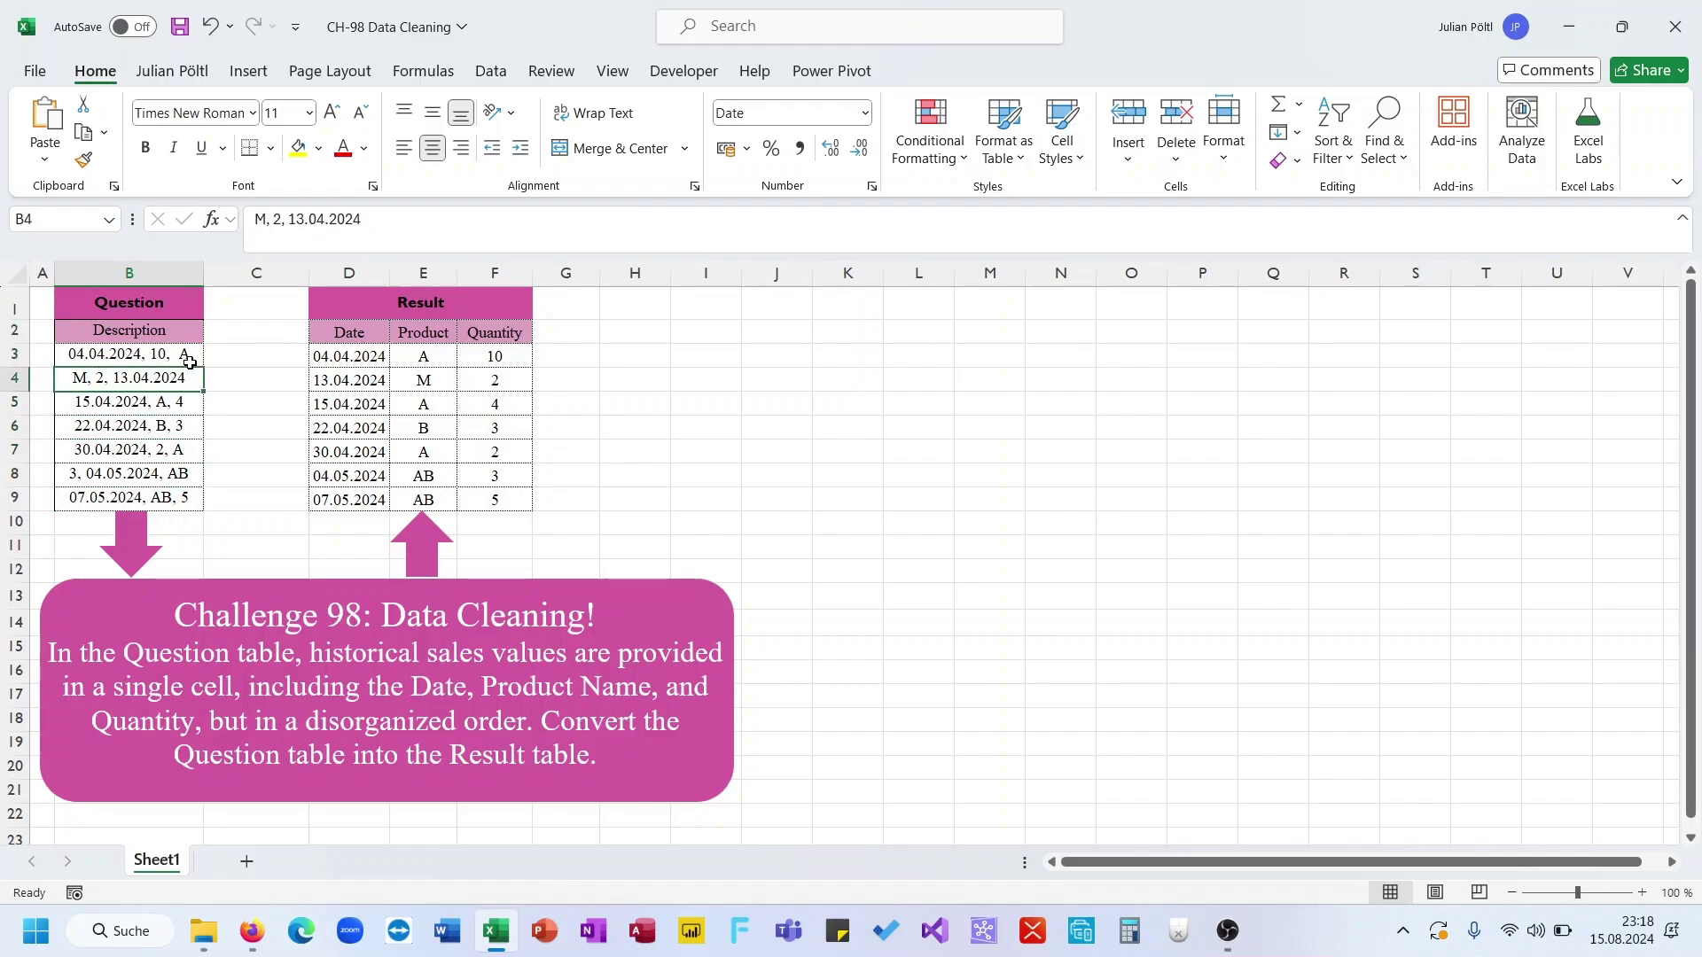
# - Examine the Result table's layout and its Date, Product and Quantity headers in D2:F2
pyautogui.press('Right')
pyautogui.press('Right')
pyautogui.press('Right')
pyautogui.press('Right')
pyautogui.press('Right')
pyautogui.press('Left')
pyautogui.press('Left')
pyautogui.press('Left')
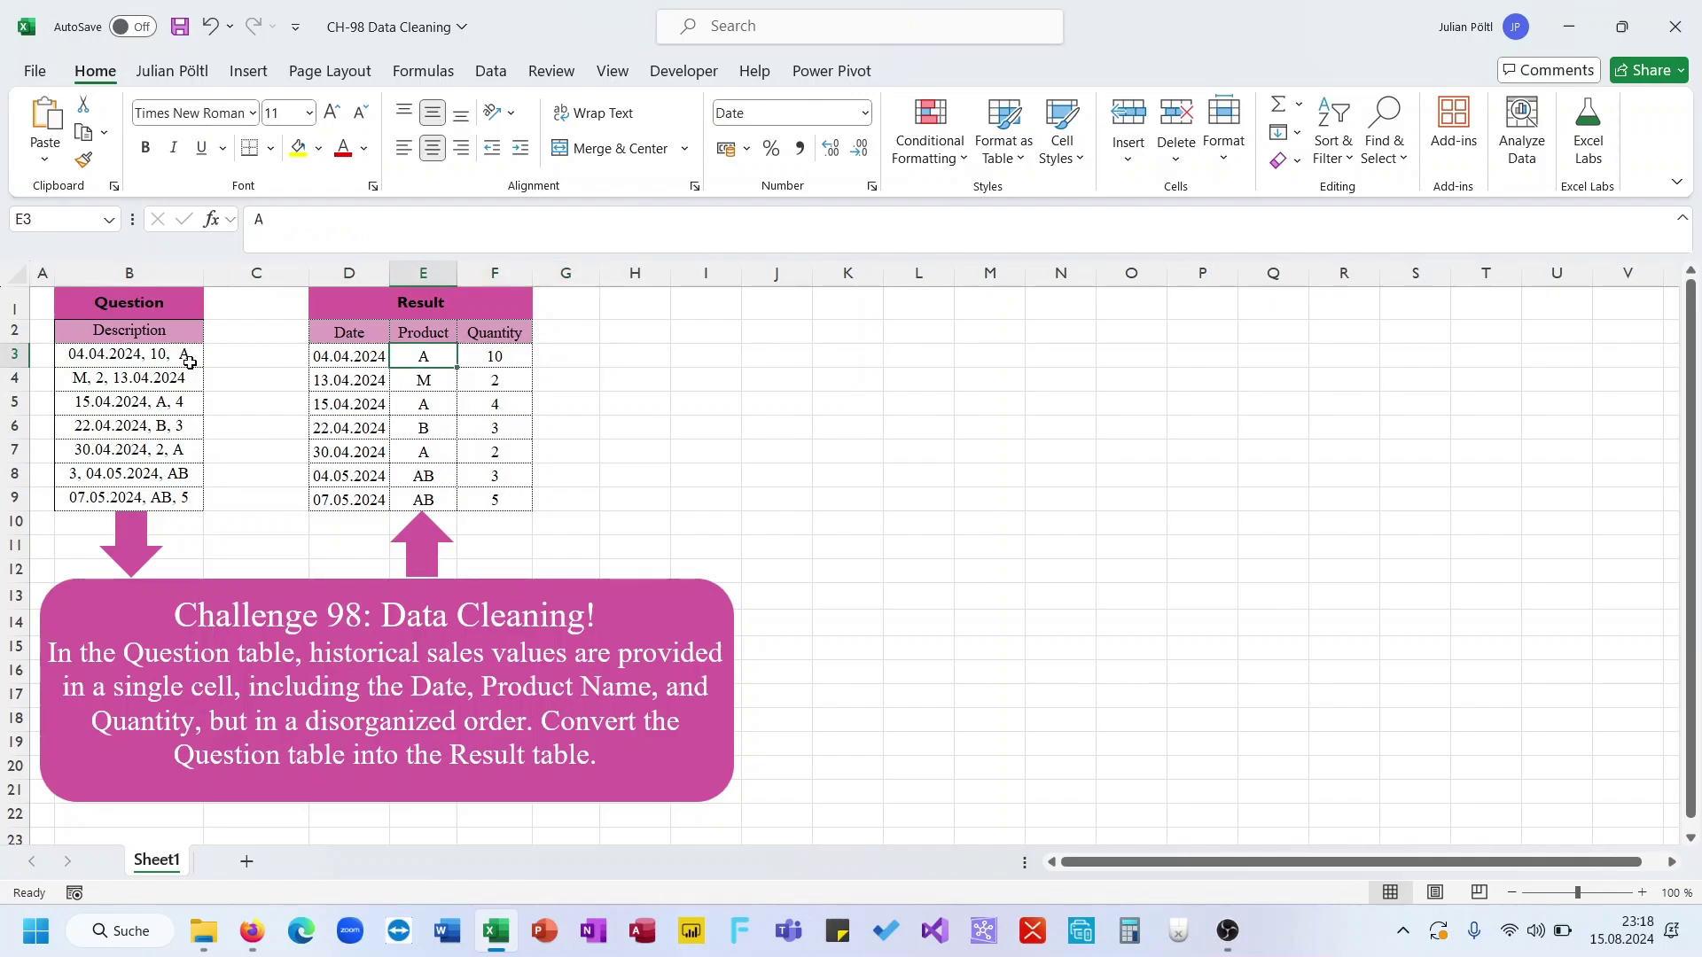
pyautogui.press('Right')
pyautogui.press('Right')
pyautogui.press('Right')
pyautogui.press('Right')
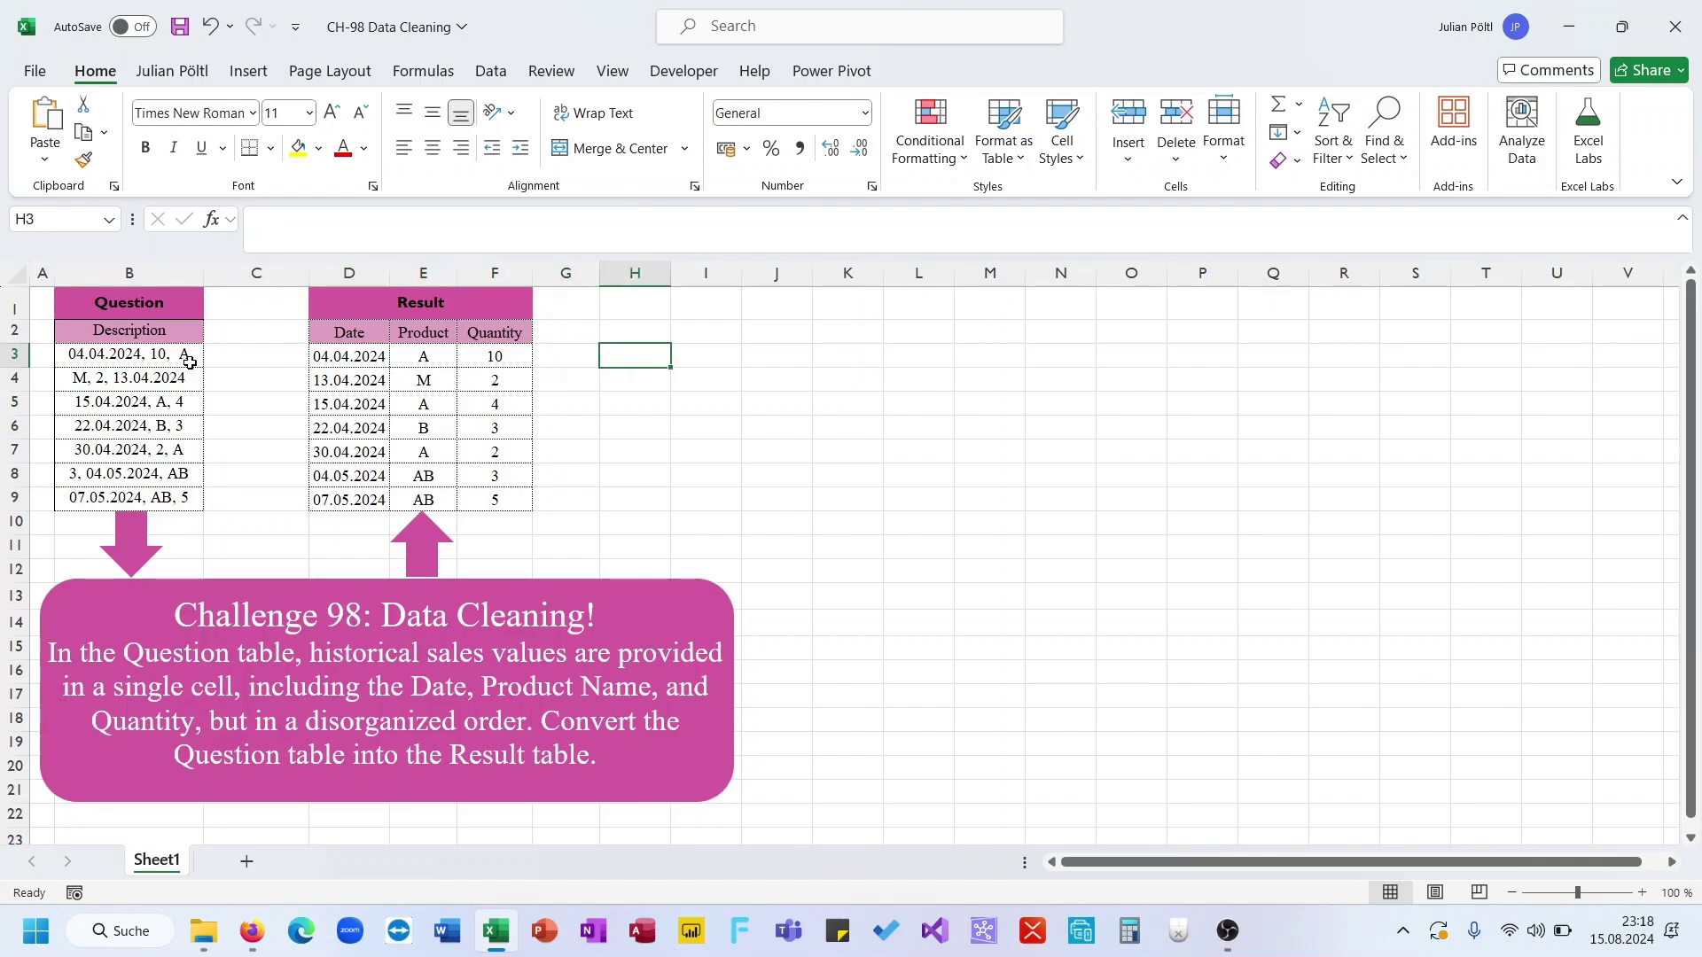
pyautogui.moveTo(378, 332); pyautogui.dragTo(512, 334)
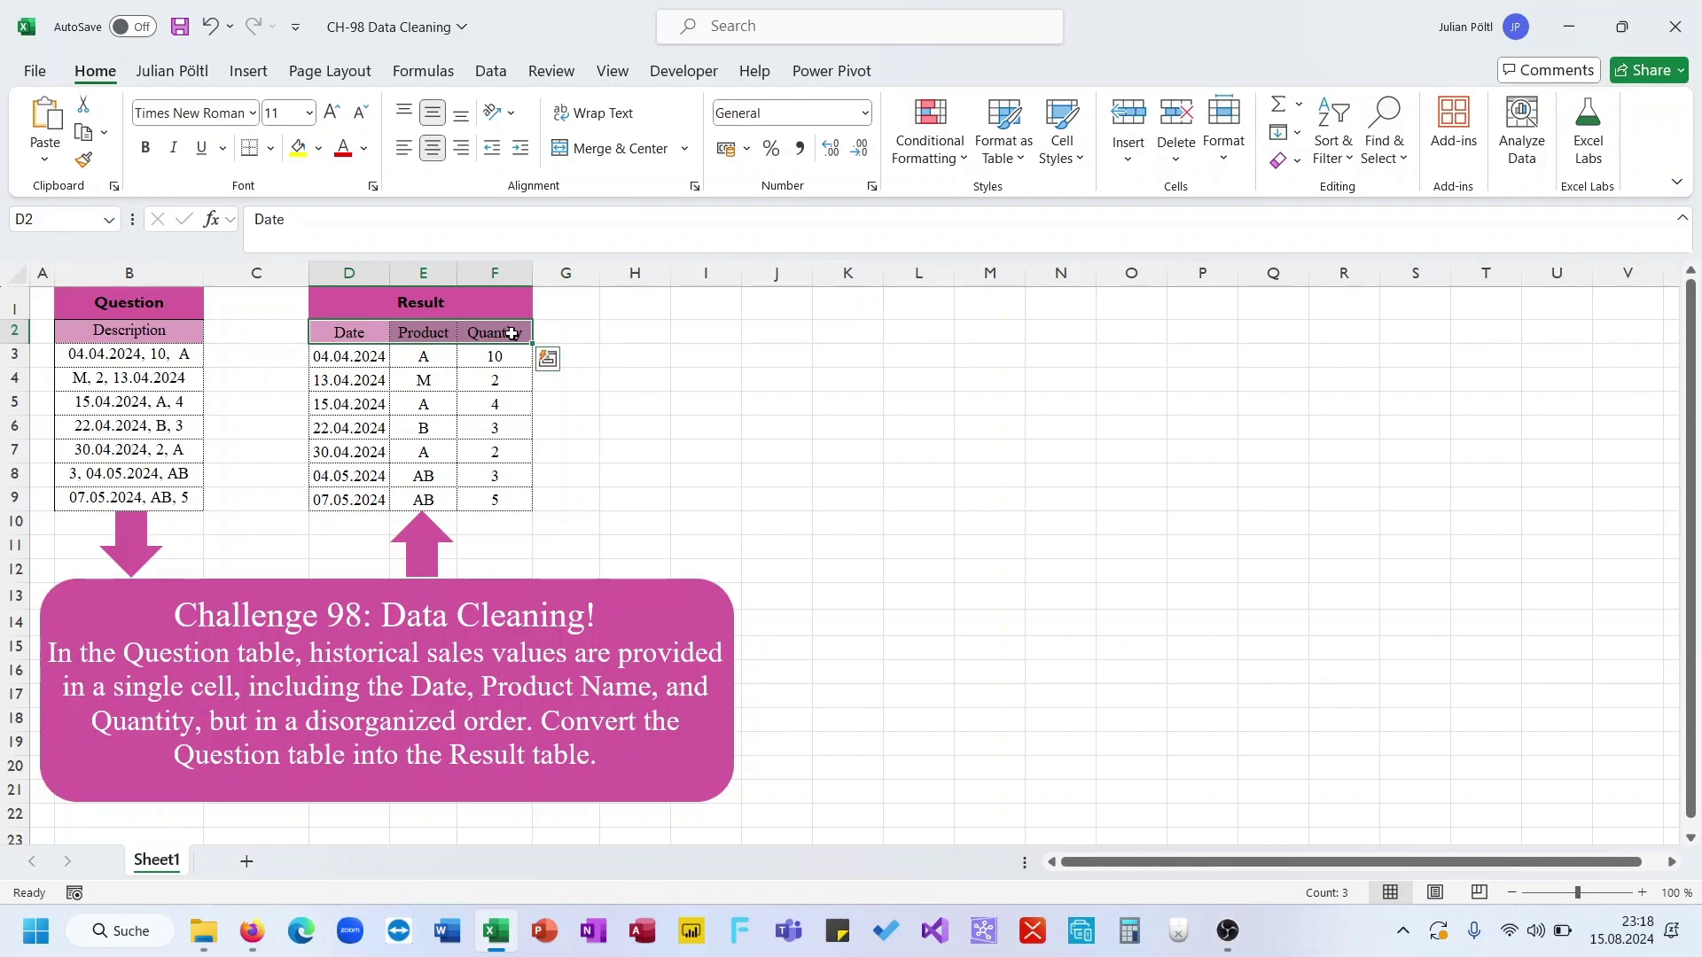
# - Split the first description at its commas by entering =TEXTSPLIT(B3;",") in H3
pyautogui.click(625, 357)
pyautogui.write('=')
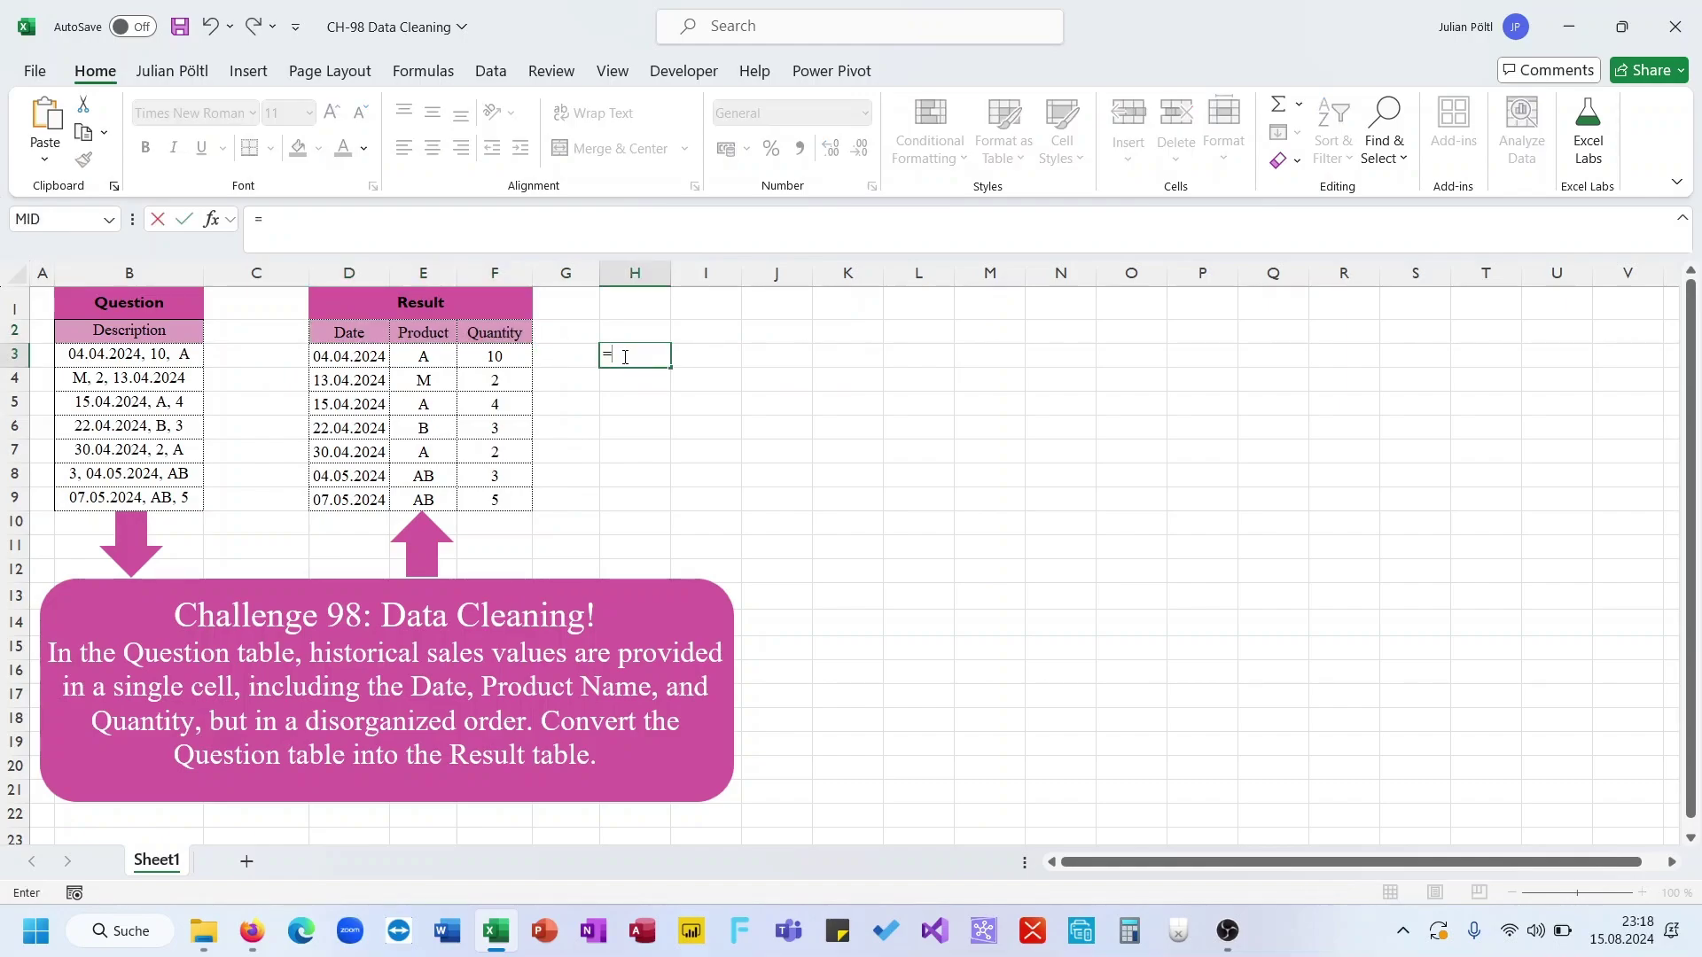
pyautogui.write('text')
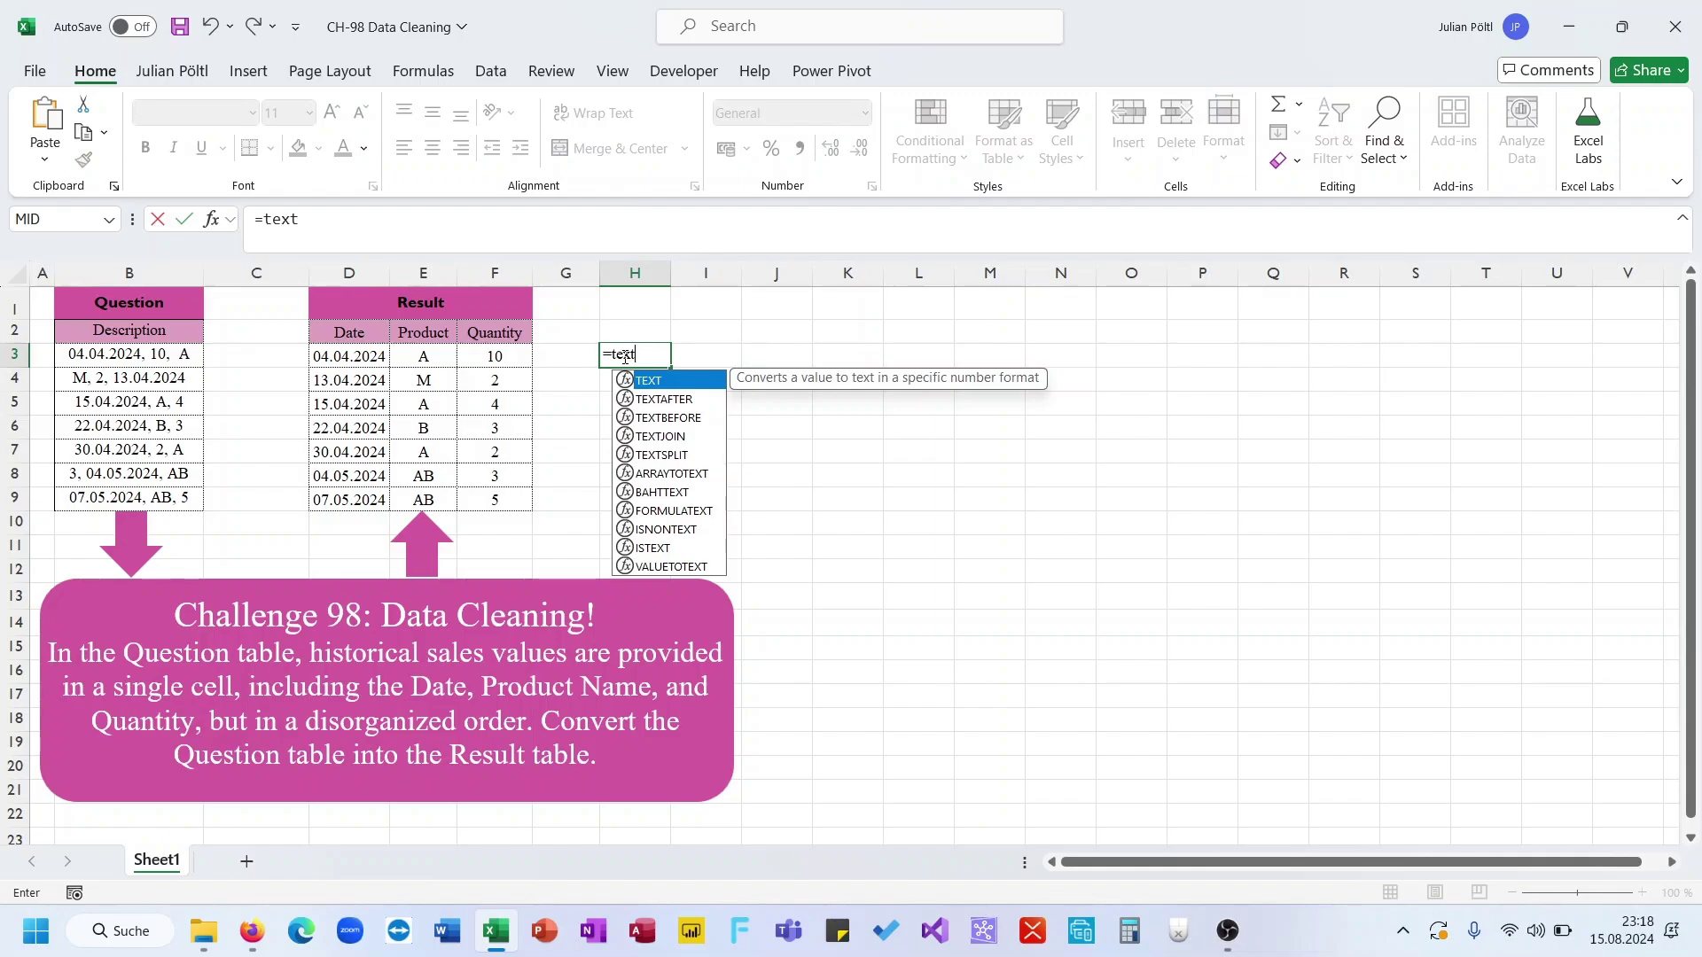
pyautogui.write('s')
pyautogui.press('Tab')
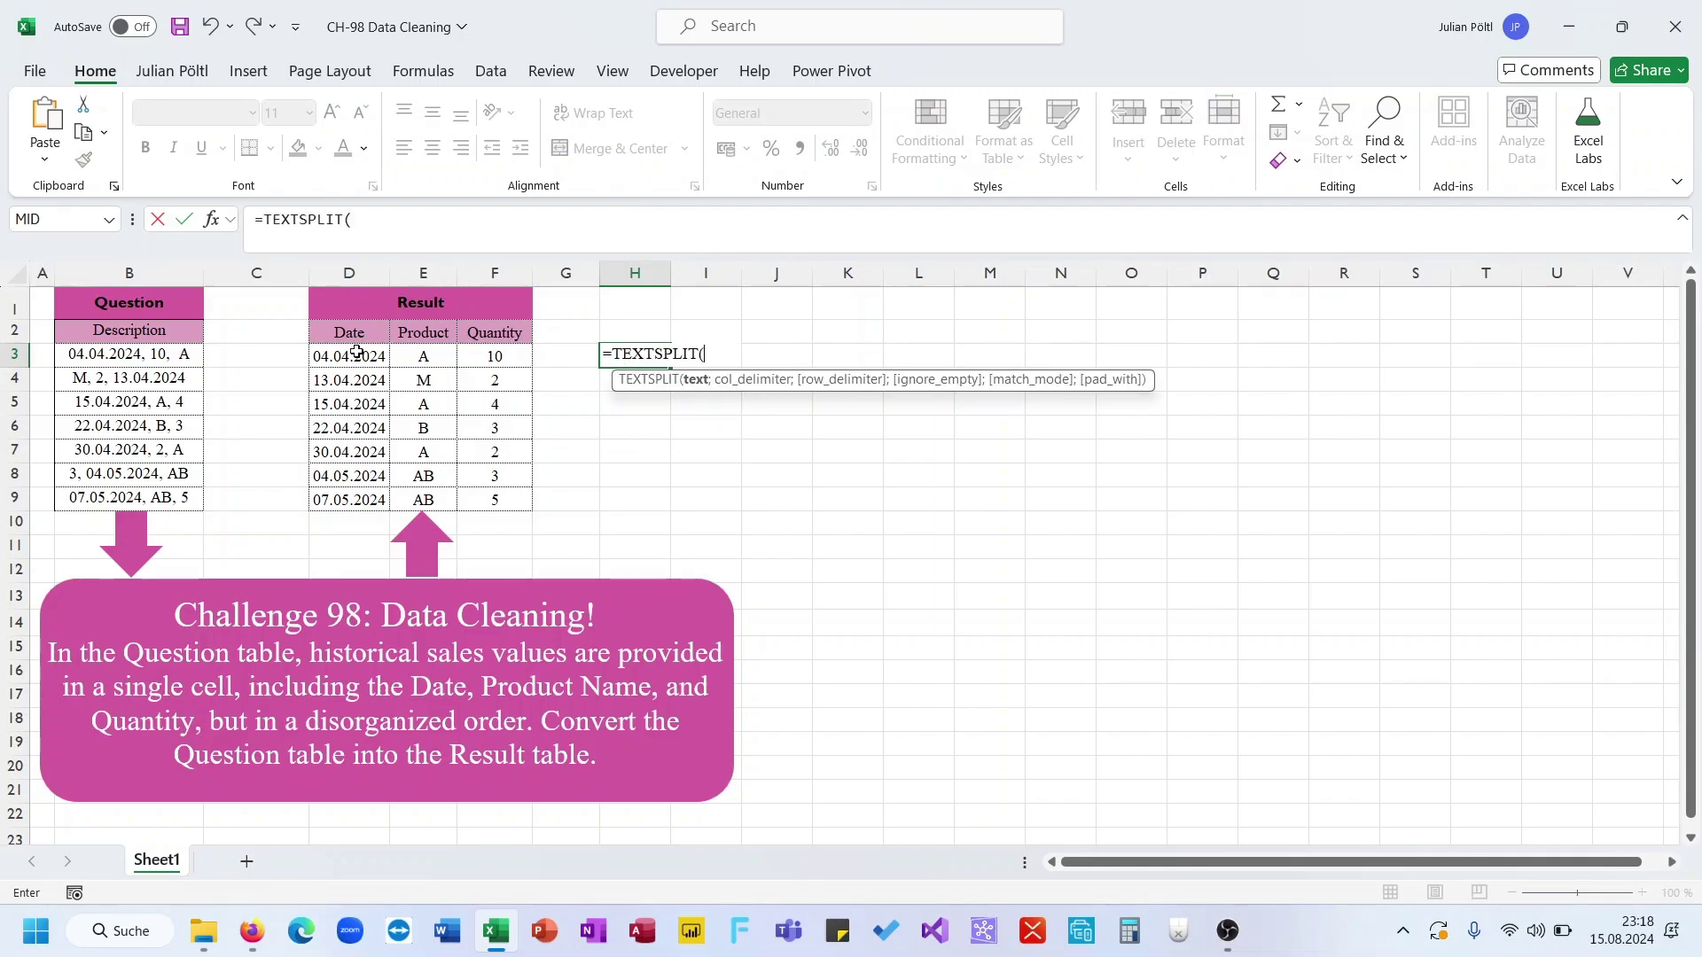
pyautogui.click(164, 356)
pyautogui.write(';')
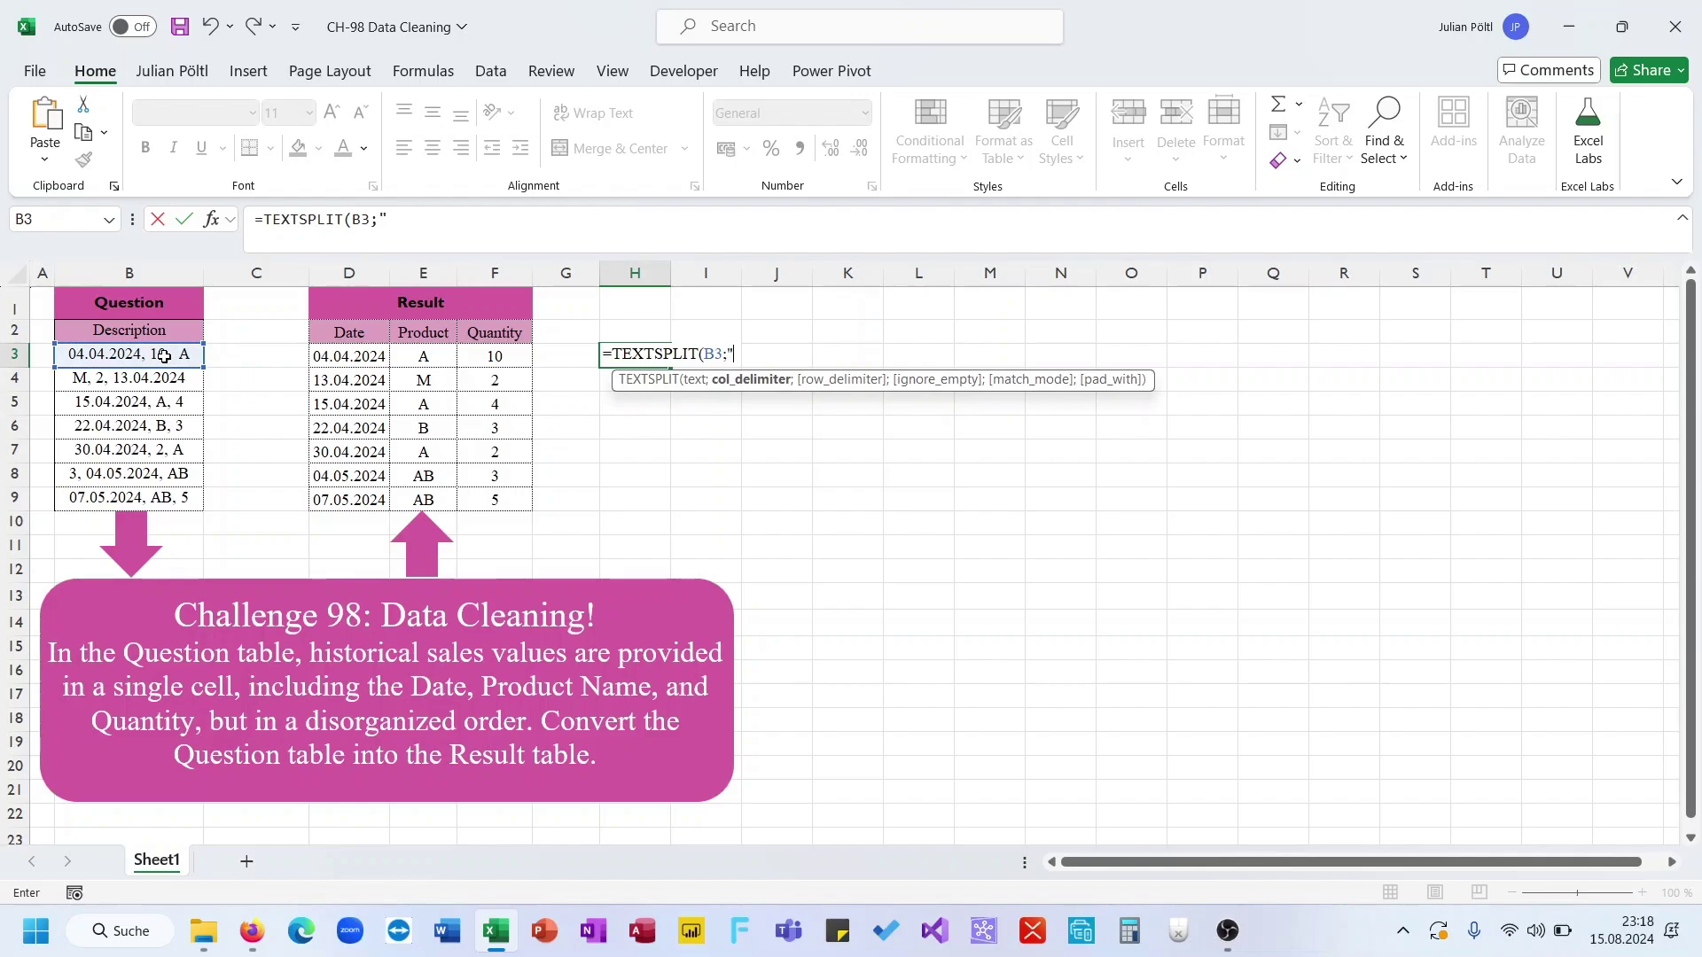
pyautogui.write('",")')
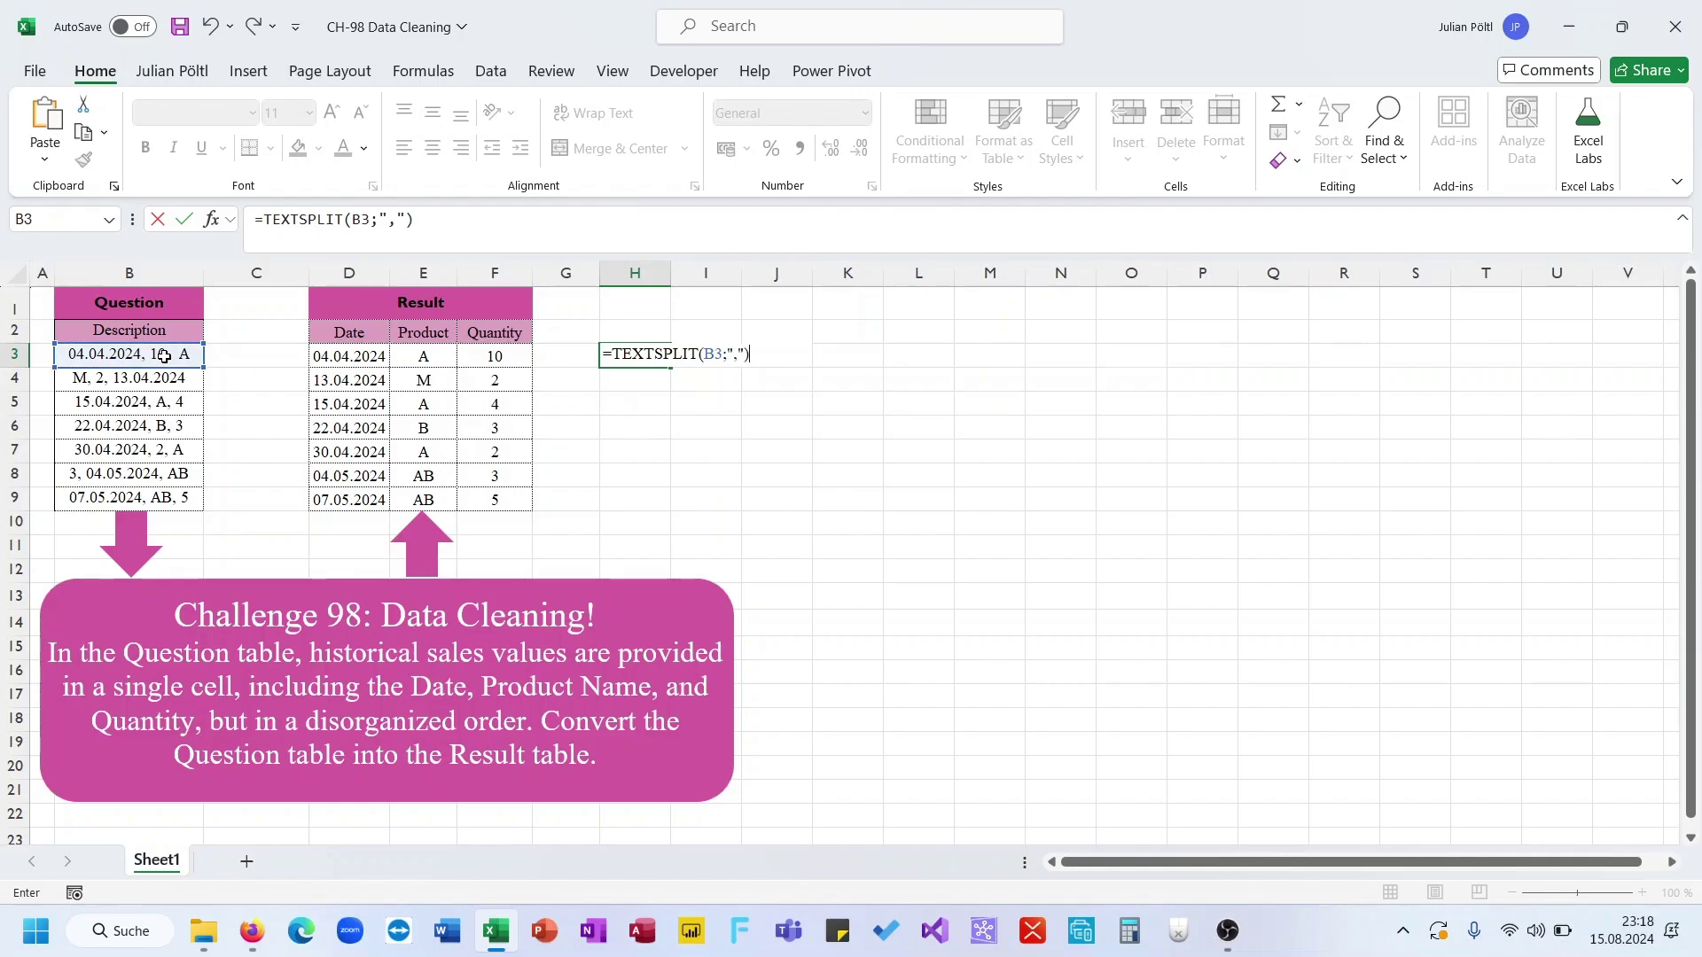
pyautogui.press('Return')
pyautogui.press('Up')
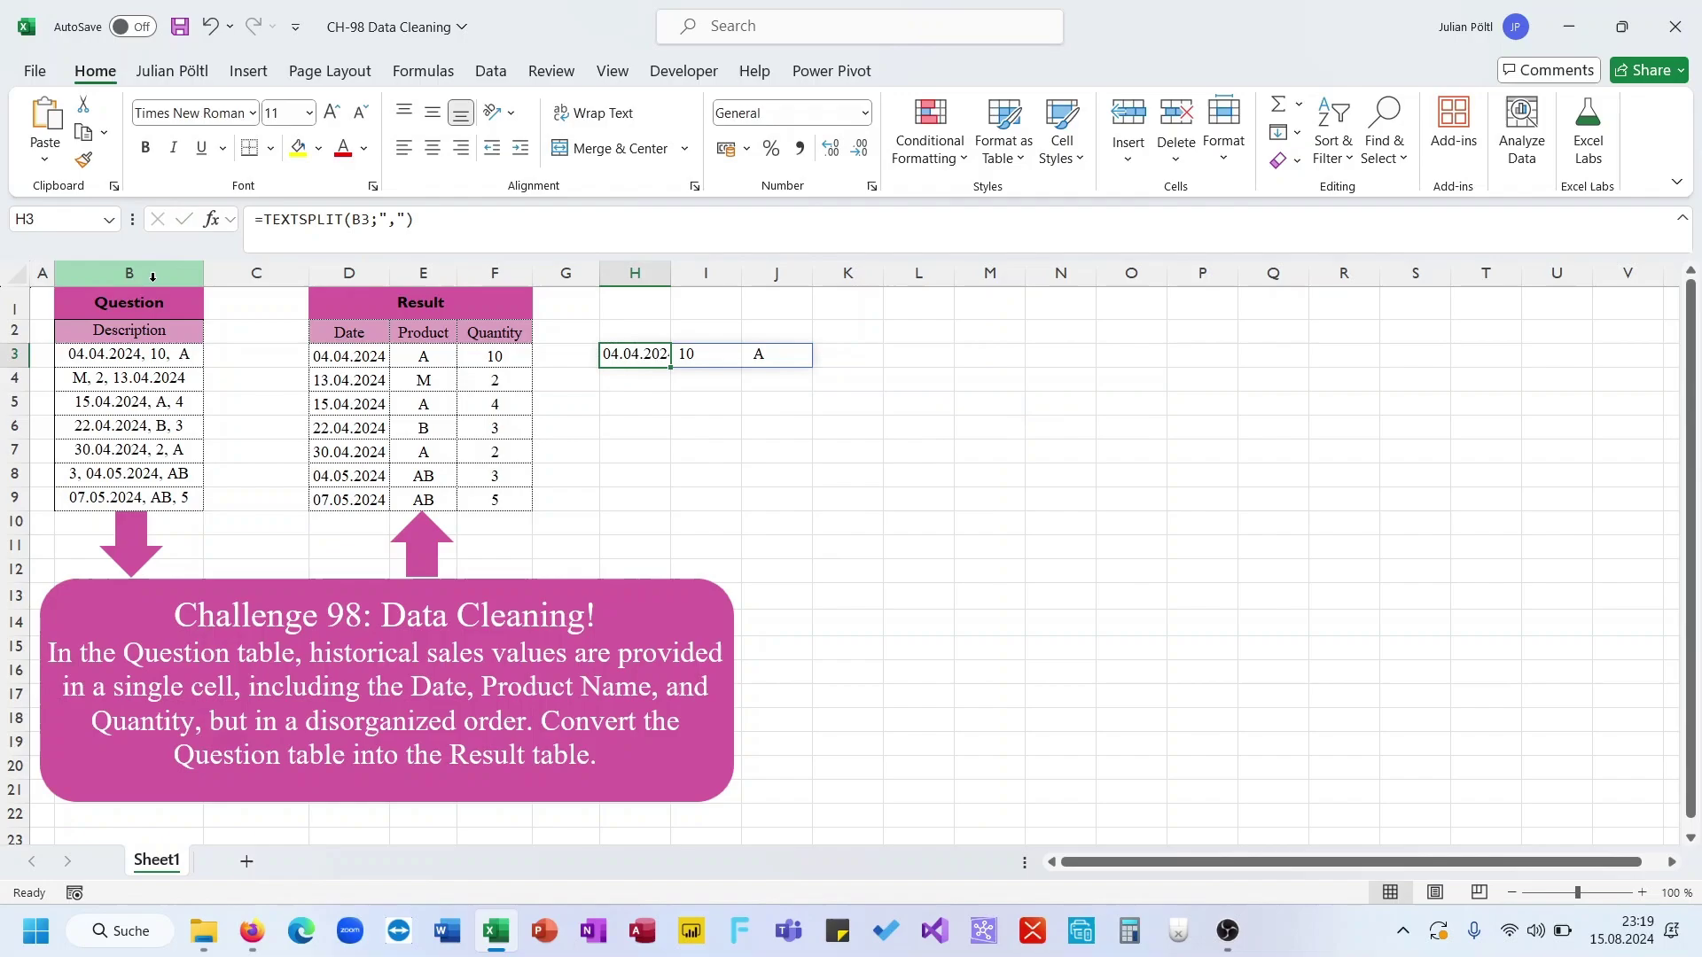
# - Wrap the H3 formula in TRIM so that it reads =TRIM(TEXTSPLIT(B3;","))
pyautogui.click(261, 220)
pyautogui.write('tr')
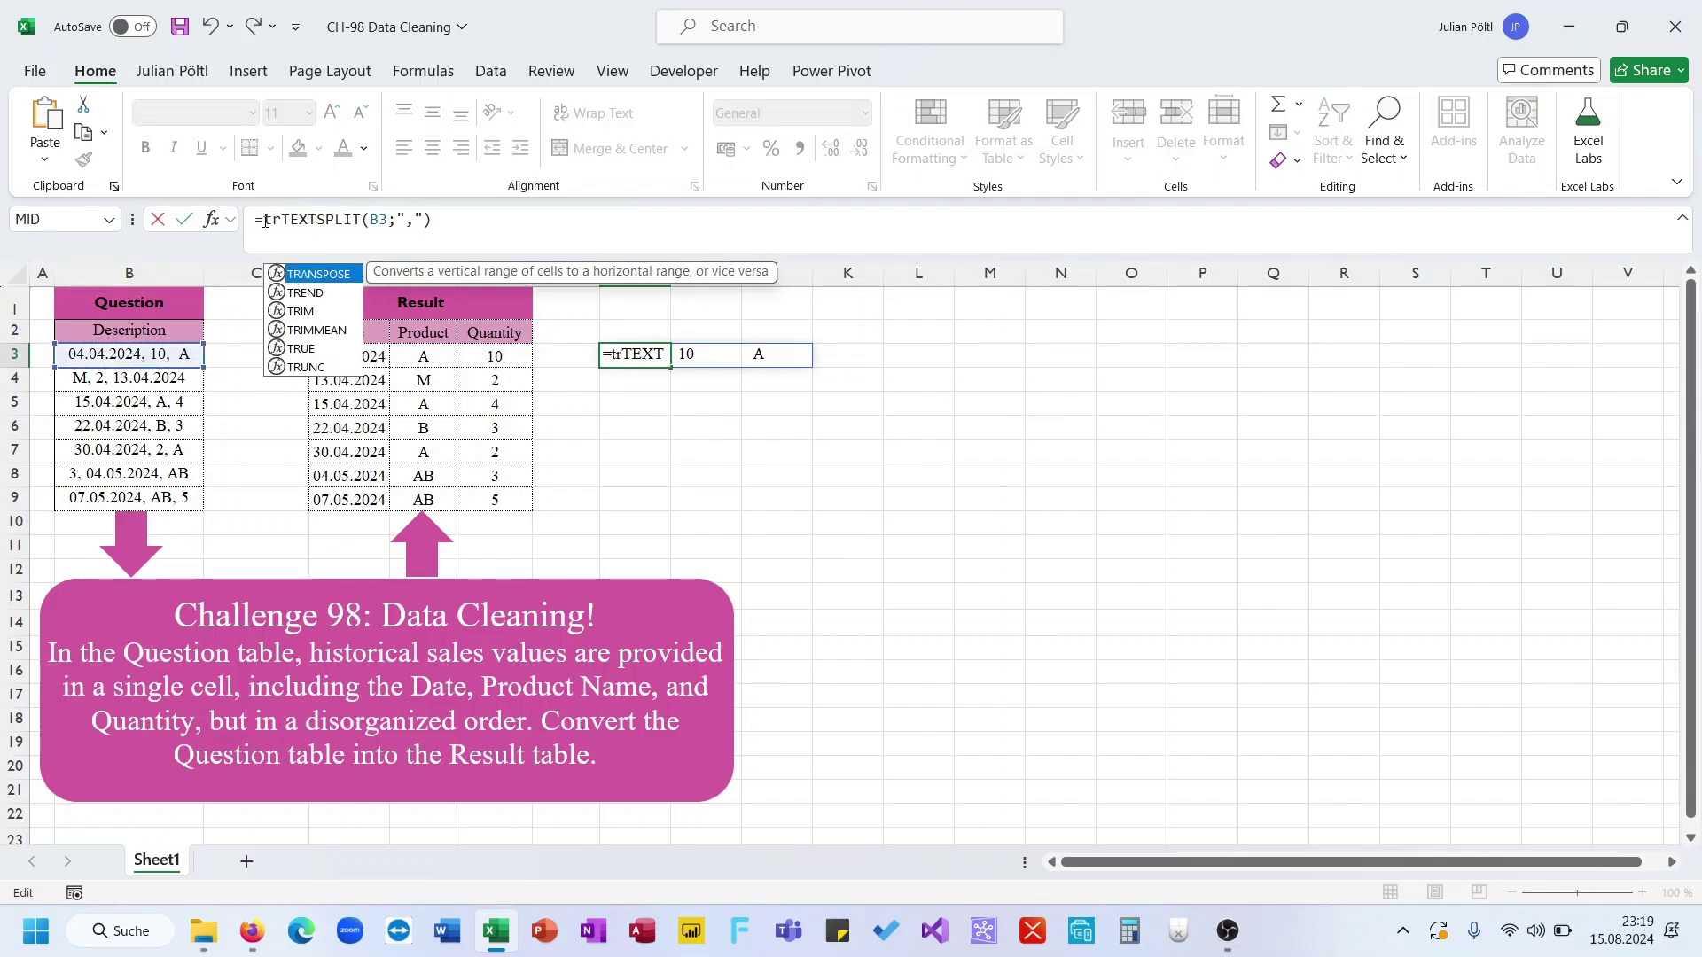
pyautogui.doubleClick(338, 311)
pyautogui.click(529, 229)
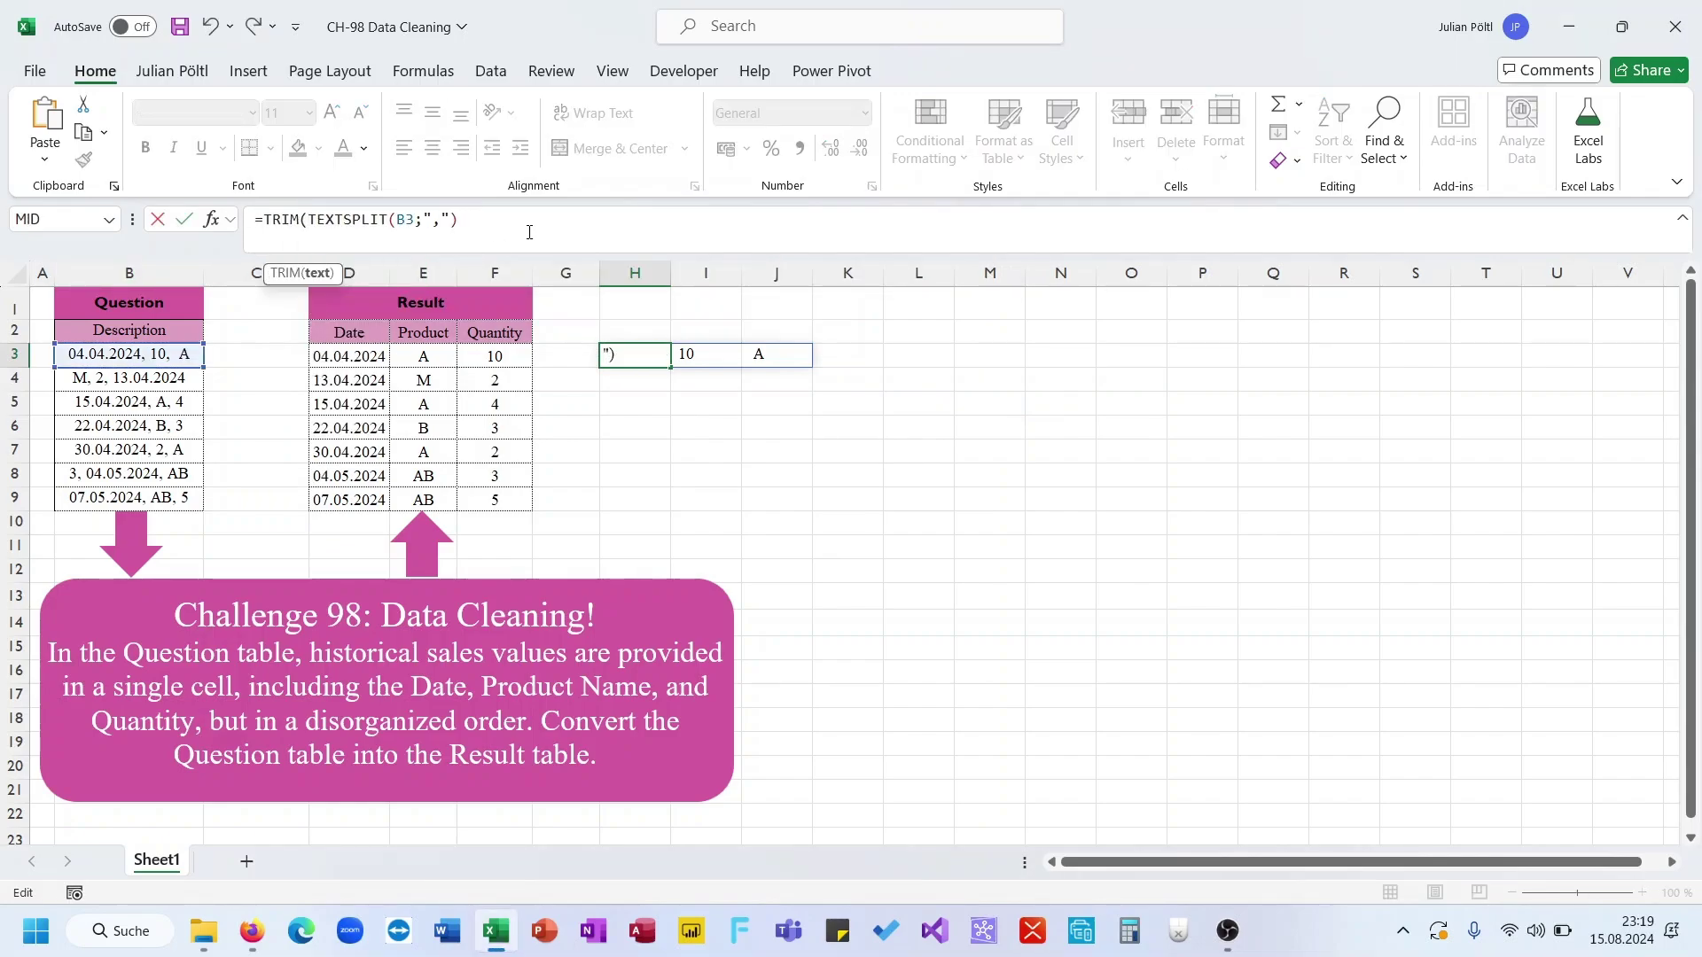
pyautogui.write(')')
pyautogui.press('Return')
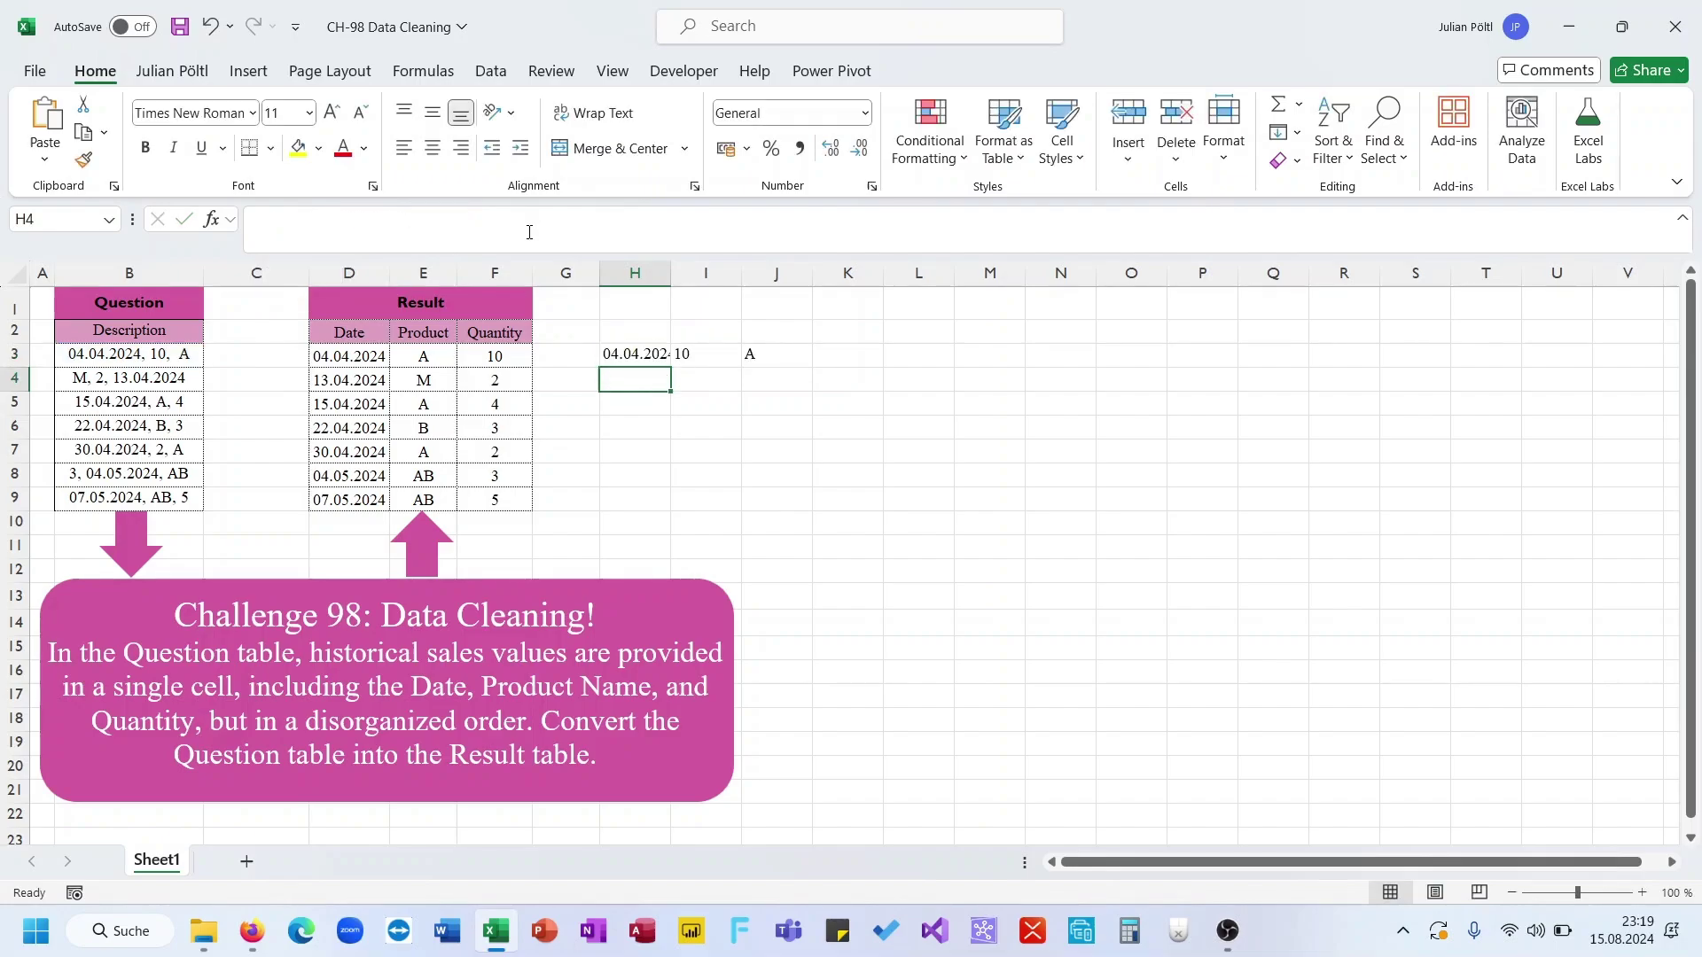
# - Inspect the spaces after the commas in the B3 description and the delimiter in the H3 formula
pyautogui.click(185, 353)
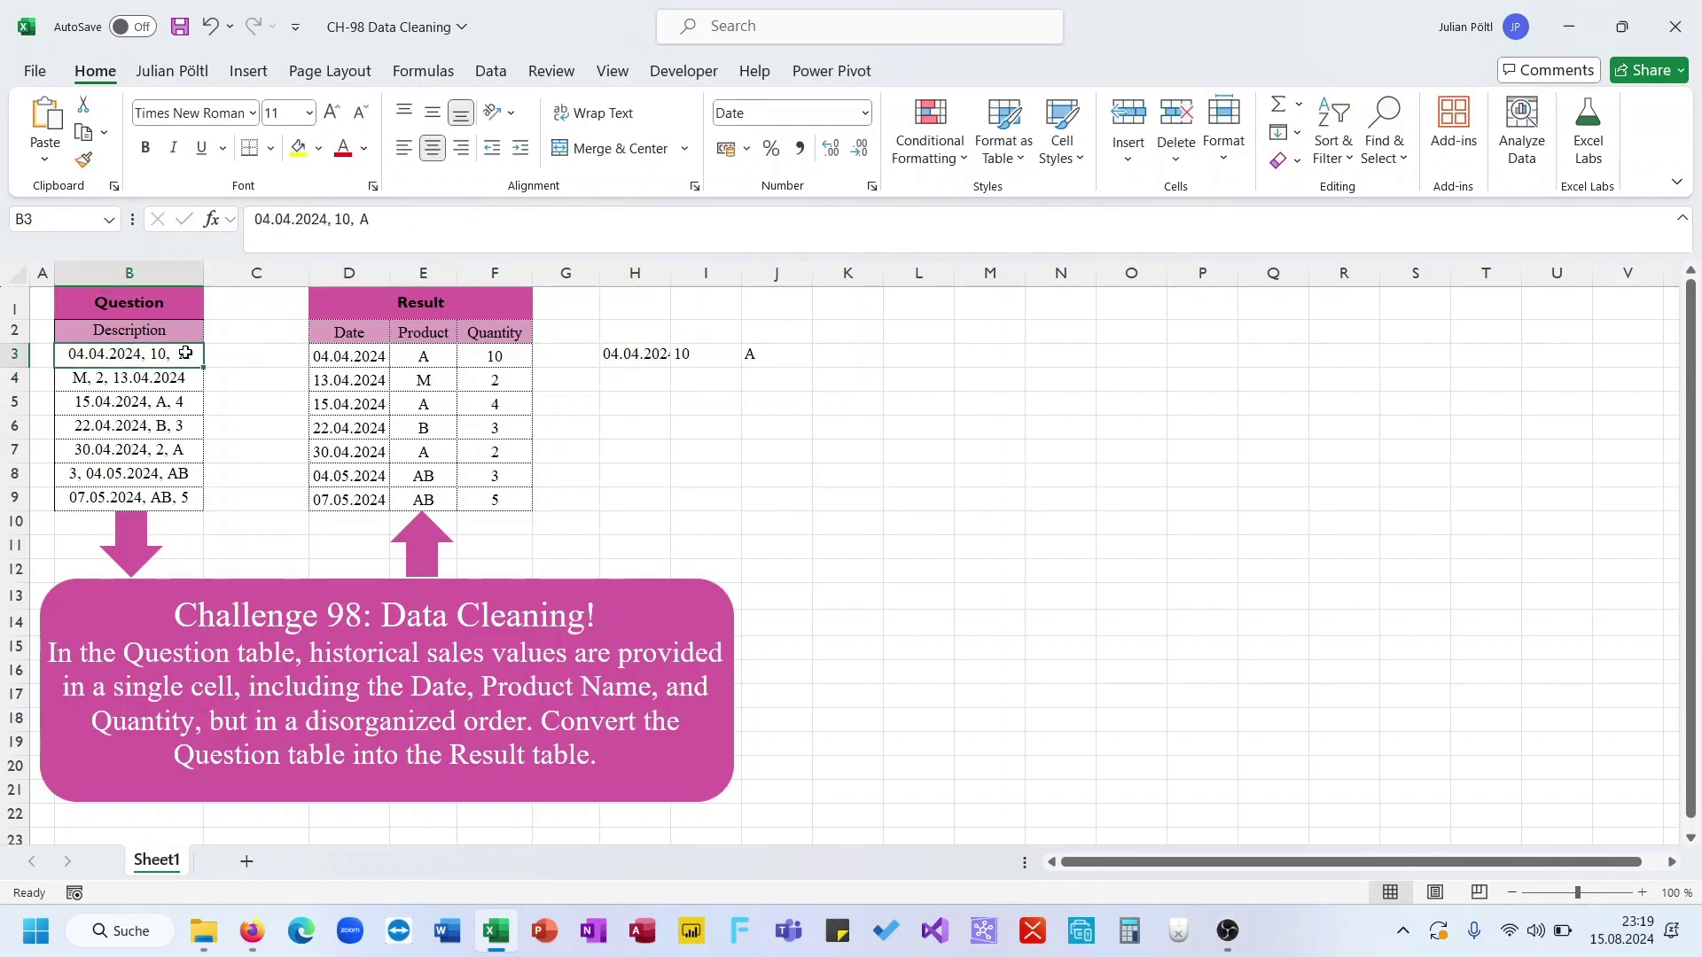
pyautogui.click(361, 227)
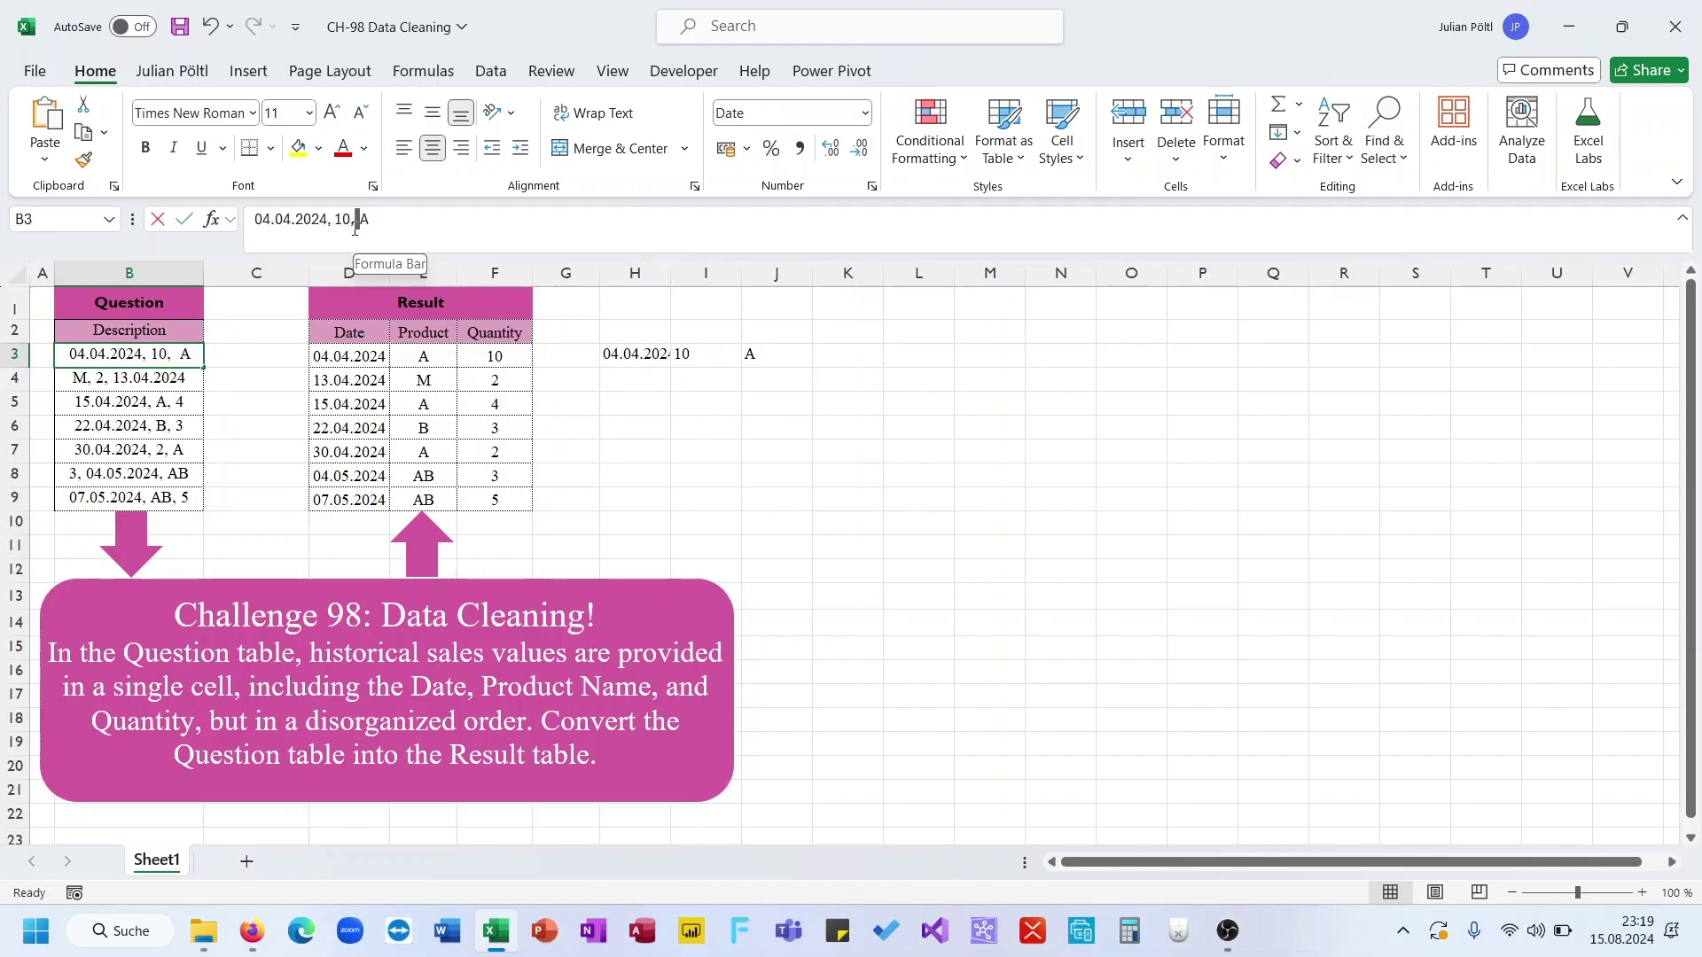
pyautogui.click(336, 226)
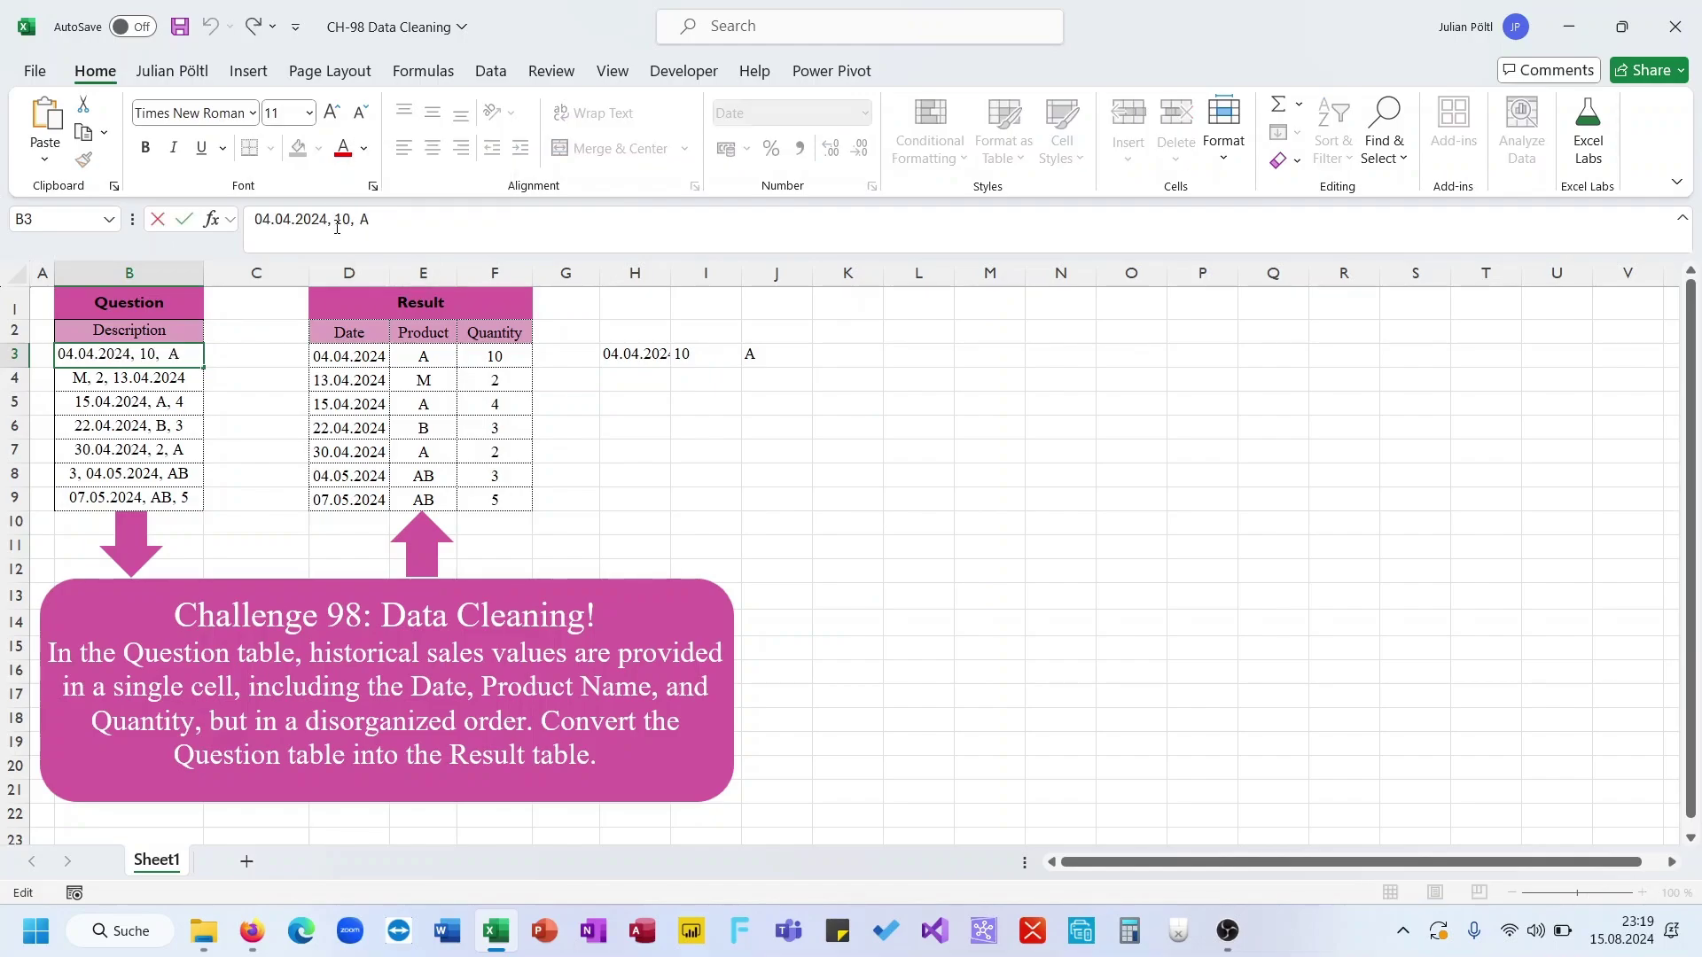
pyautogui.press('Escape')
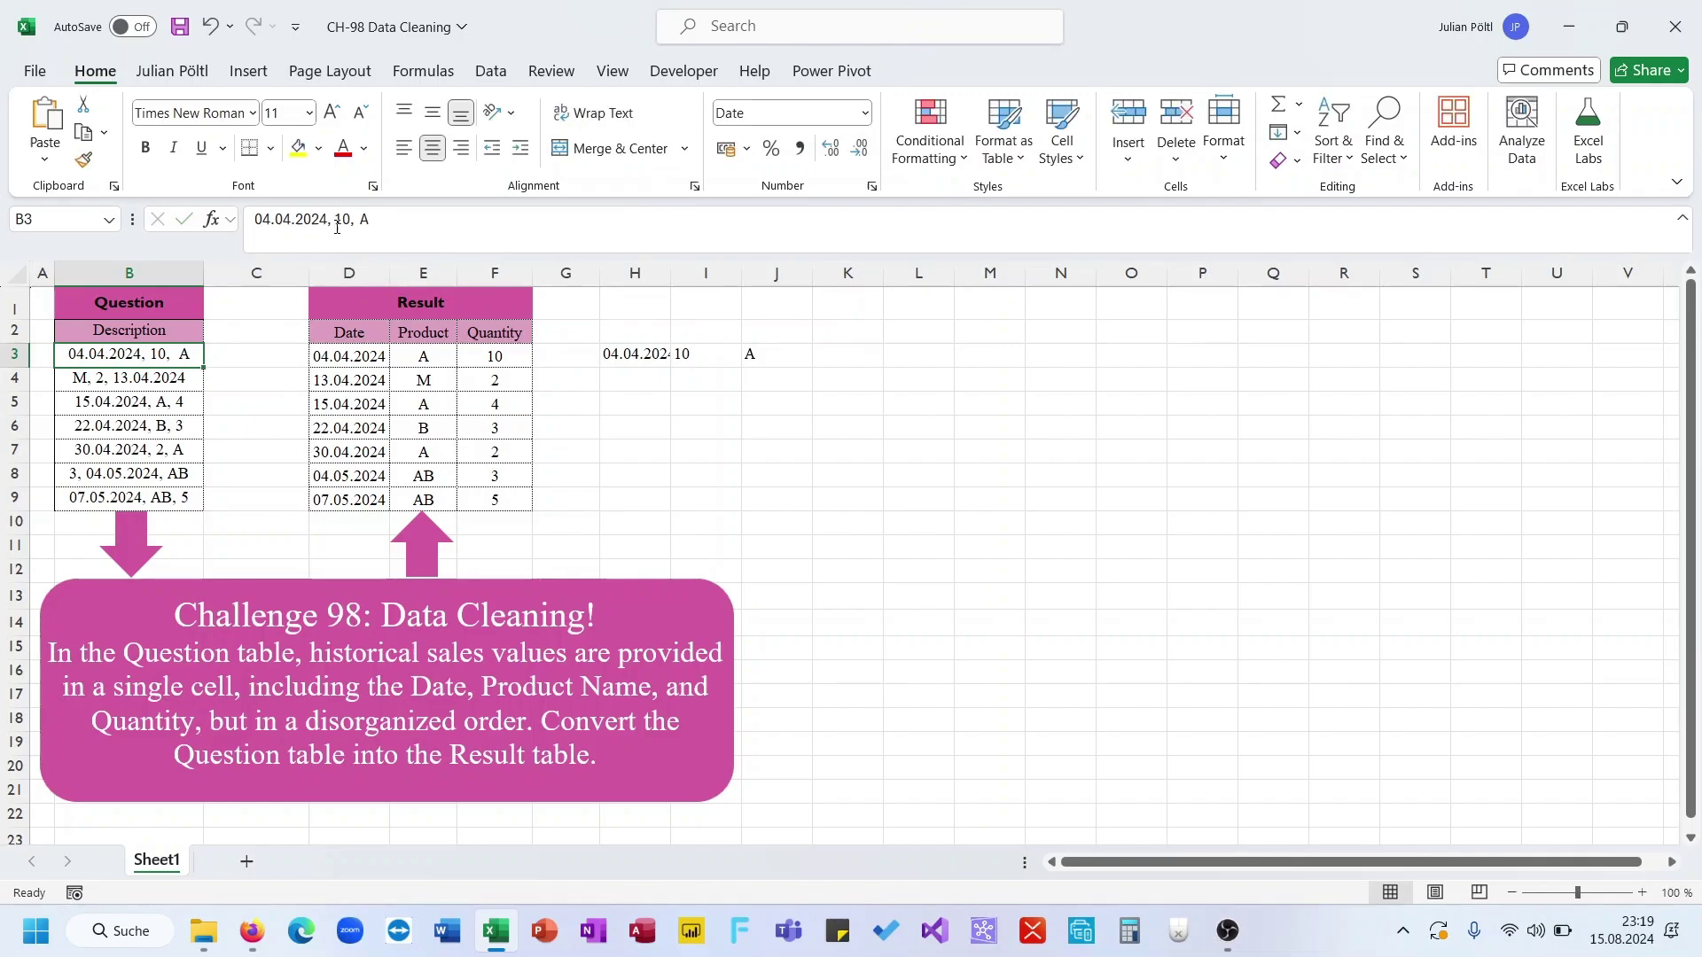
pyautogui.click(646, 355)
pyautogui.click(471, 241)
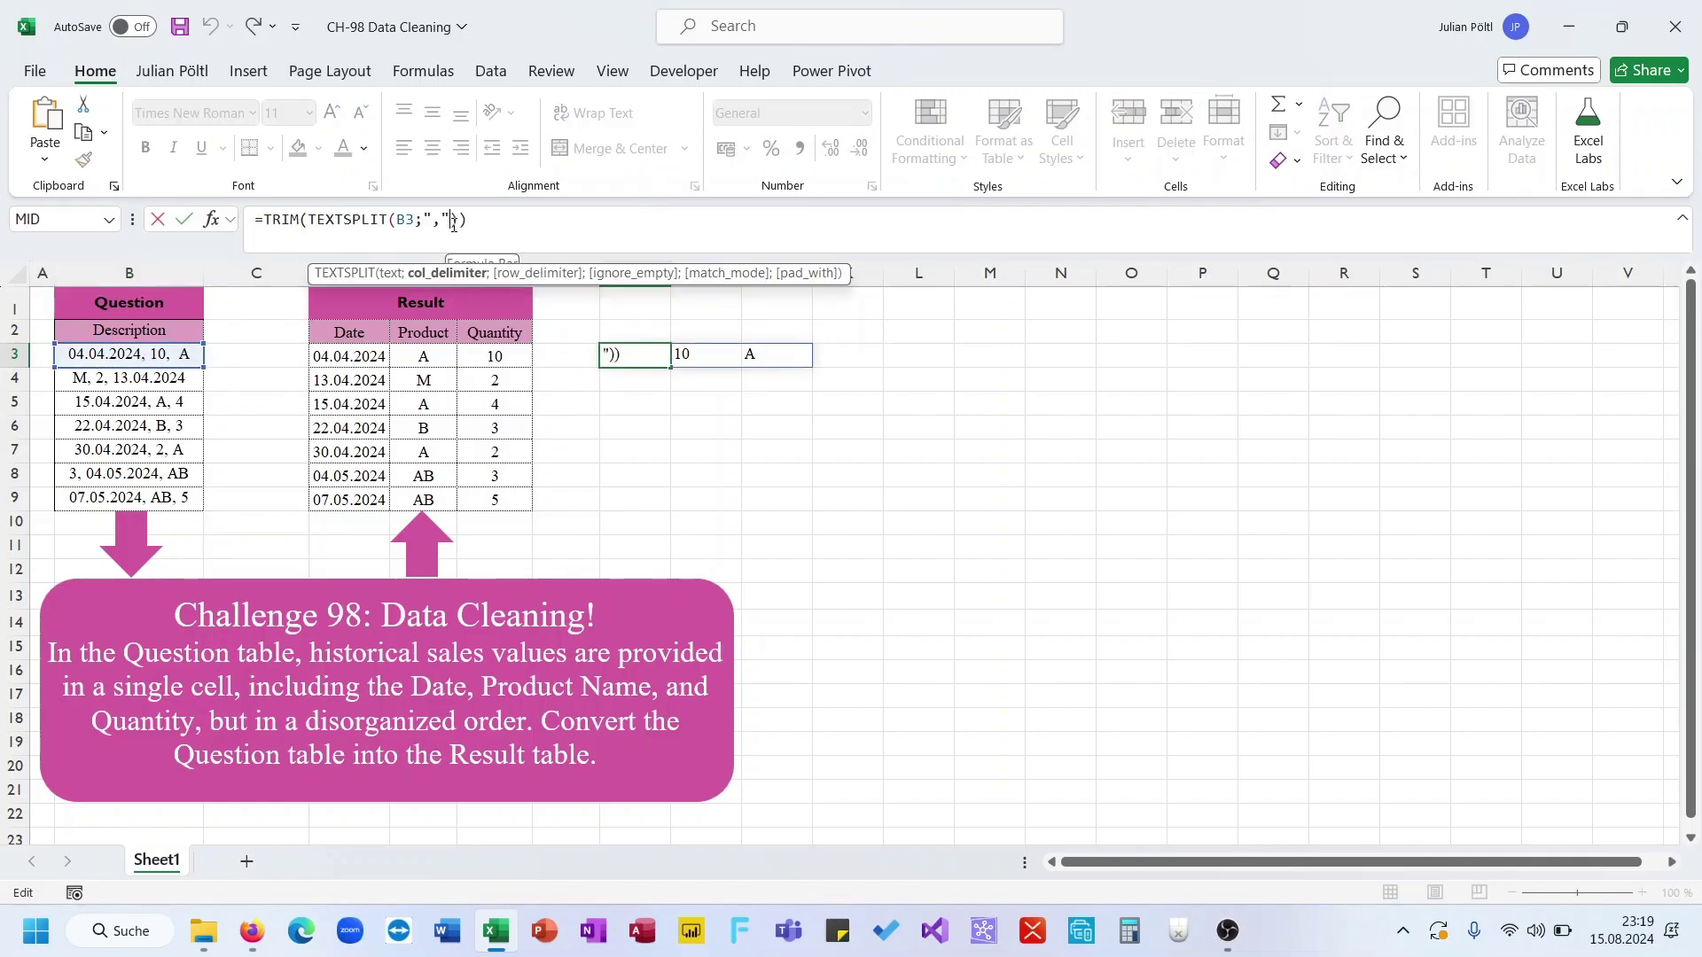
pyautogui.press('Escape')
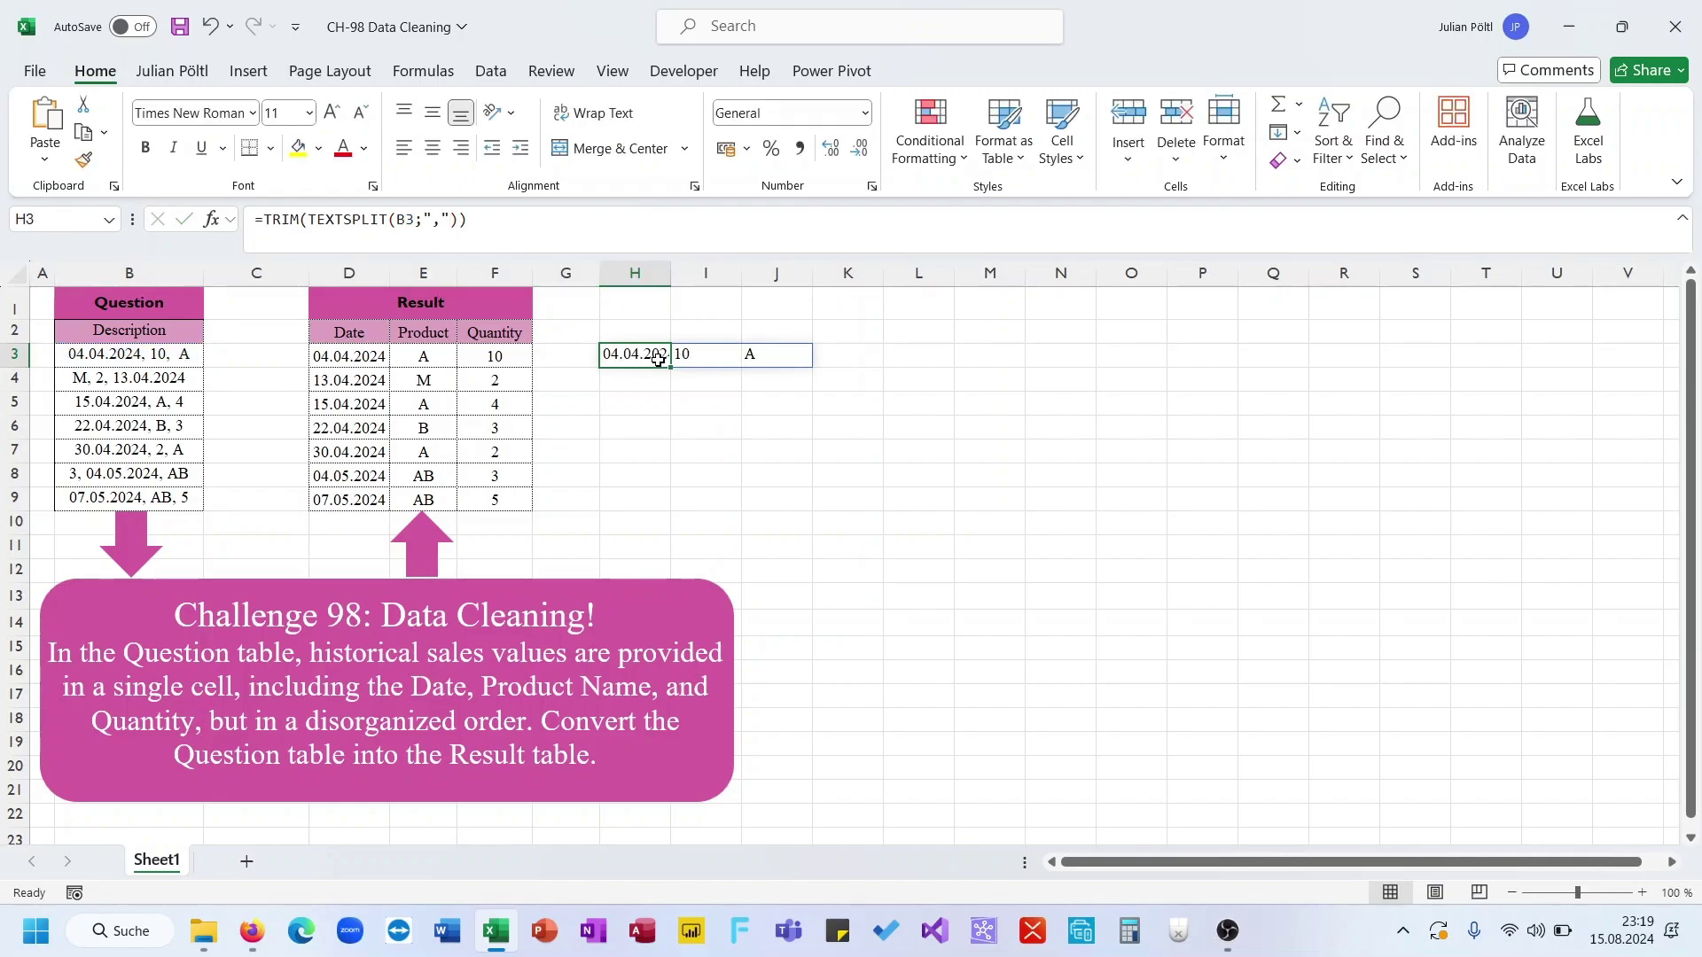
# - Wrap the H3 formula in a LET function whose first variable D refers to B3
pyautogui.click(266, 224)
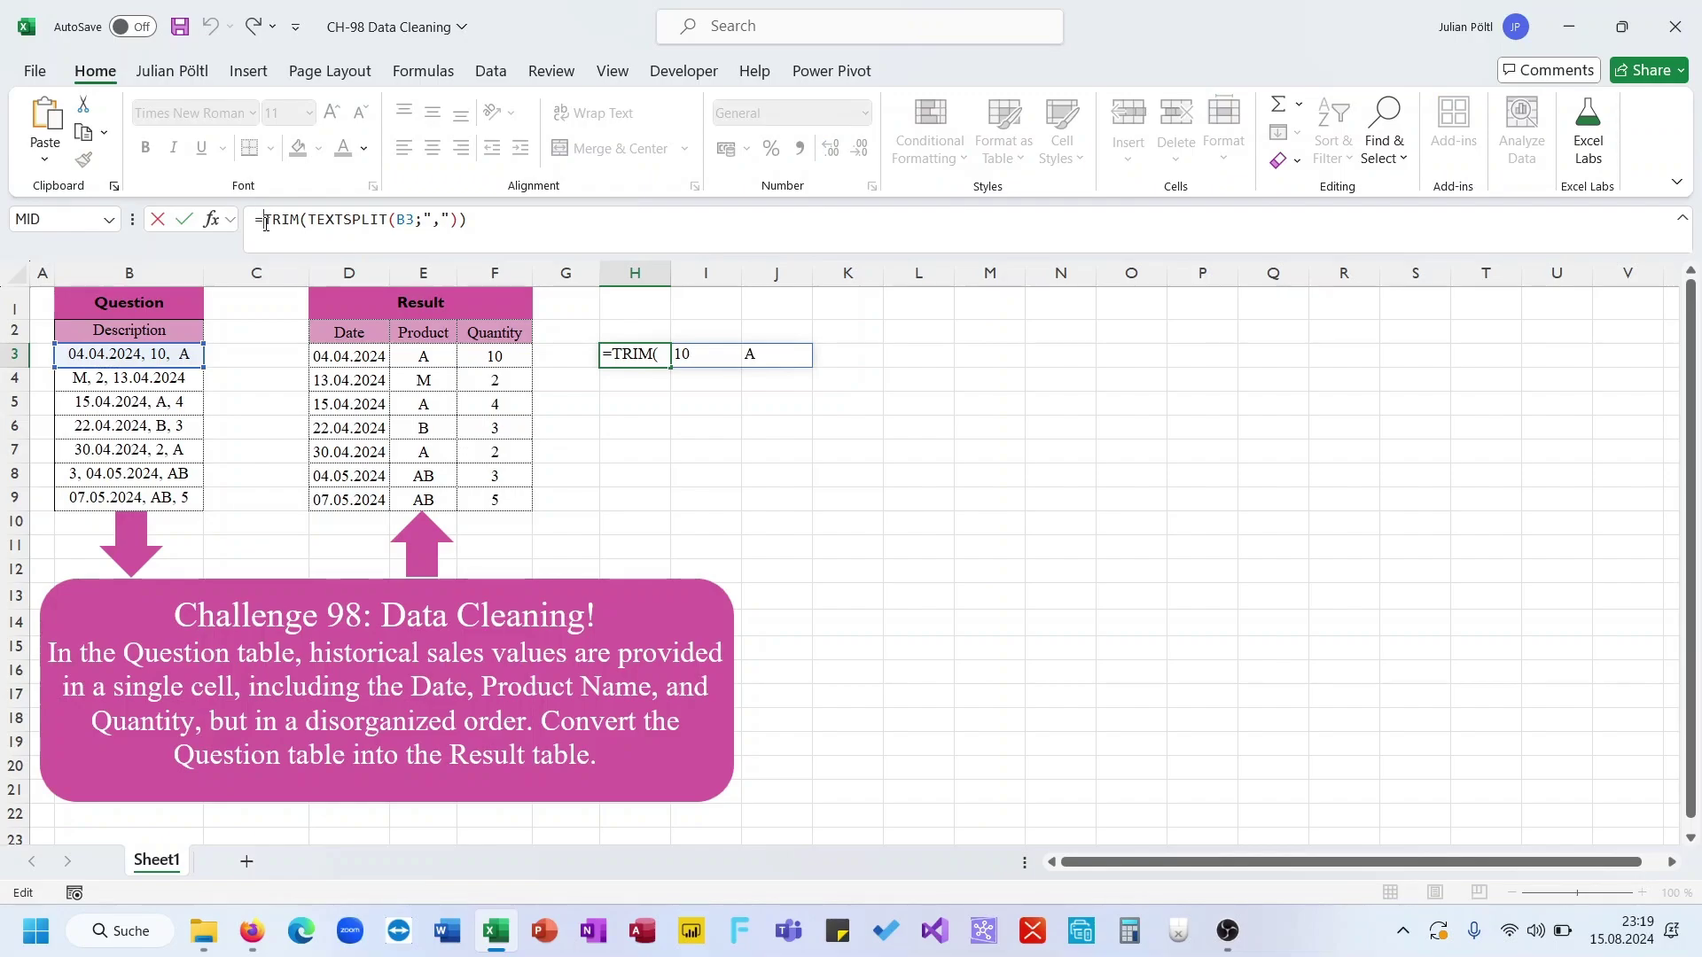
pyautogui.write('let(')
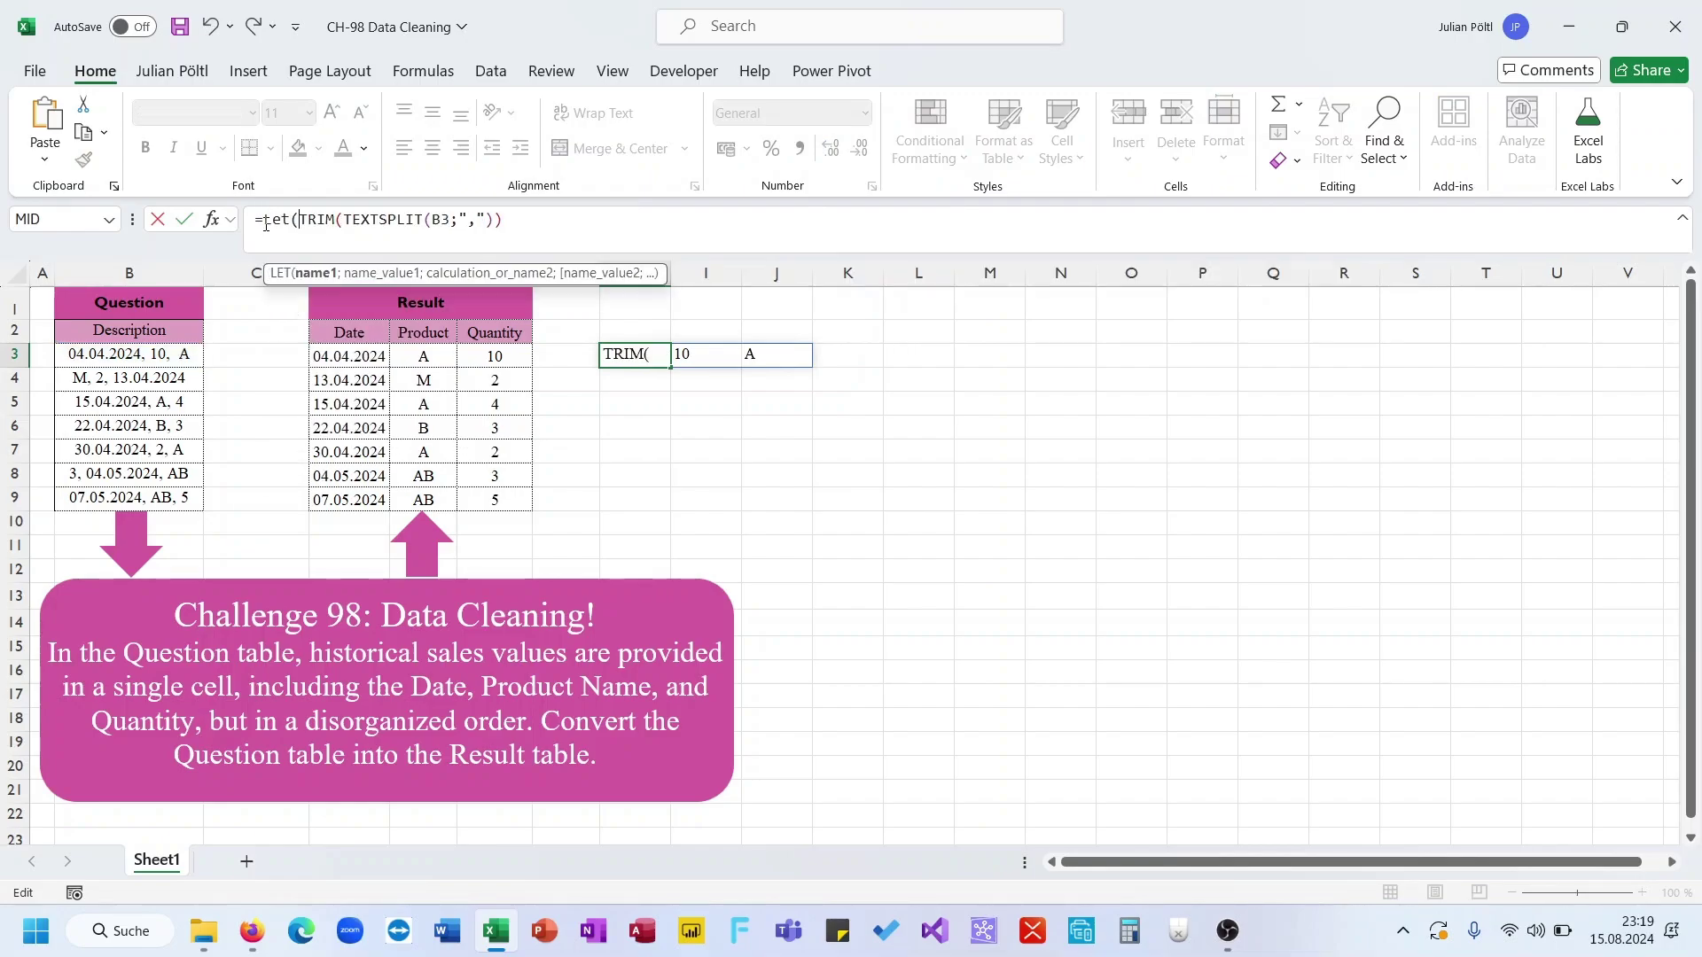
pyautogui.write('N;')
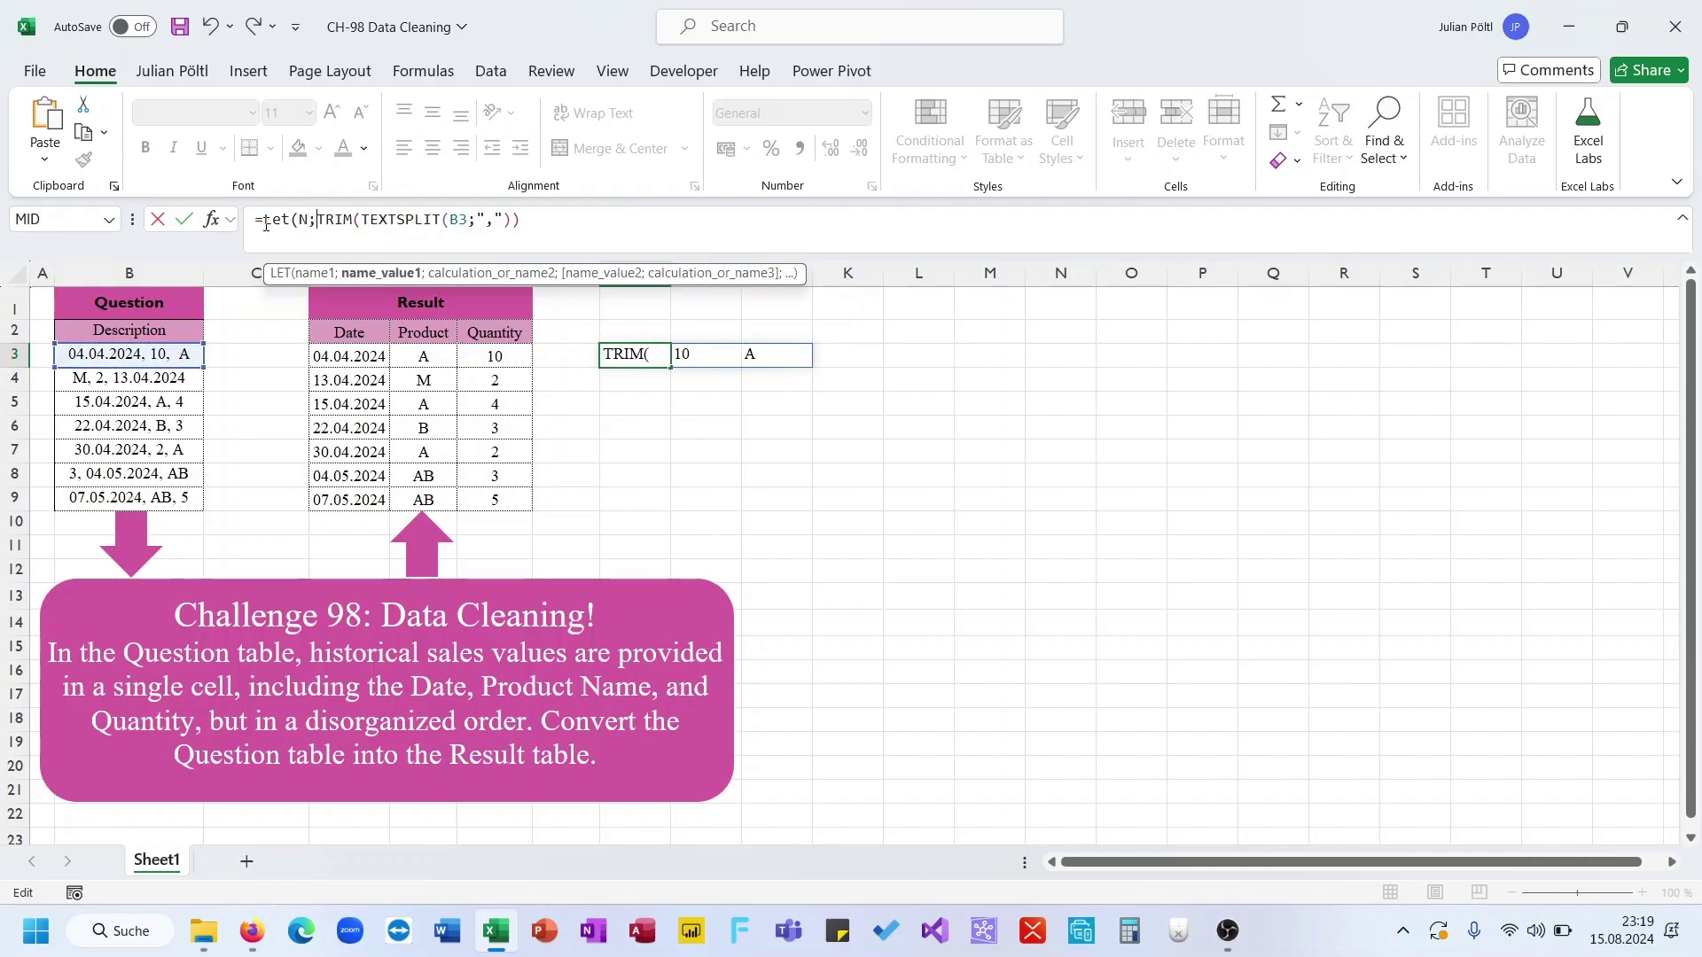
pyautogui.press('Left')
pyautogui.press('BackSpace')
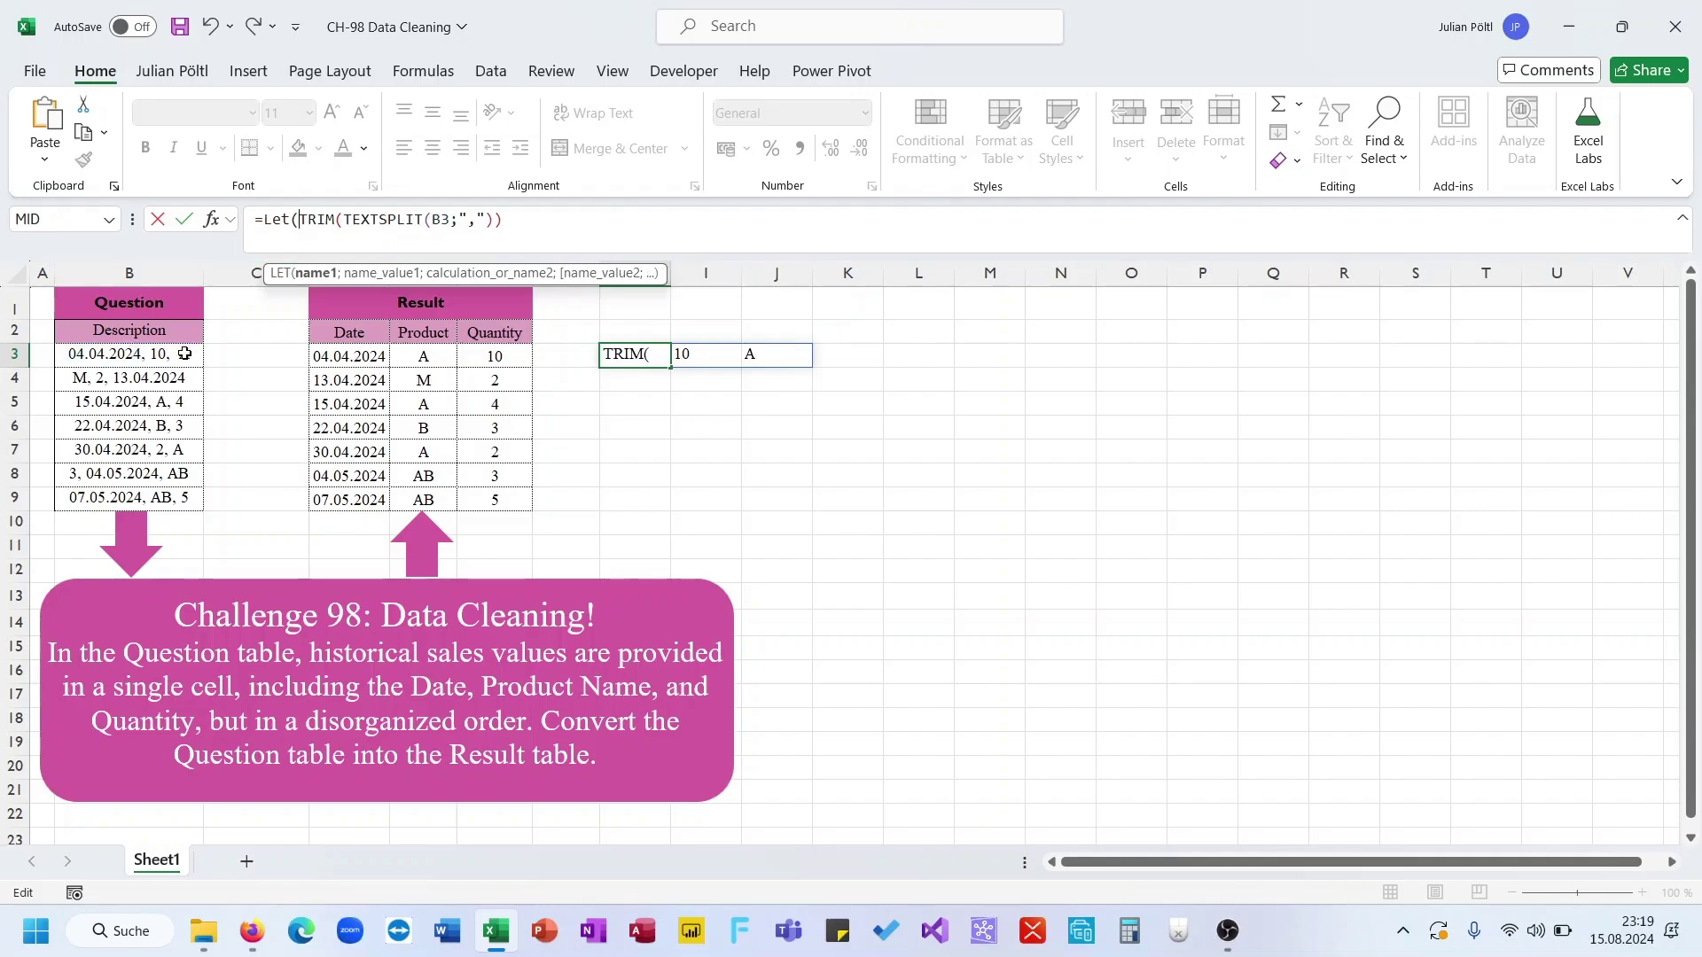
pyautogui.write('D;')
pyautogui.click(182, 354)
pyautogui.write(';')
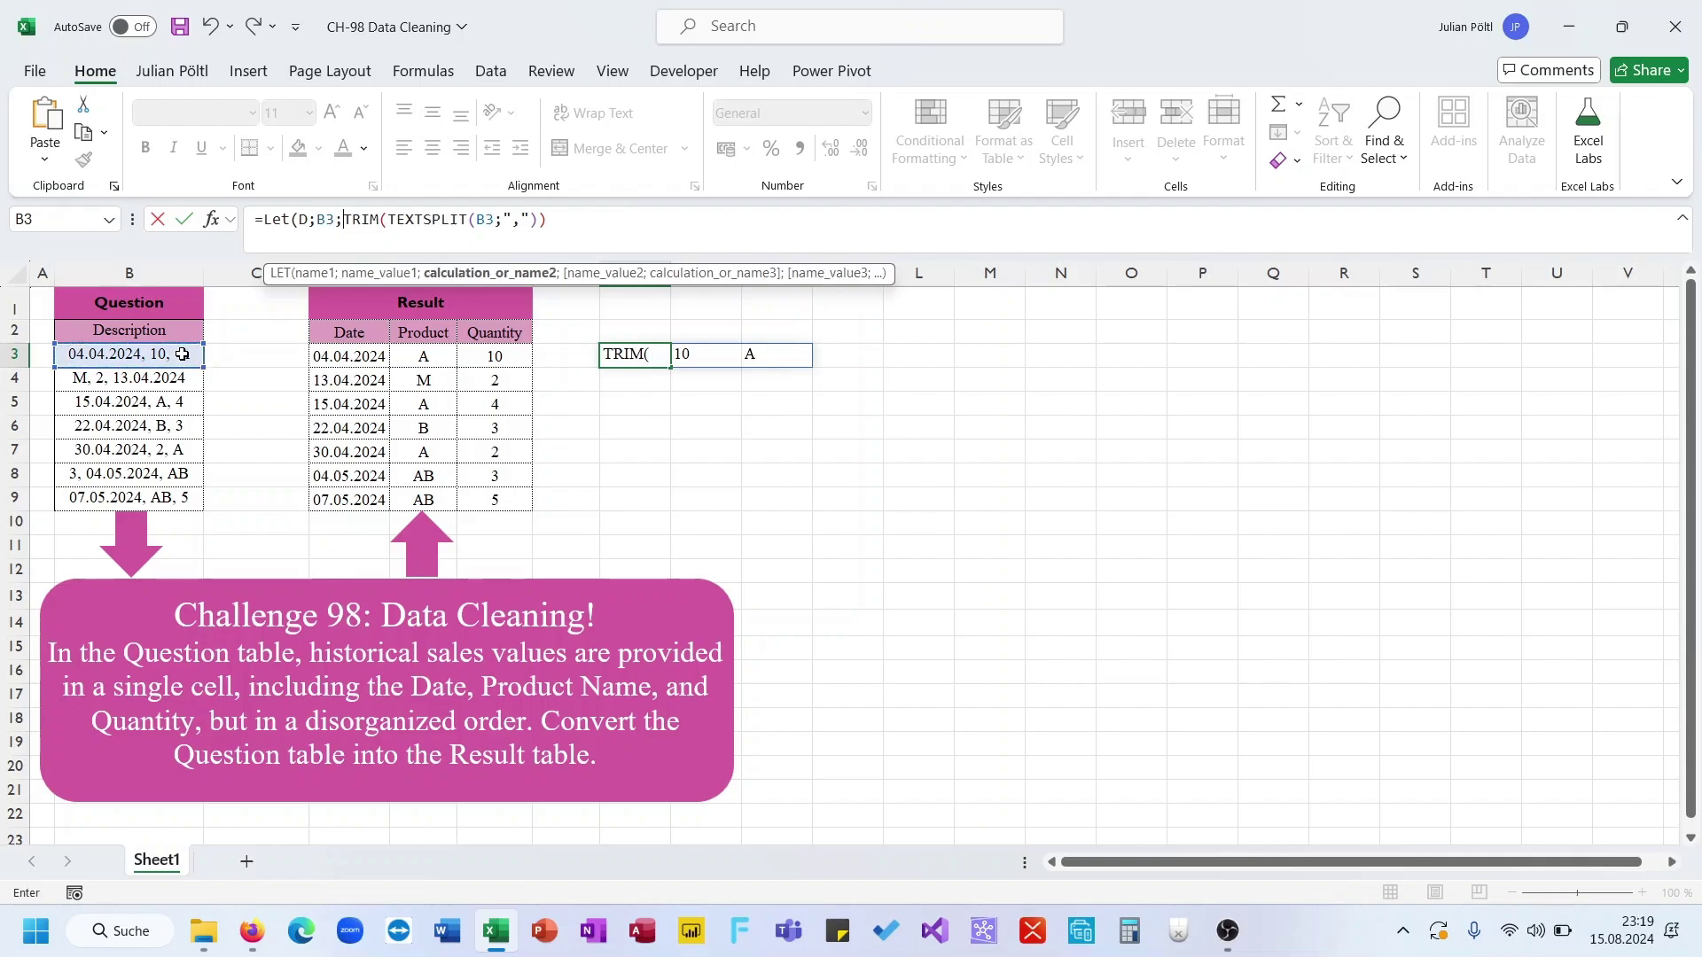
# - Use D as the TEXTSPLIT text and name the expression S, so it reads S;TRIM(TEXTSPLIT(D;","));
pyautogui.doubleClick(482, 227)
pyautogui.write('D')
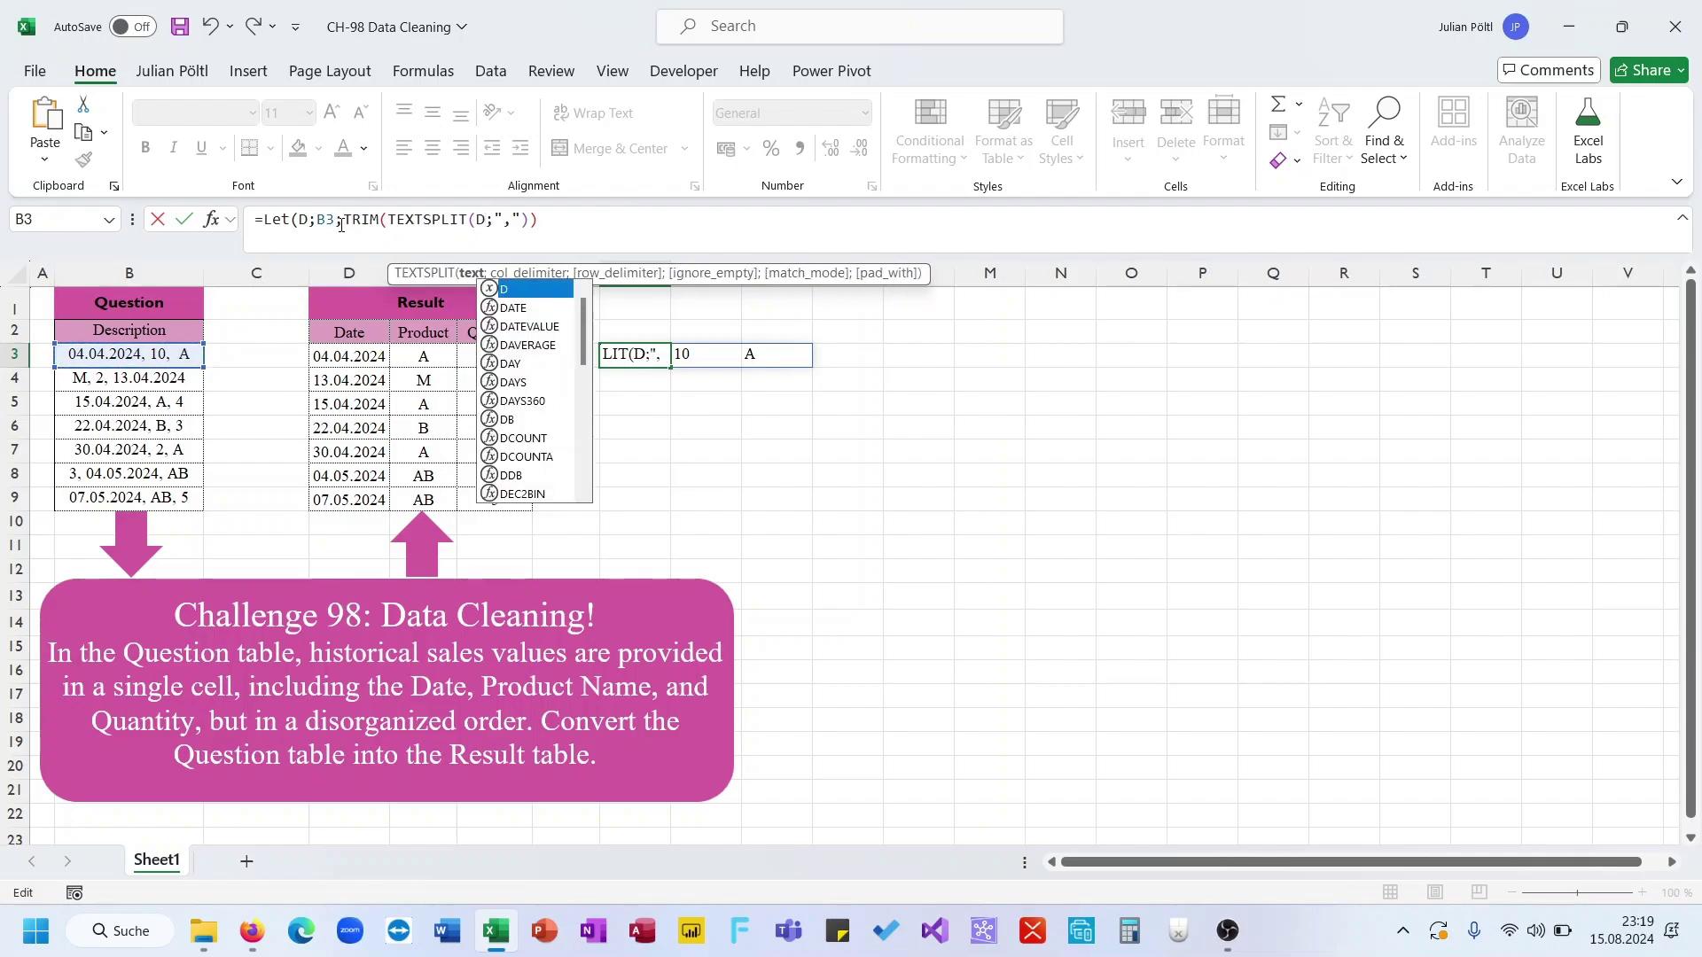
pyautogui.click(346, 219)
pyautogui.write('S;')
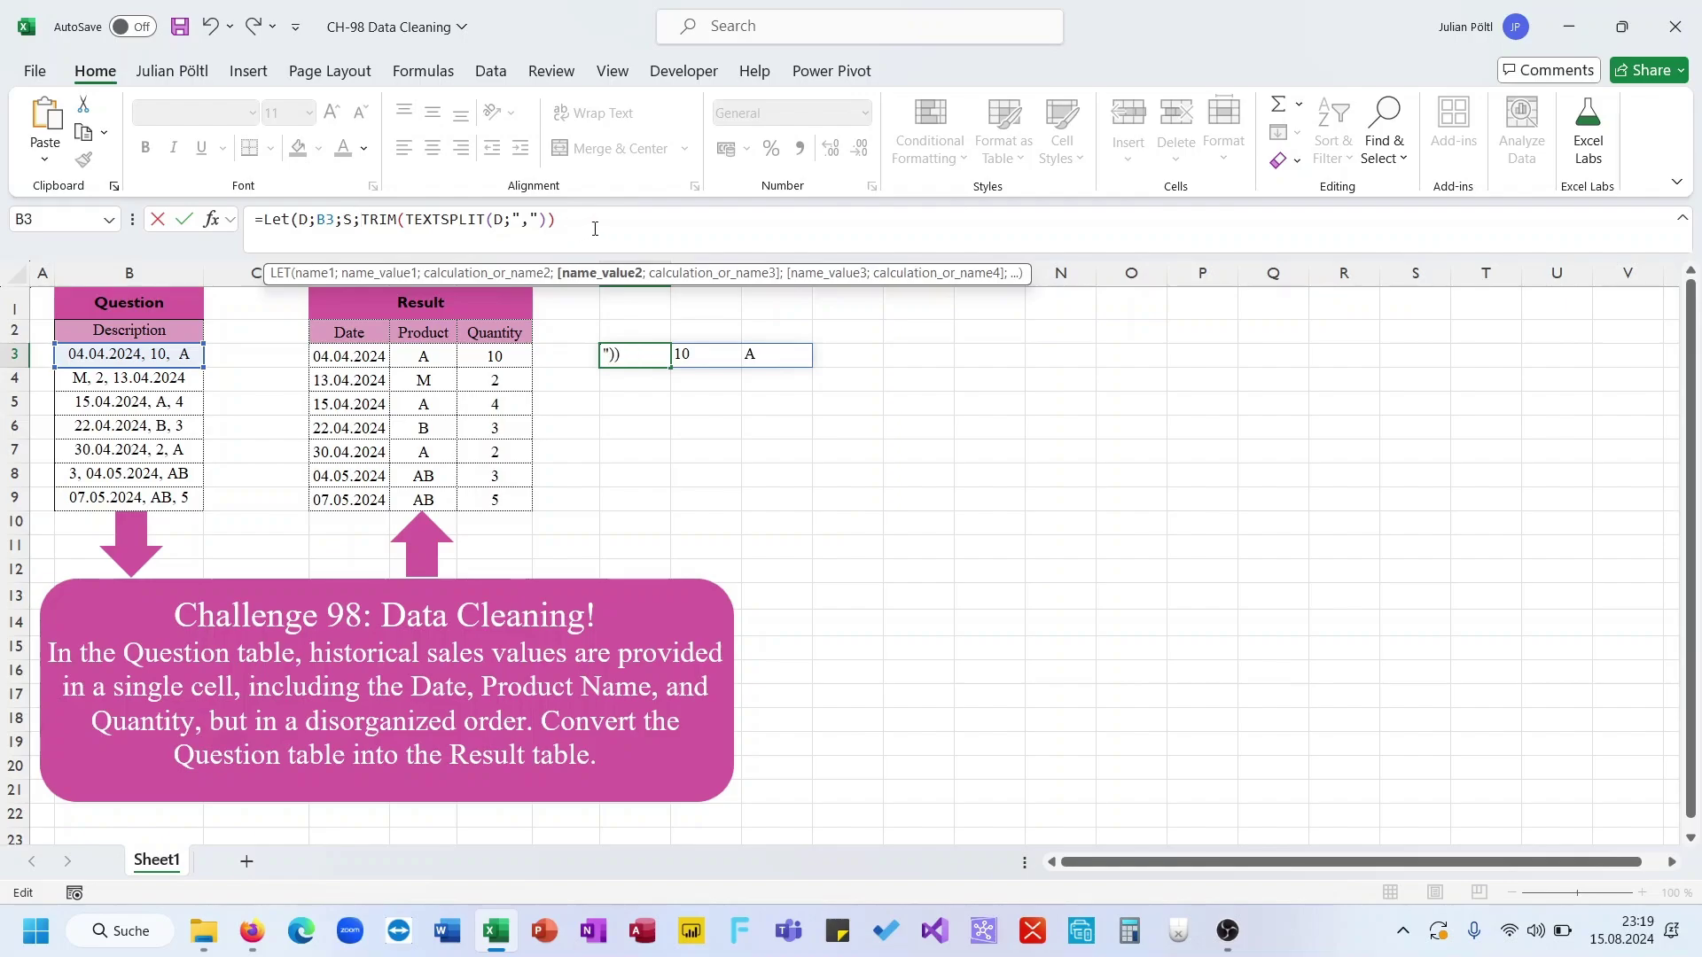
pyautogui.click(594, 229)
pyautogui.write(';')
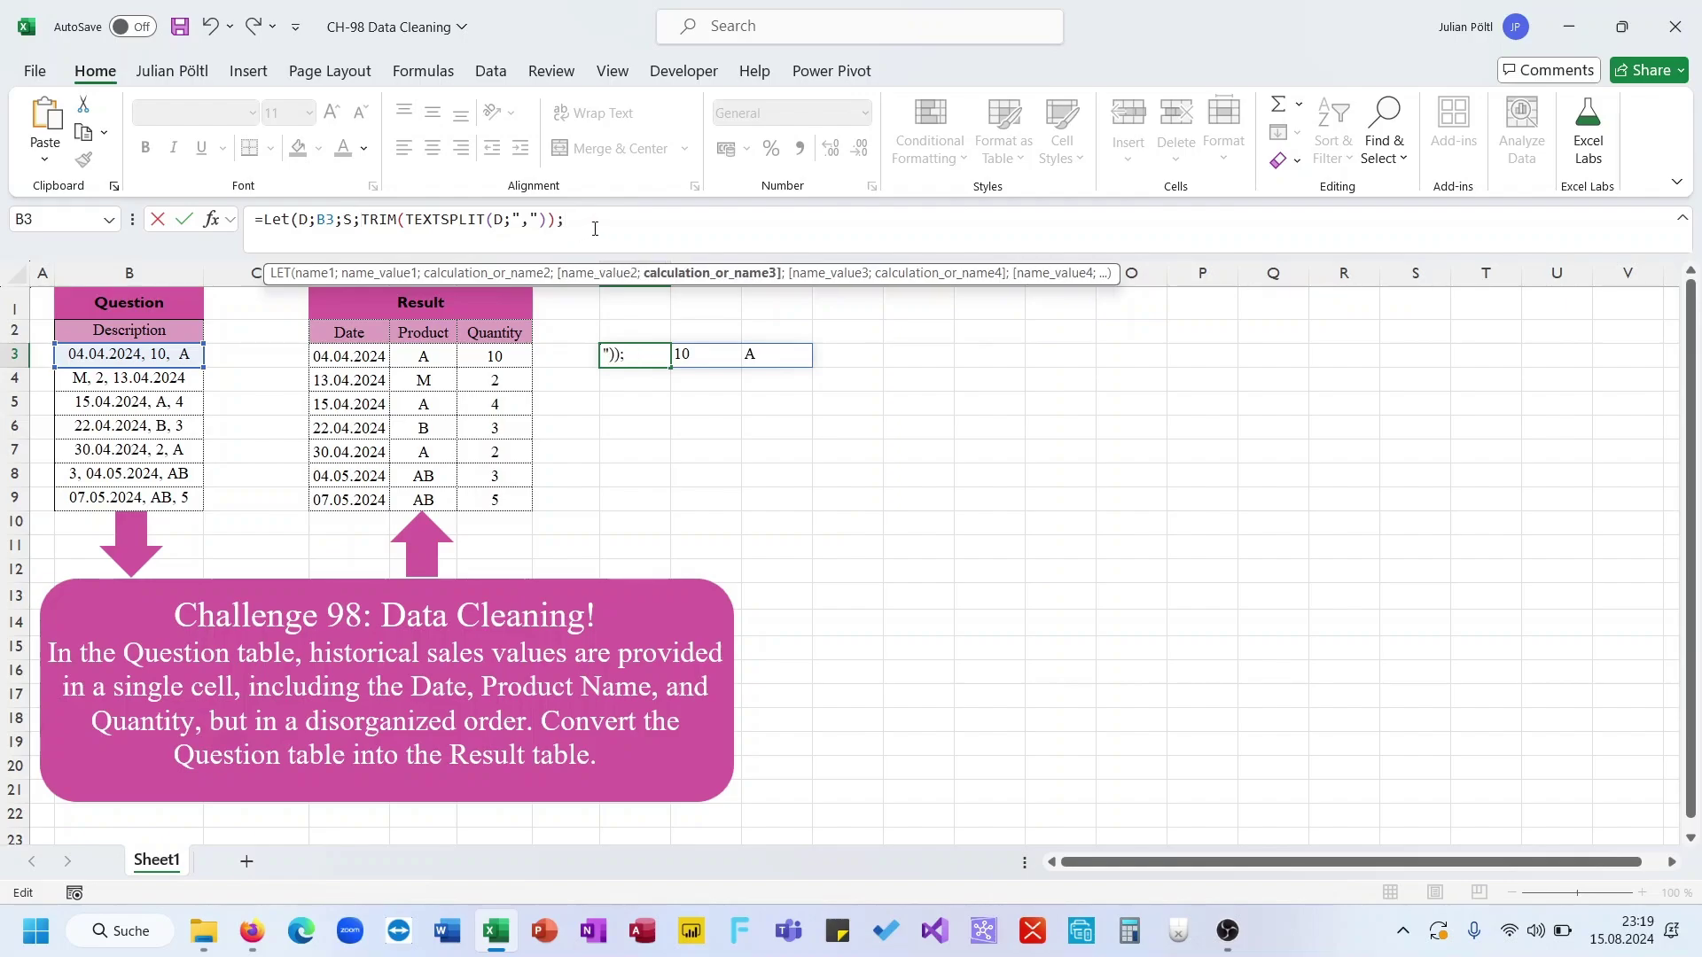
pyautogui.write('N;')
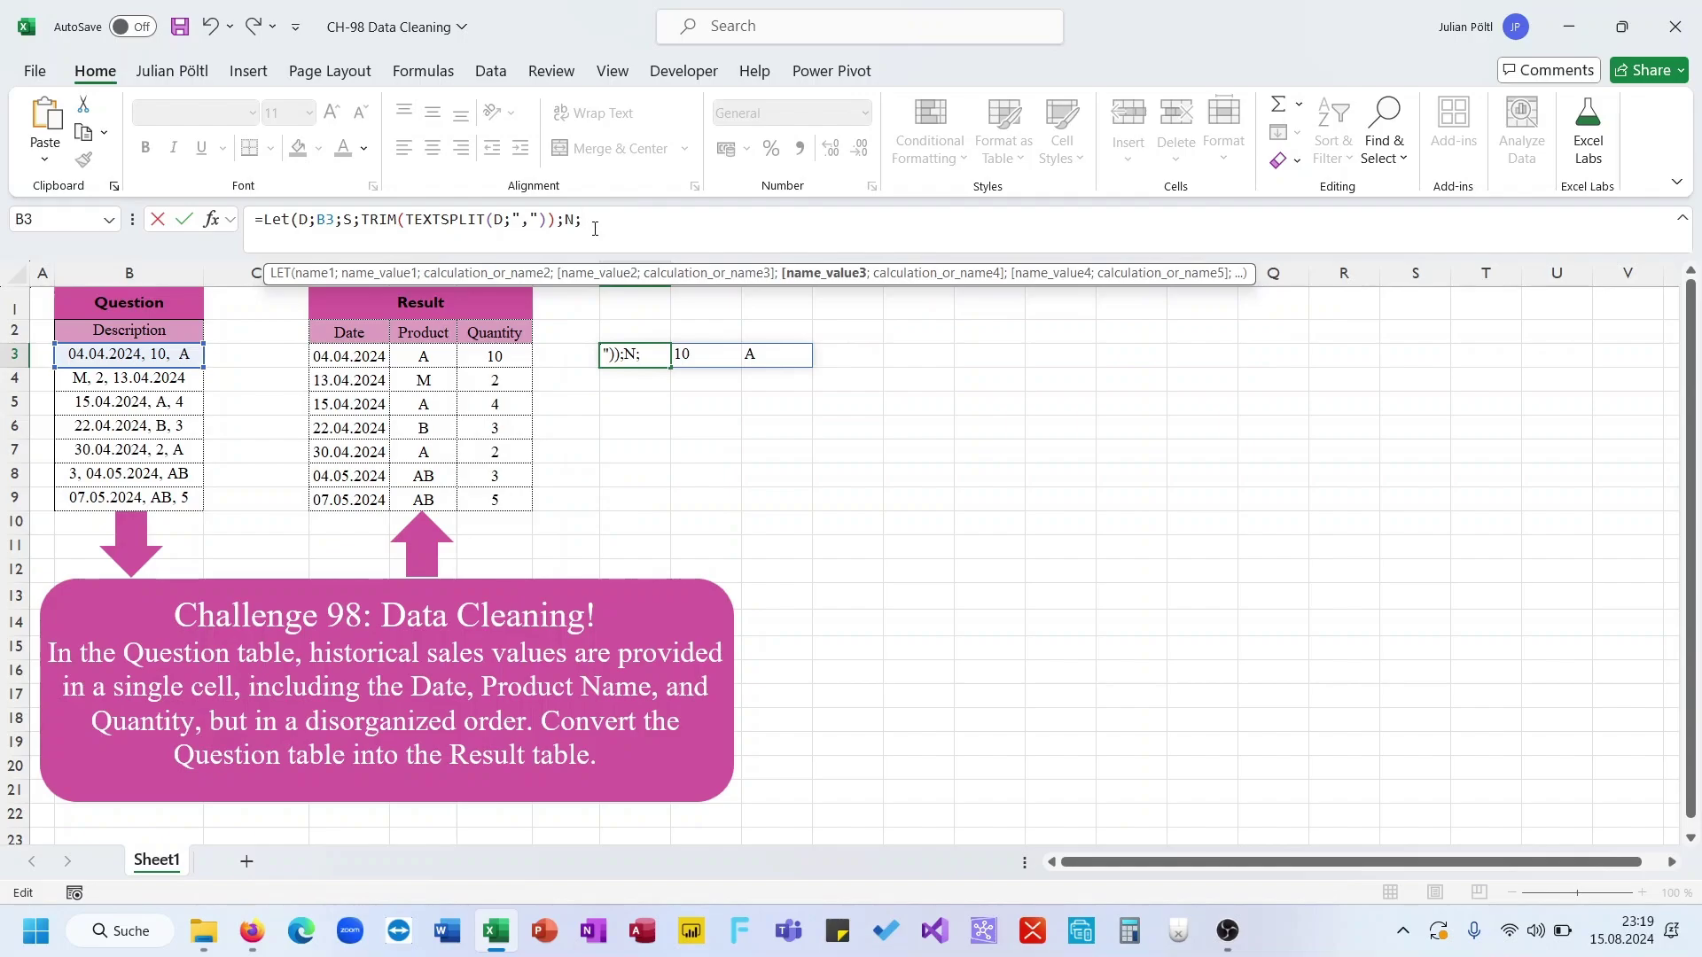
pyautogui.write('if')
pyautogui.press('BackSpace')
pyautogui.press('BackSpace')
pyautogui.press('BackSpace')
pyautogui.press('BackSpace')
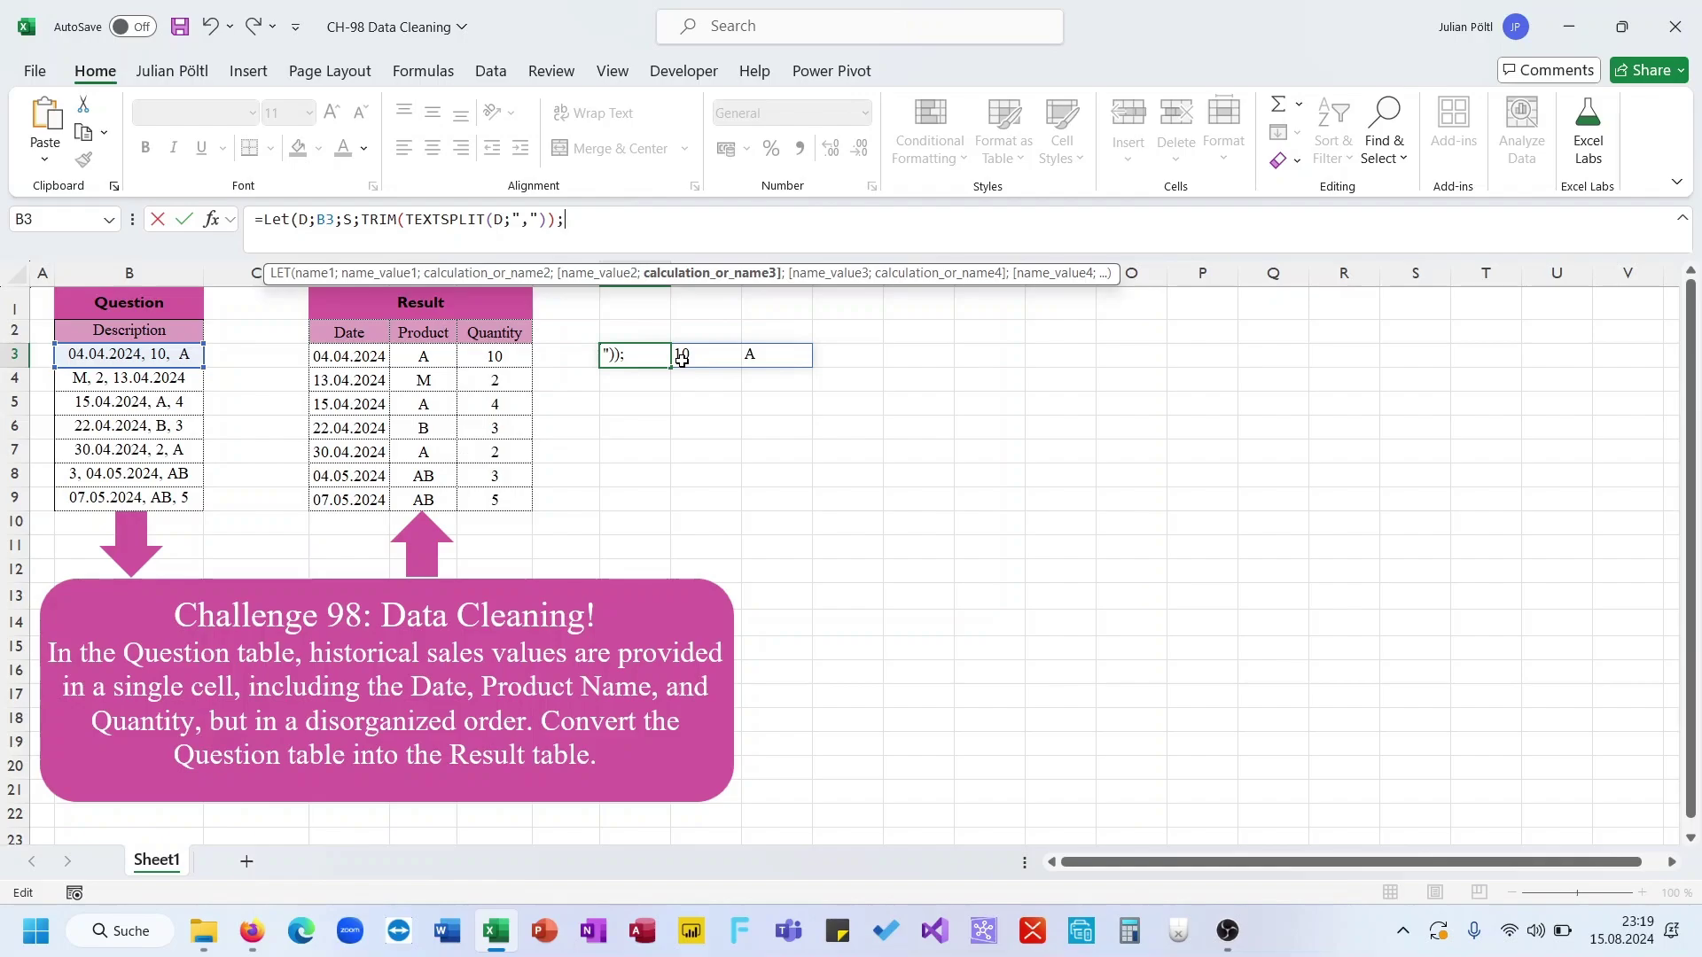
# - Try IFERROR(S*1;S as the calculation argument of the LET formula
pyautogui.write('if')
pyautogui.press('Down')
pyautogui.press('Tab')
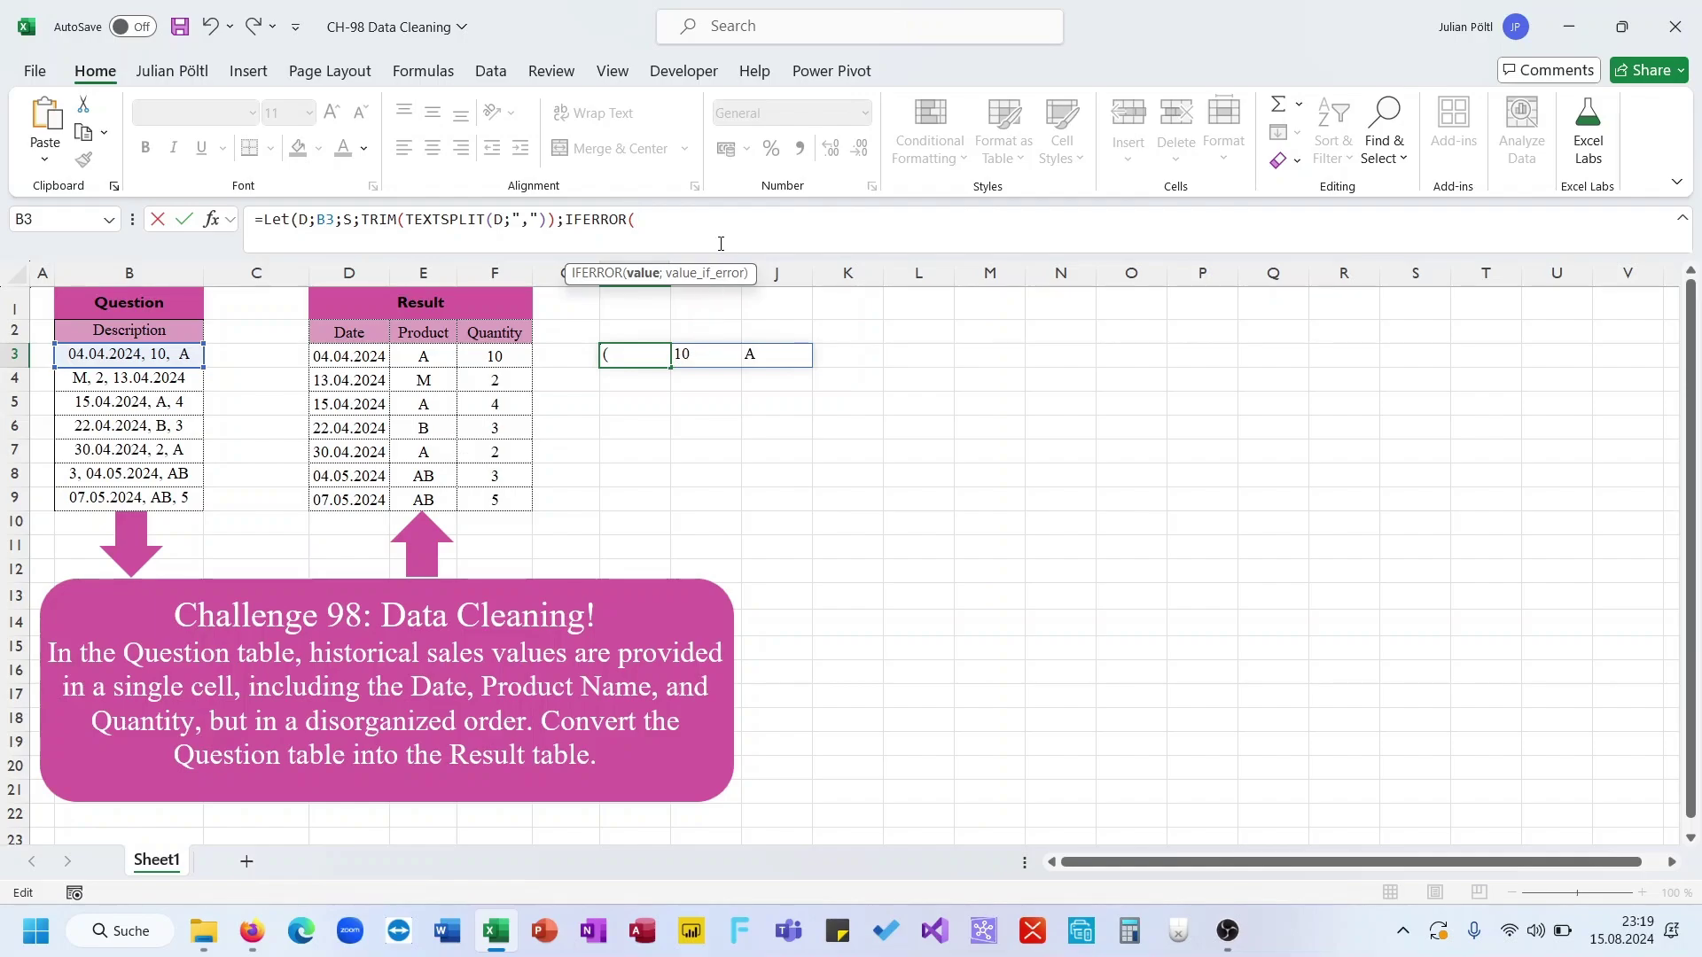
pyautogui.write('S*1;S))')
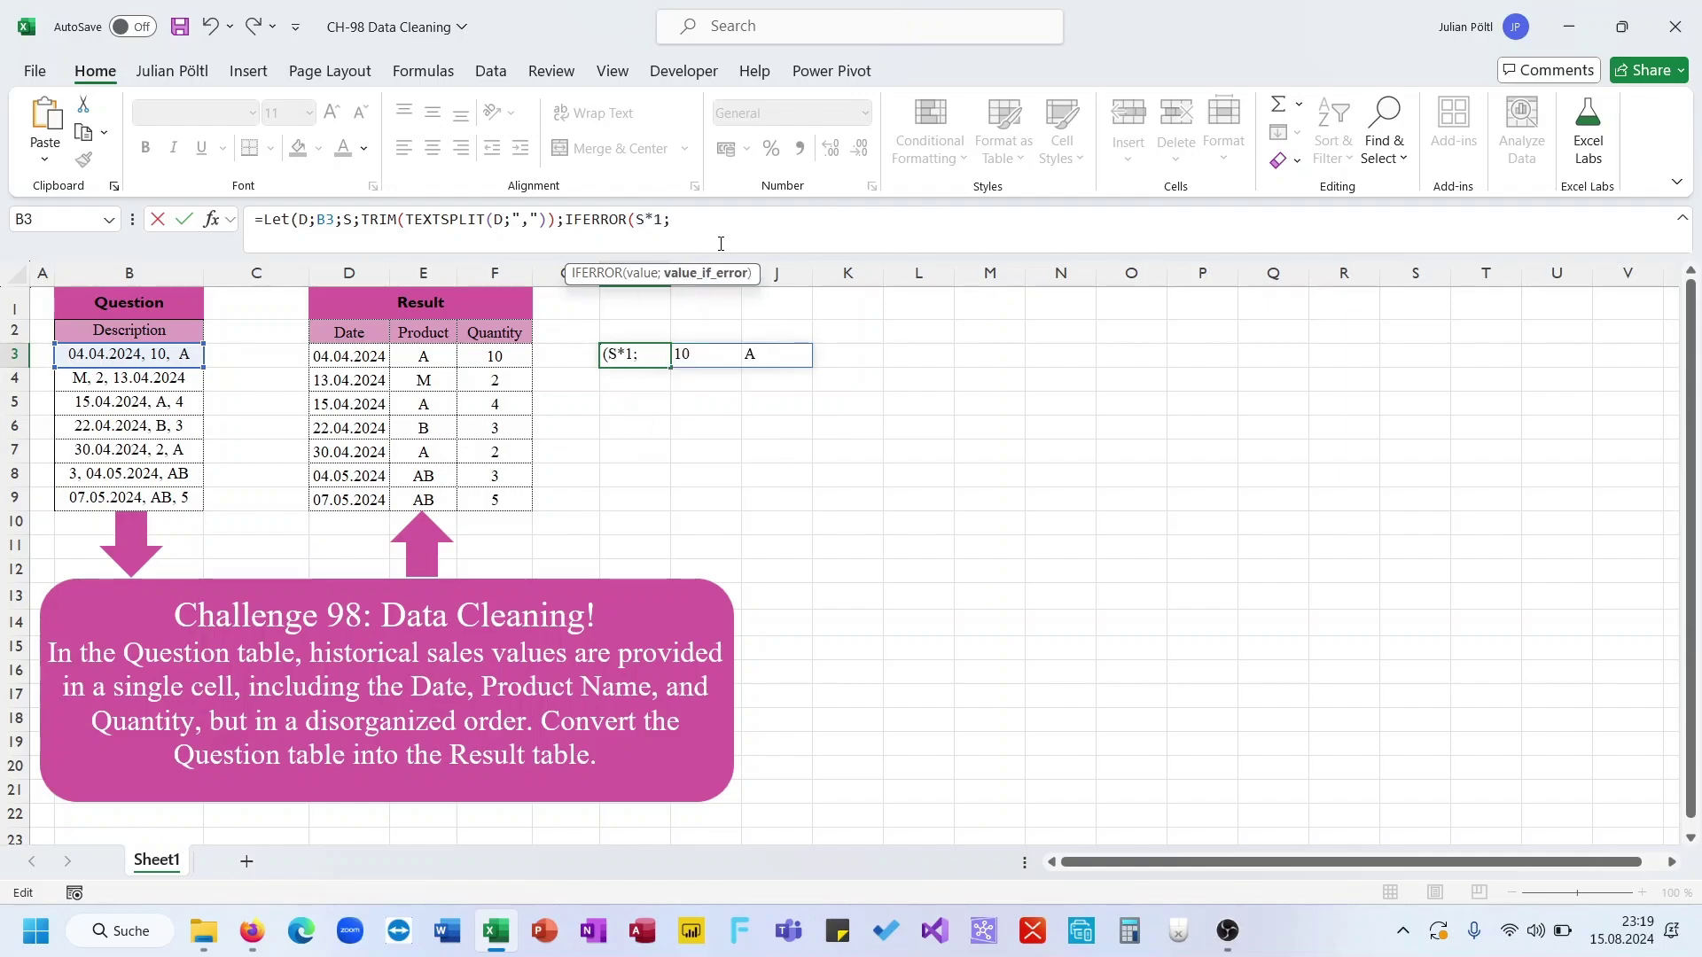
pyautogui.press('BackSpace')
pyautogui.press('BackSpace')
pyautogui.press('BackSpace')
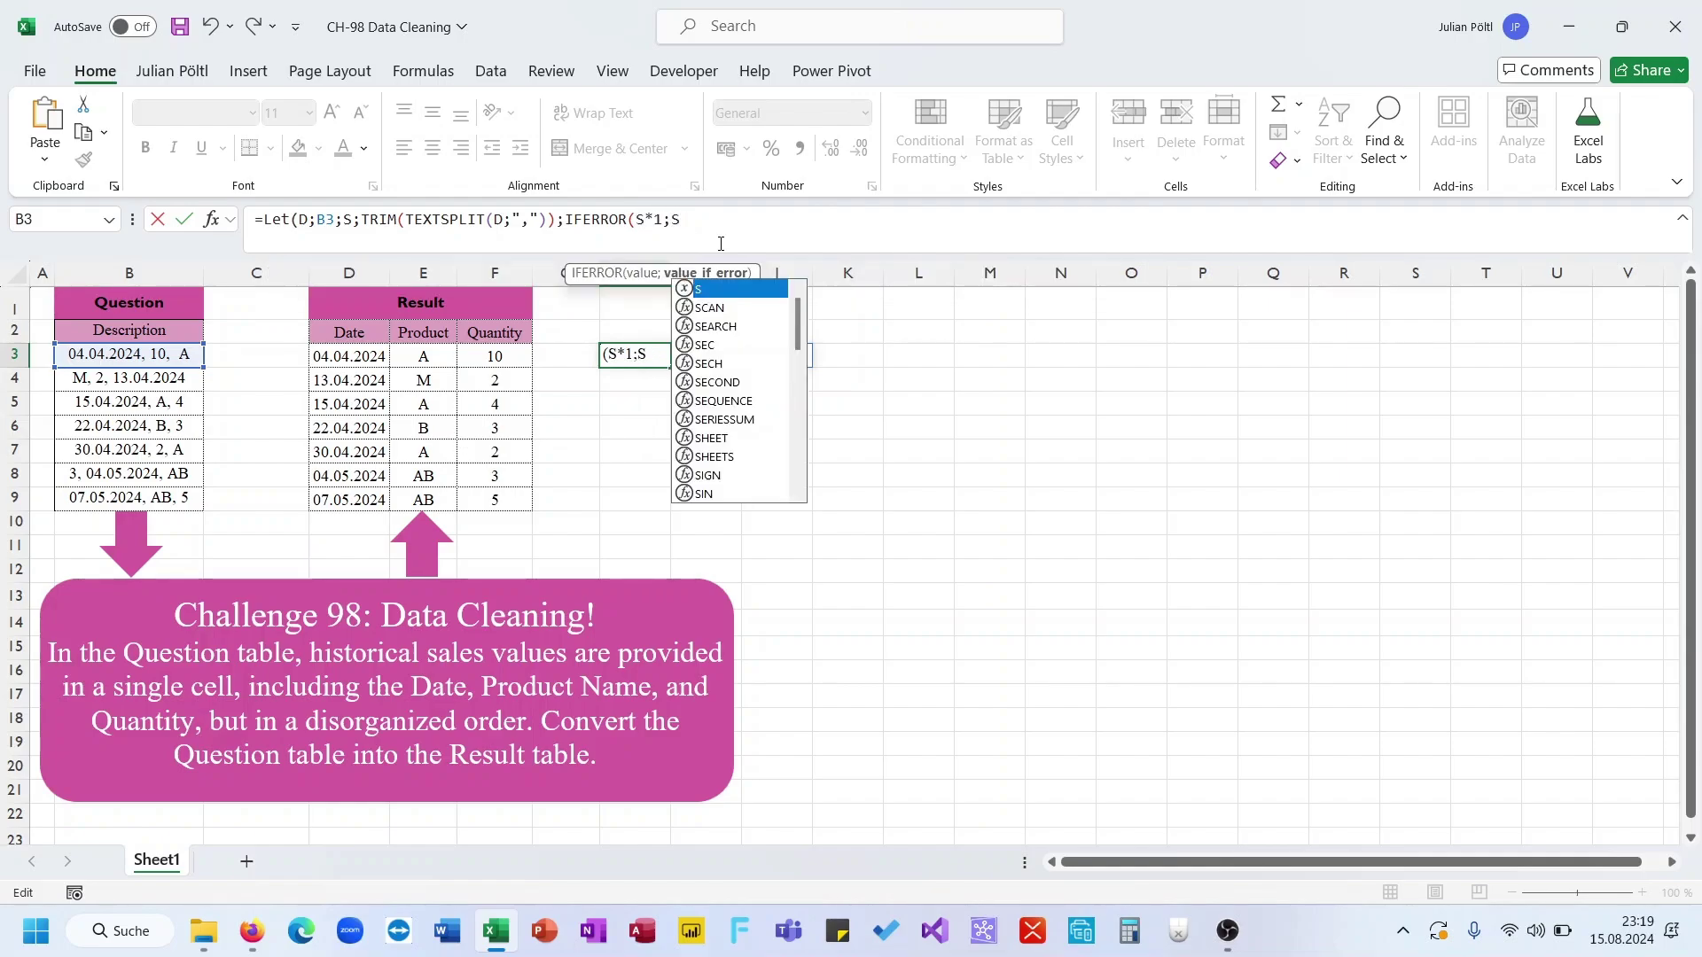
# - Reduce the LET calculation to S*1, enter the formula in H3 and check its spilled values through J3
pyautogui.moveTo(636, 226); pyautogui.dragTo(564, 226)
pyautogui.press('BackSpace')
pyautogui.press('BackSpace')
pyautogui.write(')')
pyautogui.press('Return')
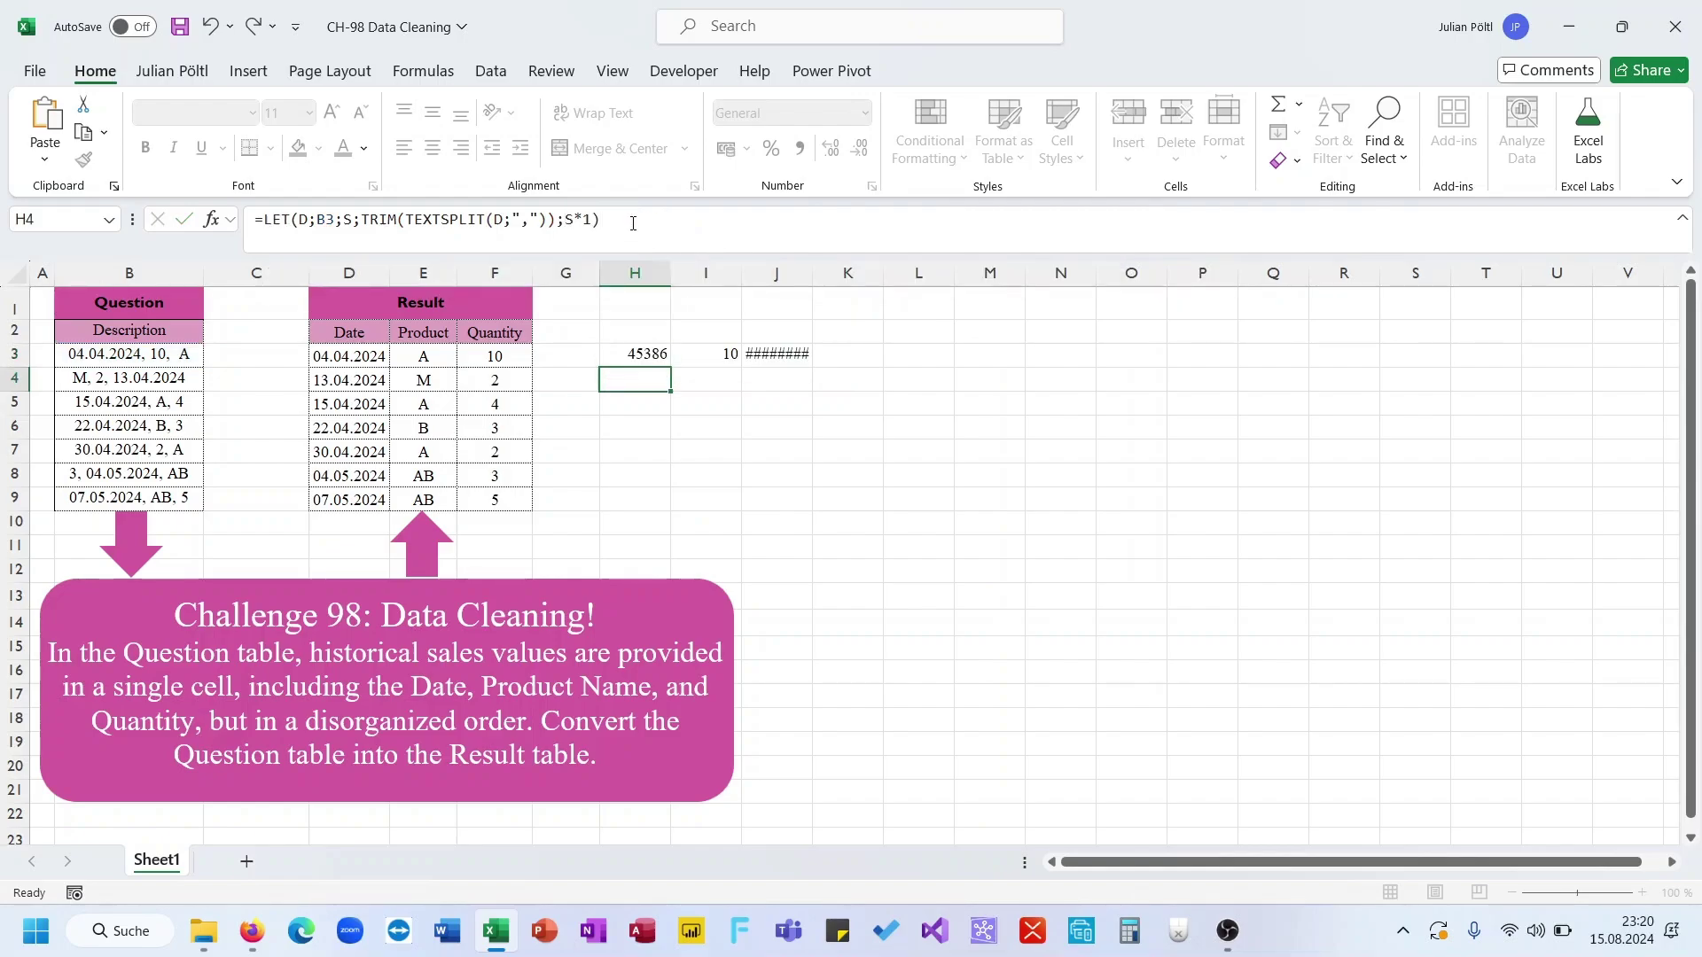
pyautogui.press('Up')
pyautogui.press('Right')
pyautogui.press('Right')
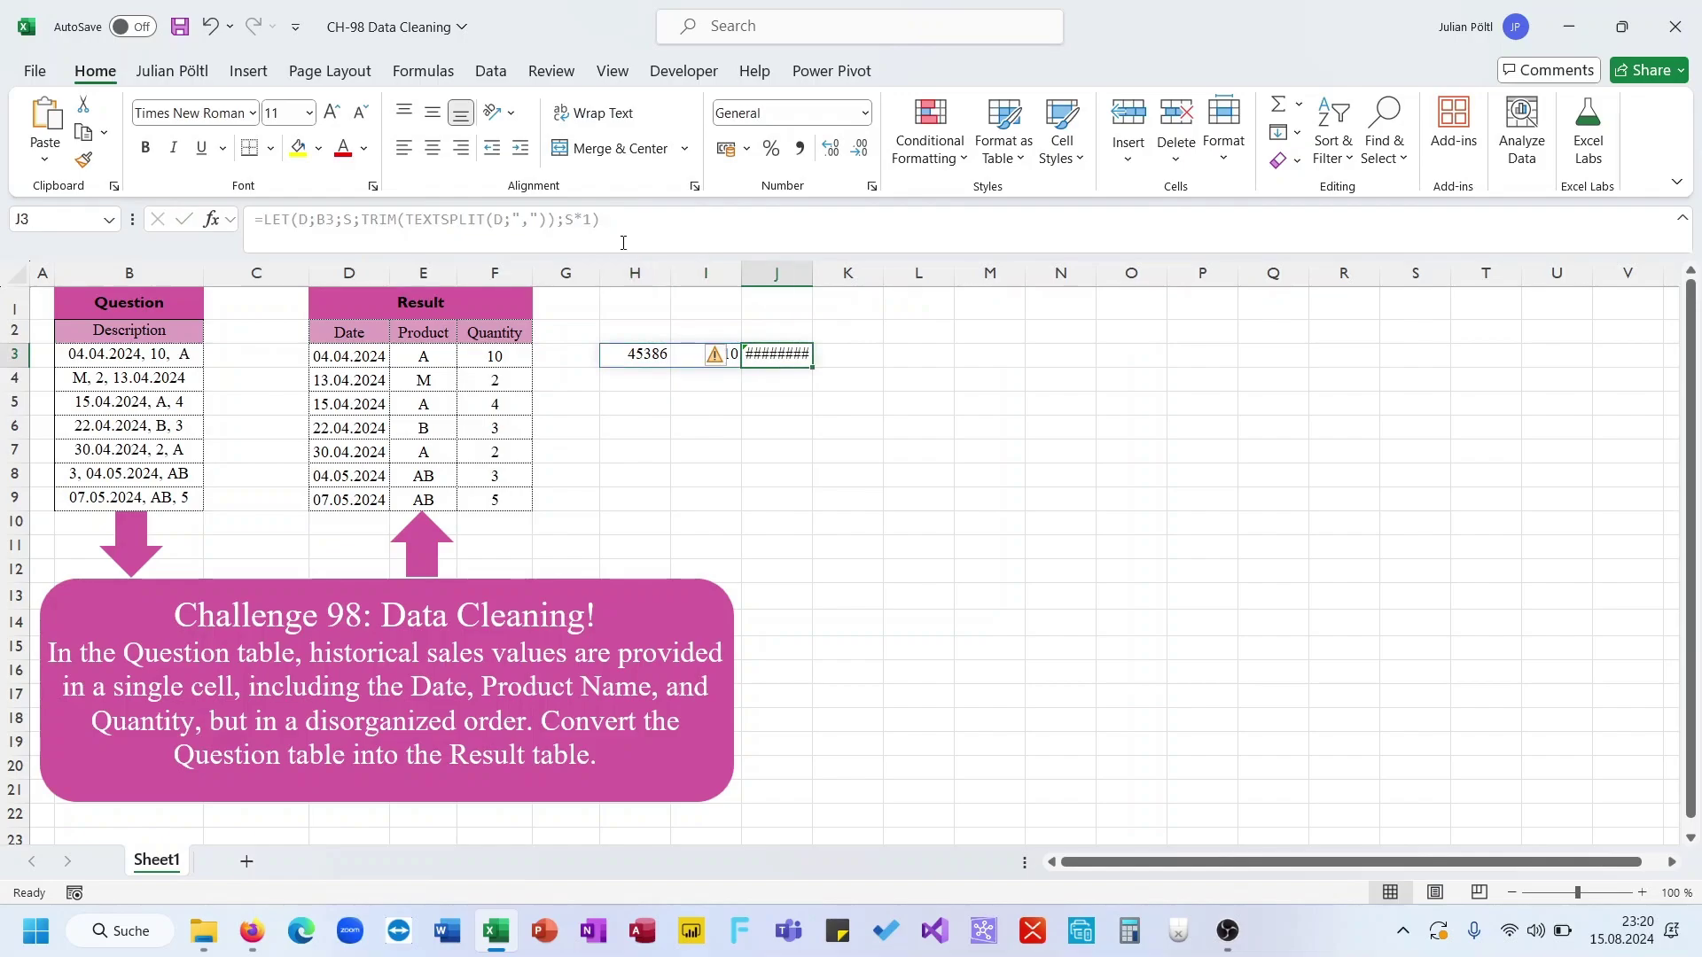
# - Replace the final LET calculation in H3 with IFERROR(S*1;S) so text parts are kept
pyautogui.click(633, 351)
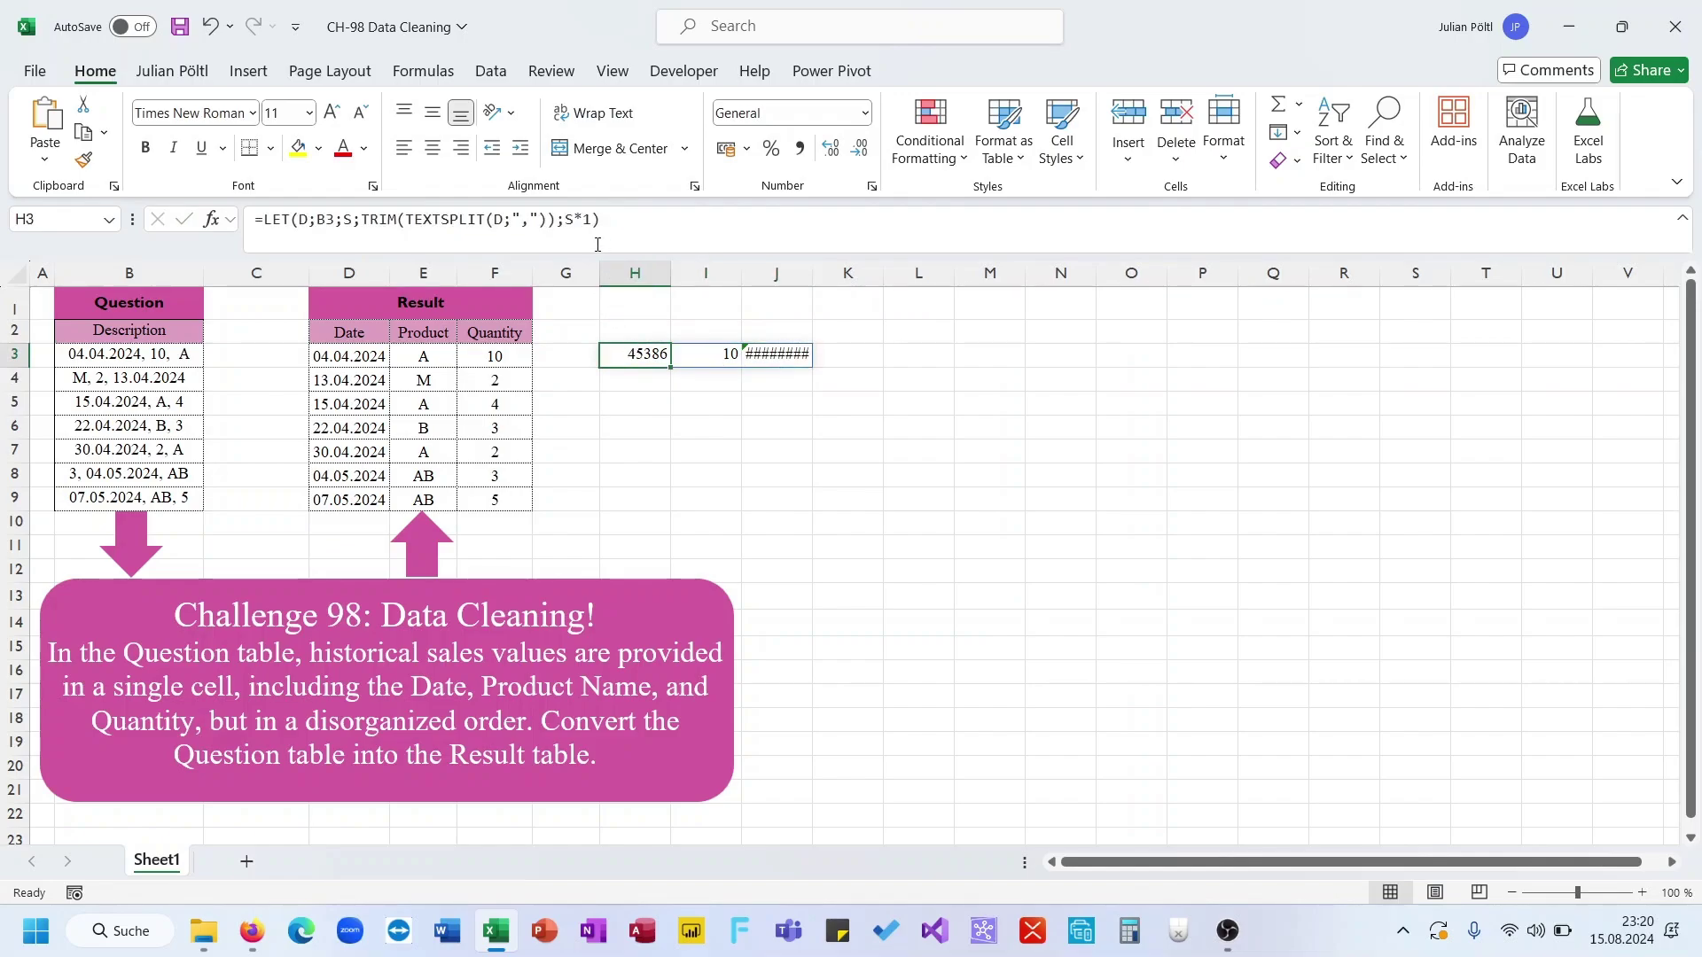
pyautogui.click(622, 219)
pyautogui.press('BackSpace')
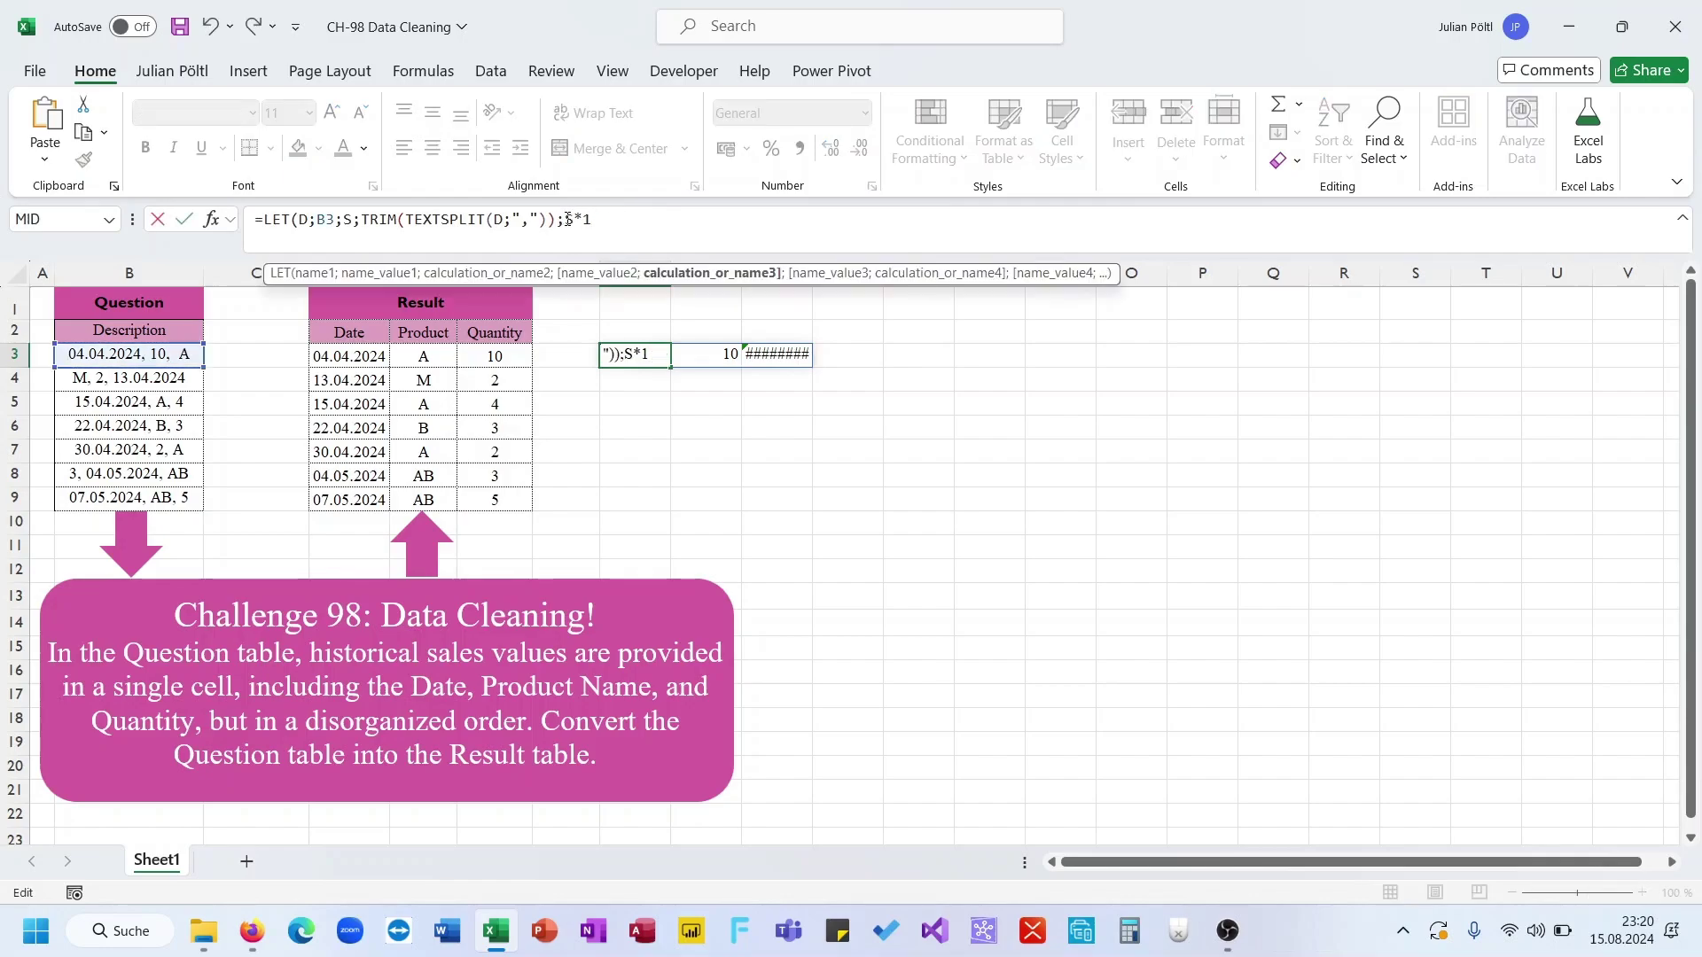
pyautogui.click(568, 219)
pyautogui.write('IFERROR(S*1')
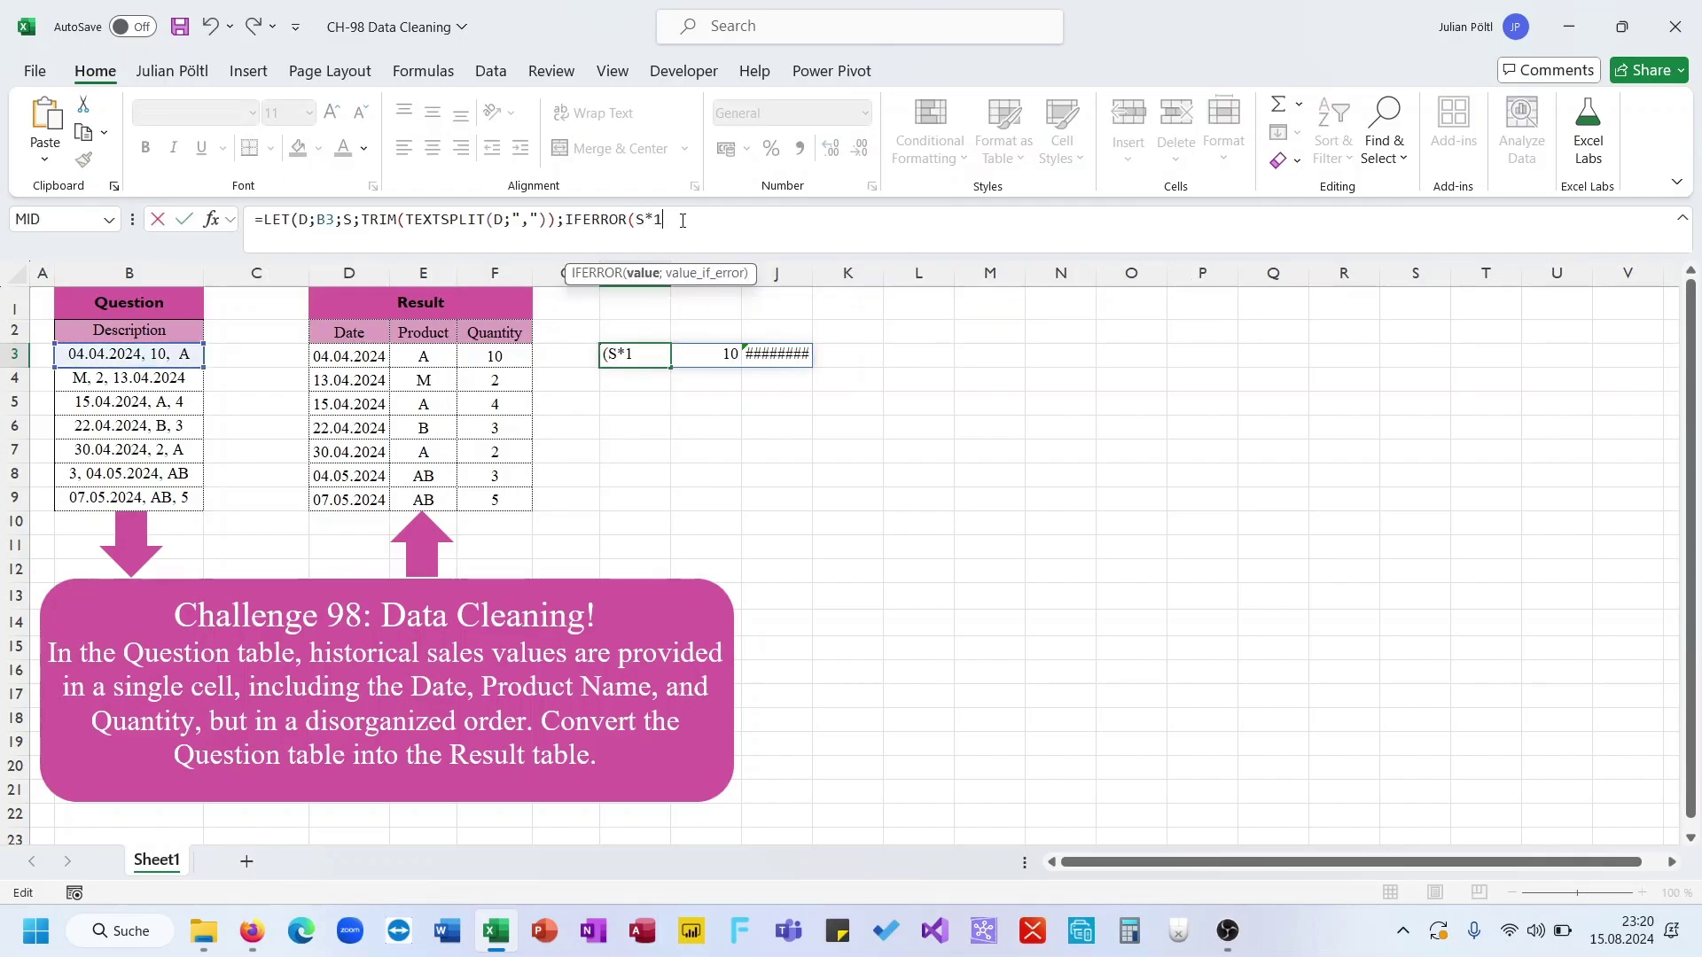
pyautogui.write(';S)')
pyautogui.press('Return')
pyautogui.press('Up')
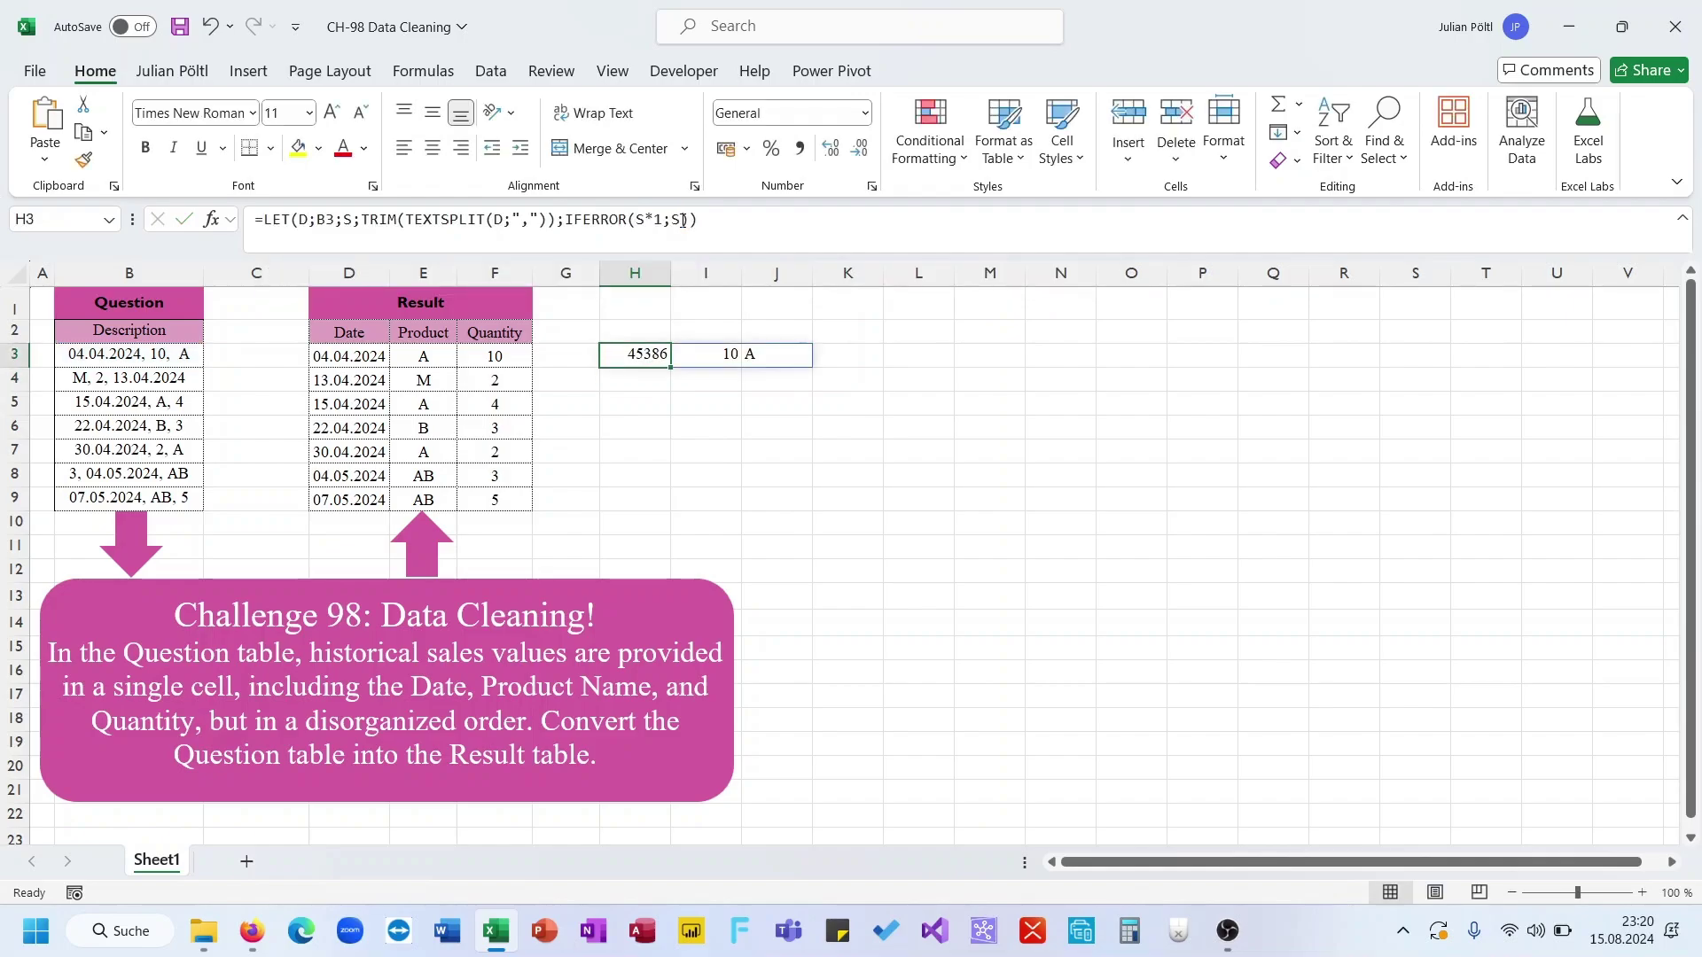
pyautogui.press('Right')
pyautogui.press('Left')
# - Name the IFERROR expression N and enter SORT(;;;1) as the final LET calculation in H3
pyautogui.click(565, 221)
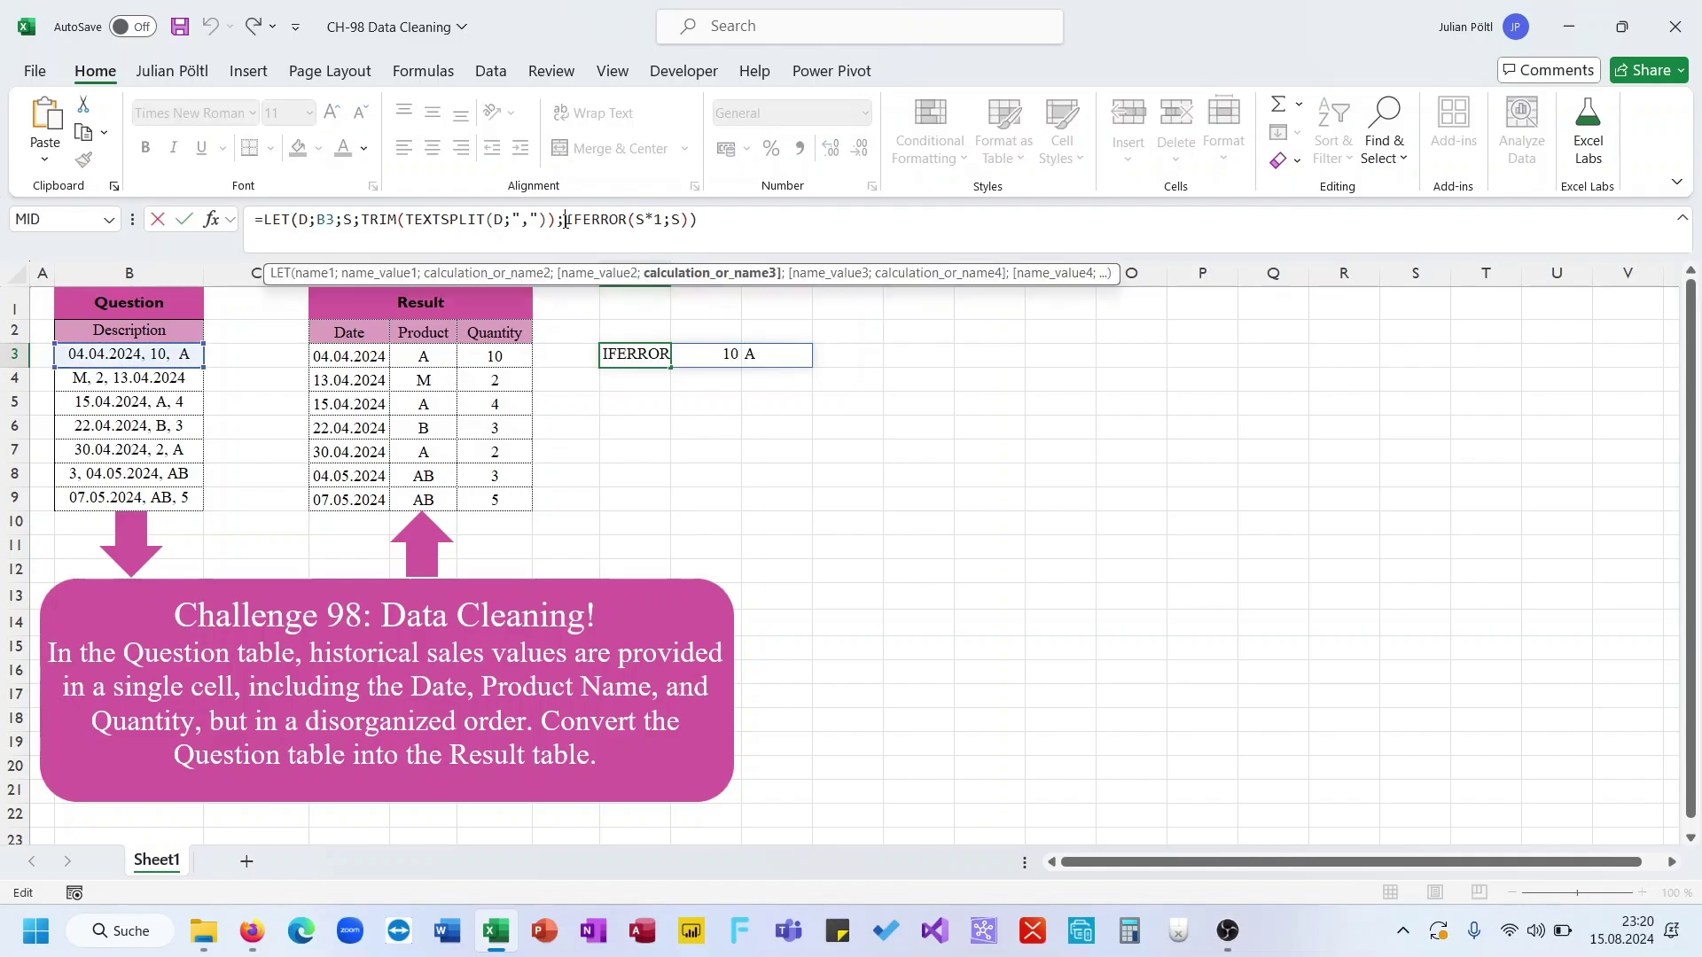
pyautogui.write('N;')
pyautogui.click(714, 222)
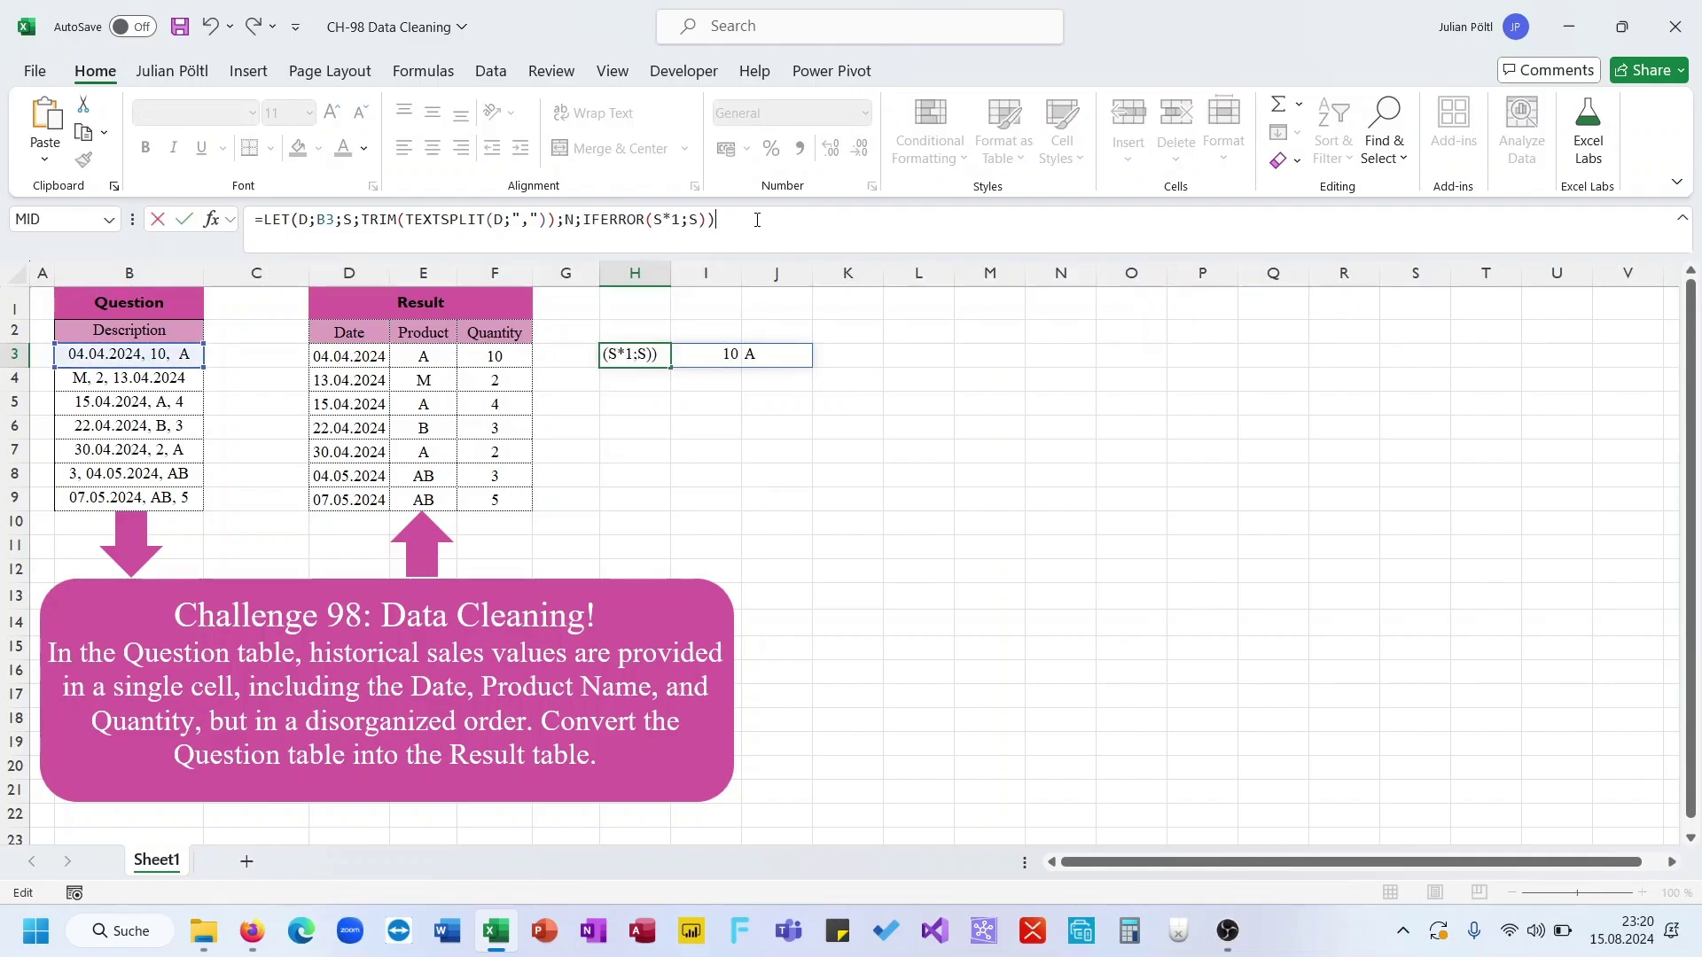
pyautogui.write(';So')
pyautogui.press('Tab')
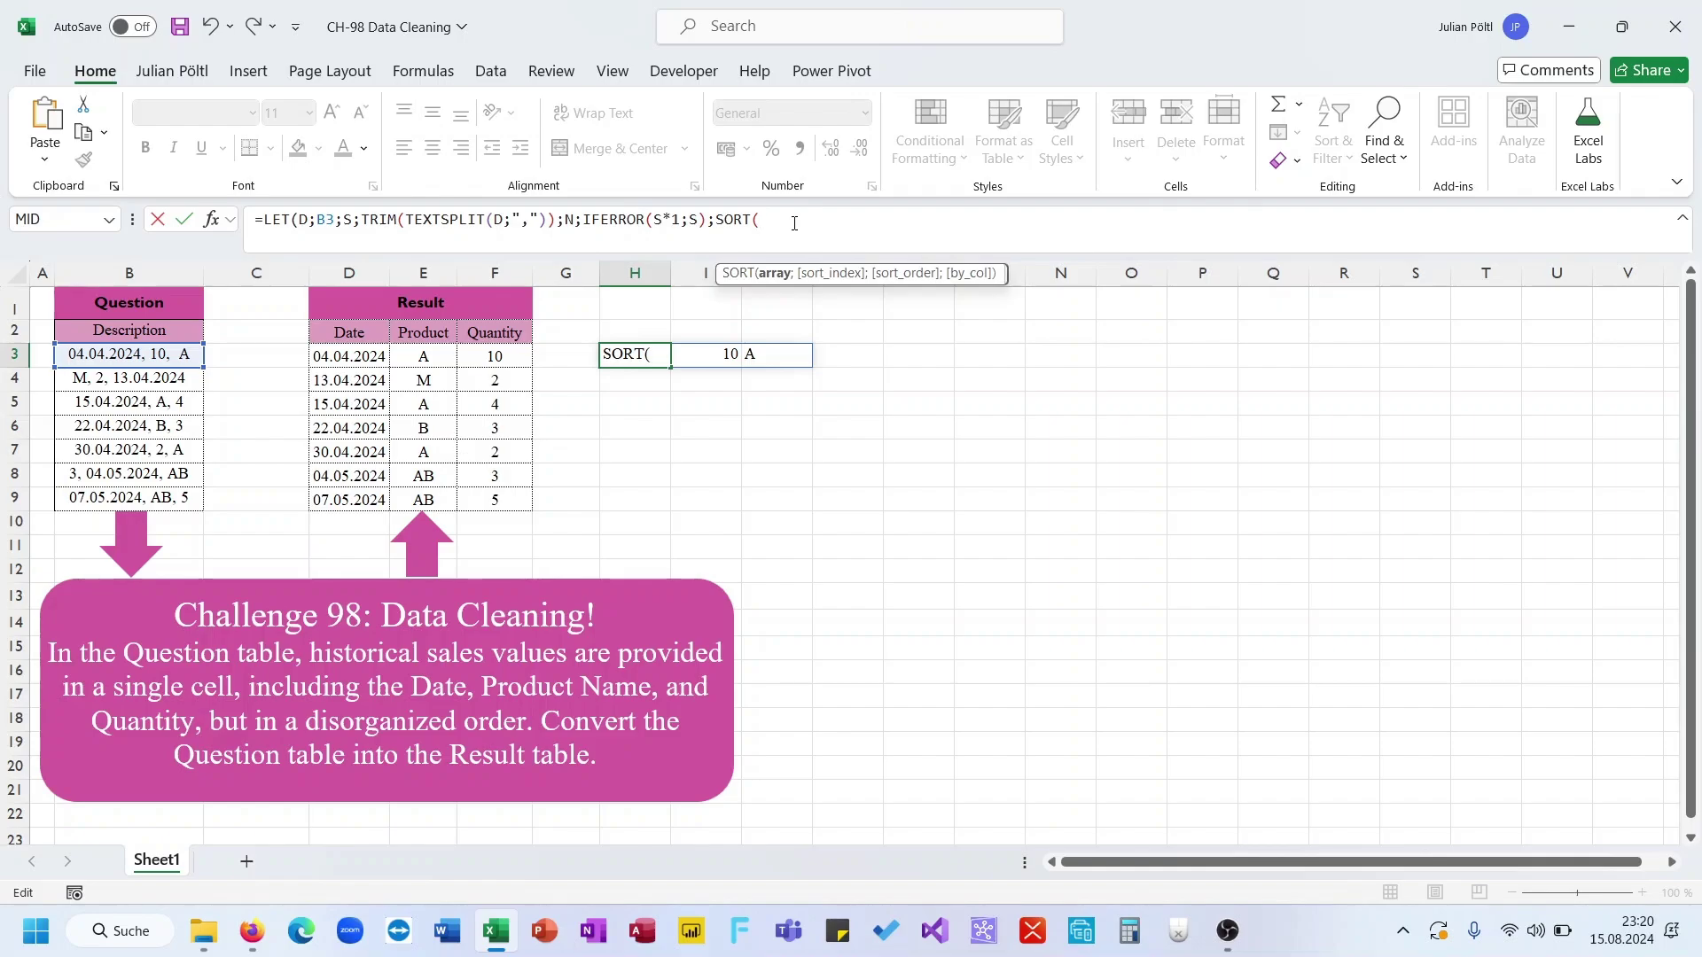
pyautogui.write(';;;1))')
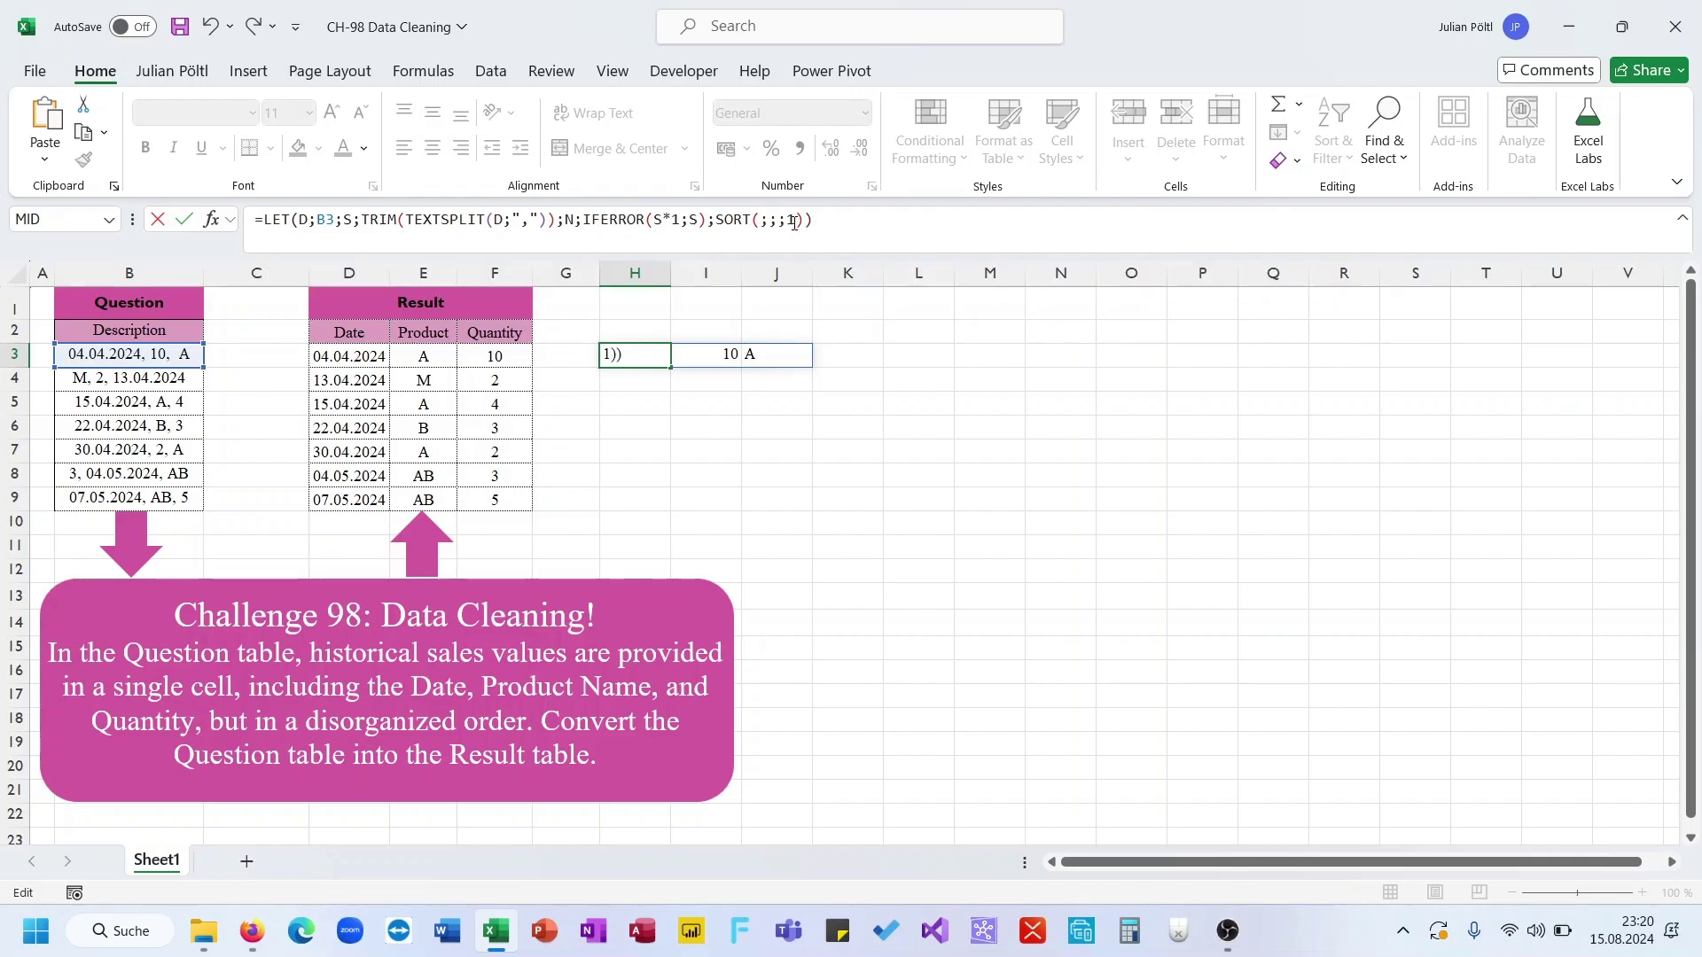
pyautogui.press('Return')
pyautogui.press('Up')
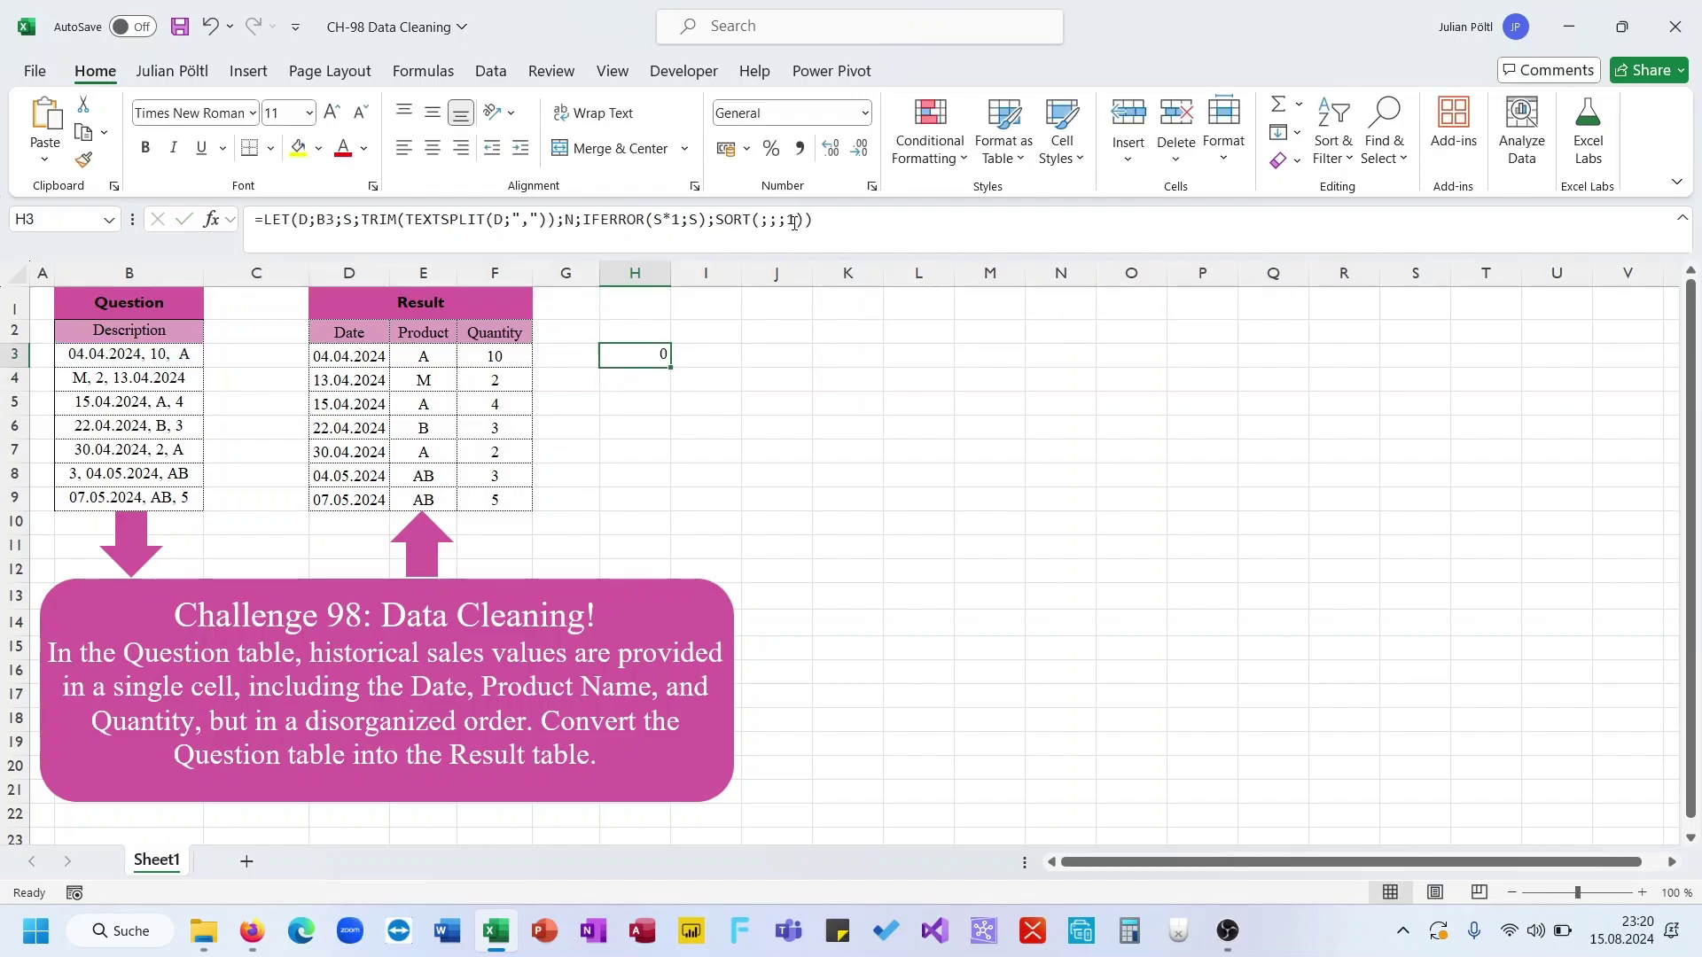
# - Set N as the SORT array, making the H3 calculation SORT(N;;;1), and check the spilled cells
pyautogui.click(795, 223)
pyautogui.click(763, 222)
pyautogui.write('N')
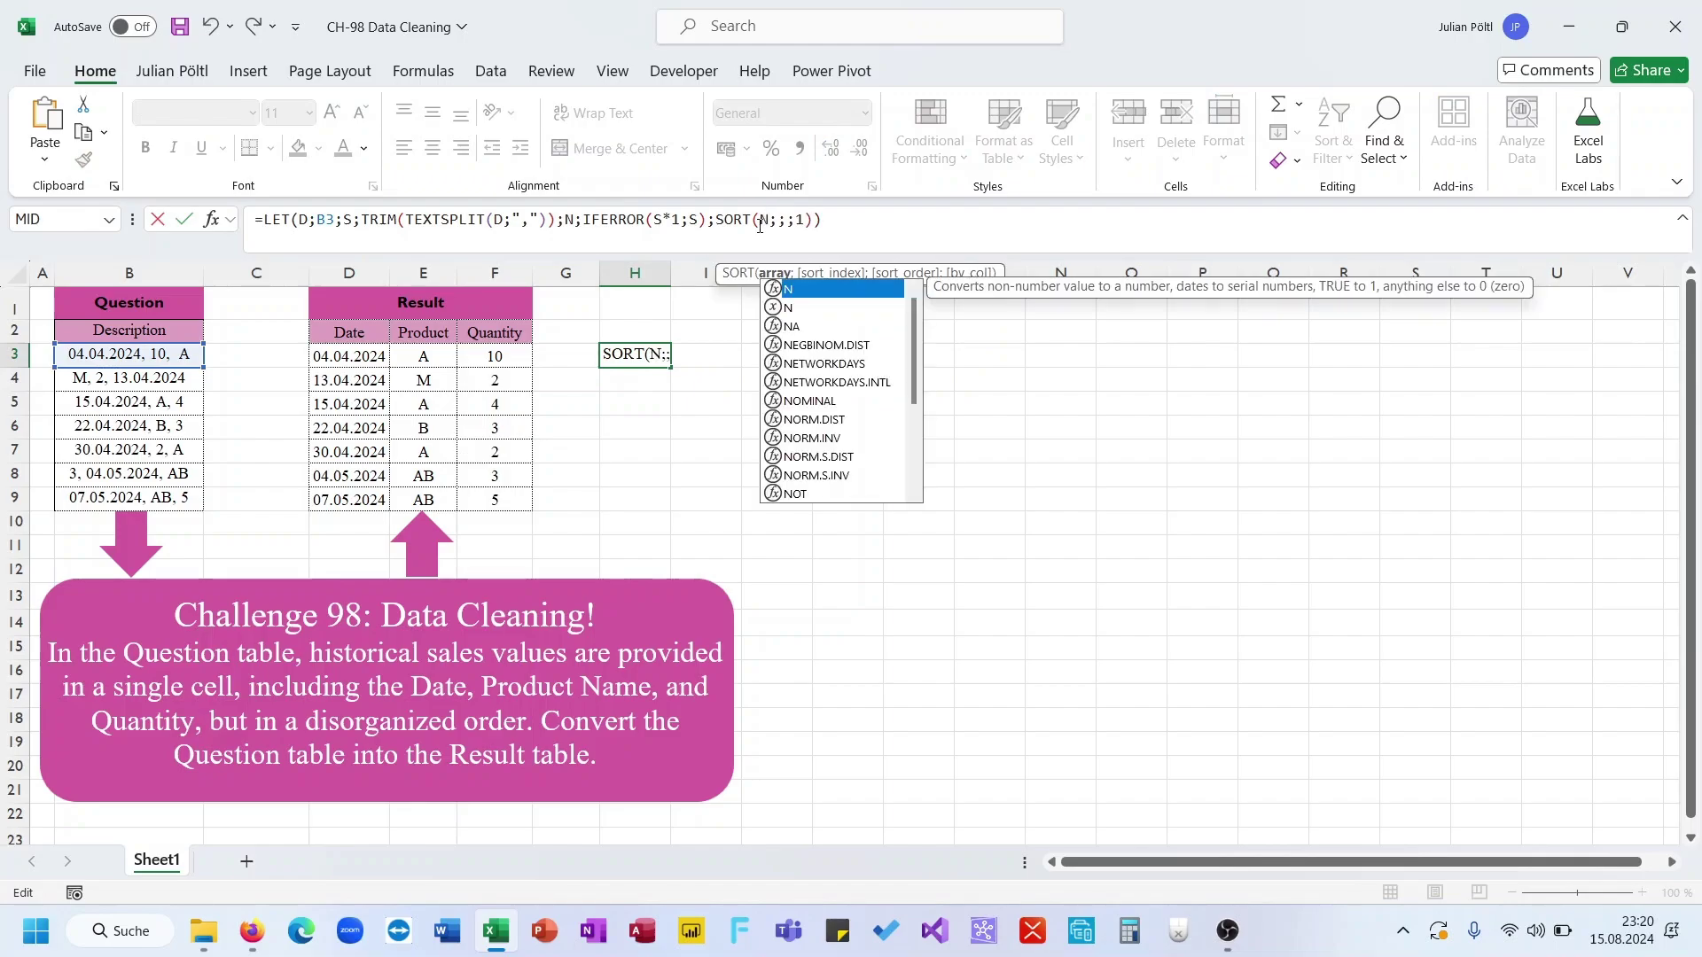
pyautogui.press('Return')
pyautogui.press('Up')
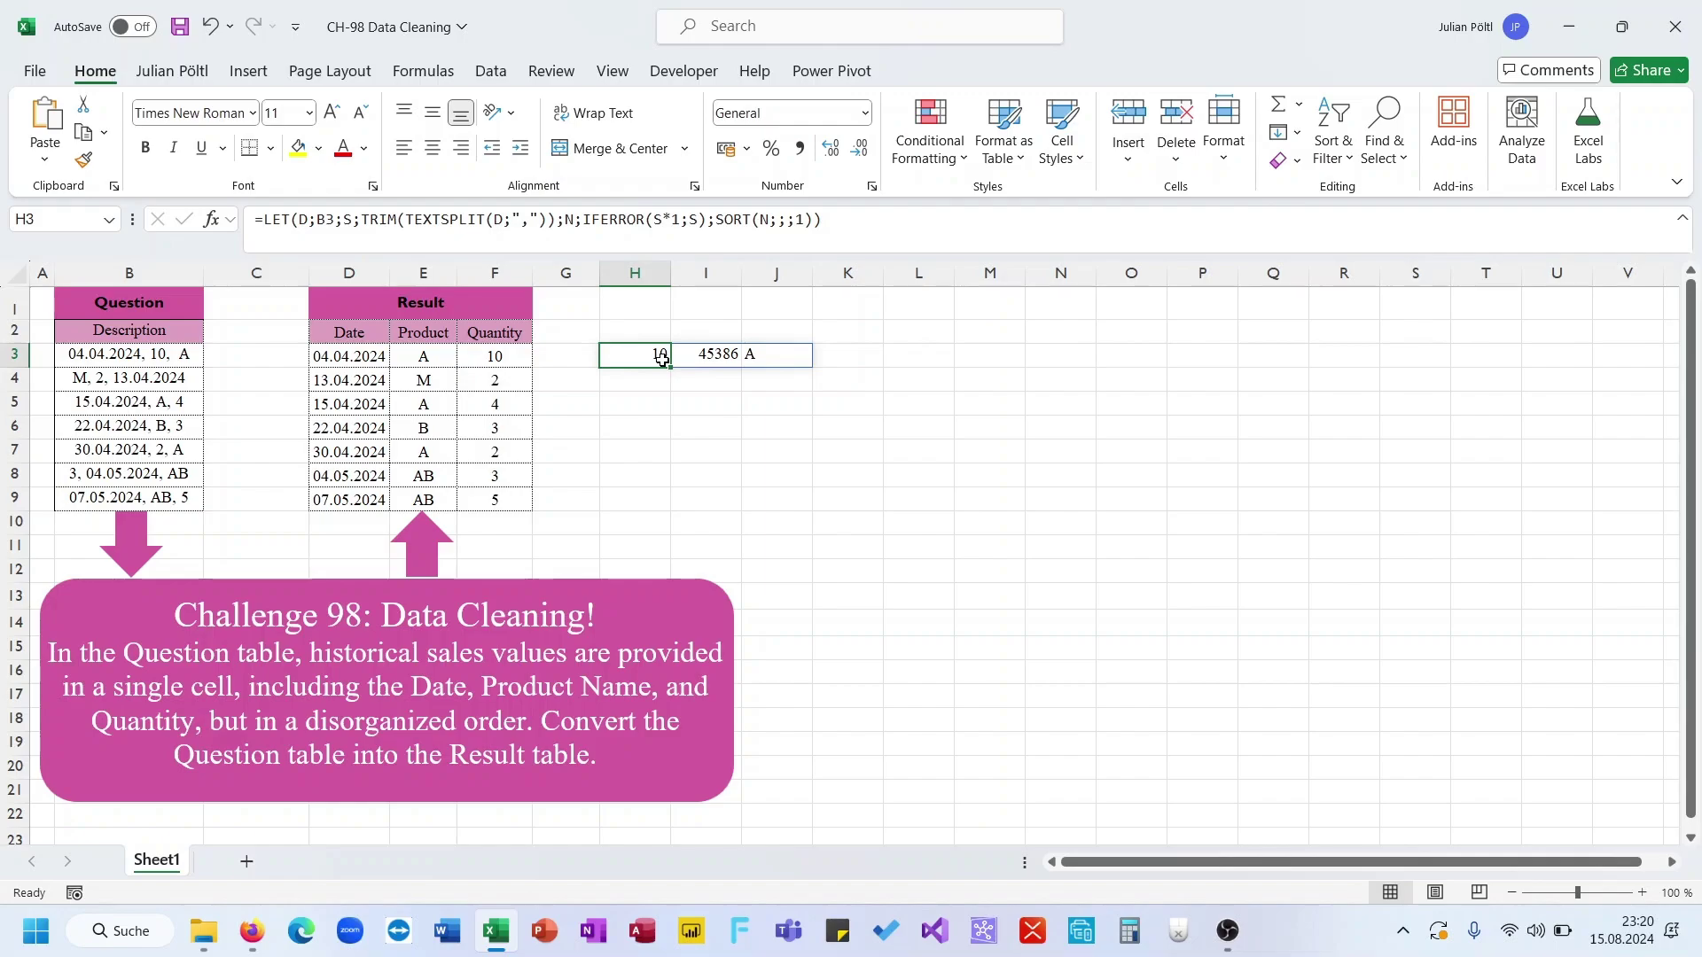
pyautogui.press('Right')
pyautogui.press('Right')
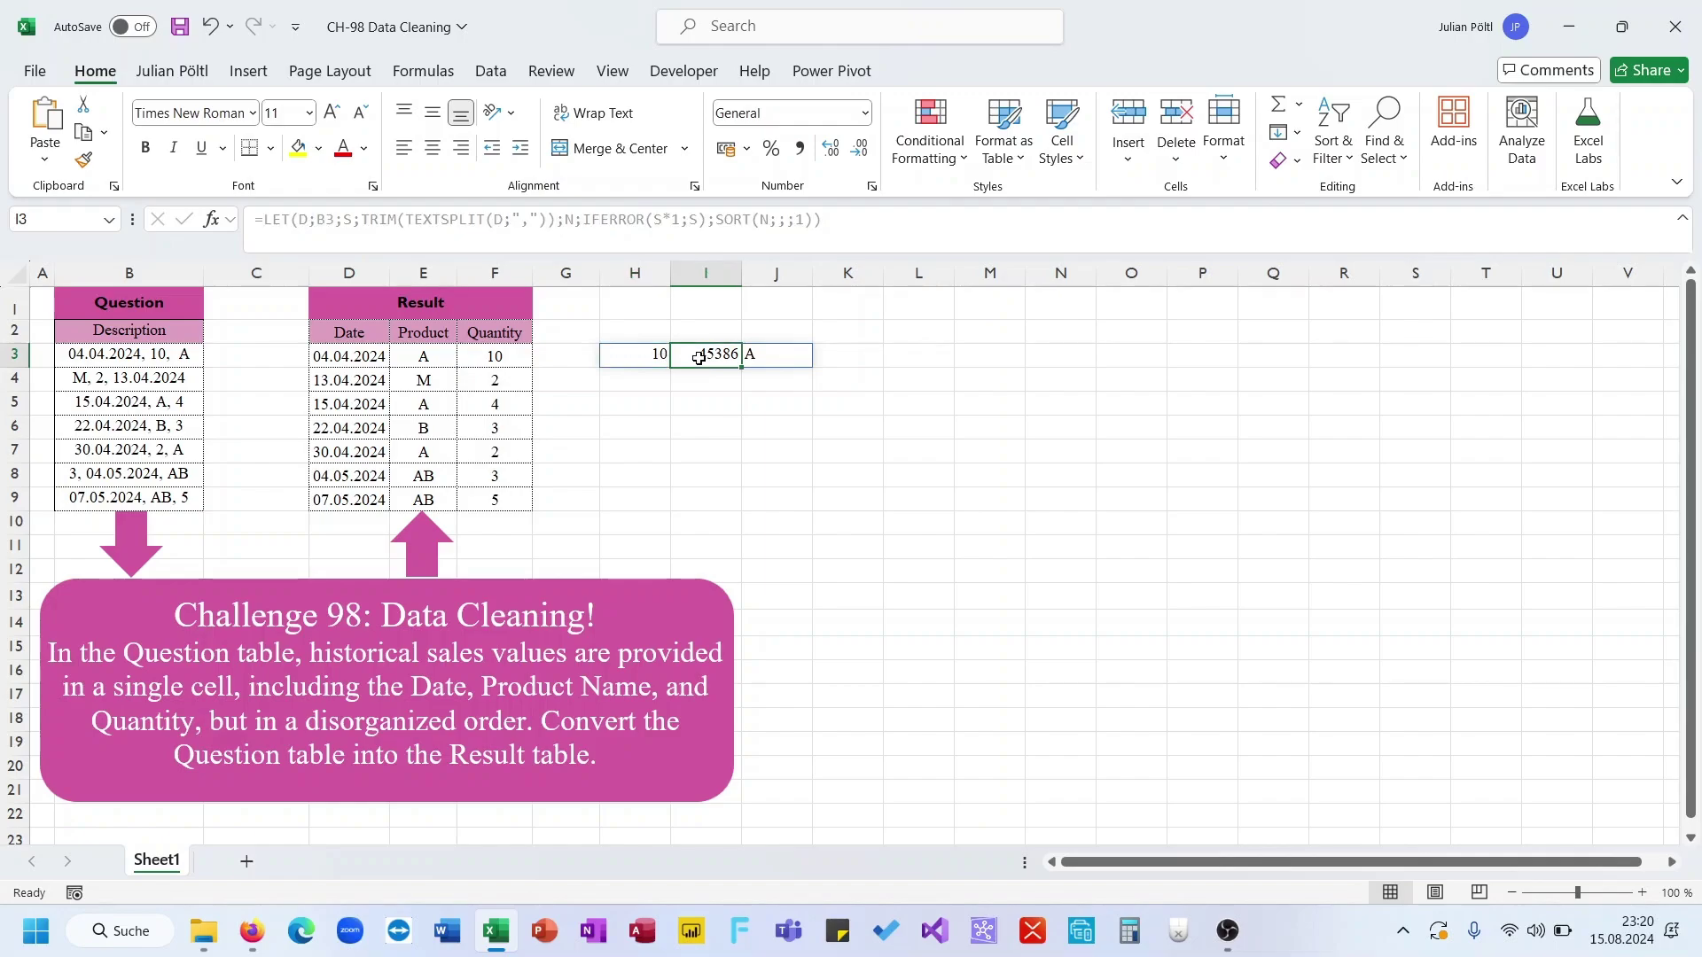
# - Fill the H3 formula down to H9 and check the split rows in H4:J9
pyautogui.click(662, 364)
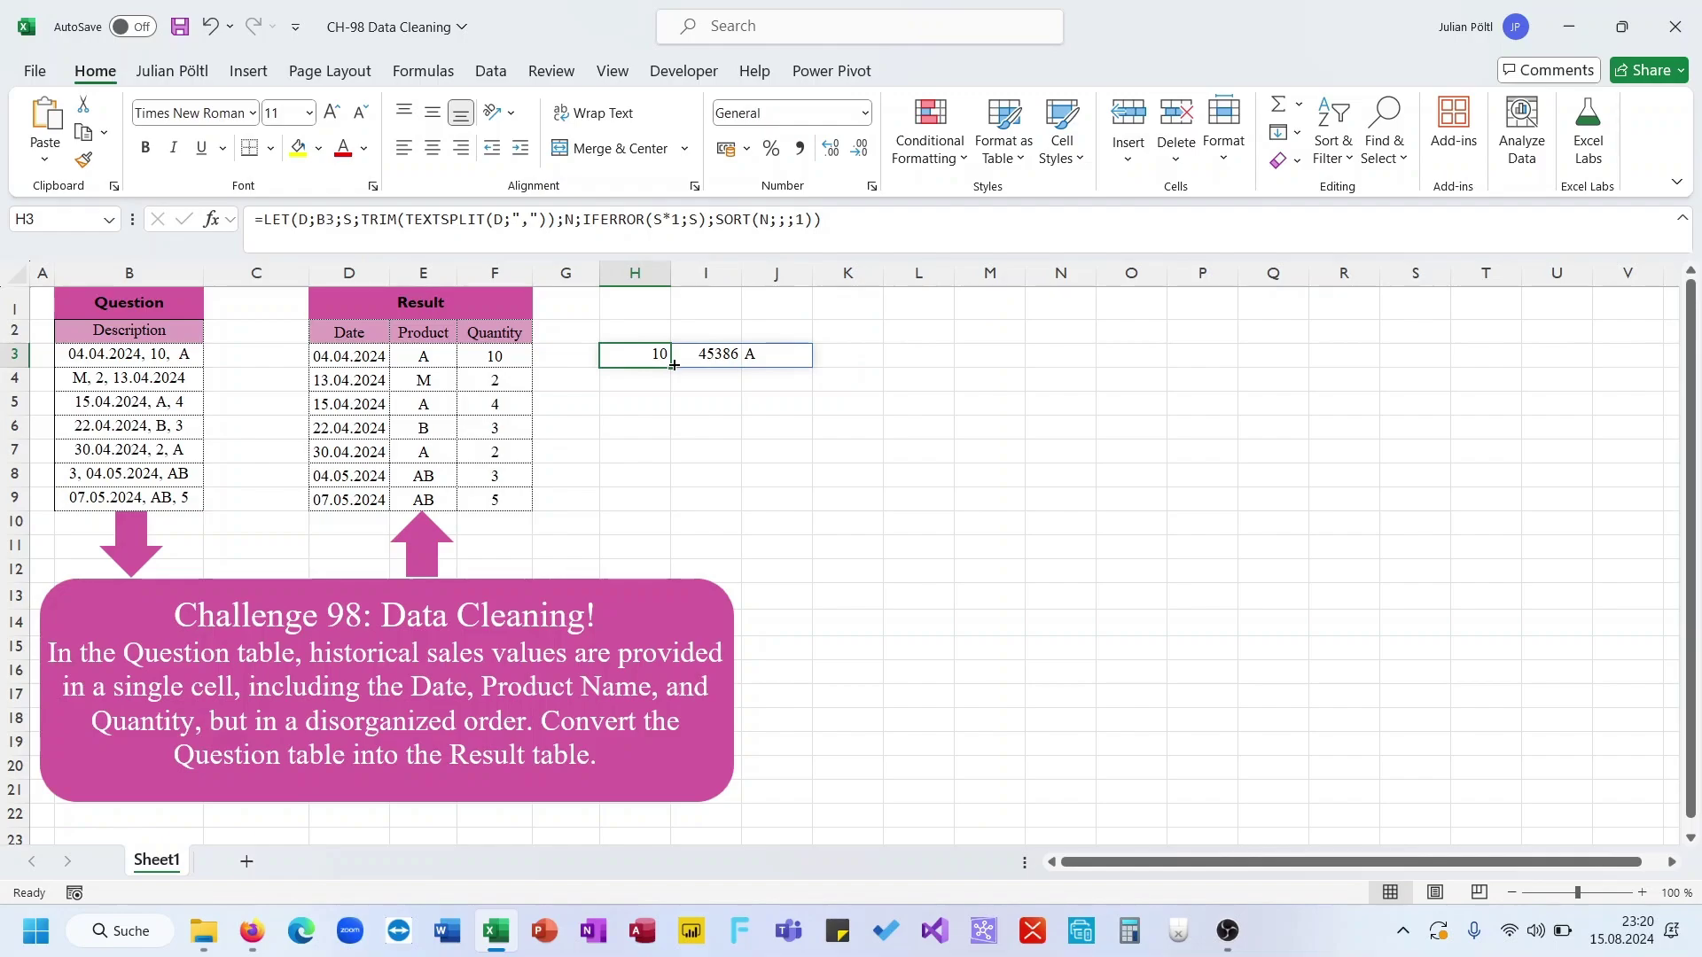
pyautogui.moveTo(670, 367); pyautogui.dragTo(650, 499)
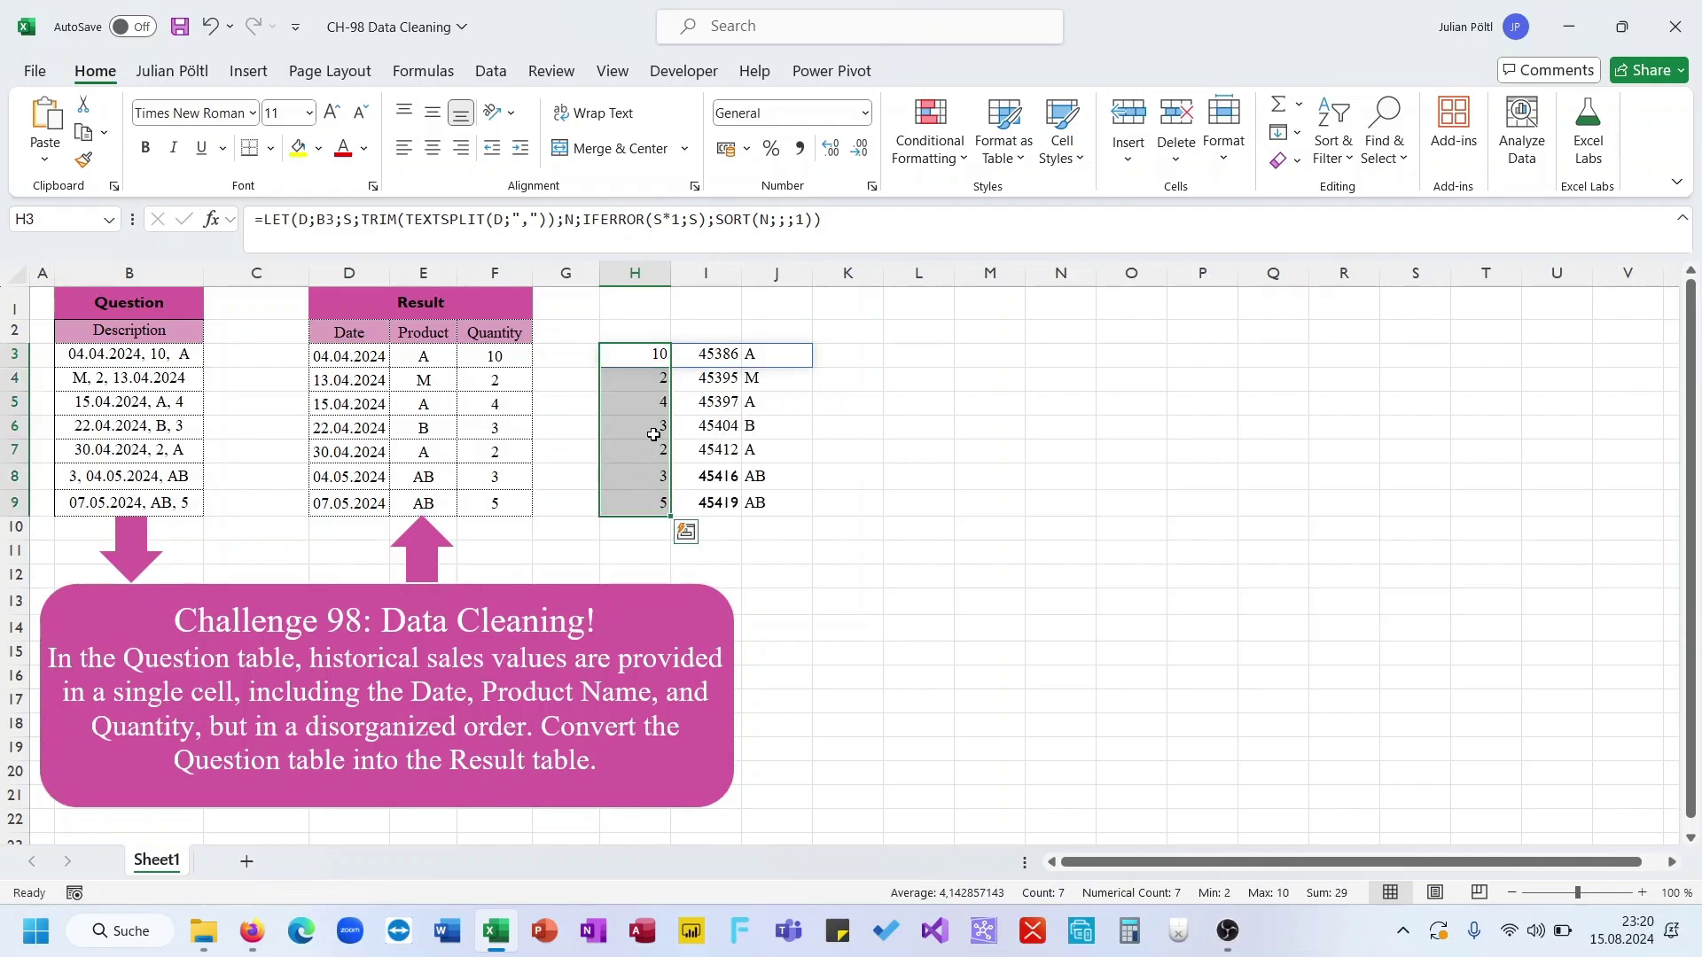
pyautogui.click(652, 381)
pyautogui.moveTo(652, 381); pyautogui.dragTo(780, 502)
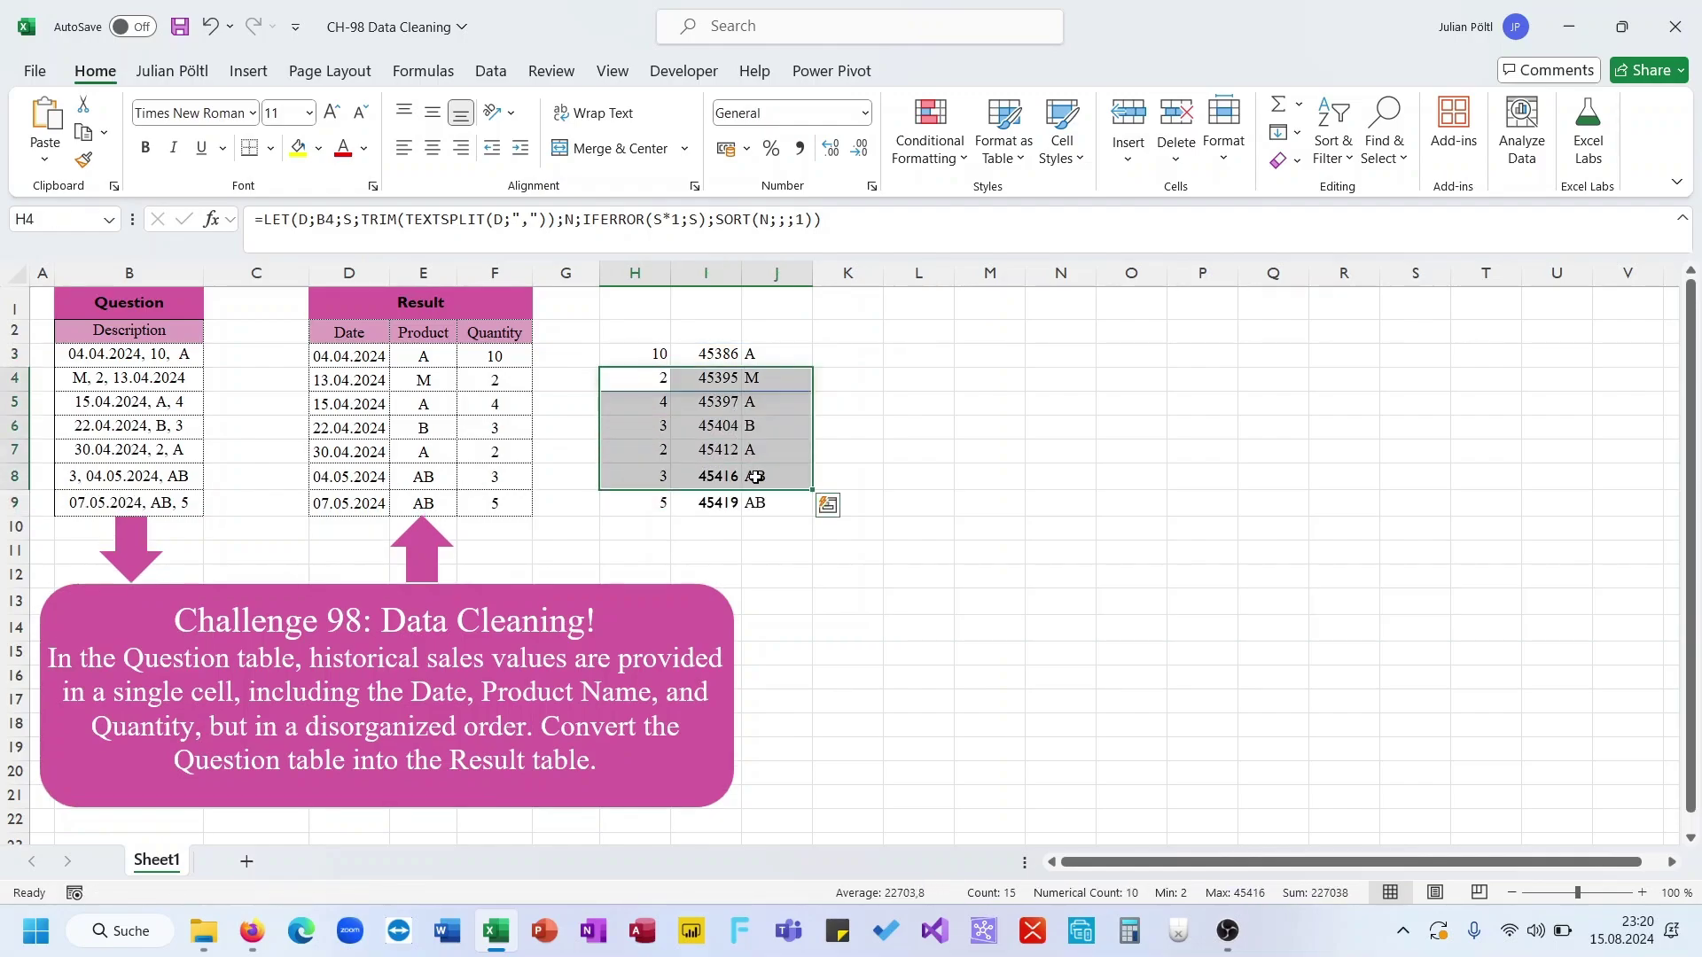
# - Enter the sample numbers 1, 255 and 125 in M6:M8
pyautogui.click(991, 420)
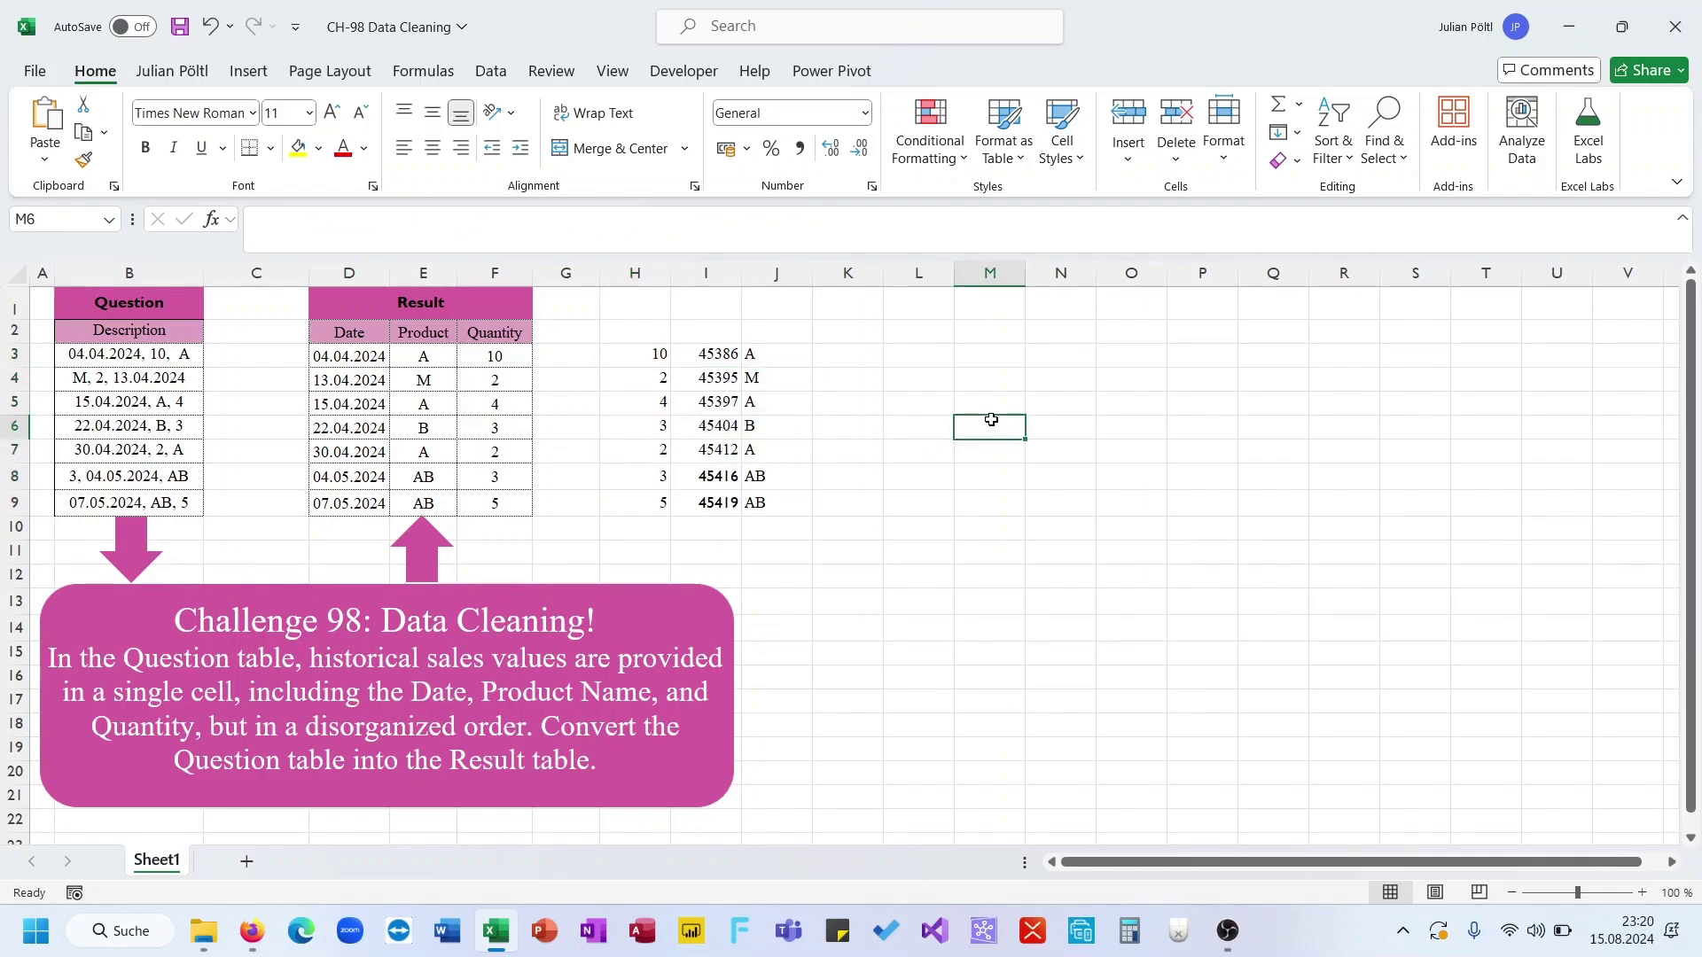
pyautogui.write('1')
pyautogui.press('Return')
pyautogui.write('255')
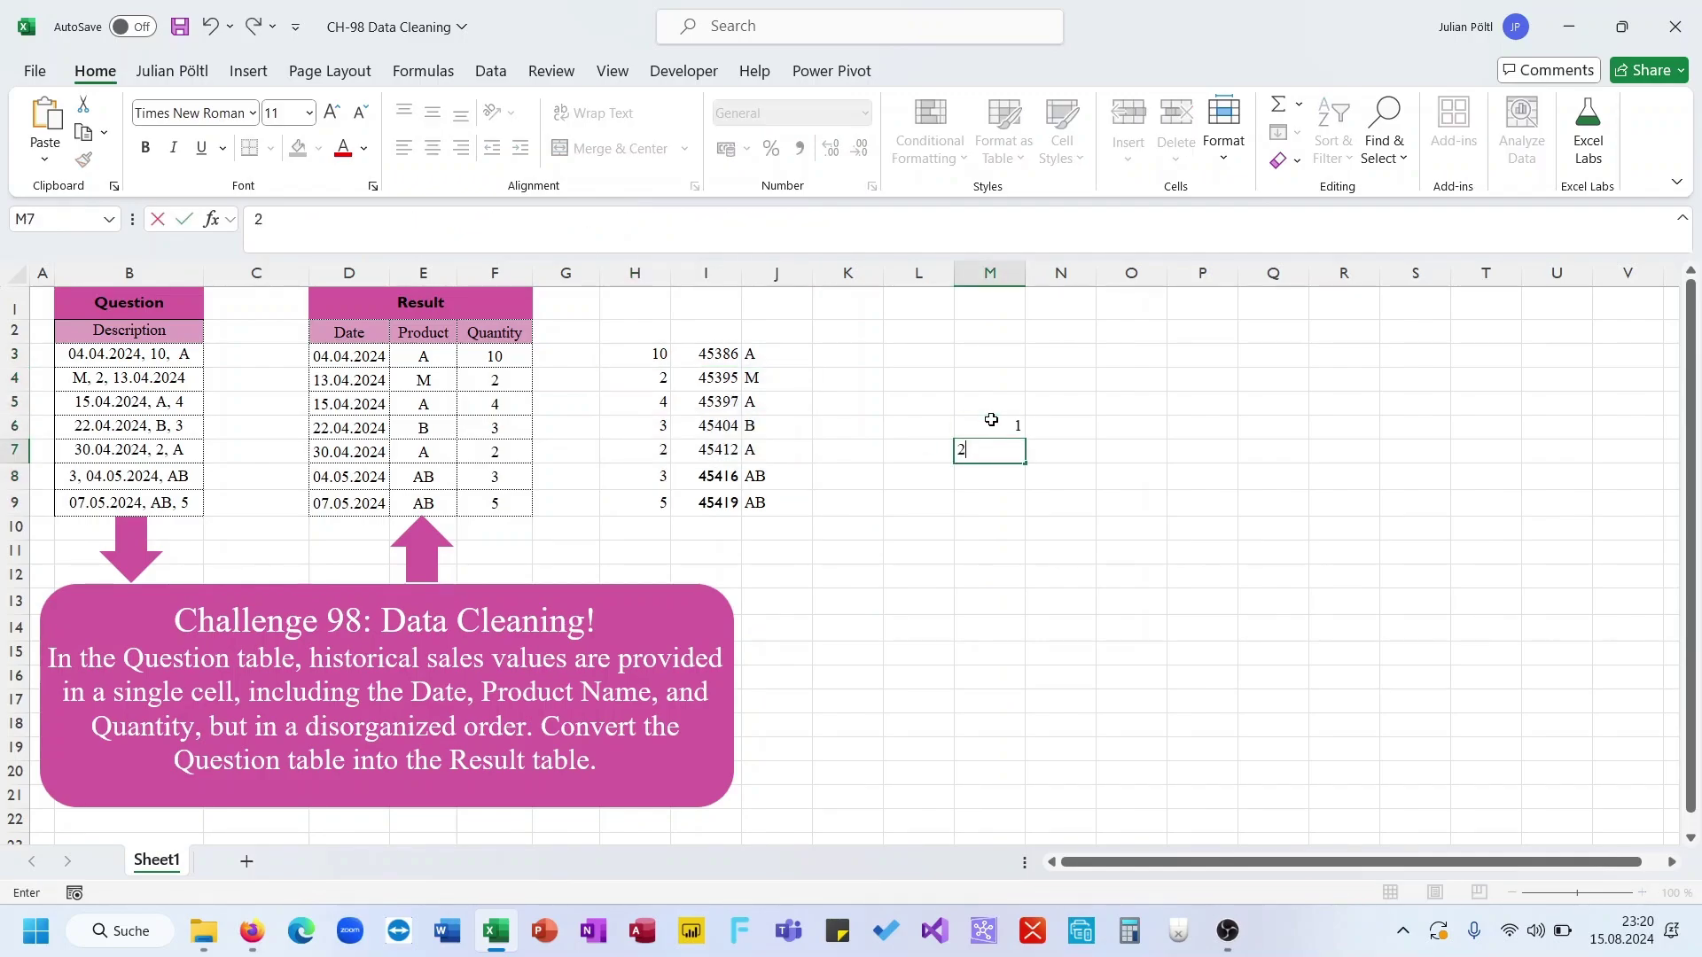
pyautogui.press('Return')
pyautogui.write('125')
pyautogui.press('Return')
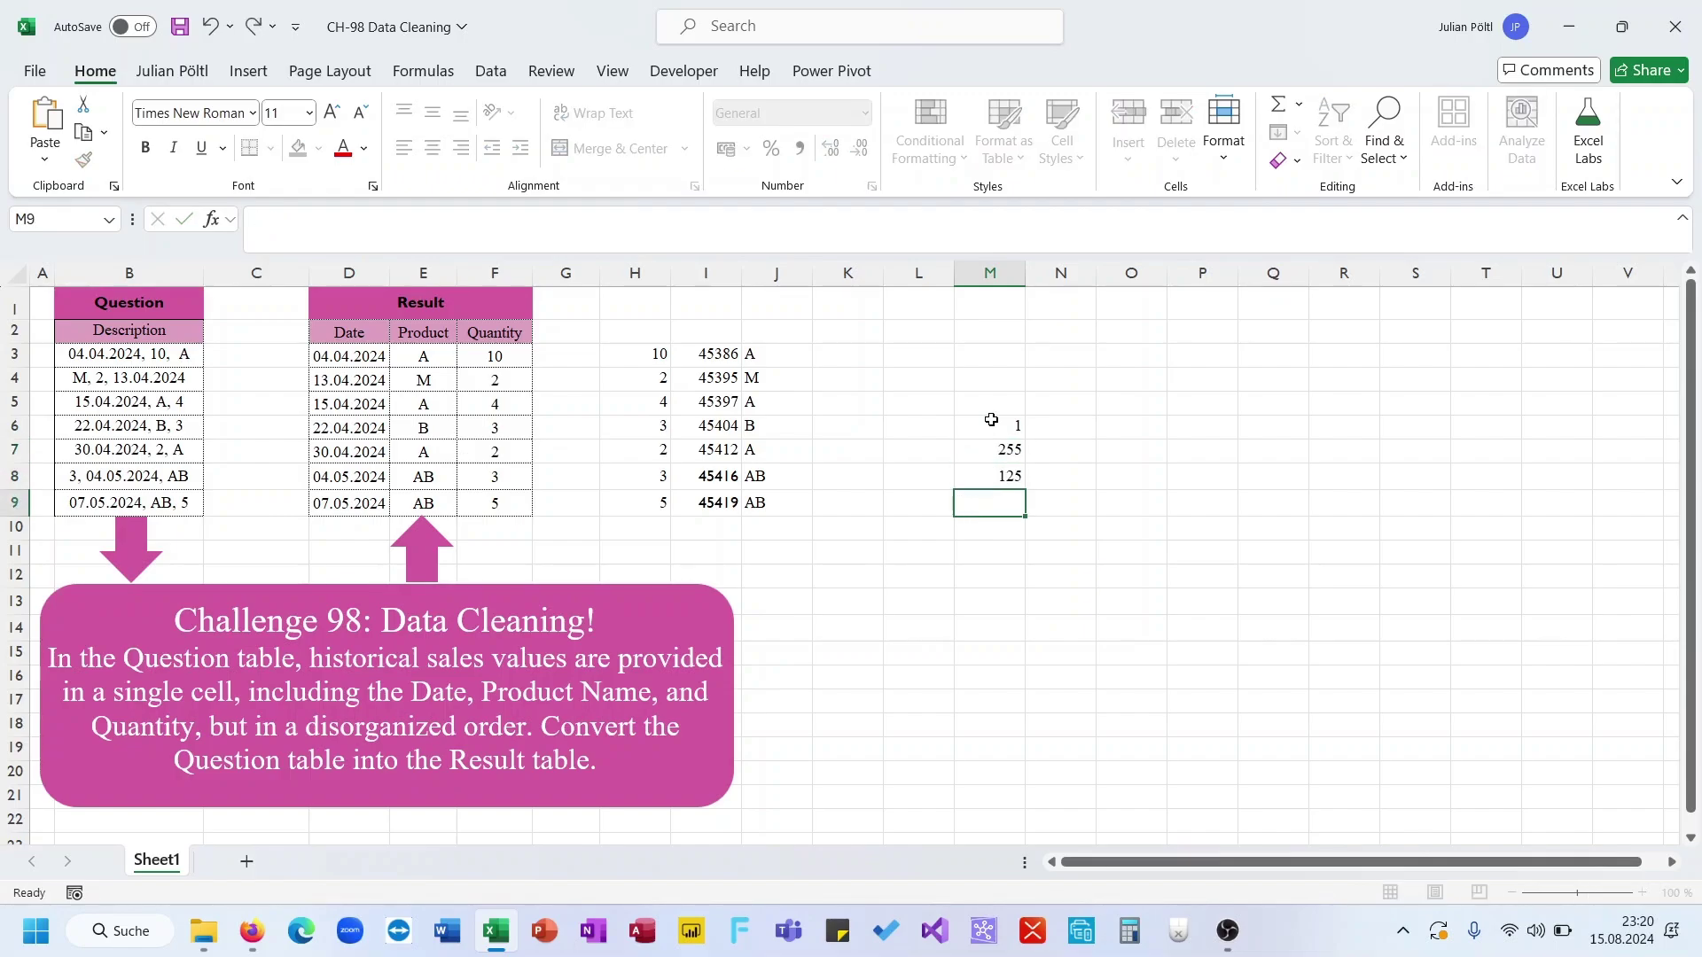
# - Enter the sample texts A, B and AAA in M9:M11 below the numbers
pyautogui.write('A')
pyautogui.press('Return')
pyautogui.write('B')
pyautogui.press('Return')
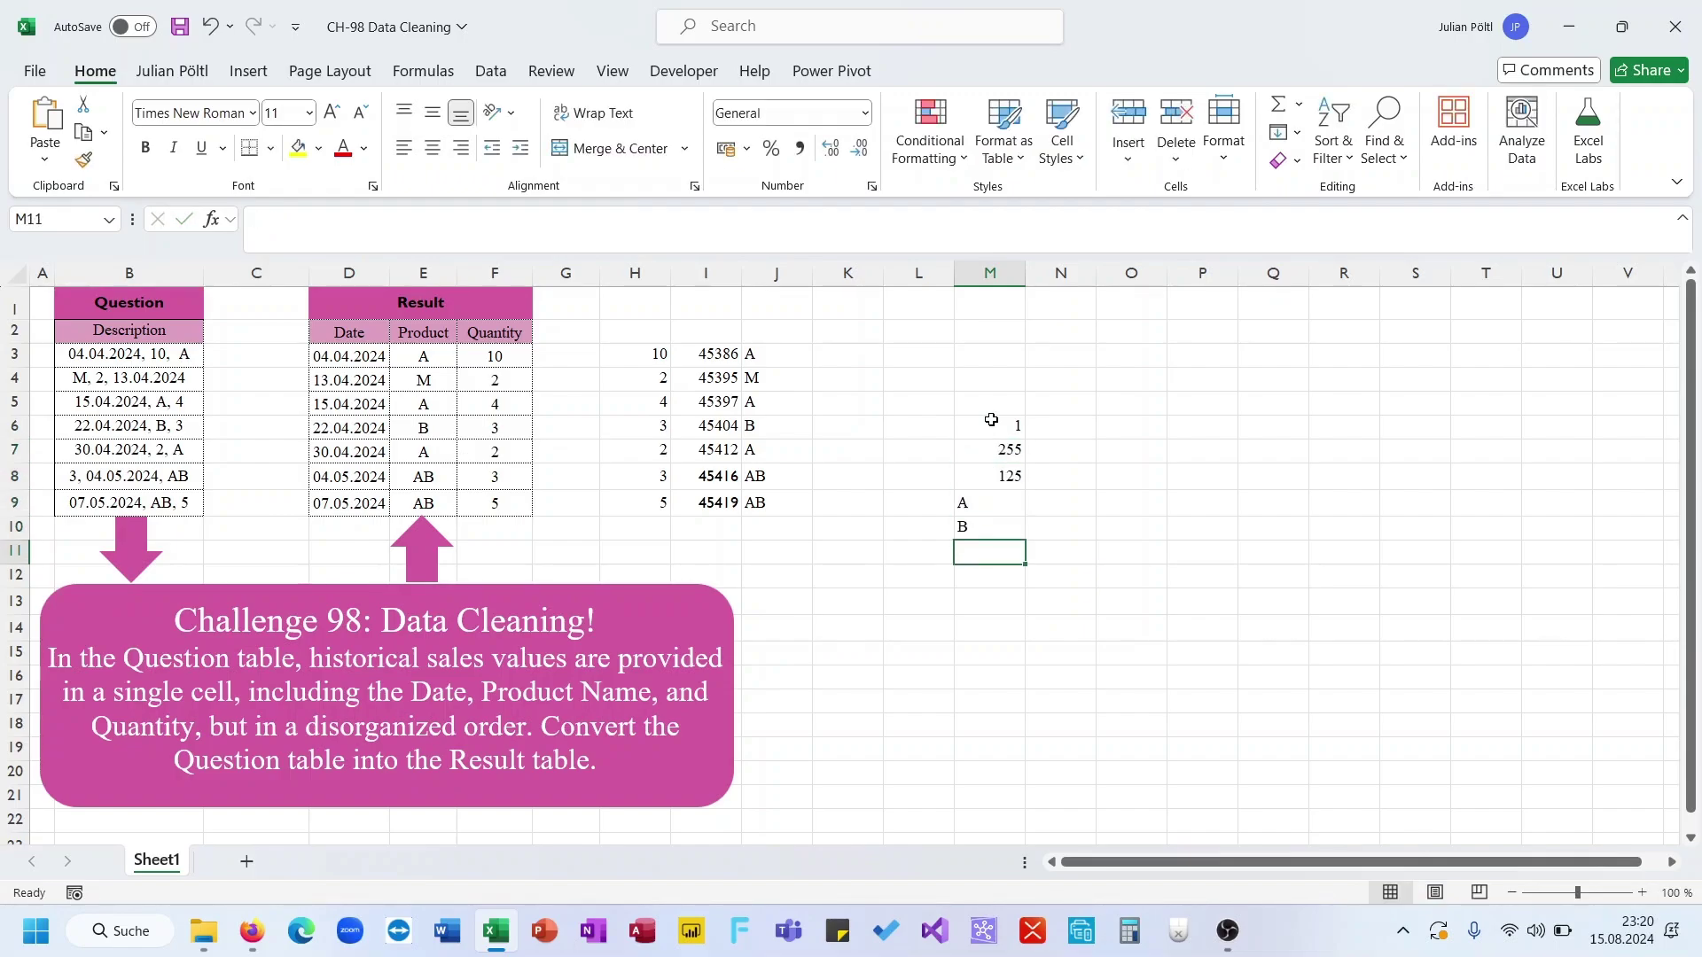
pyautogui.write('AAA')
pyautogui.press('Return')
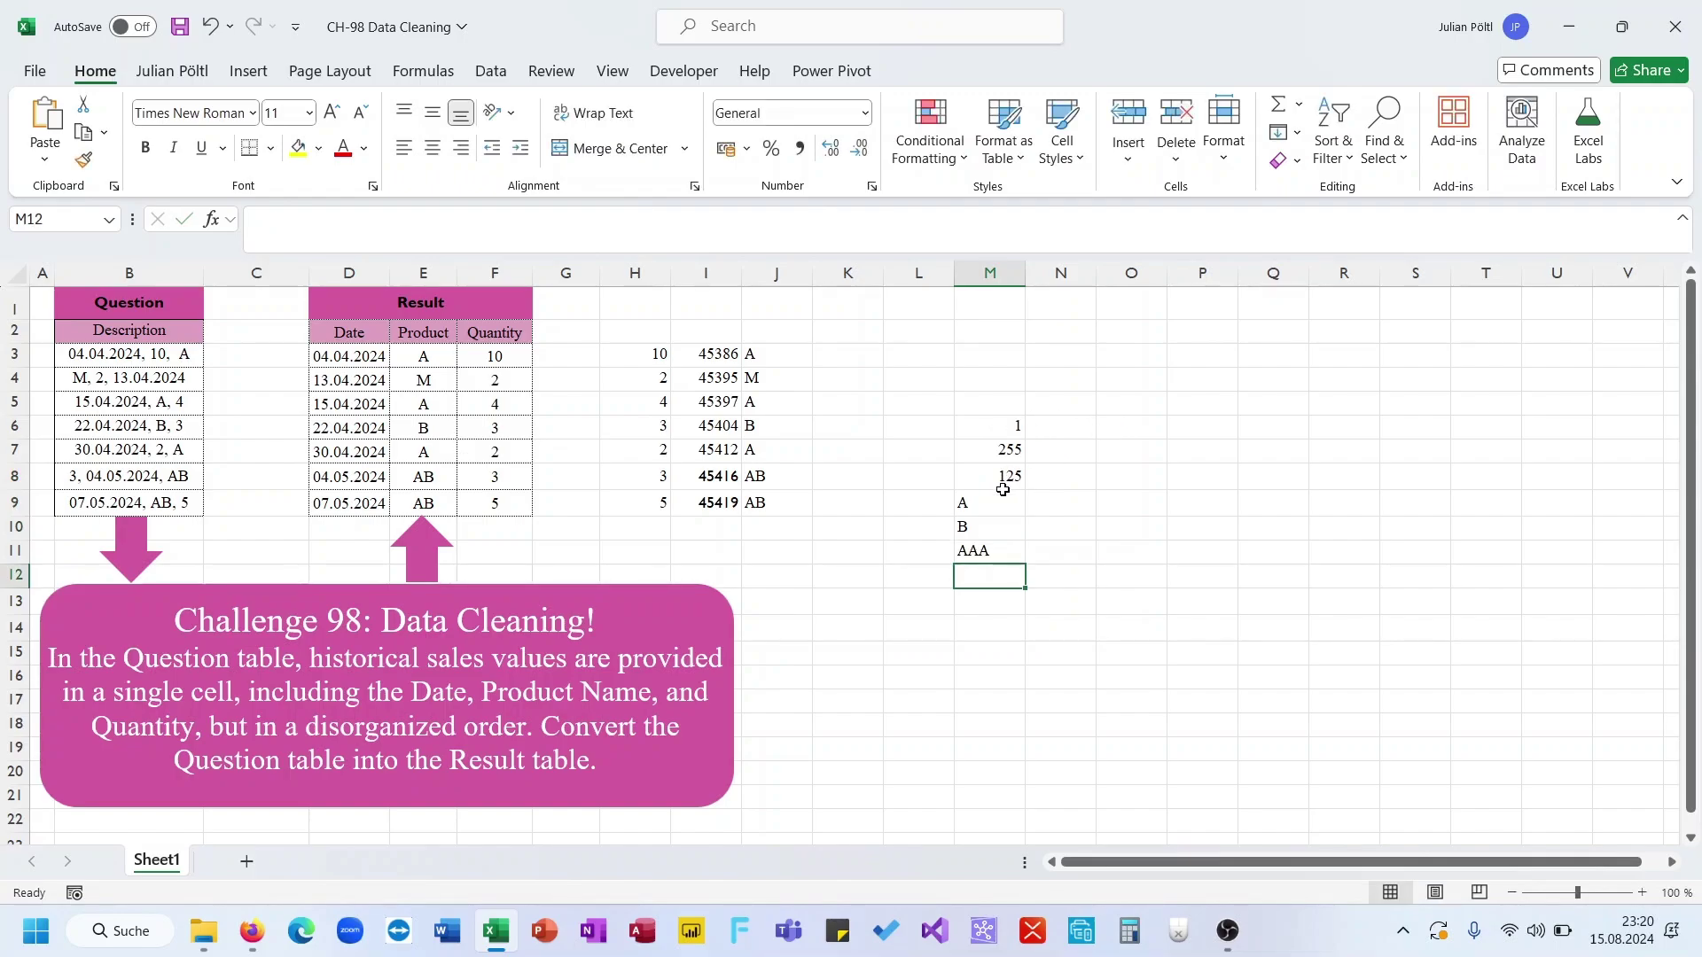
# - Move the sample texts to M3:M5 above the numbers and enter =SORT(M3:M8) in O7
pyautogui.moveTo(999, 502); pyautogui.dragTo(1015, 402)
pyautogui.click(1165, 456)
pyautogui.write('=SORT(')
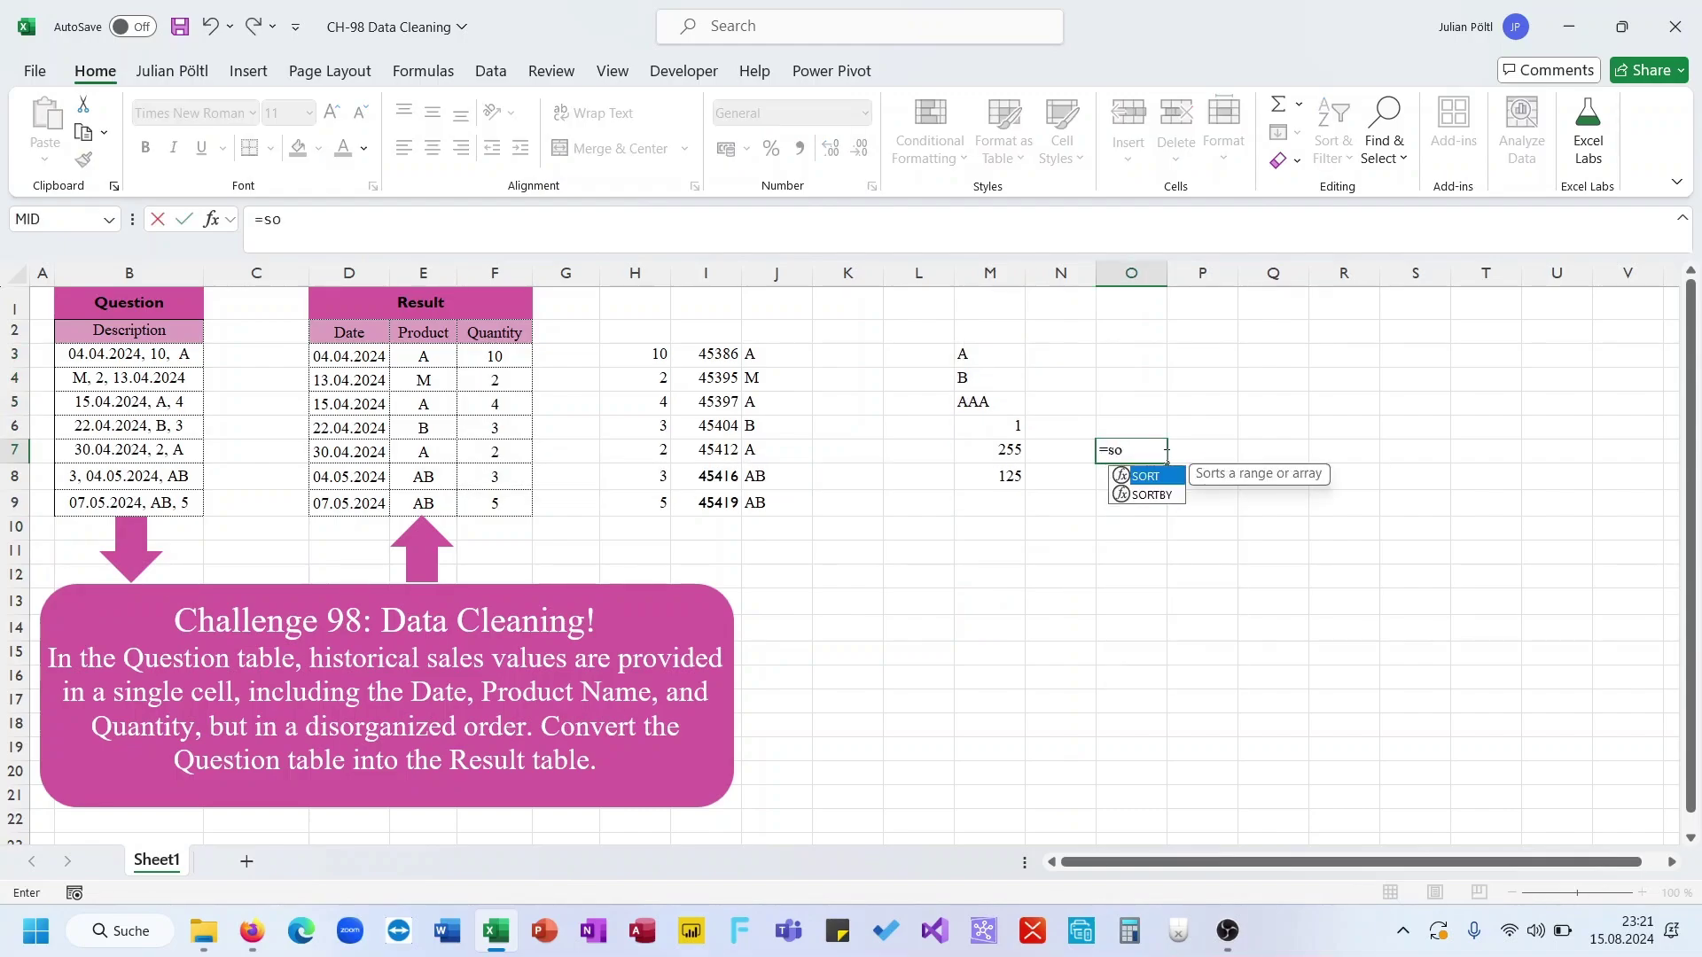
pyautogui.click(1013, 356)
pyautogui.hotkey('ctrl', 'shift', 'Down')
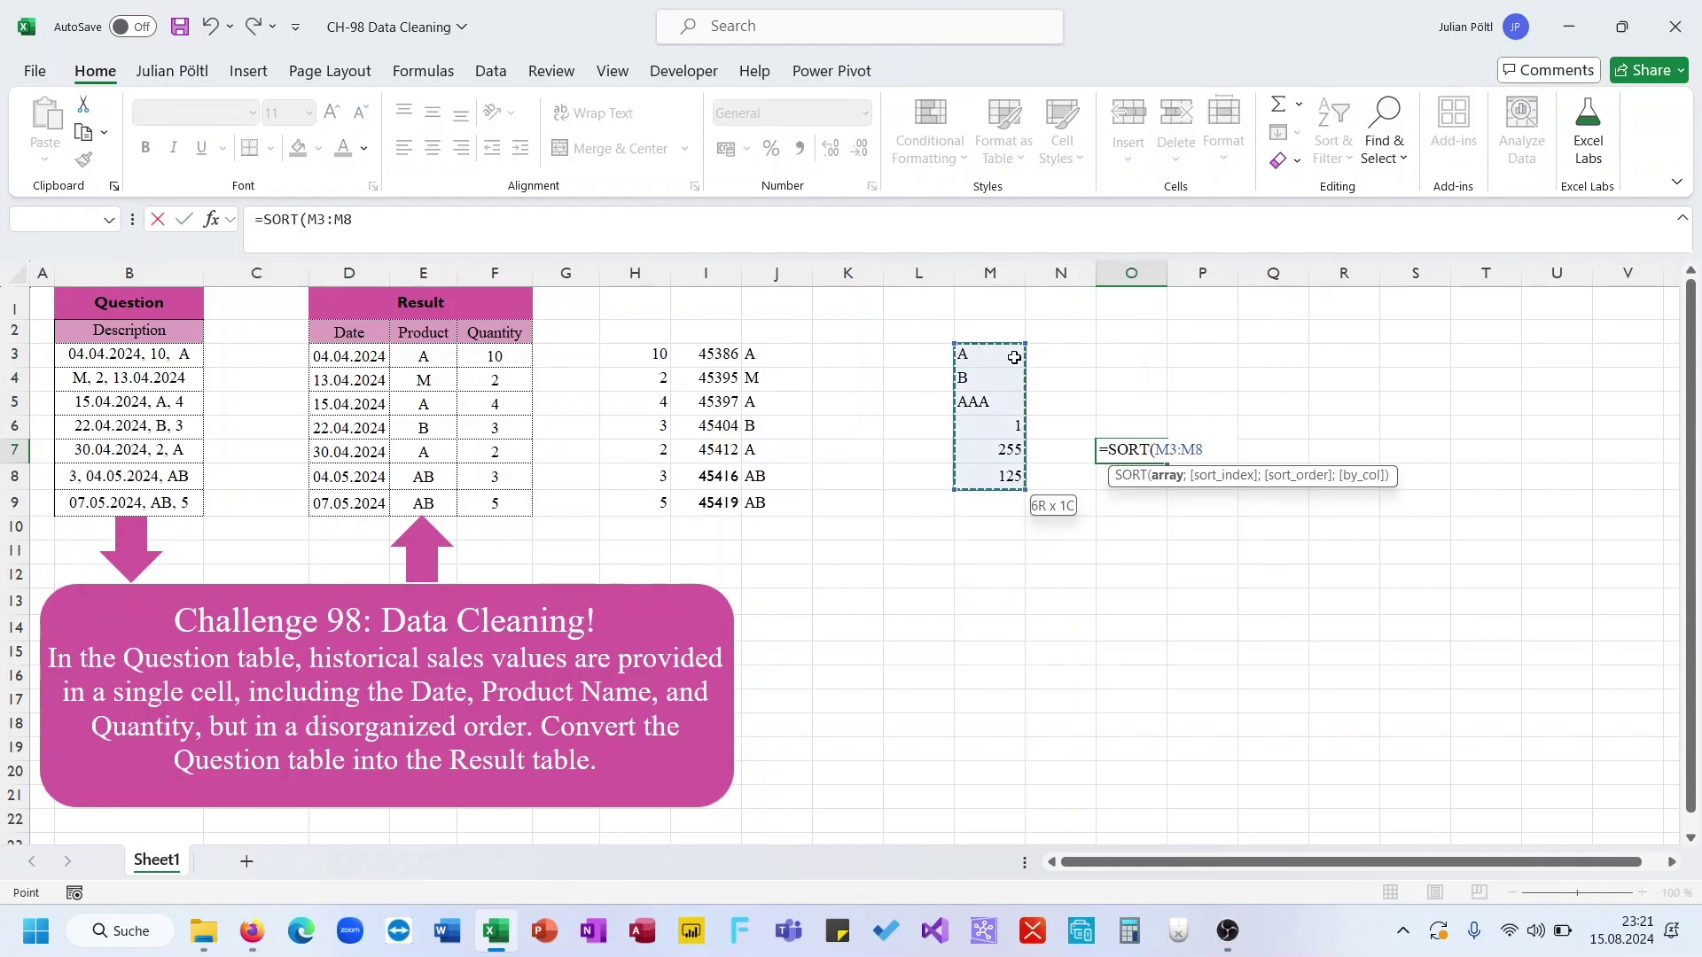
pyautogui.hotkey('ctrl', 'Return')
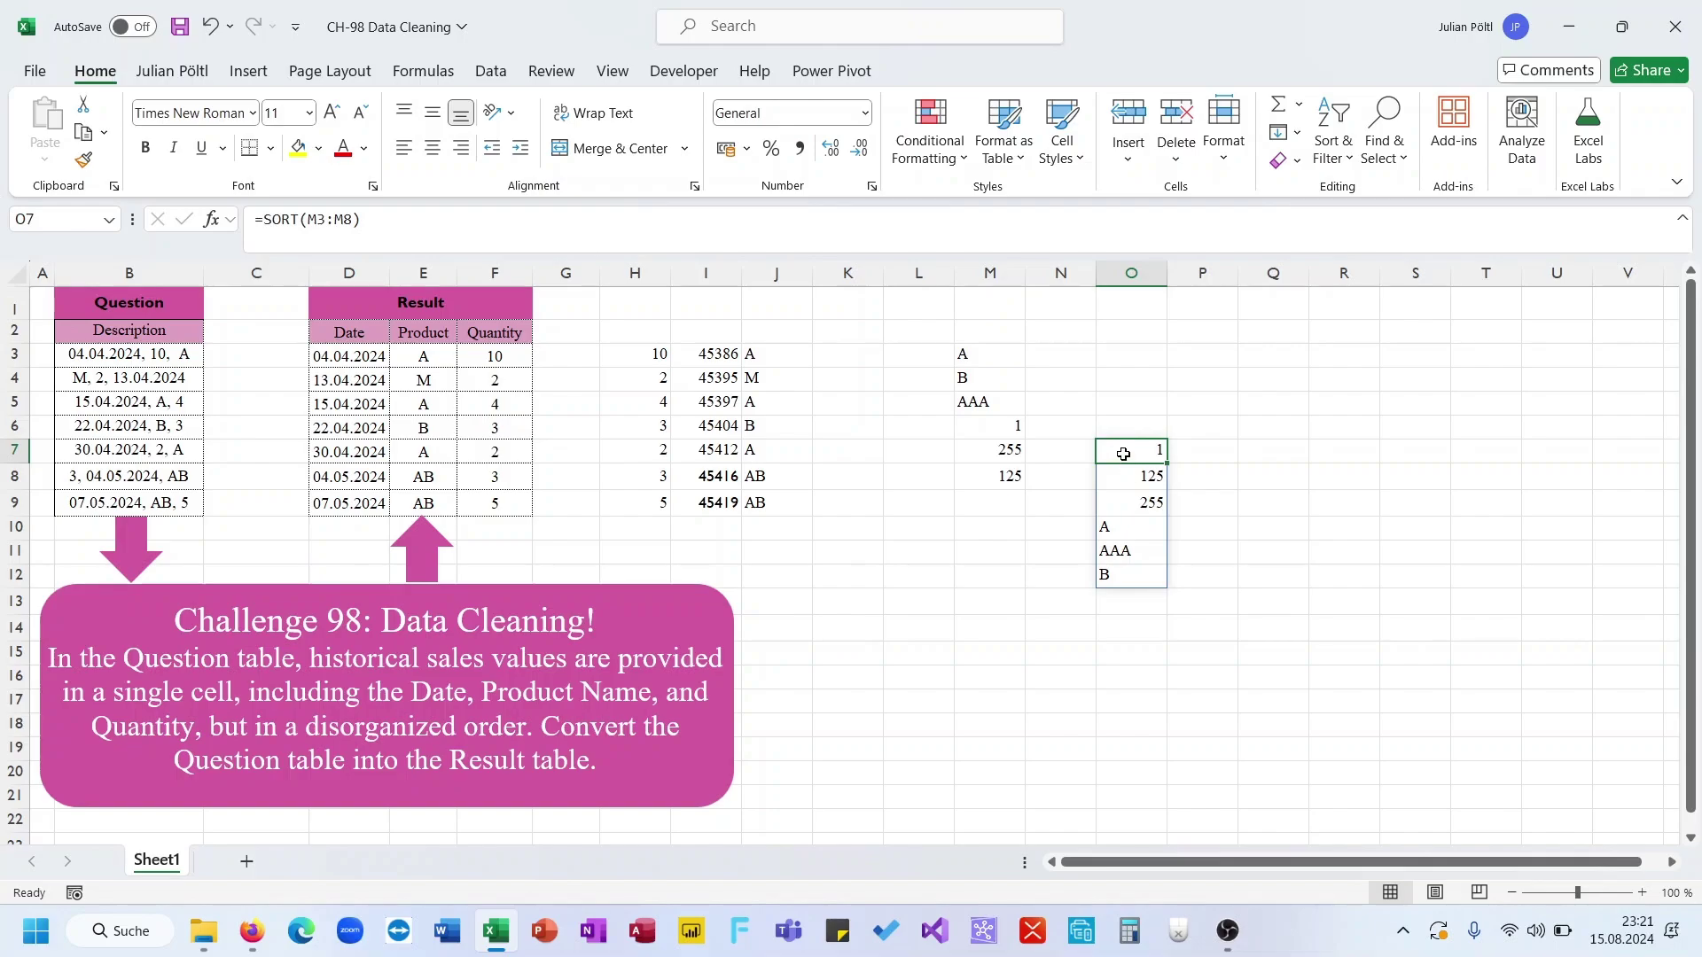
# - Examine the order of numbers and texts in the sorted list O7:O12 and compare it with the split row H8:J8
pyautogui.moveTo(1124, 454); pyautogui.dragTo(1124, 565)
pyautogui.click(1123, 558)
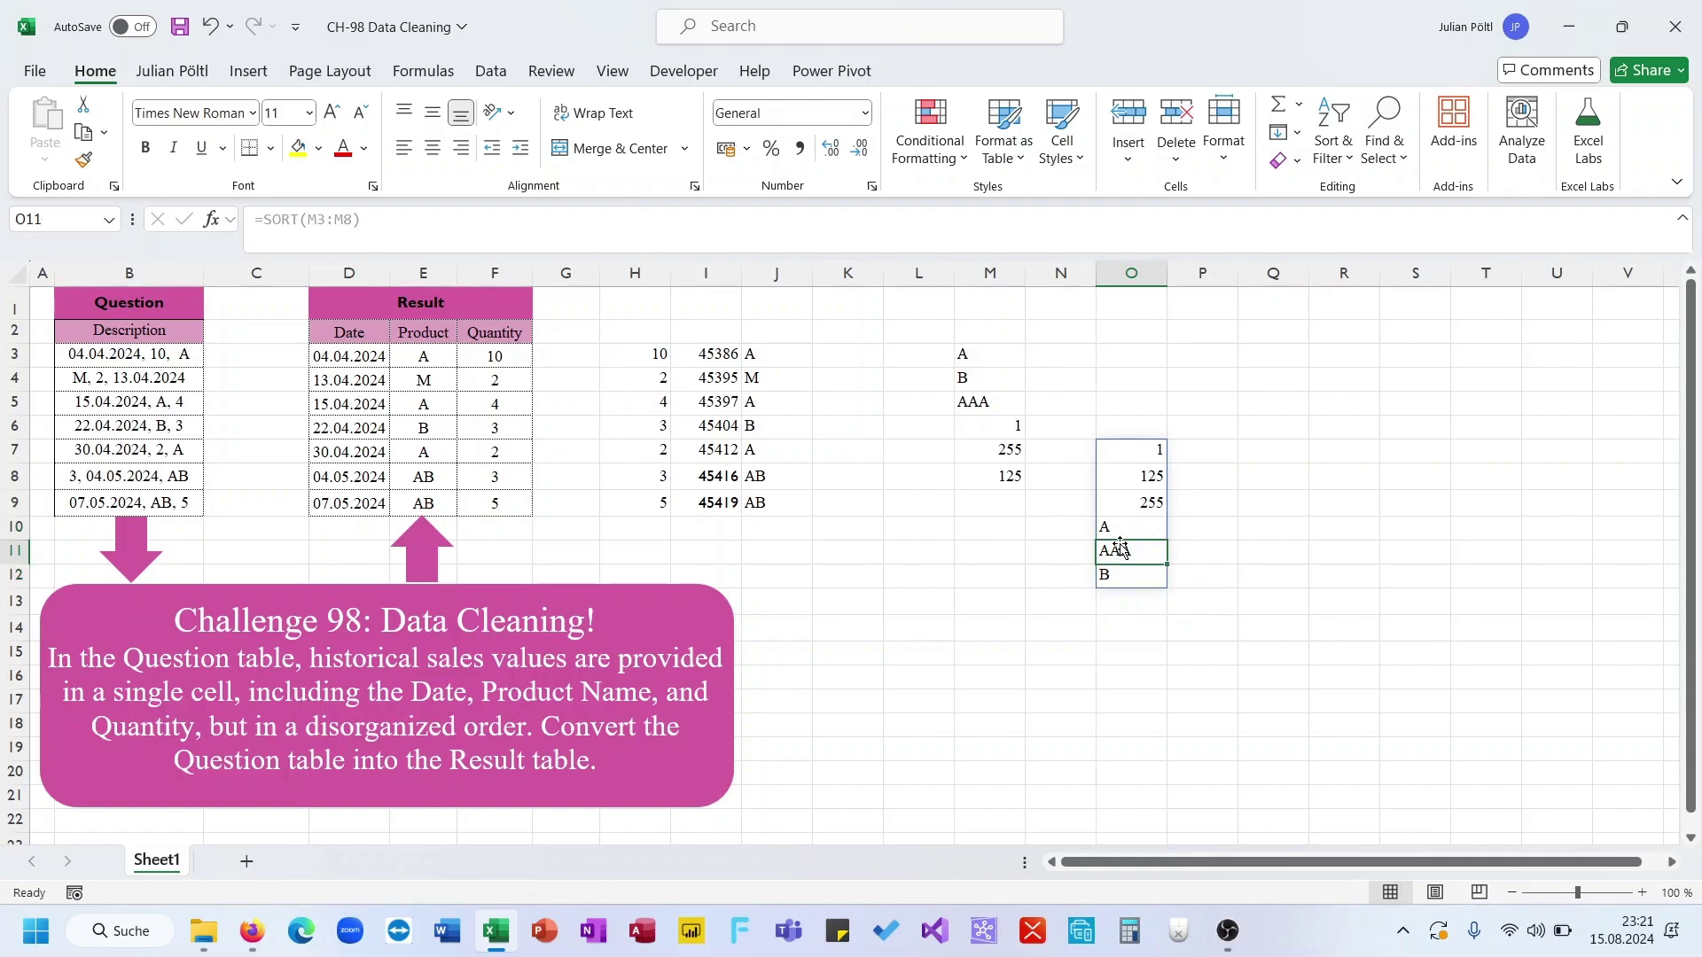
pyautogui.click(1121, 535)
pyautogui.click(1122, 552)
pyautogui.click(1114, 528)
pyautogui.click(1118, 574)
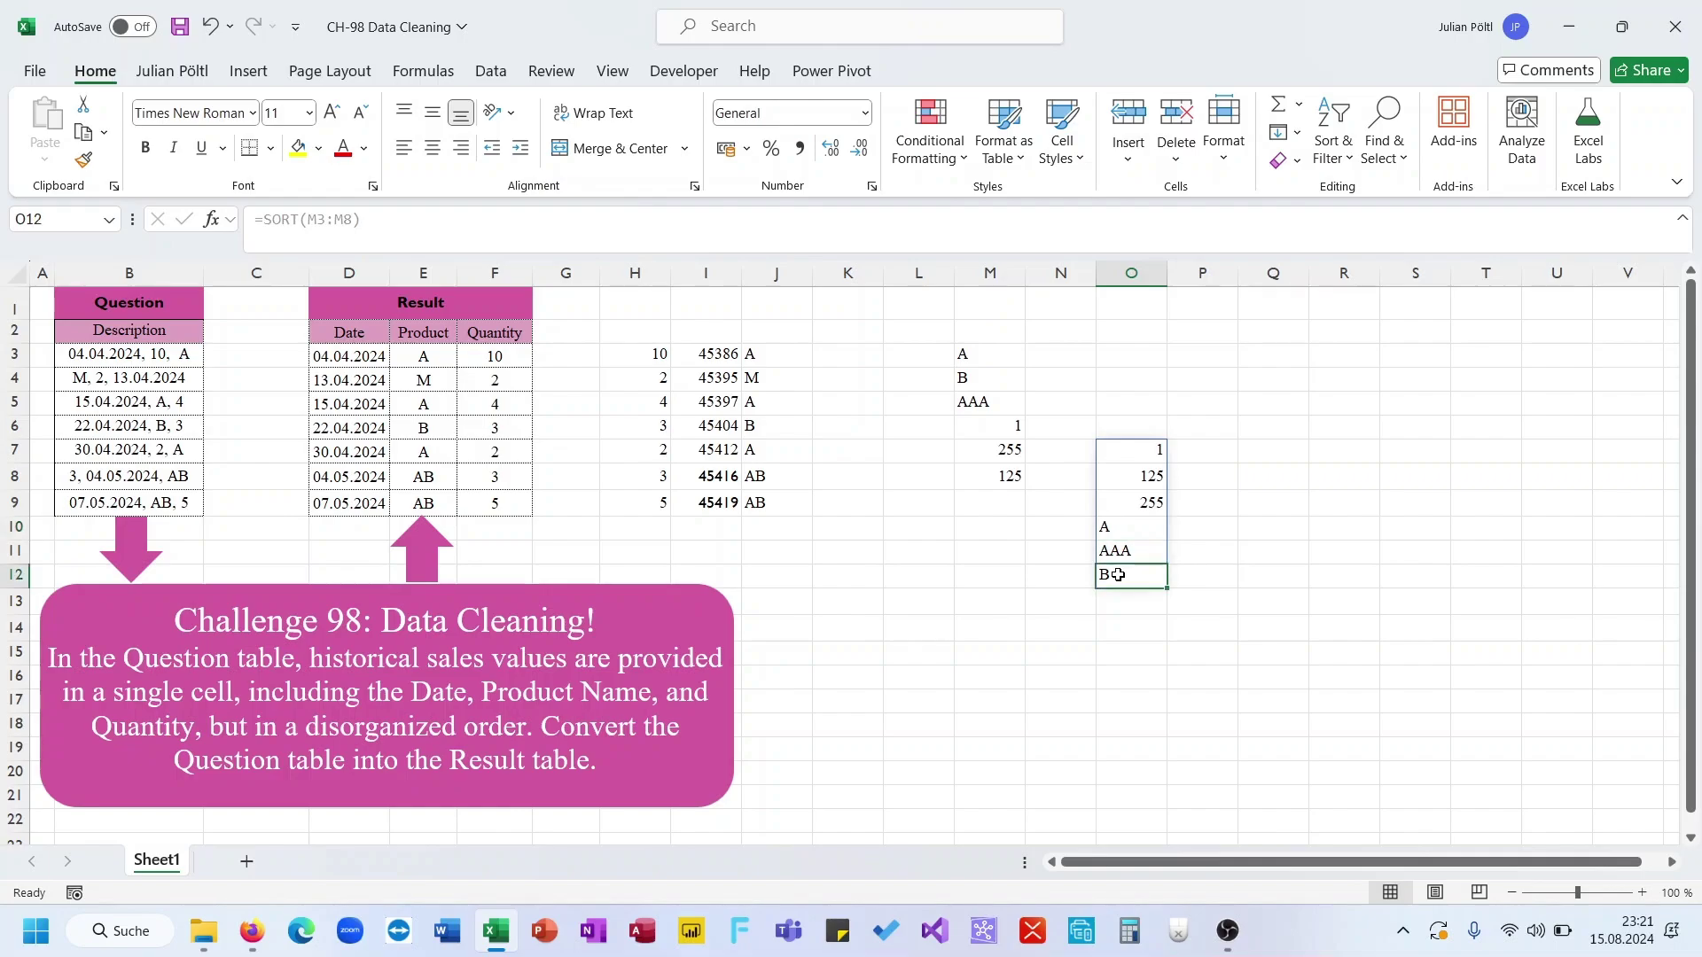
pyautogui.click(1136, 458)
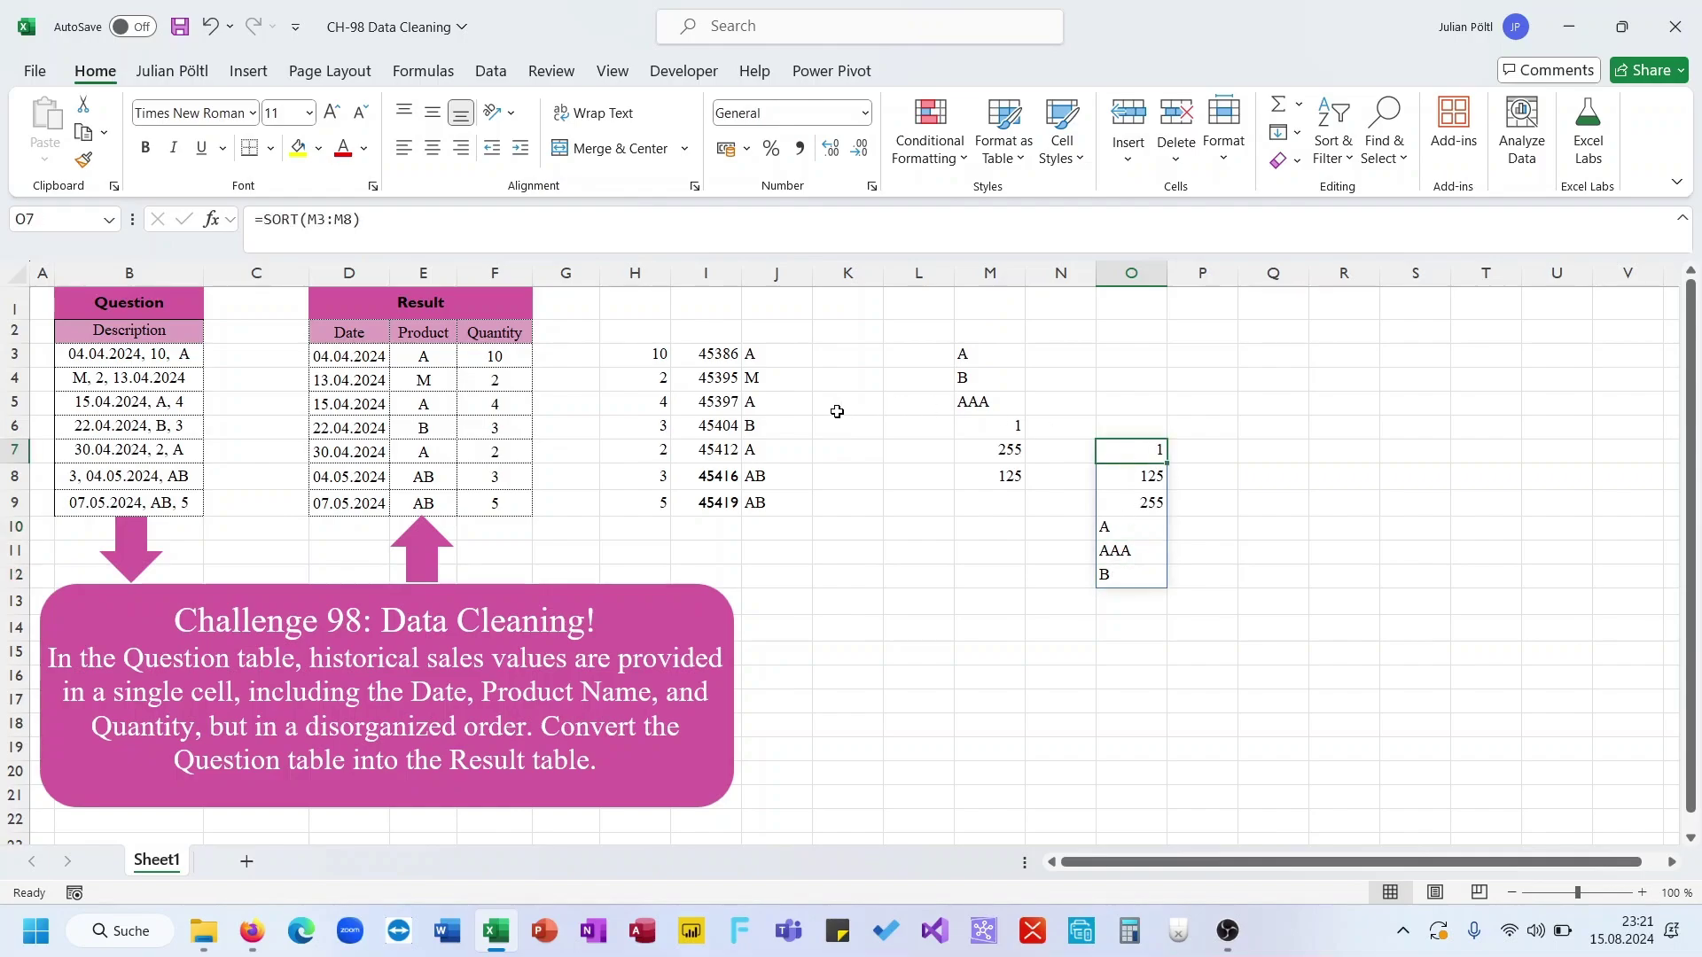
pyautogui.click(798, 481)
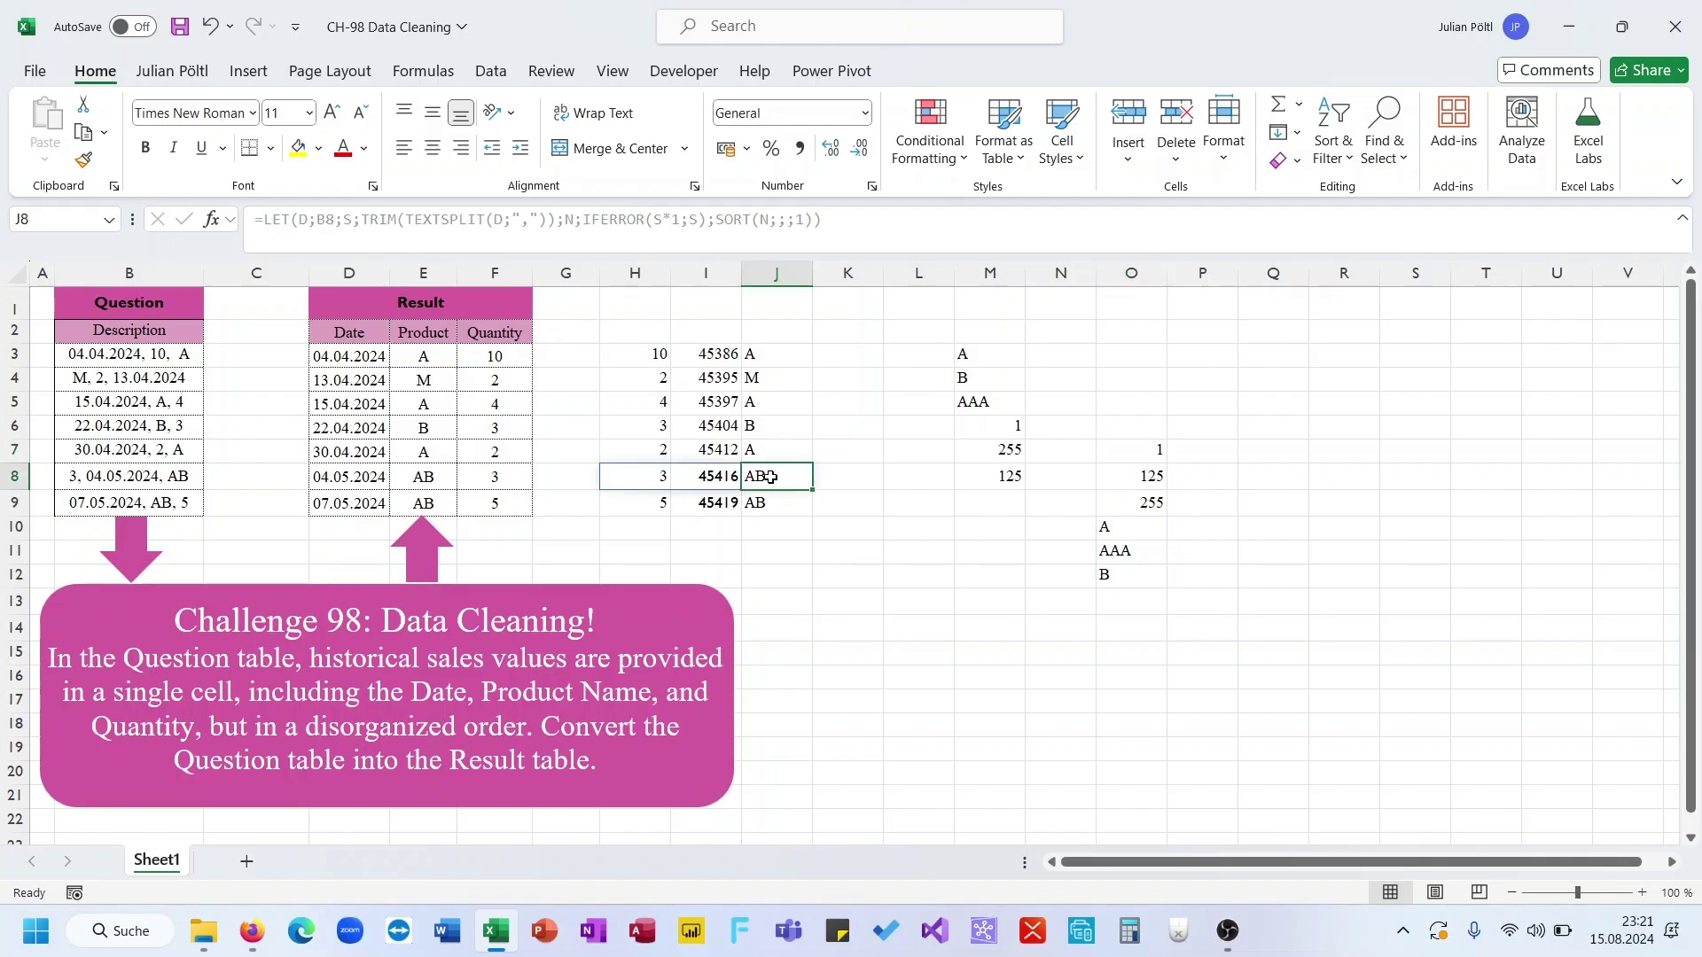
pyautogui.moveTo(646, 479); pyautogui.dragTo(718, 477)
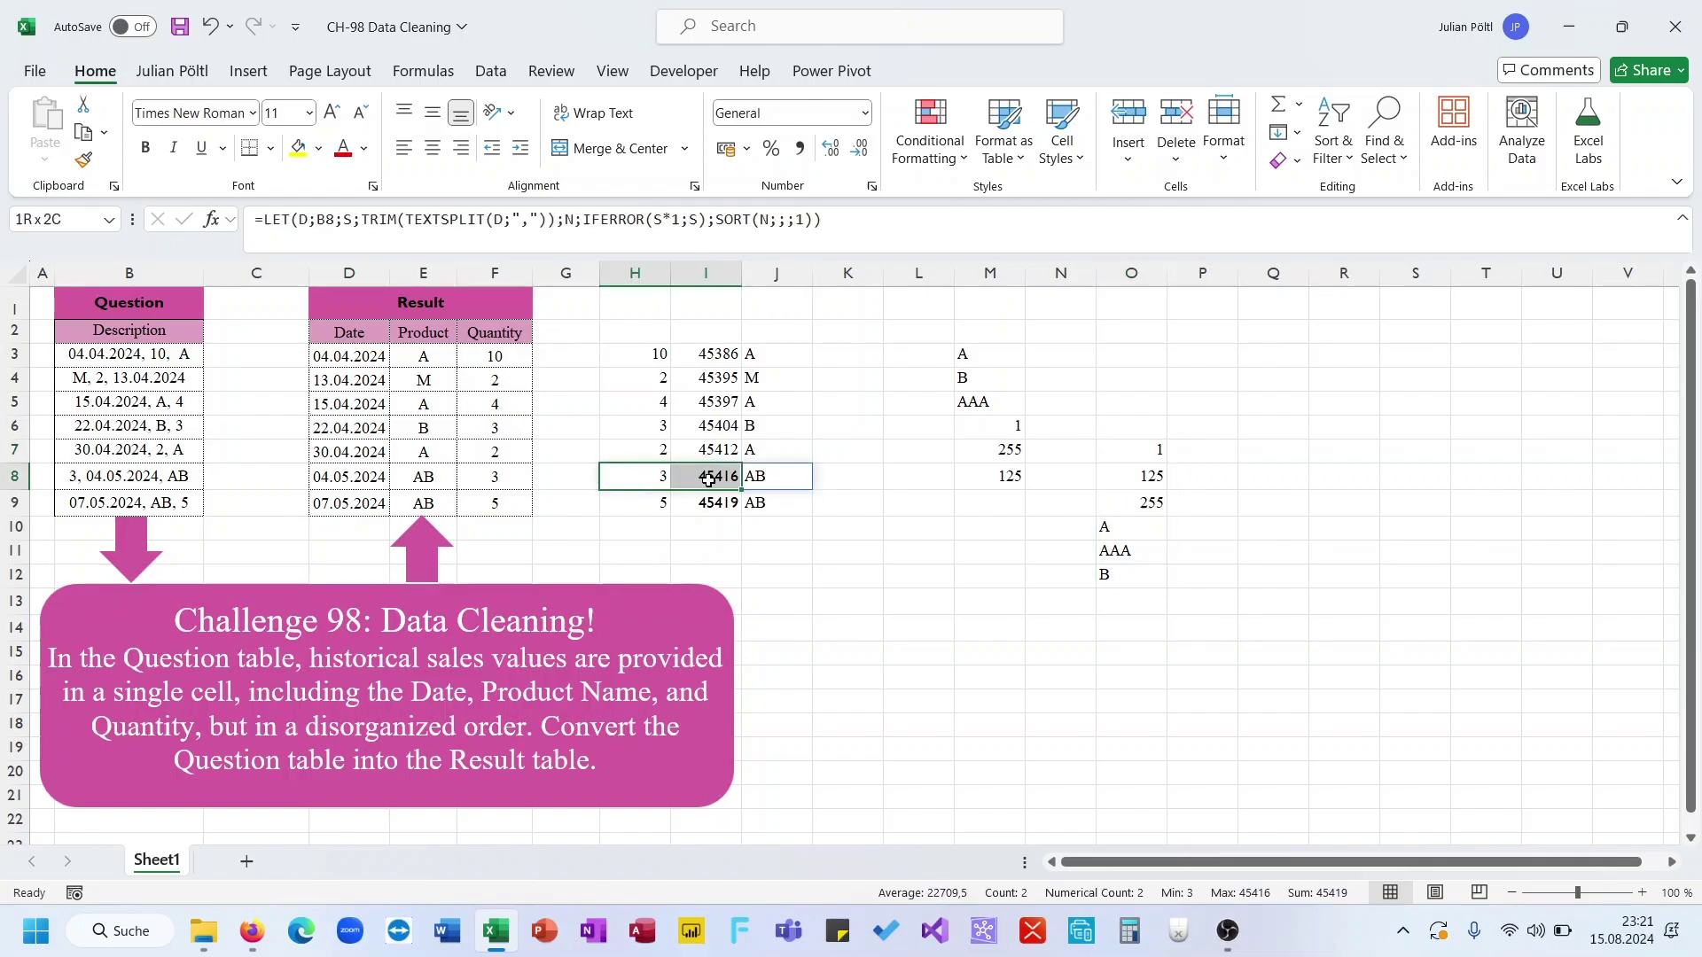
pyautogui.click(645, 479)
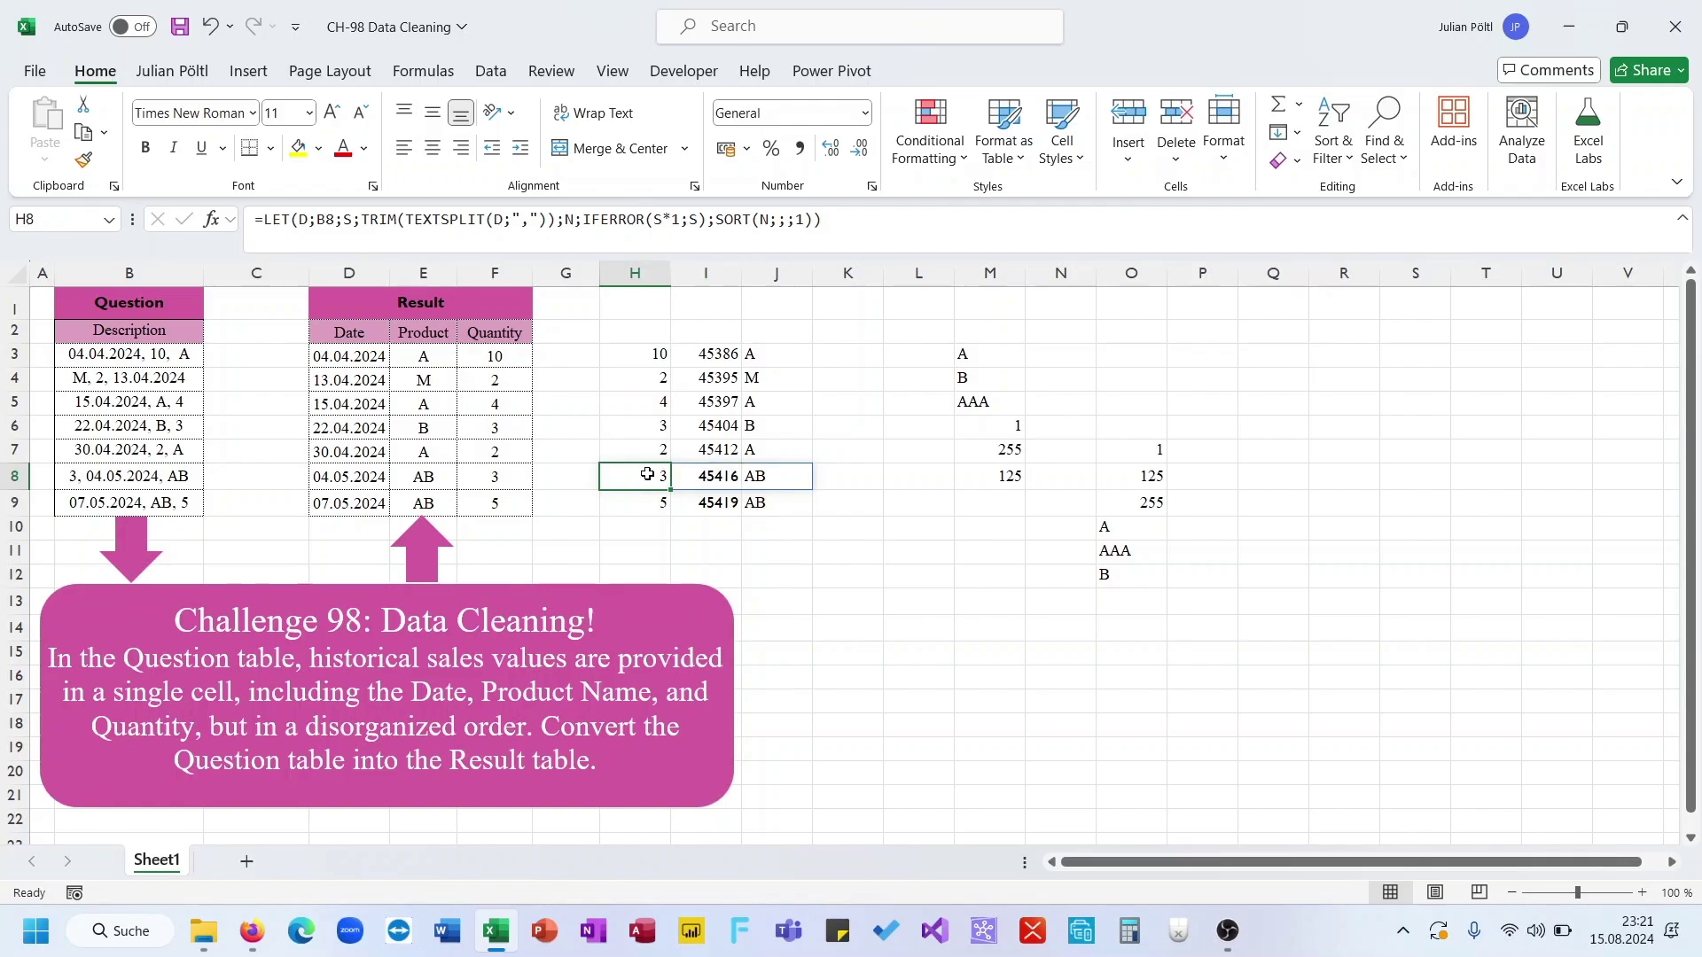
# - Delete the test SORT formula in O7 and clear all sample values from column M
pyautogui.moveTo(1104, 450); pyautogui.dragTo(1132, 569)
pyautogui.press('Delete')
pyautogui.click(986, 352)
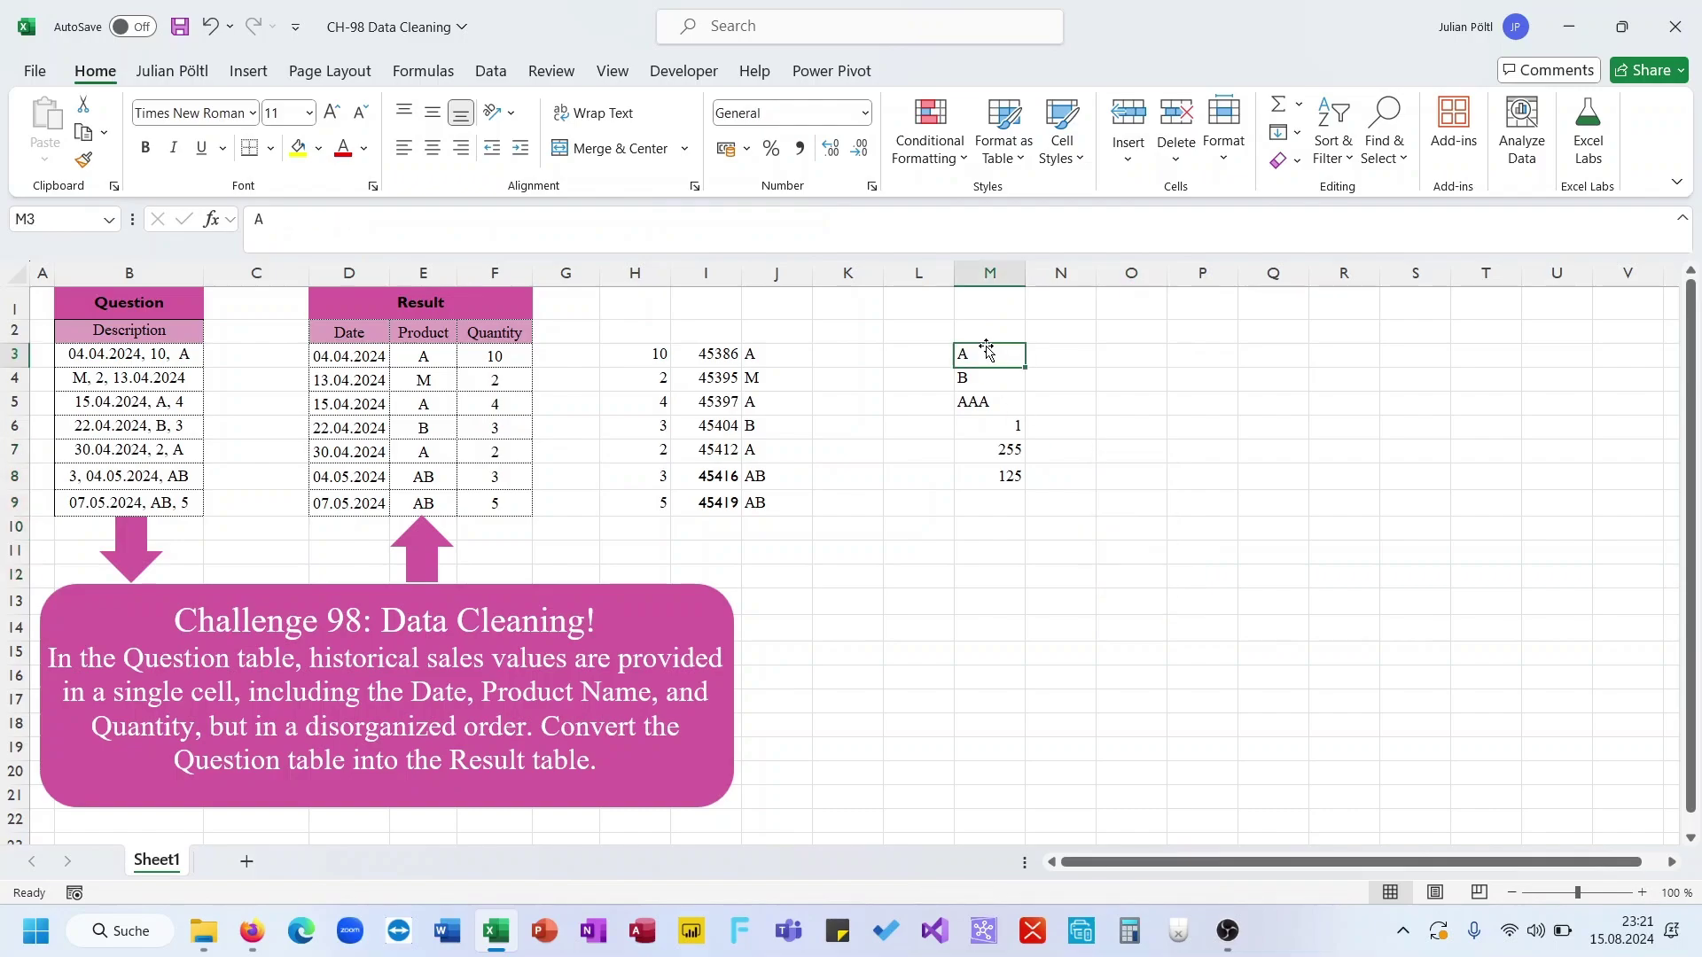
pyautogui.press('Down')
pyautogui.hotkey('shift', 'Down')
pyautogui.hotkey('shift', 'Down')
pyautogui.hotkey('shift', 'Down')
pyautogui.hotkey('shift', 'Down')
pyautogui.hotkey('shift', 'Up')
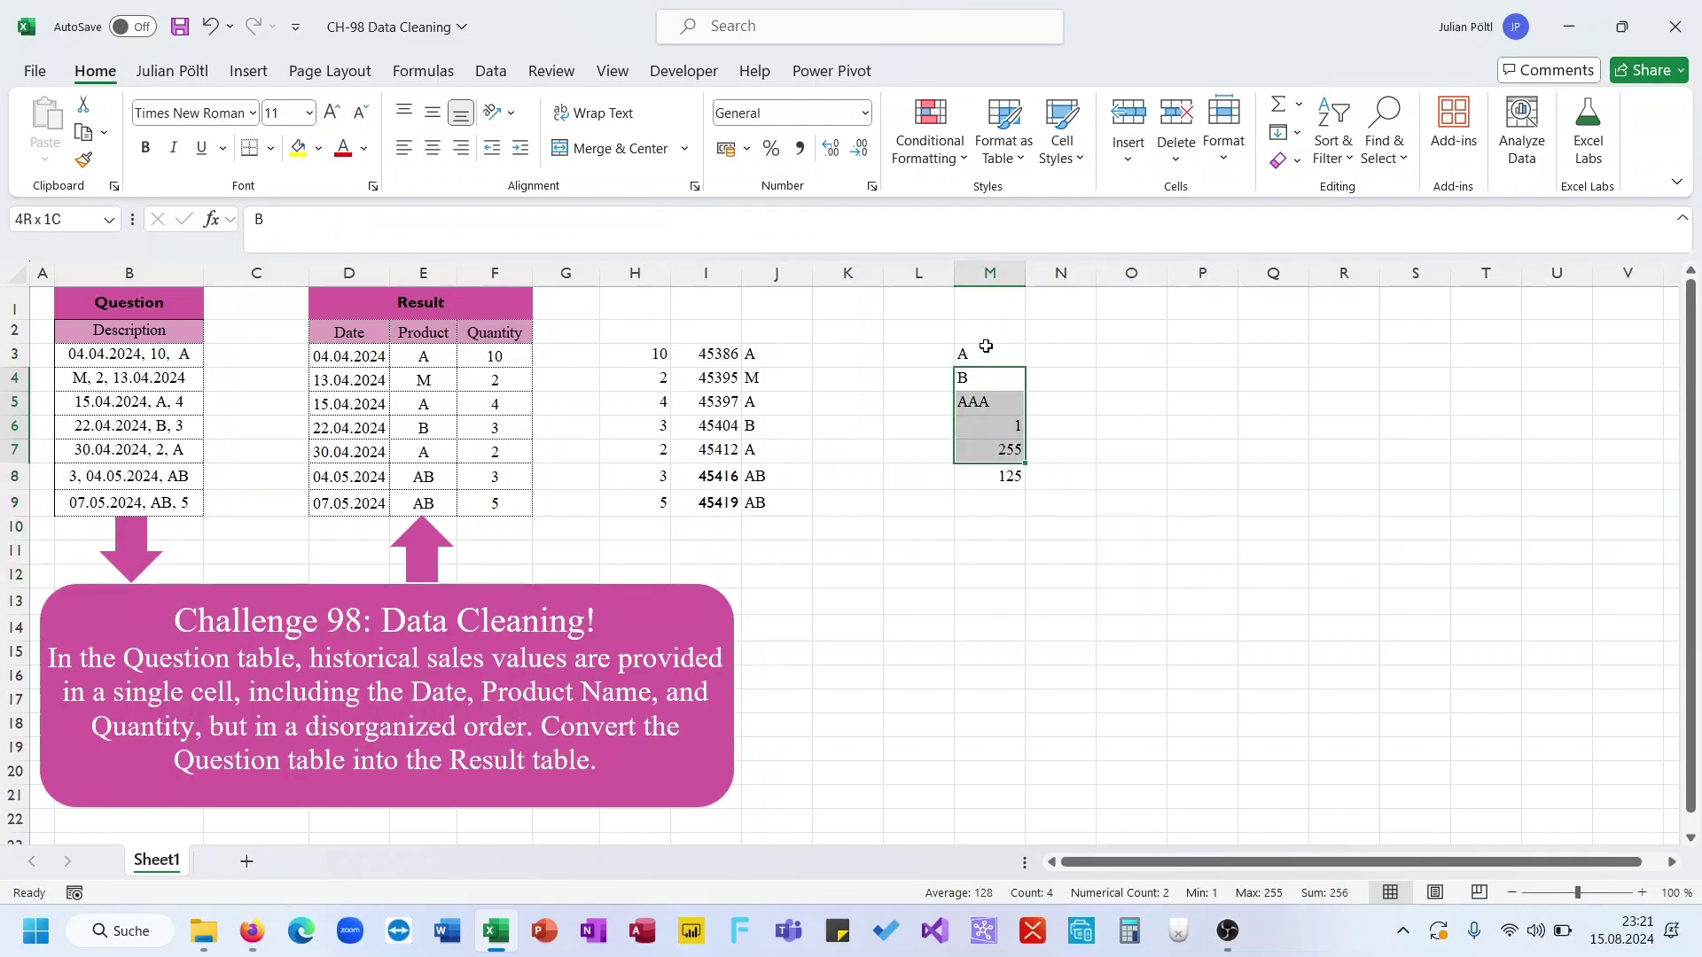
pyautogui.hotkey('ctrl', 'space')
pyautogui.press('Delete')
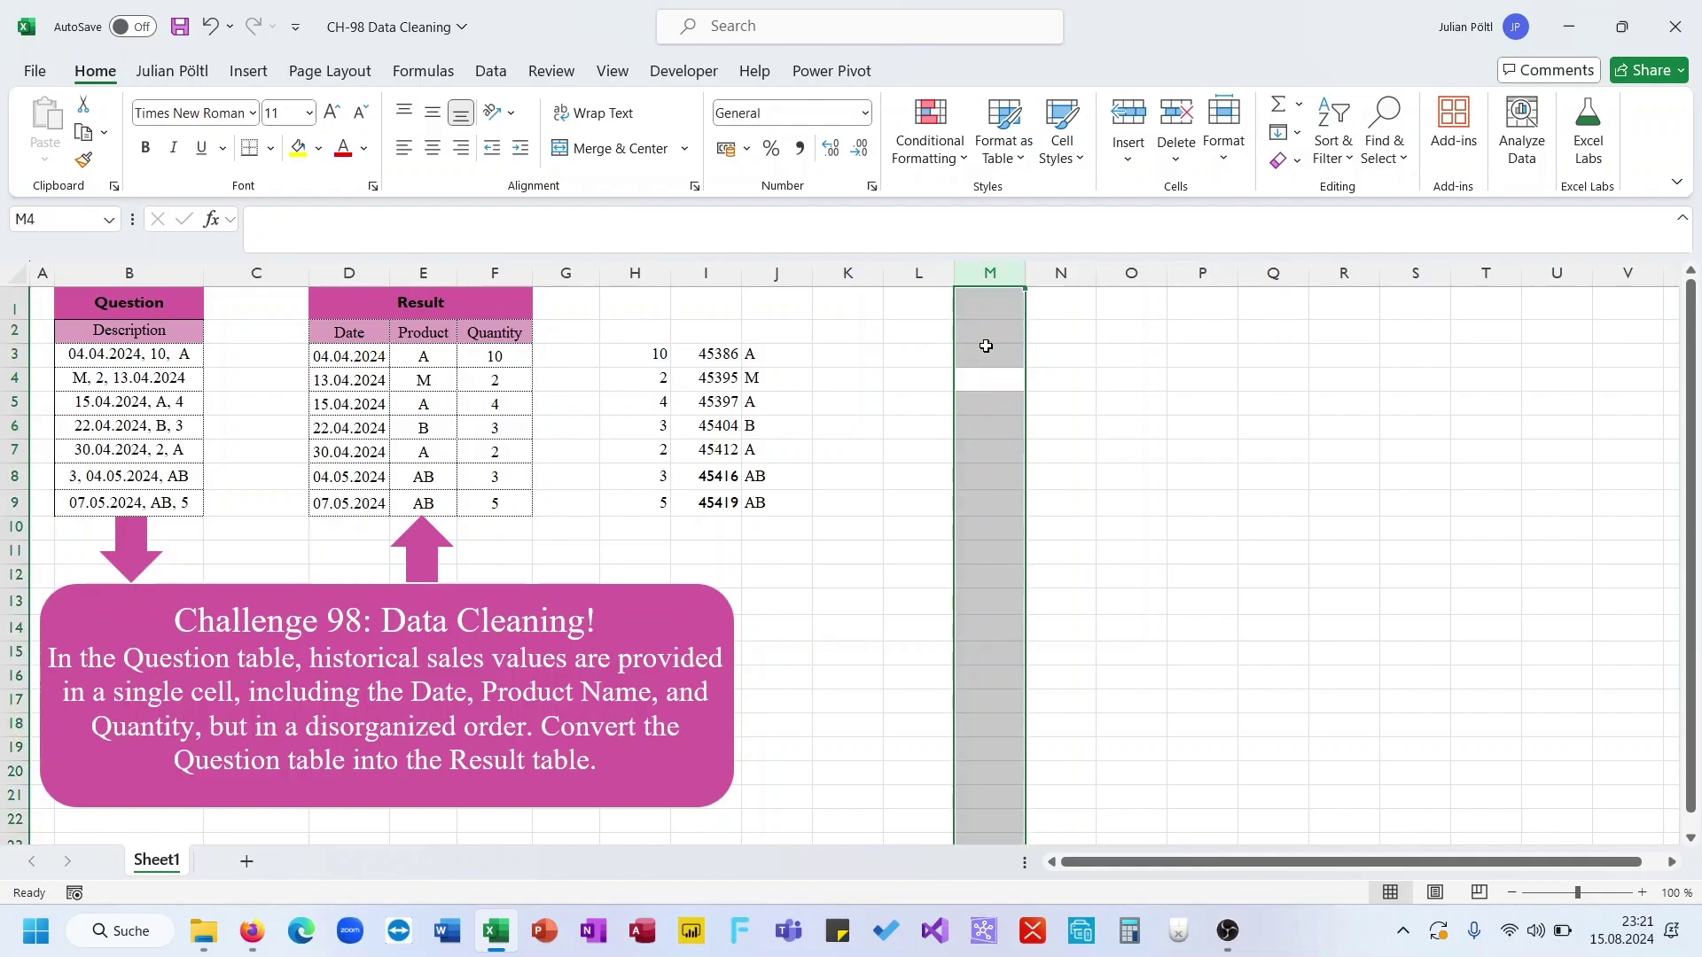
# - In the H3 formula, name the SORT(N;;;1) result O and begin the final calculation with HSTACK(CHOOSECOLS(O;2);
pyautogui.click(659, 354)
pyautogui.click(719, 221)
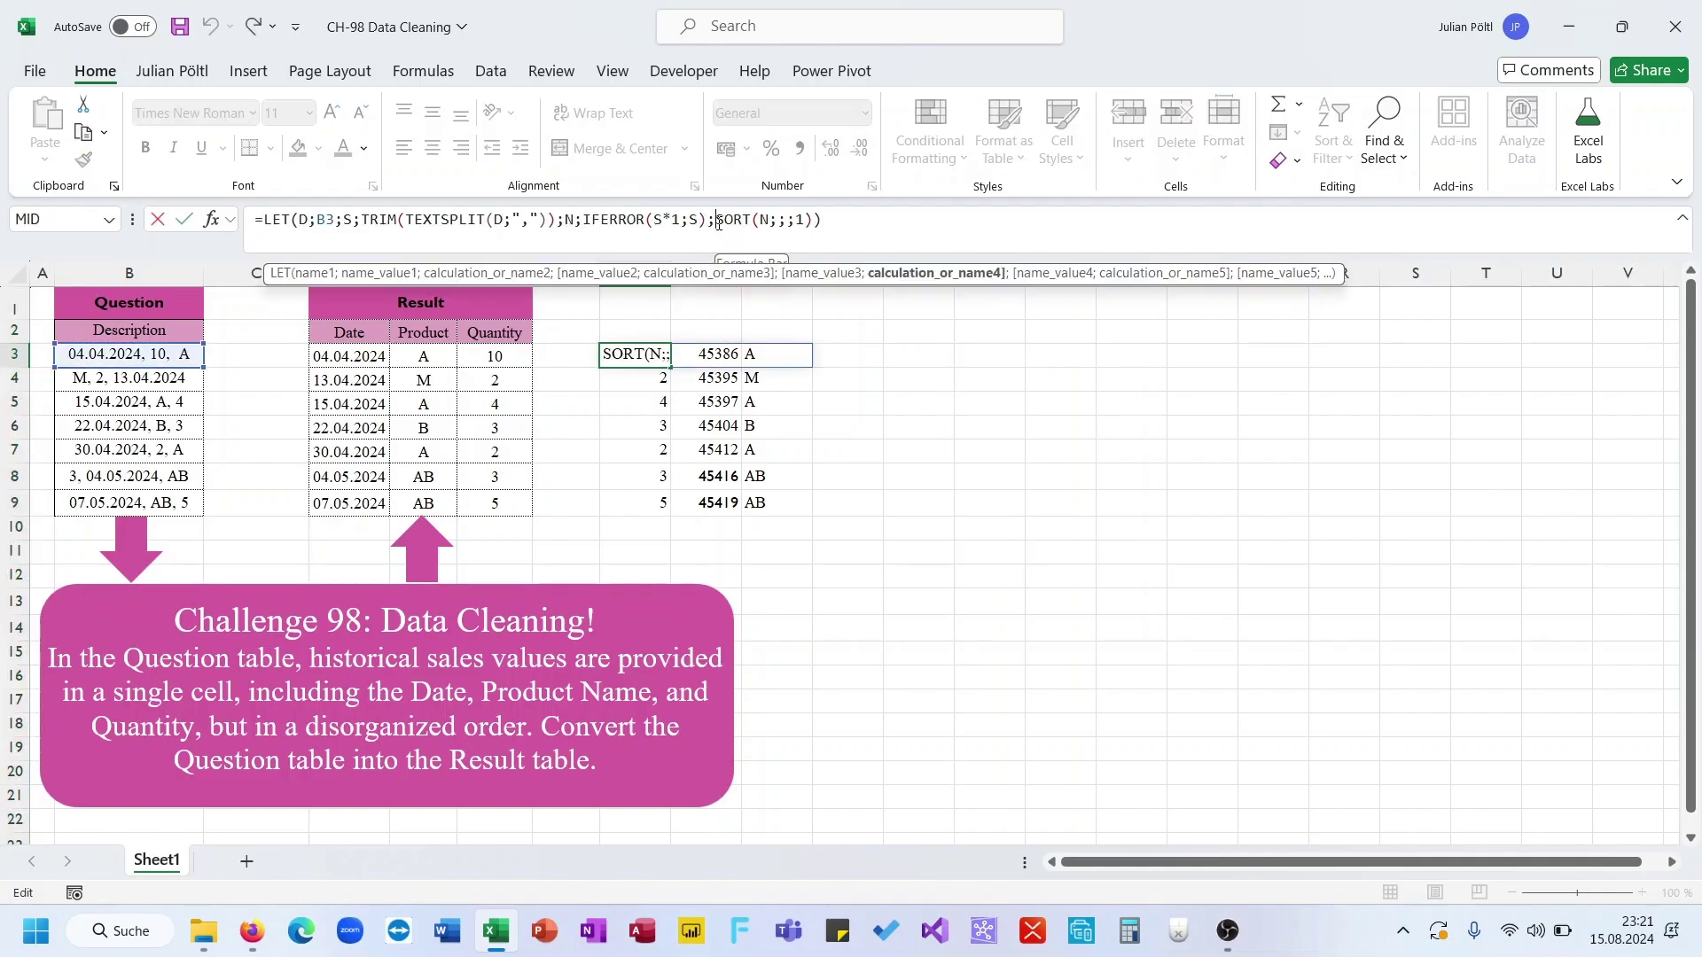
pyautogui.write('O;')
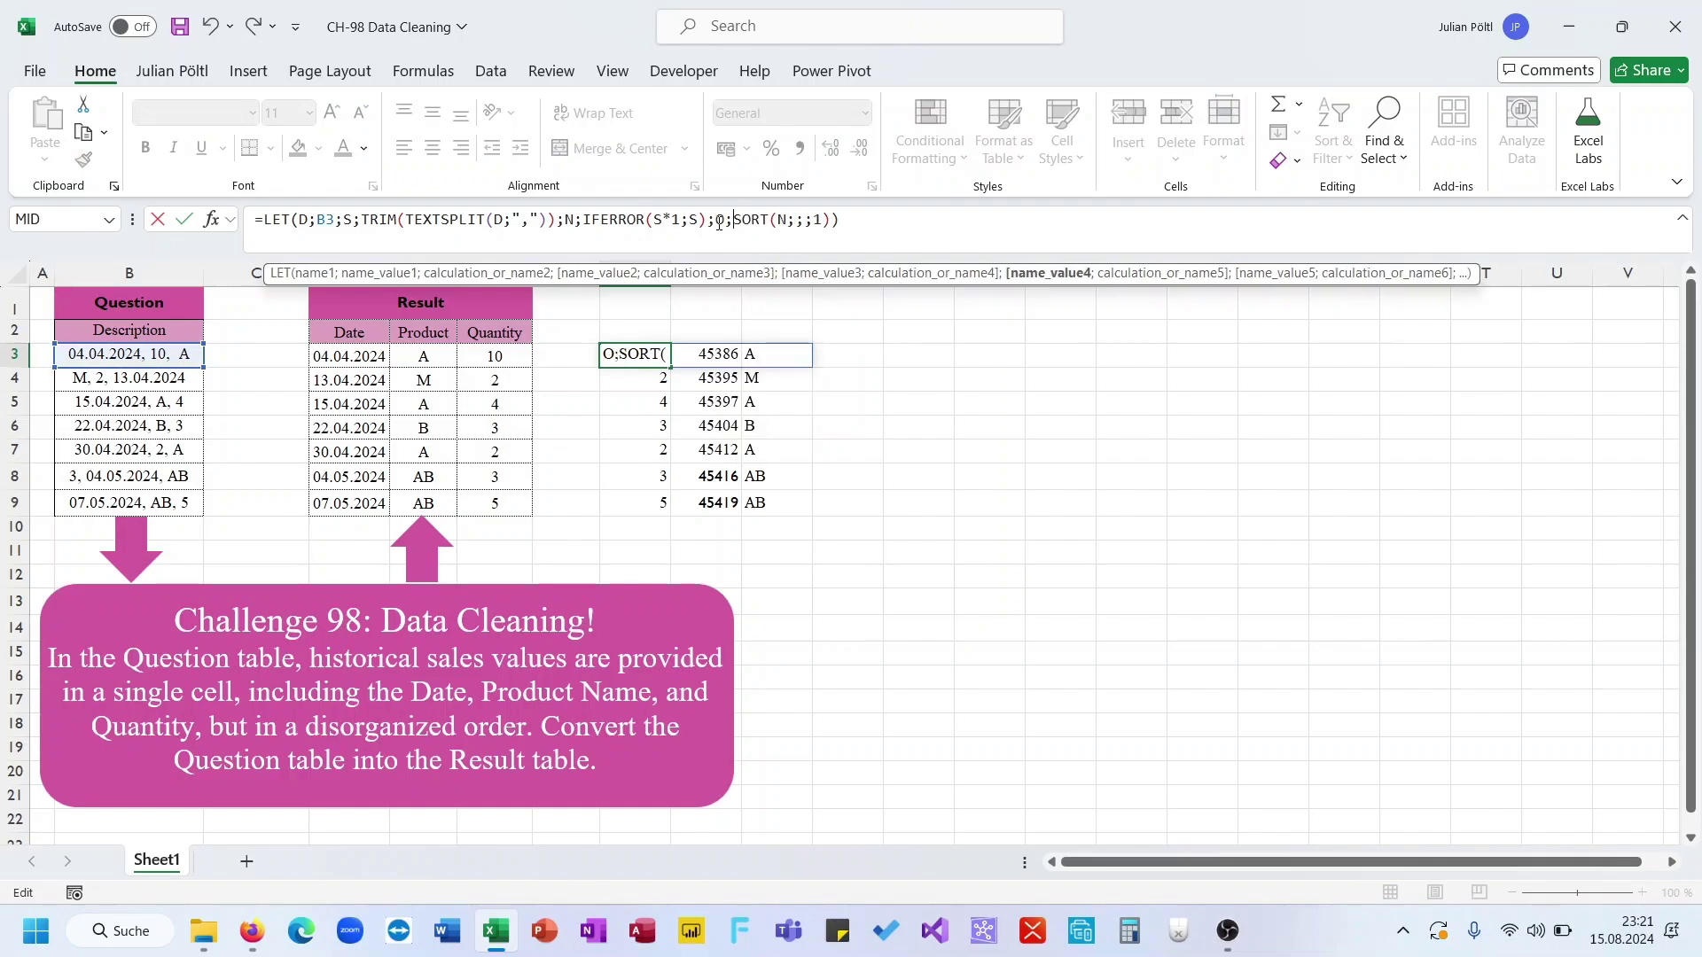
pyautogui.press('BackSpace')
pyautogui.write(';hs')
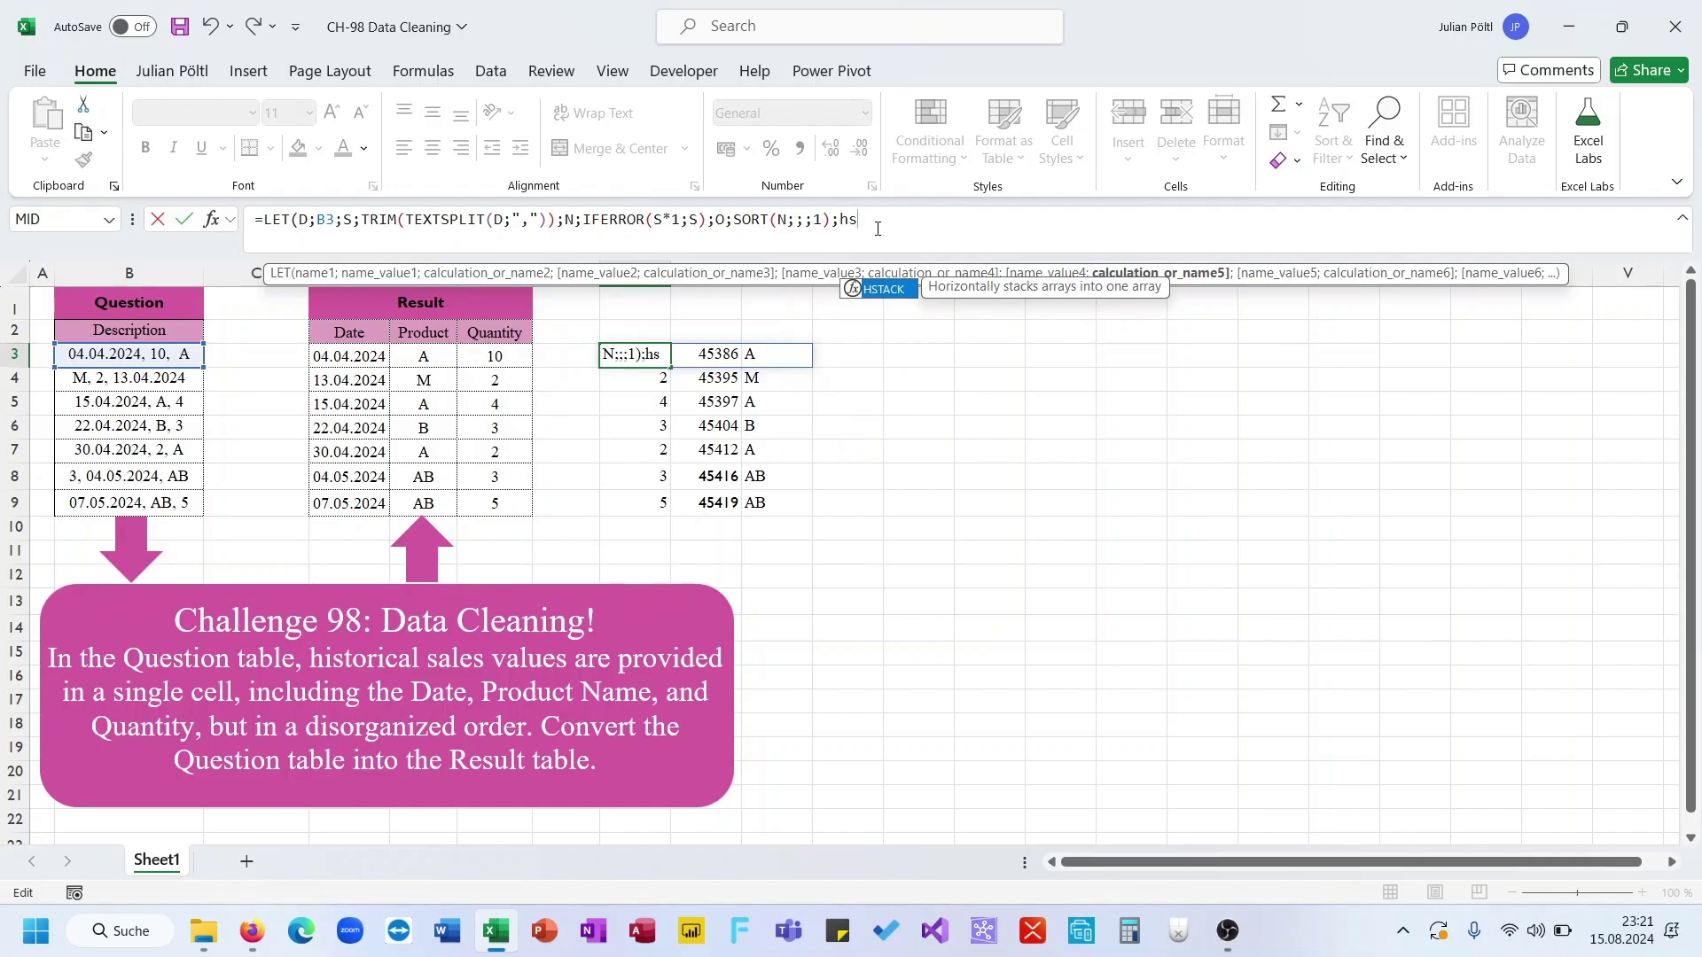
pyautogui.press('Tab')
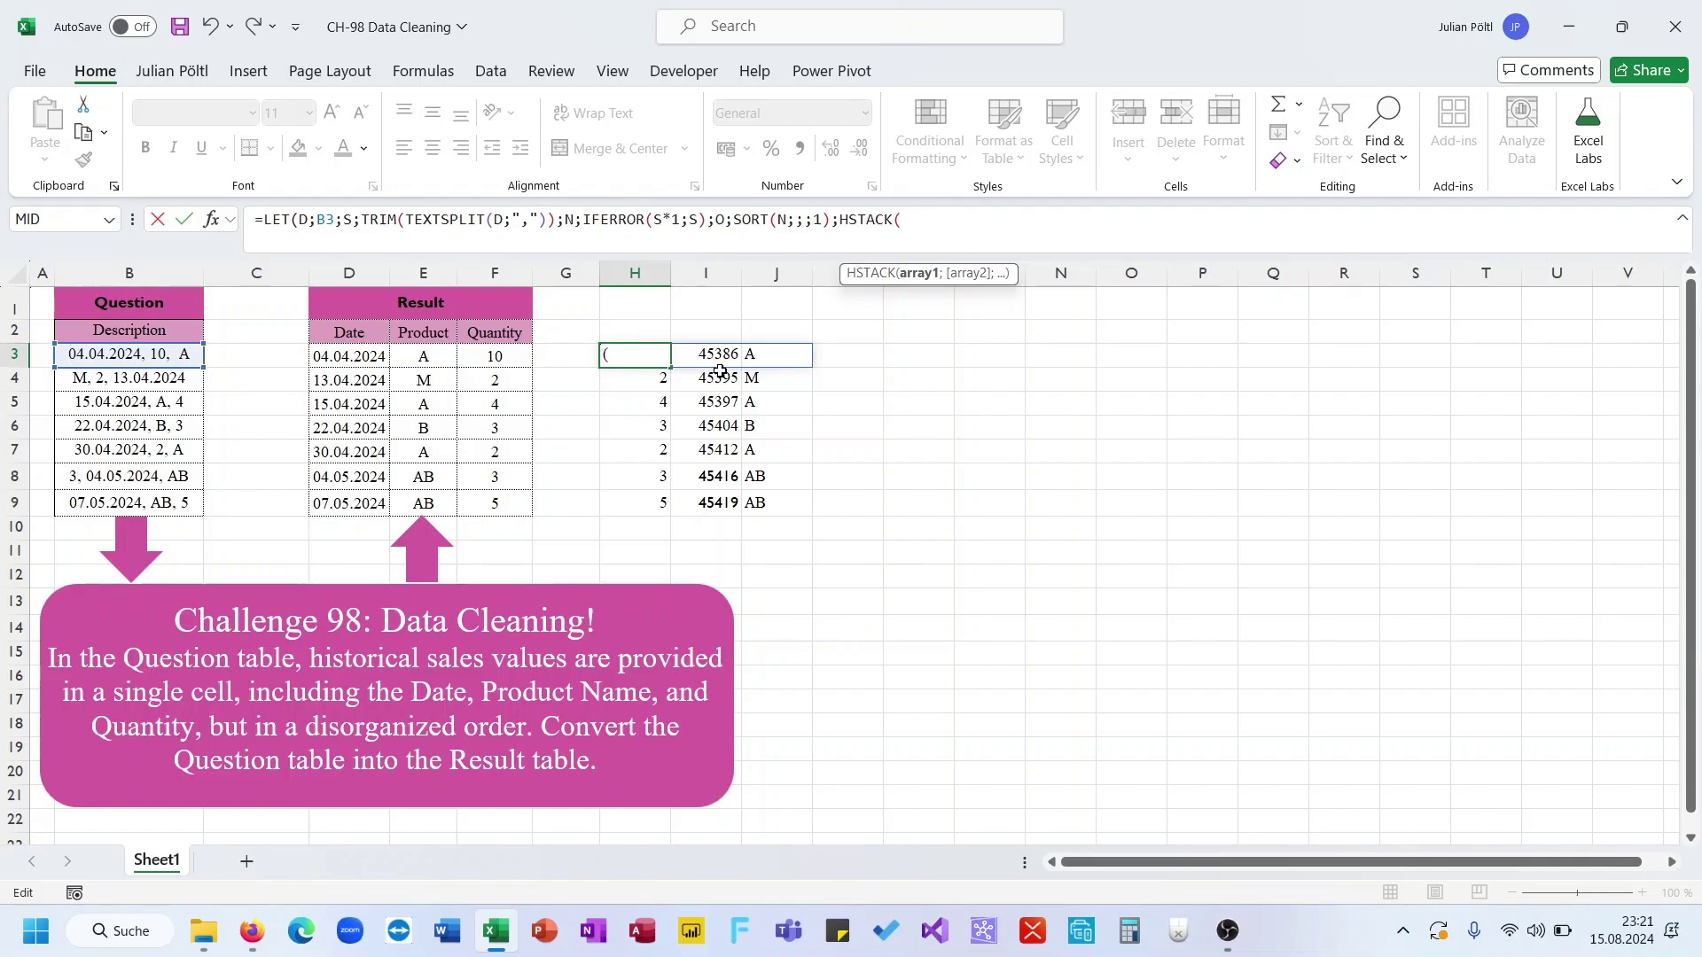
pyautogui.write('choosec')
pyautogui.press('Tab')
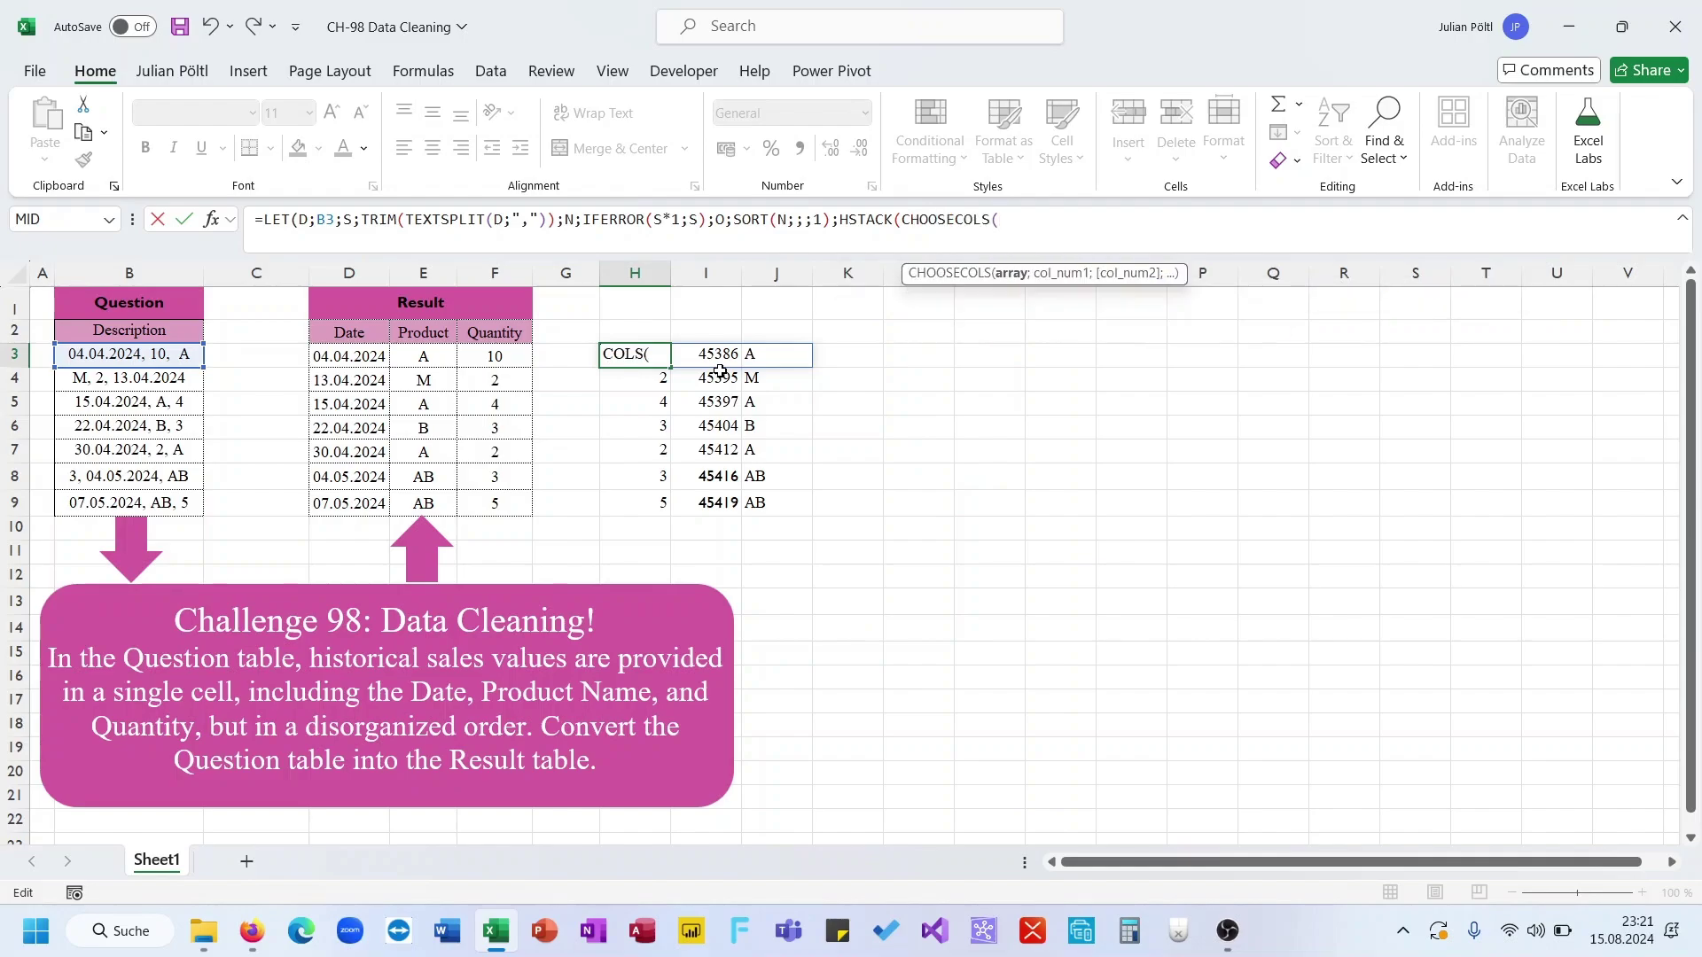
pyautogui.write('O;2);')
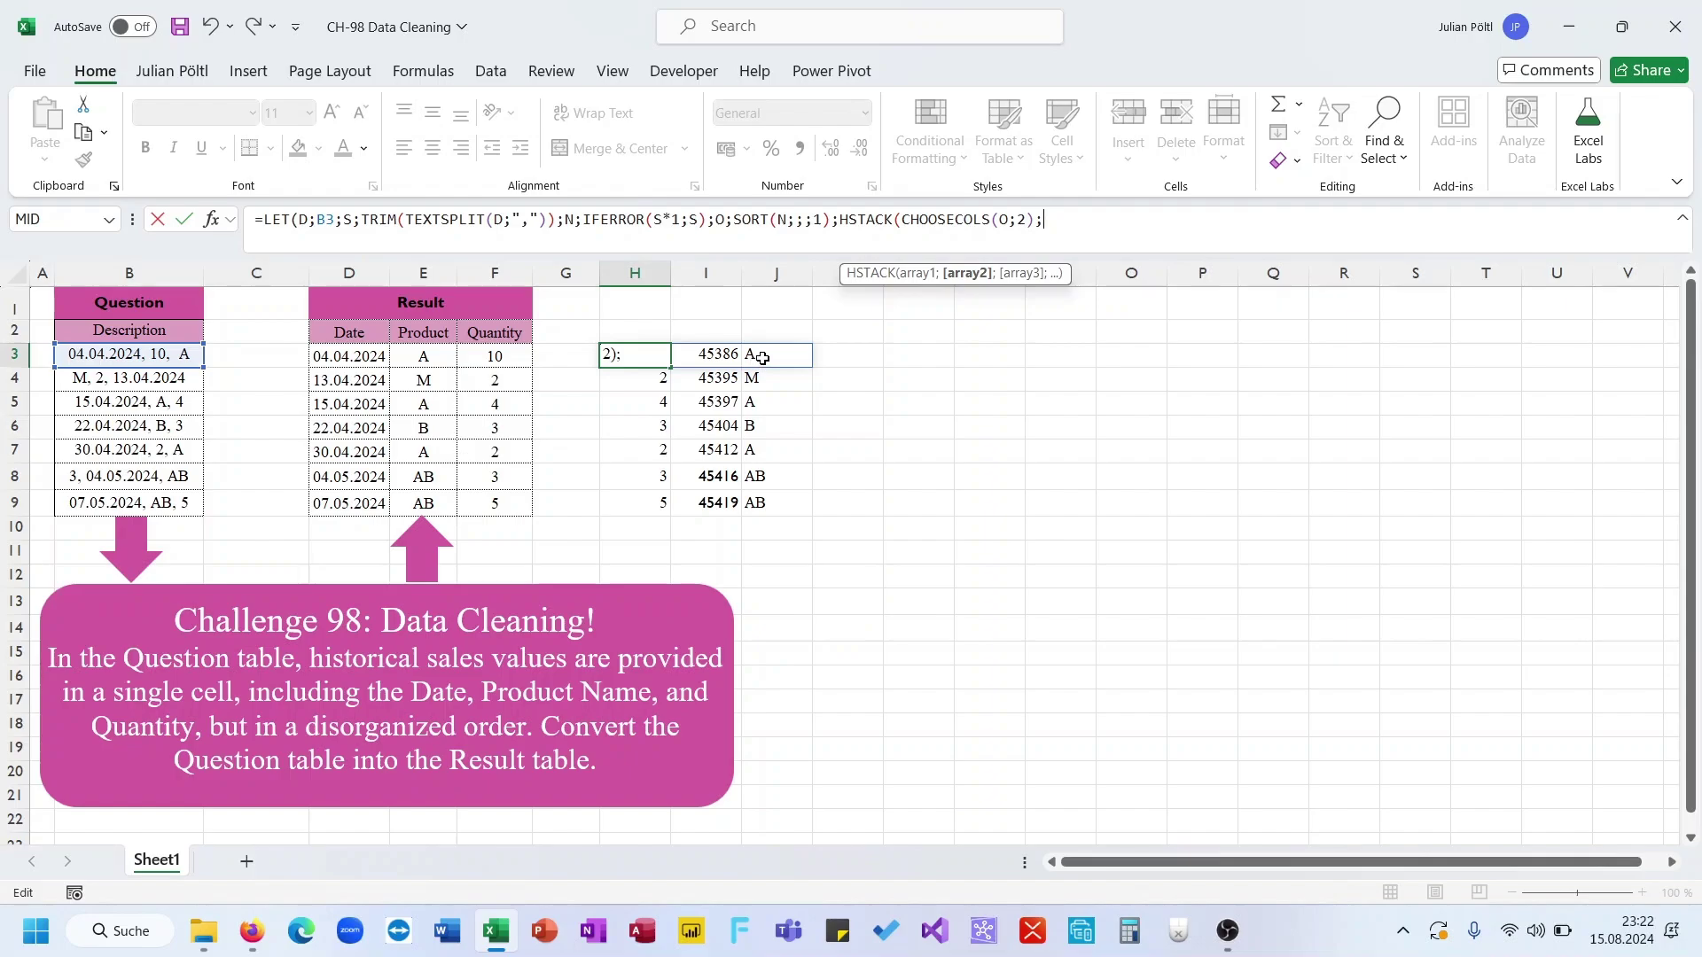
# - Complete the HSTACK in H3 with TAKE(O;;-1) and TAKE(O;;1) as its second and third arrays
pyautogui.write('tak')
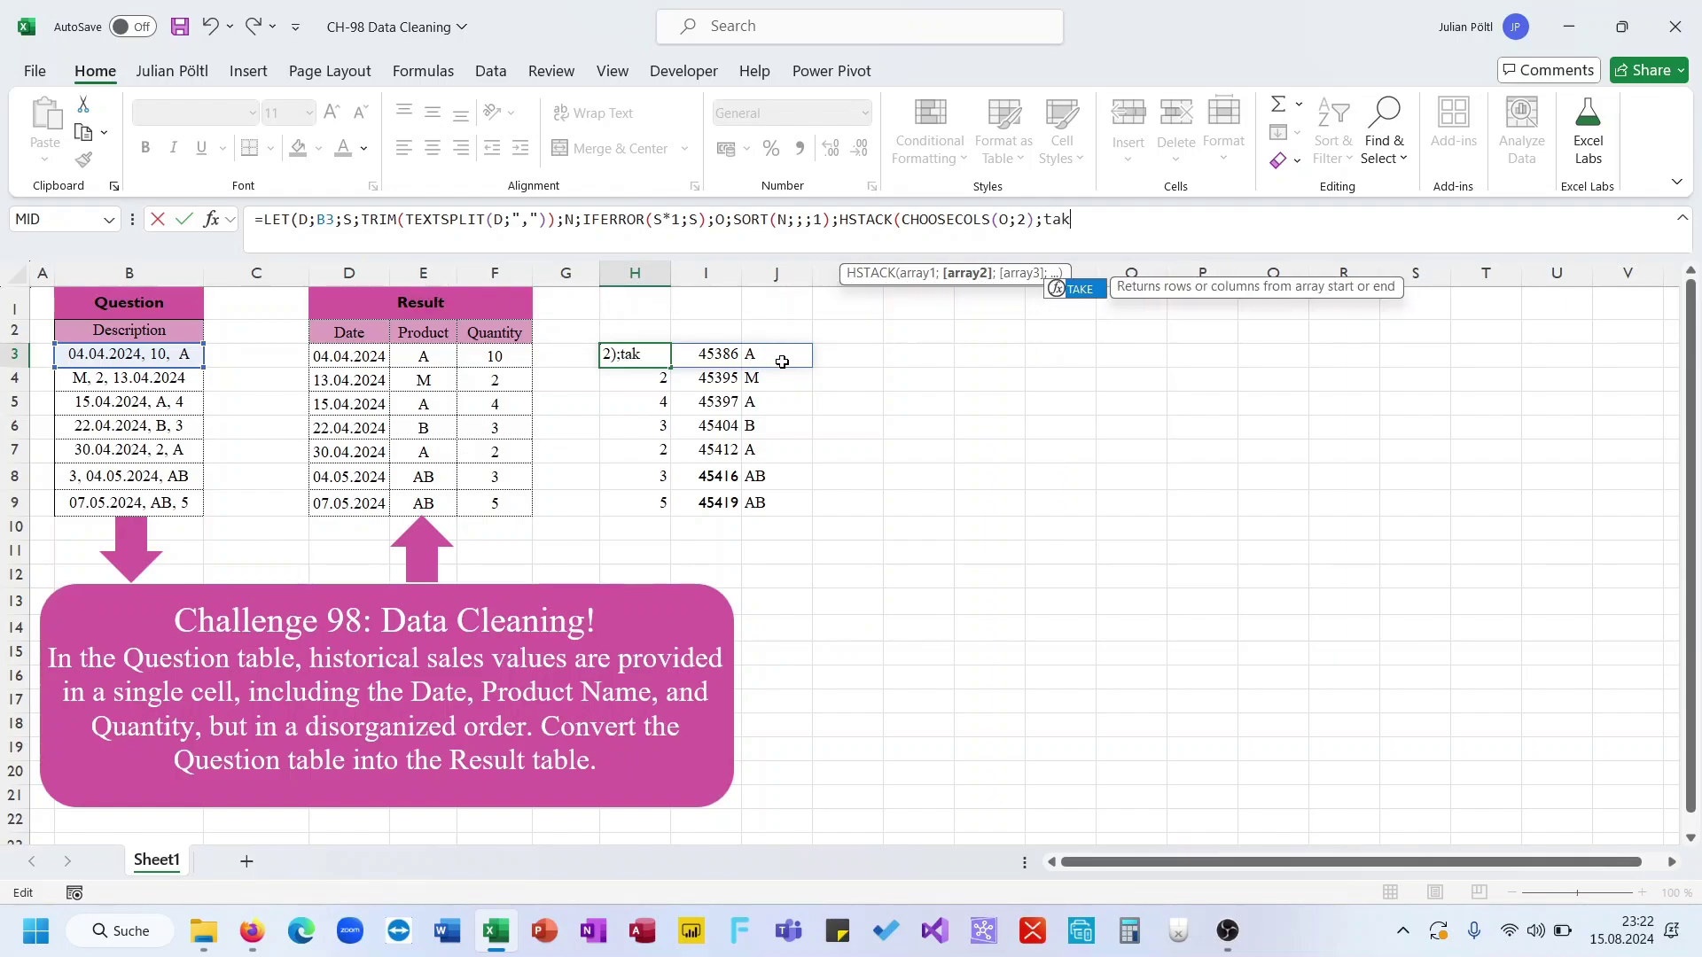
pyautogui.press('Tab')
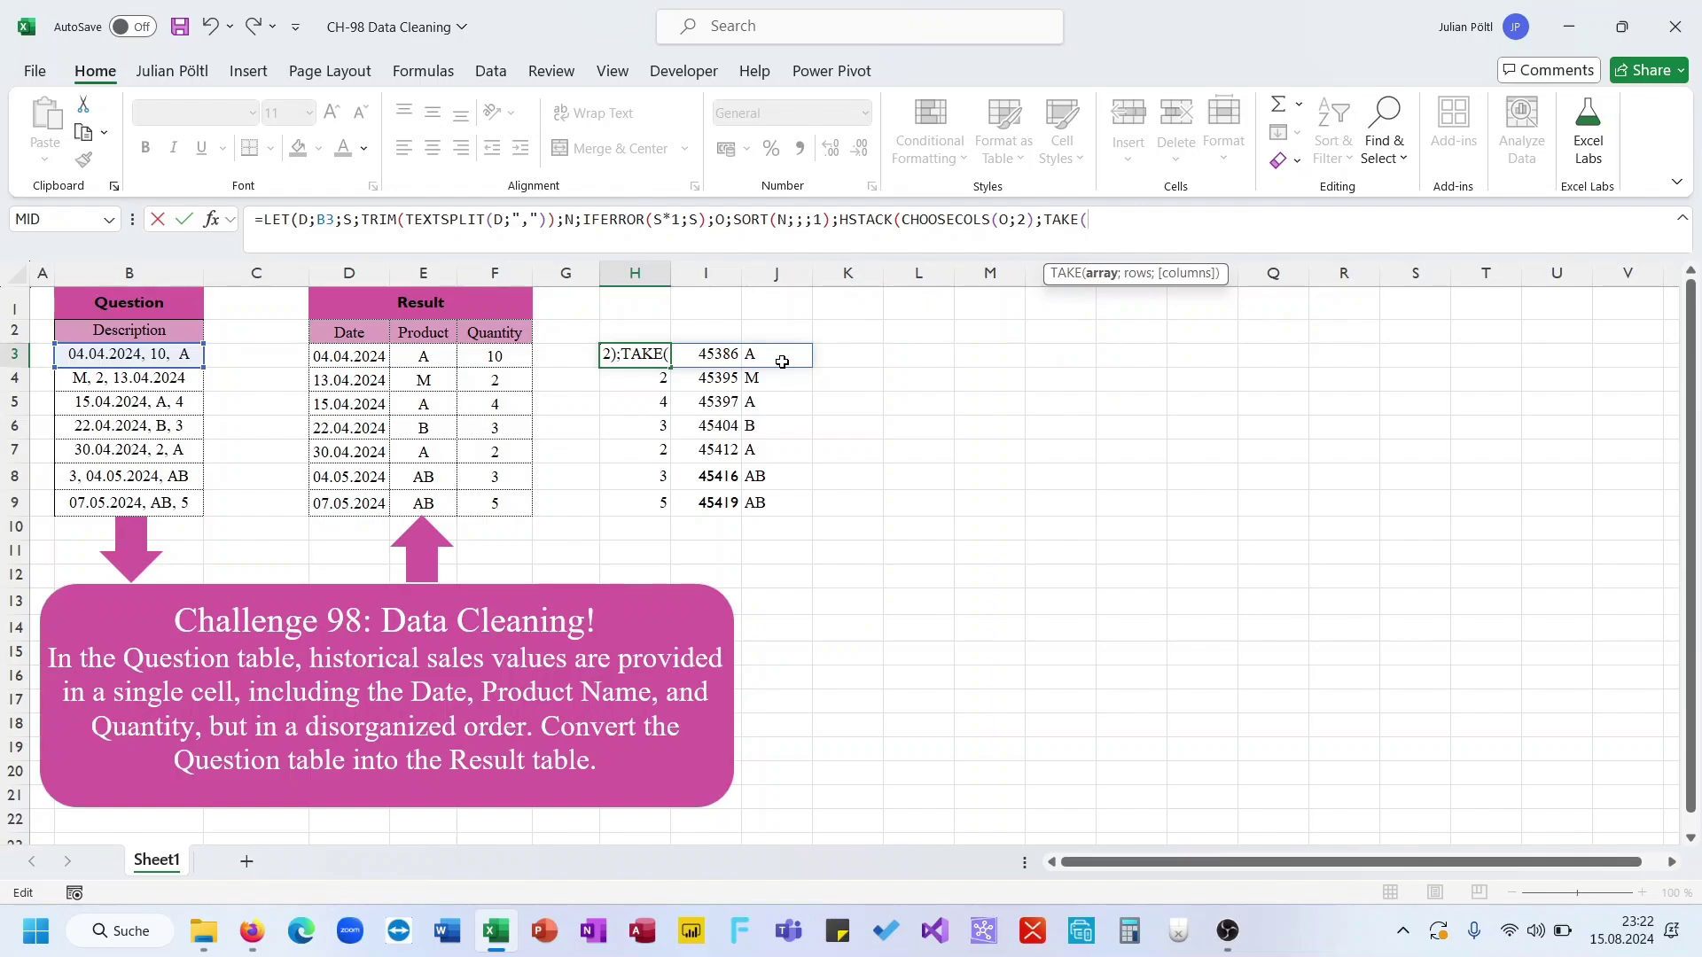
pyautogui.write('O;;')
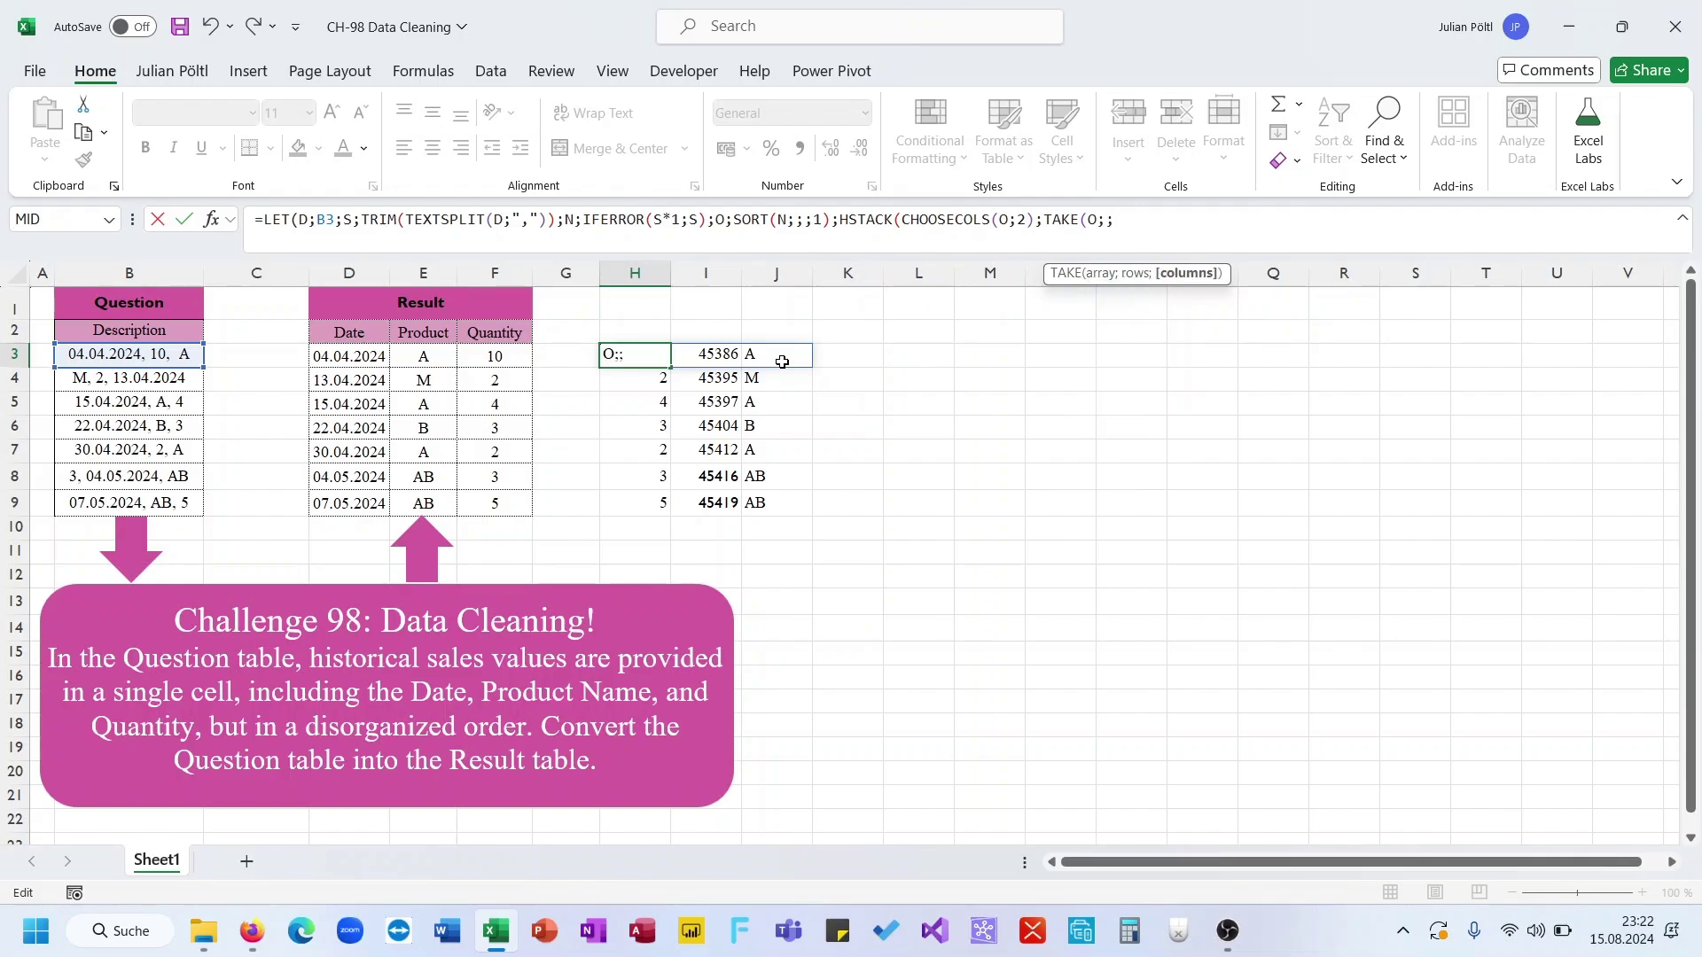
pyautogui.write('-1)')
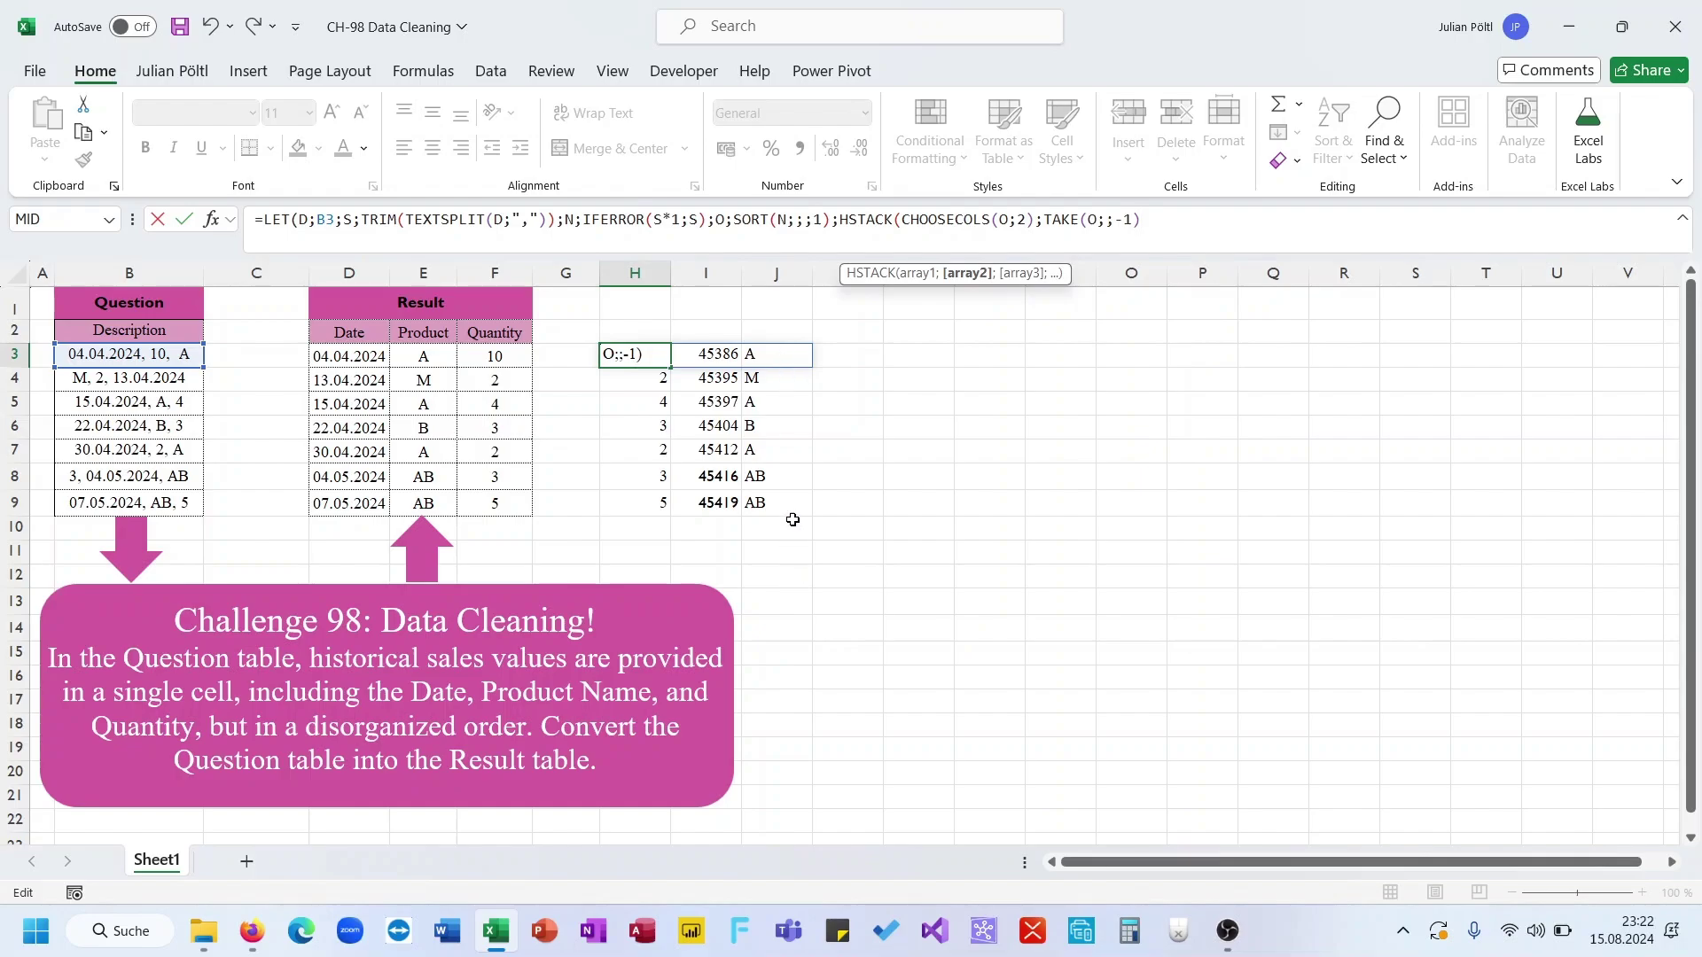
pyautogui.write(';Tak')
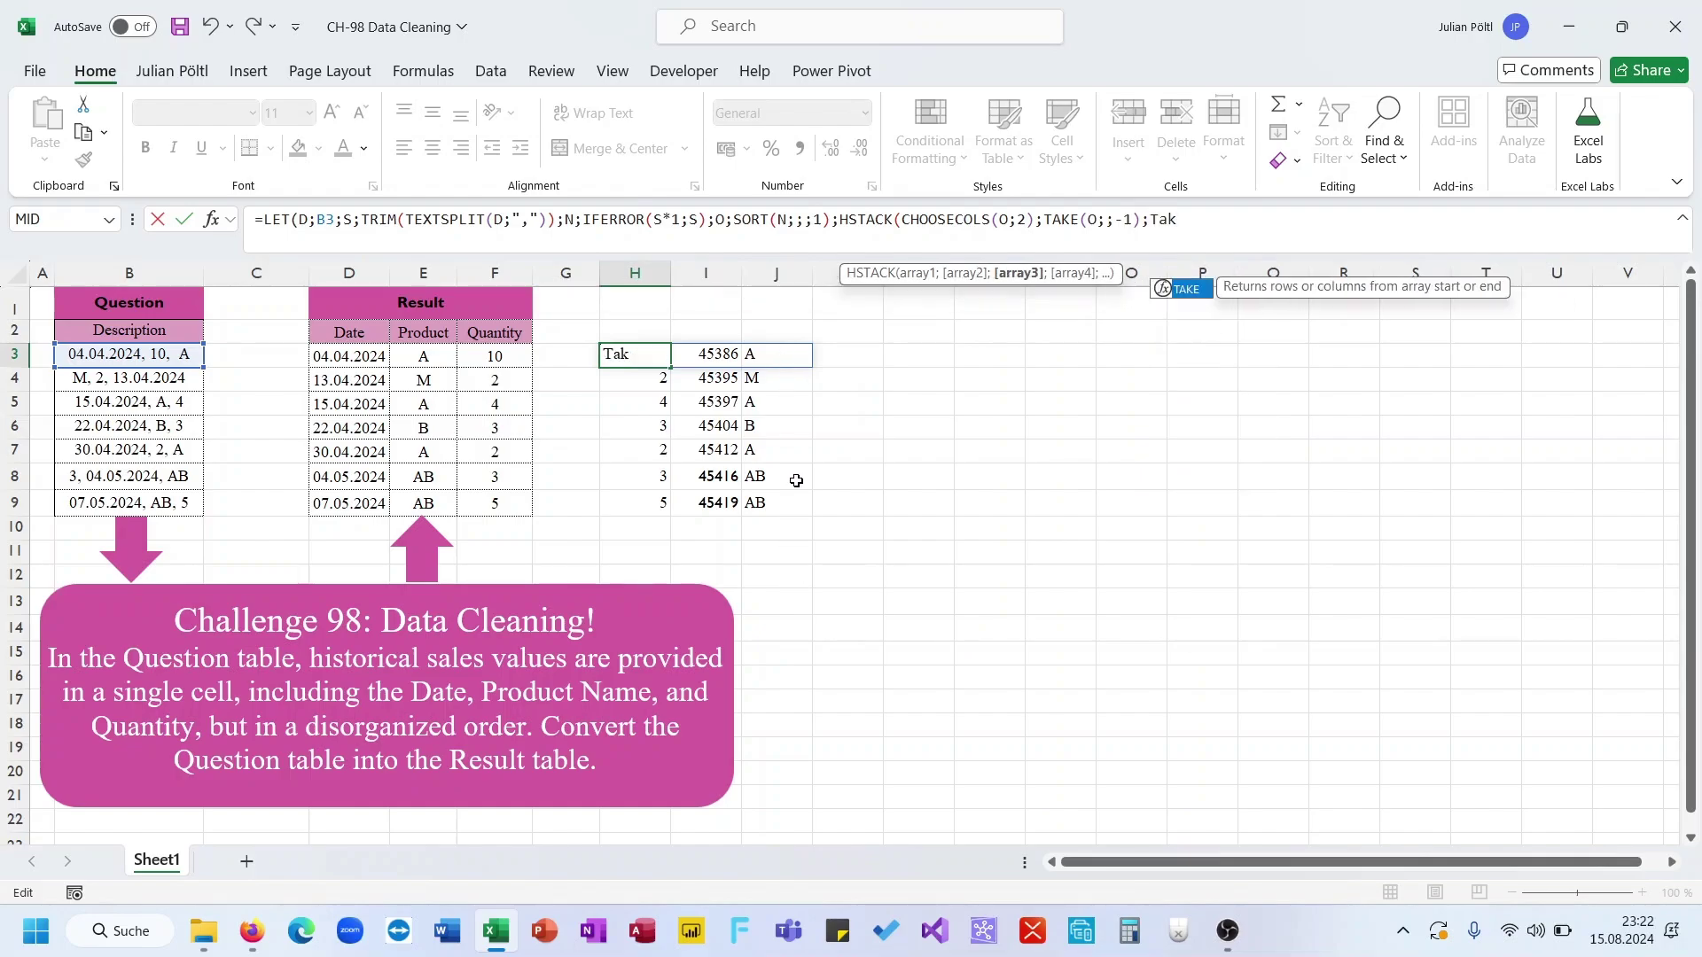
pyautogui.press('Tab')
pyautogui.write('O')
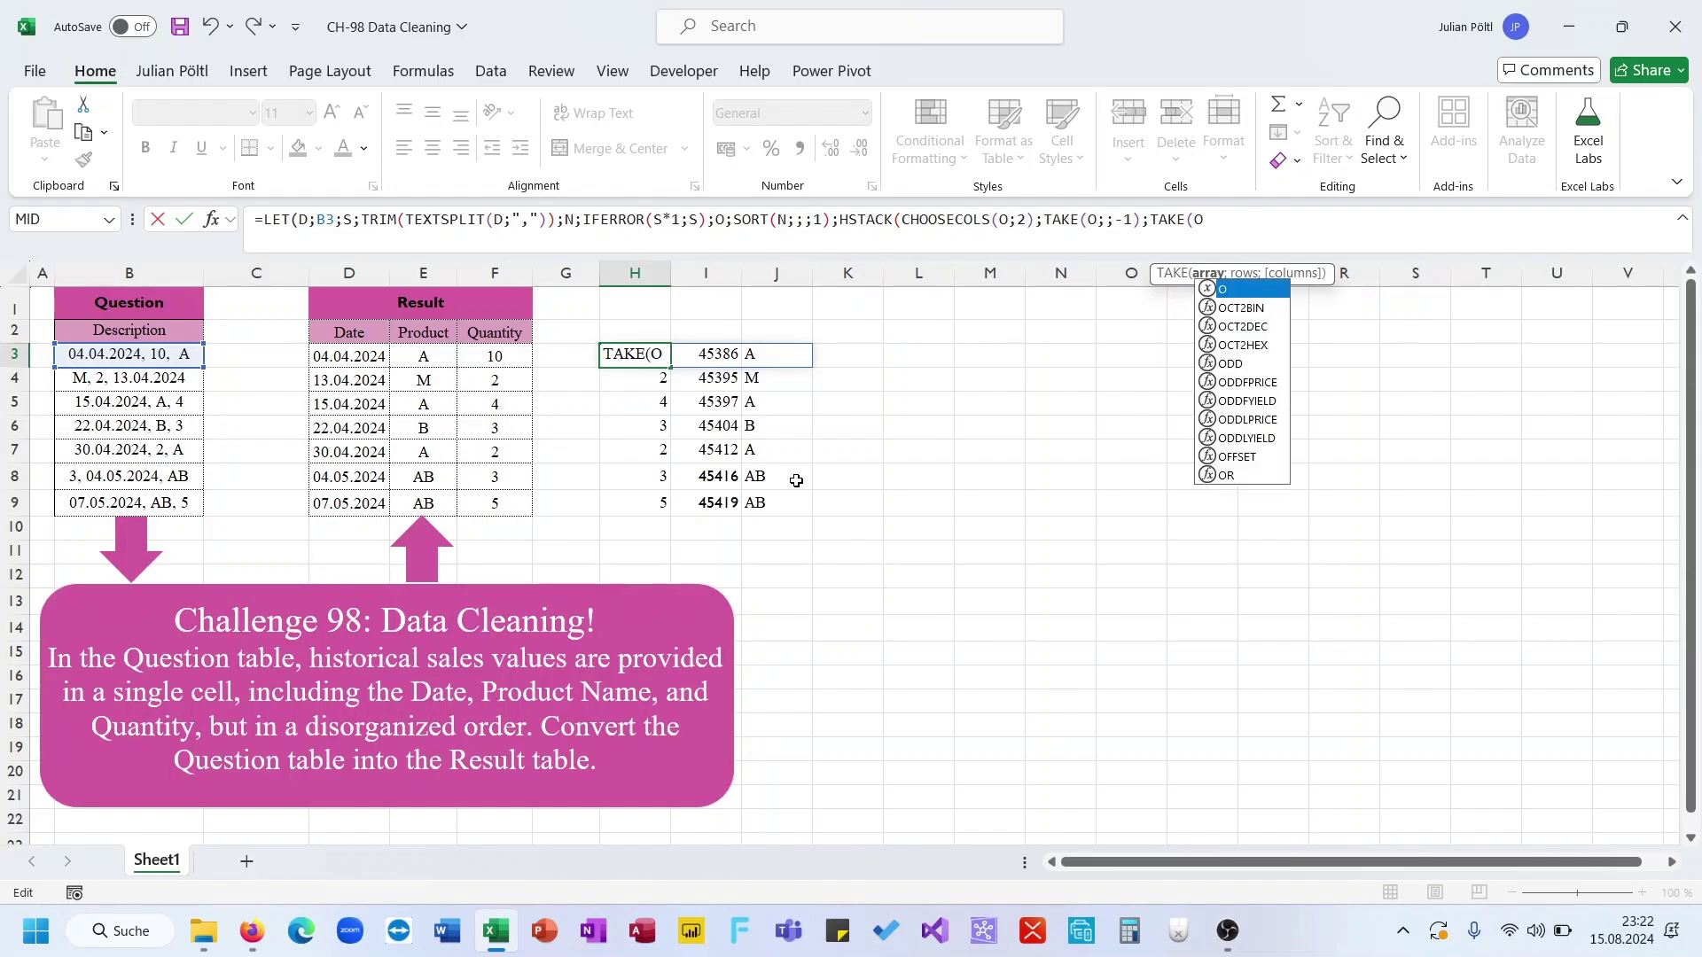
pyautogui.write(';;1)))')
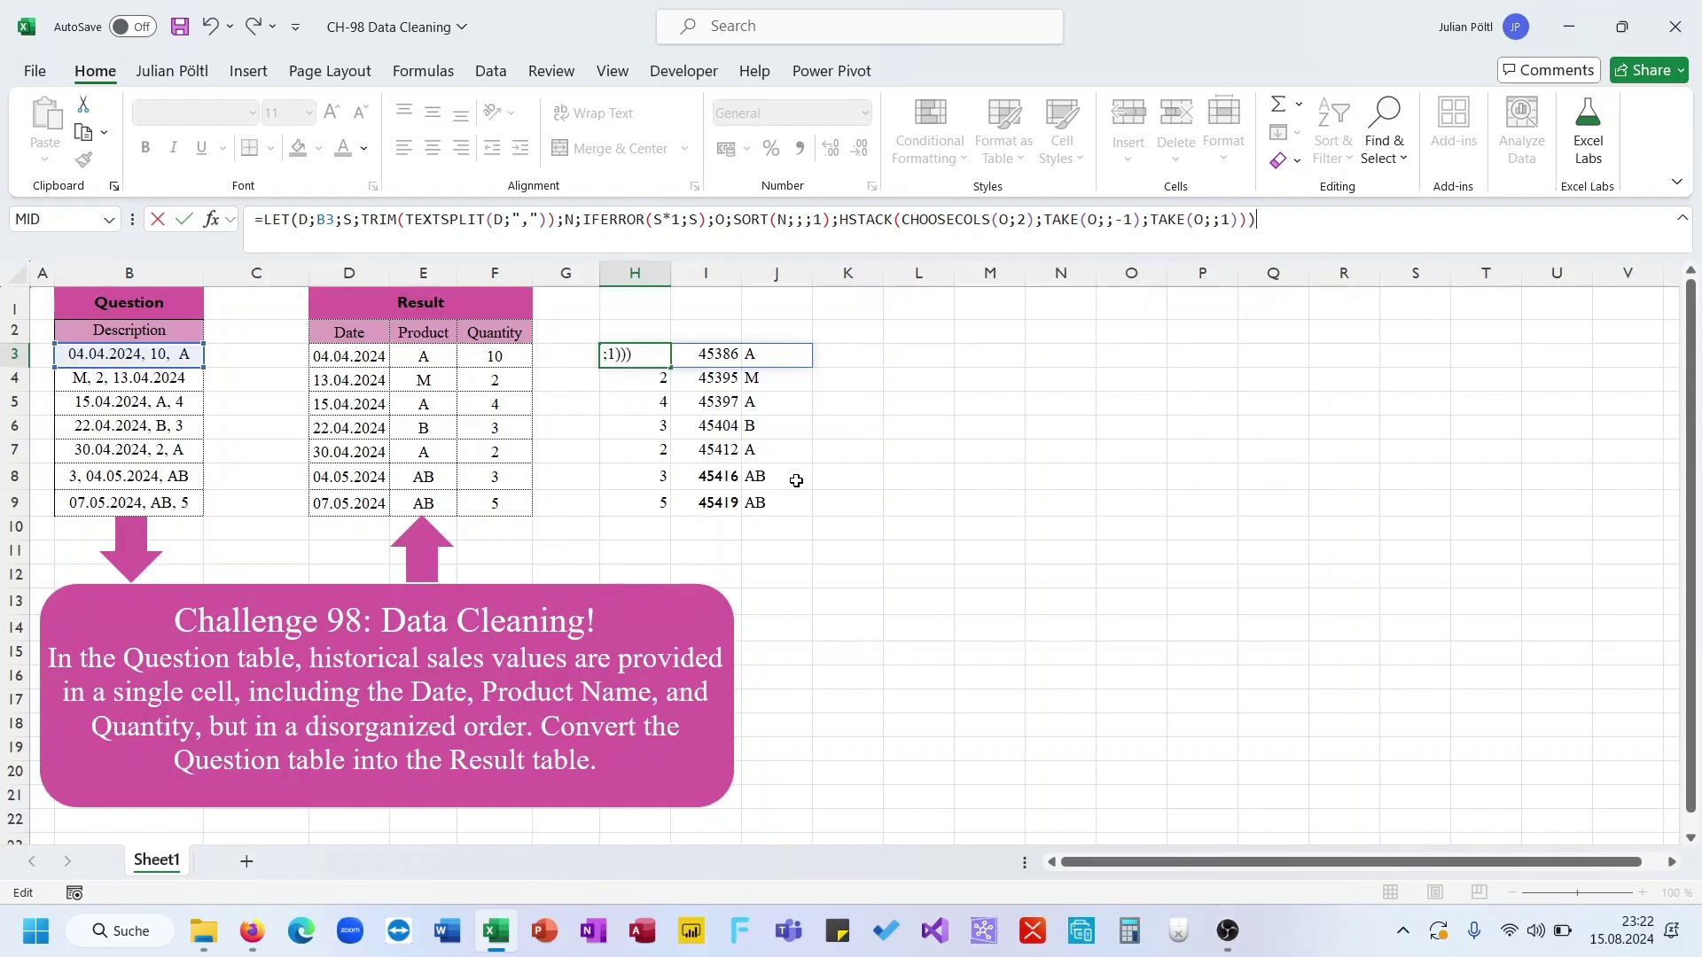
pyautogui.press('Return')
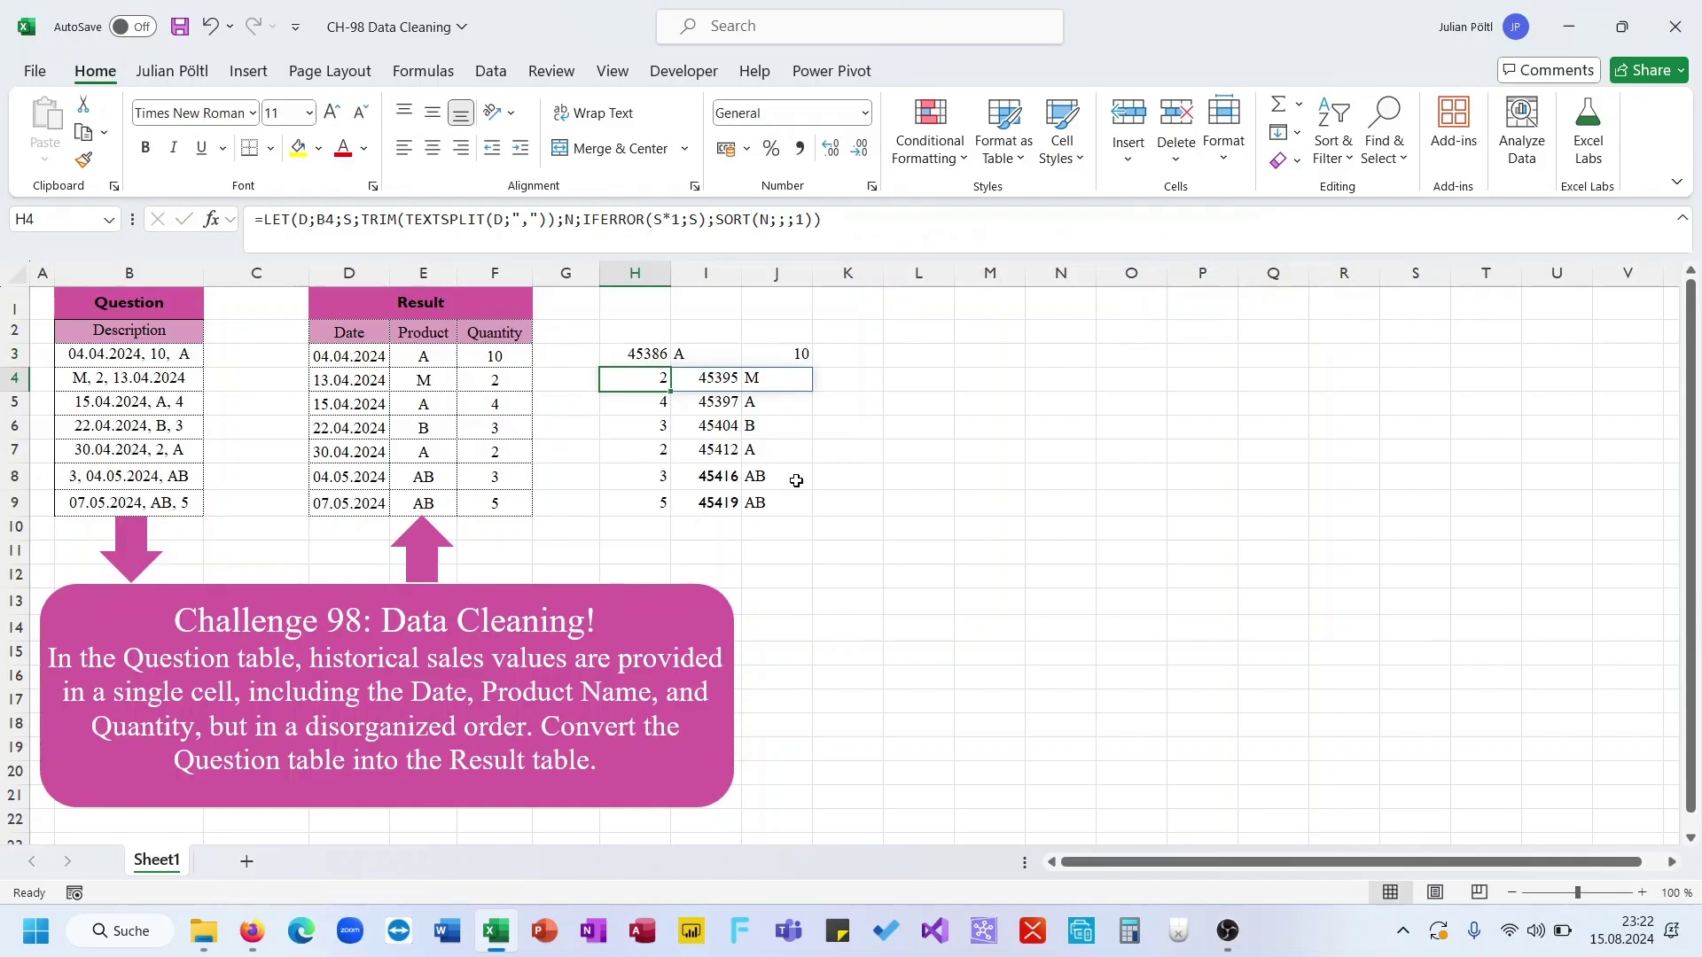
# - Clear the previous formulas from H4:H9 and check the H3 result against the Result table's first date in D3
pyautogui.hotkey('ctrl', 'shift', 'Down')
pyautogui.press('Delete')
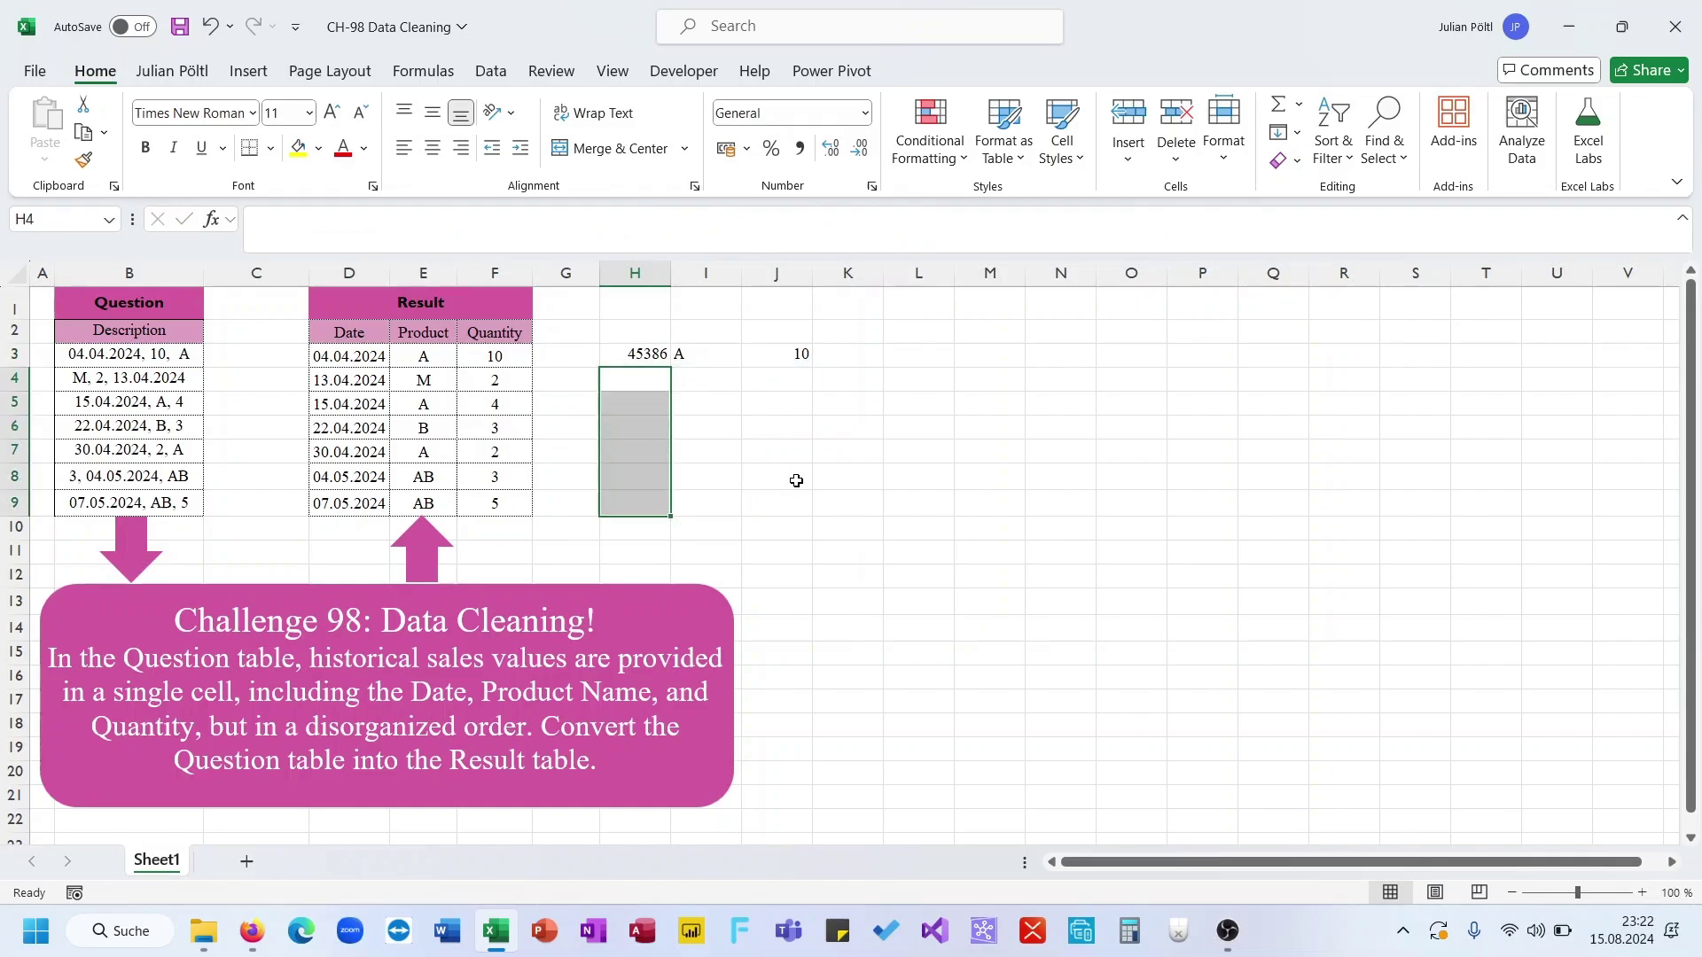
pyautogui.click(642, 353)
pyautogui.click(383, 358)
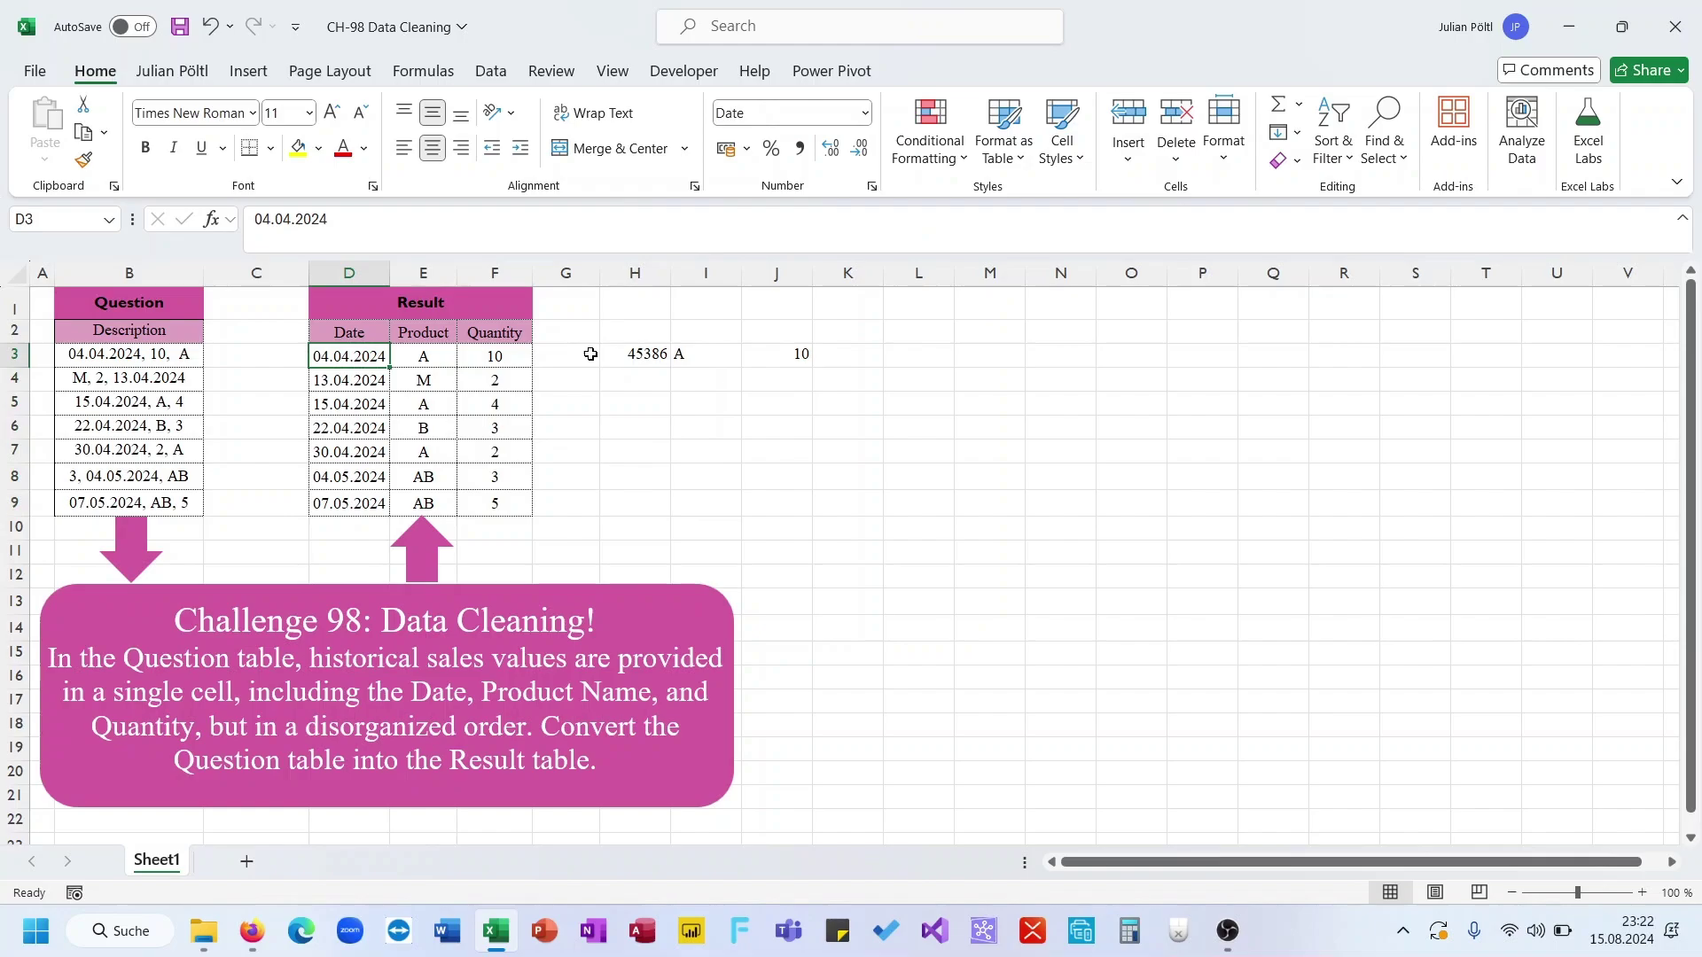
# - Wrap the LET formula in H3 in a REDUCE with an empty initial value and B3:B9 as its array
pyautogui.click(634, 354)
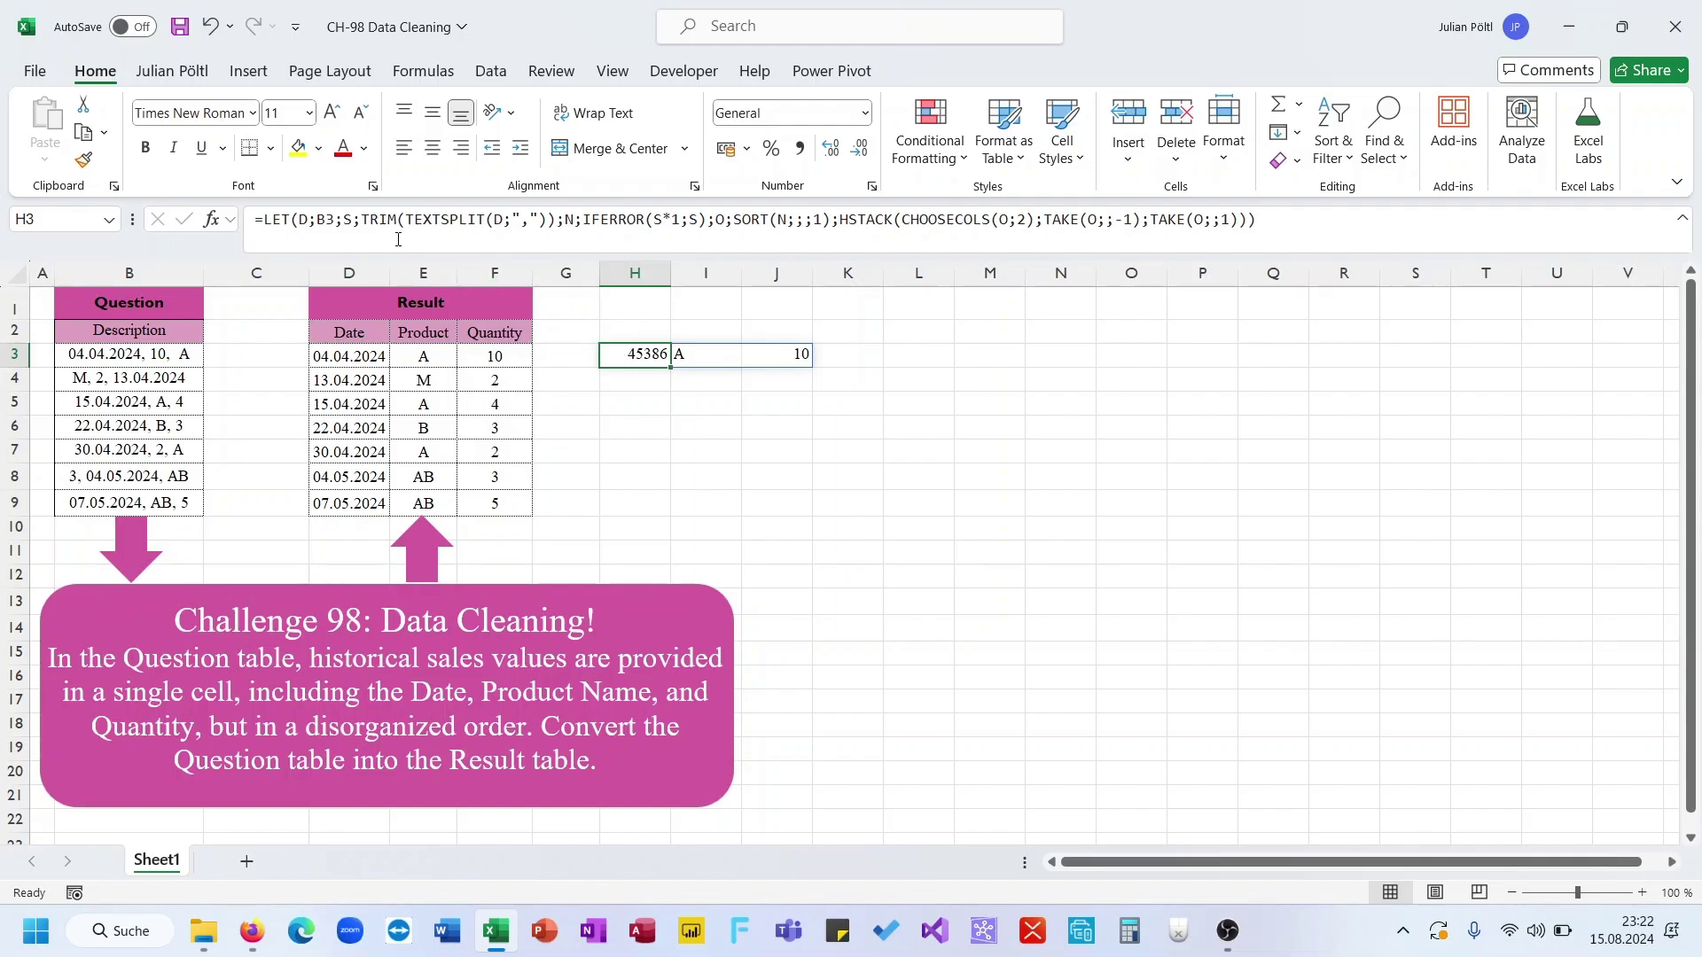
pyautogui.click(266, 221)
pyautogui.write('REDUCE(')
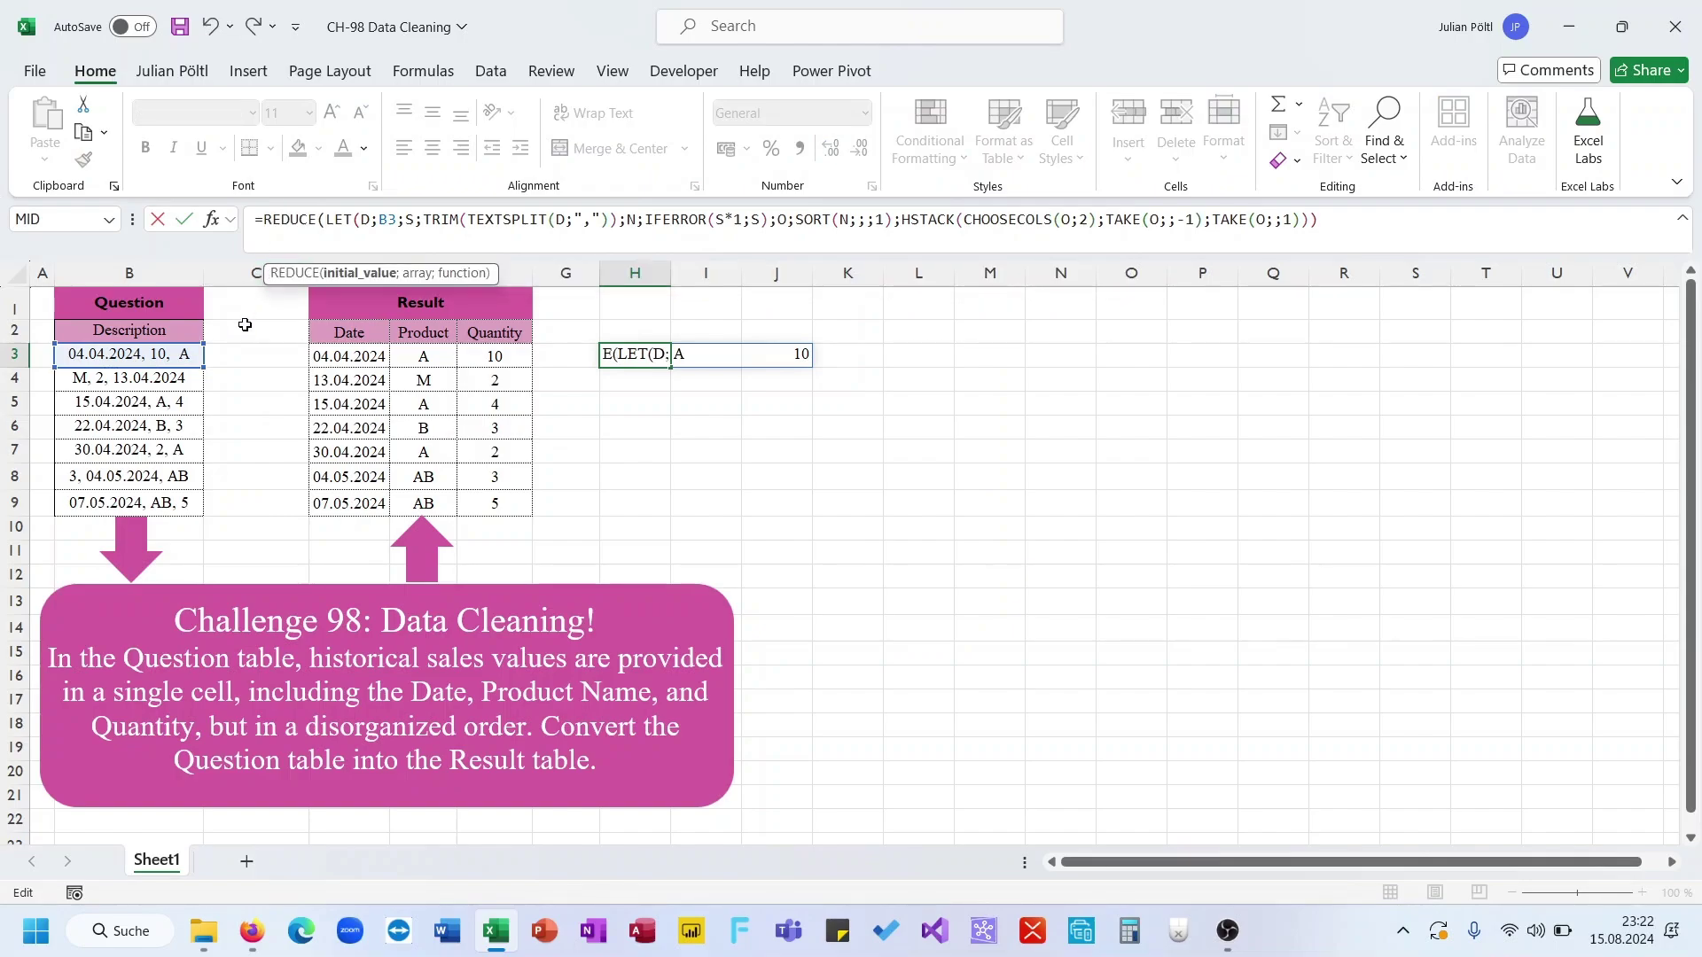
pyautogui.write(';')
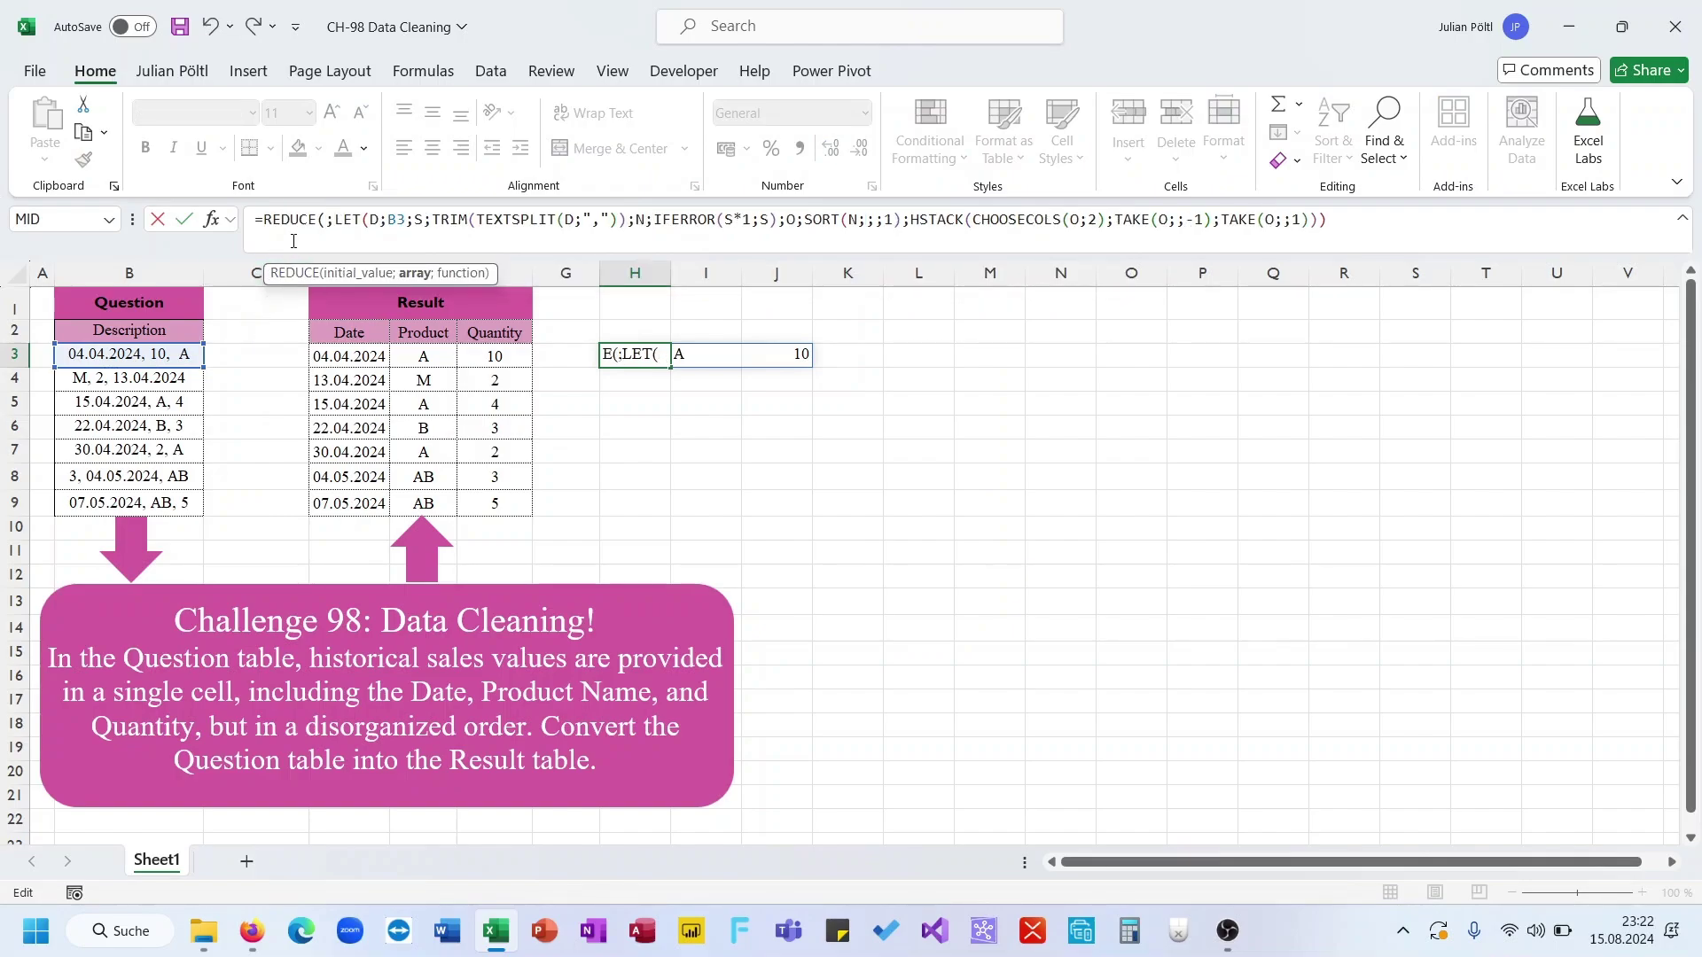
pyautogui.moveTo(170, 358); pyautogui.dragTo(163, 498)
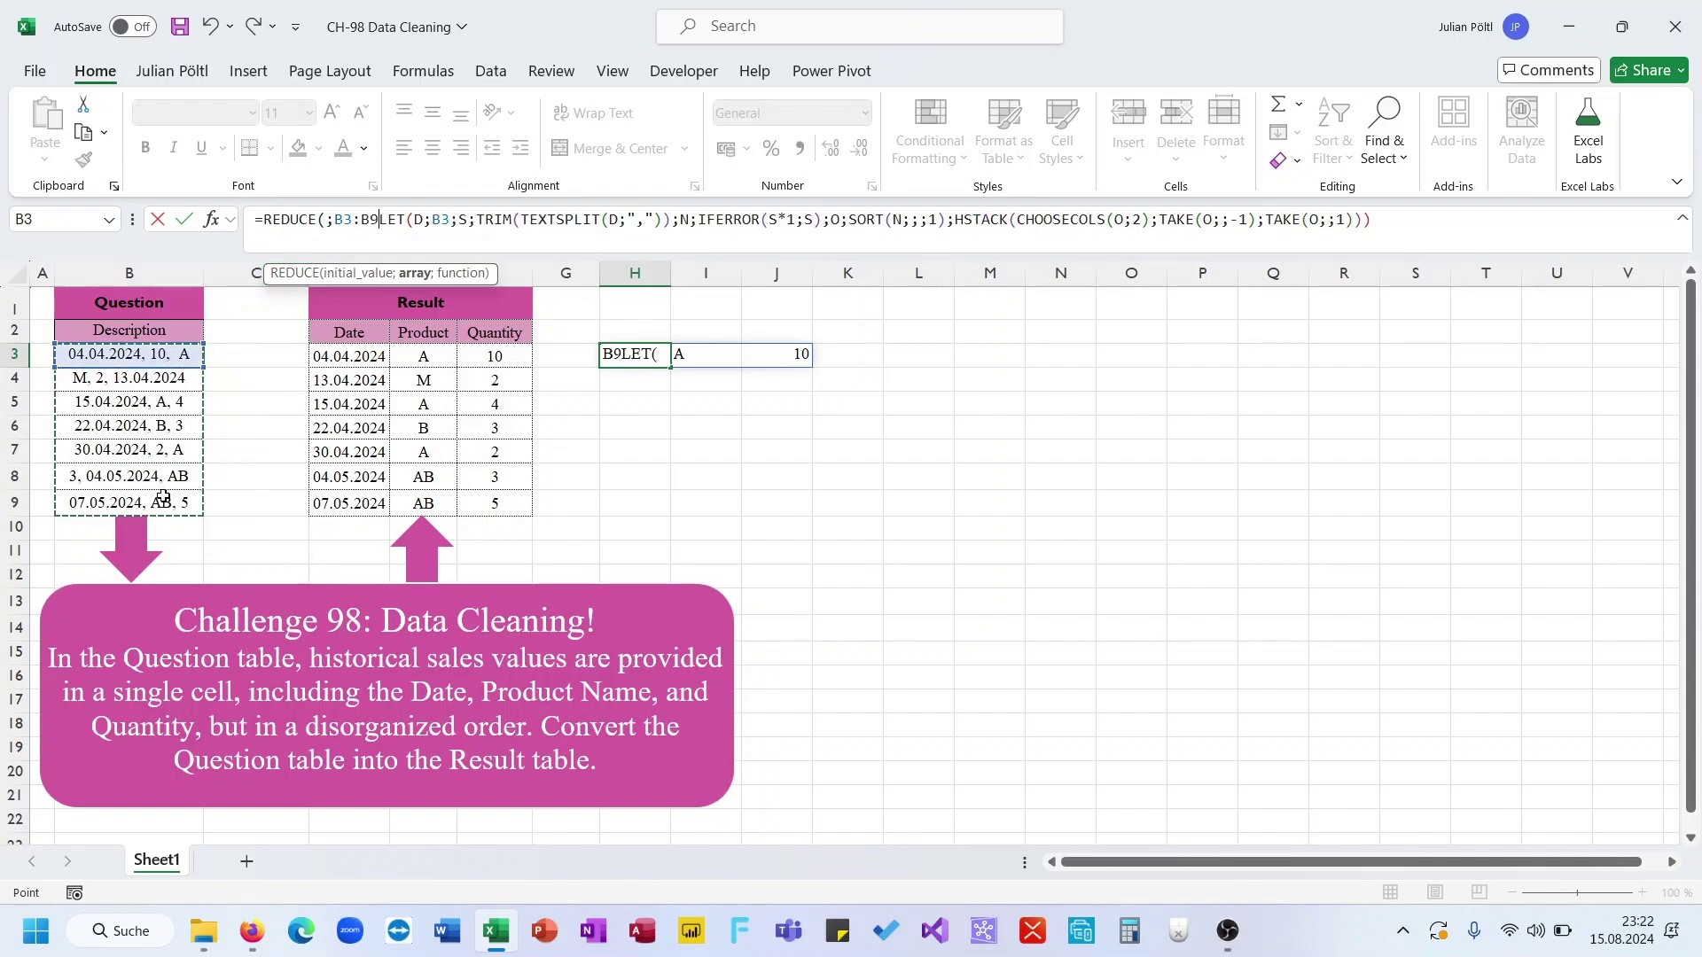
pyautogui.write(';')
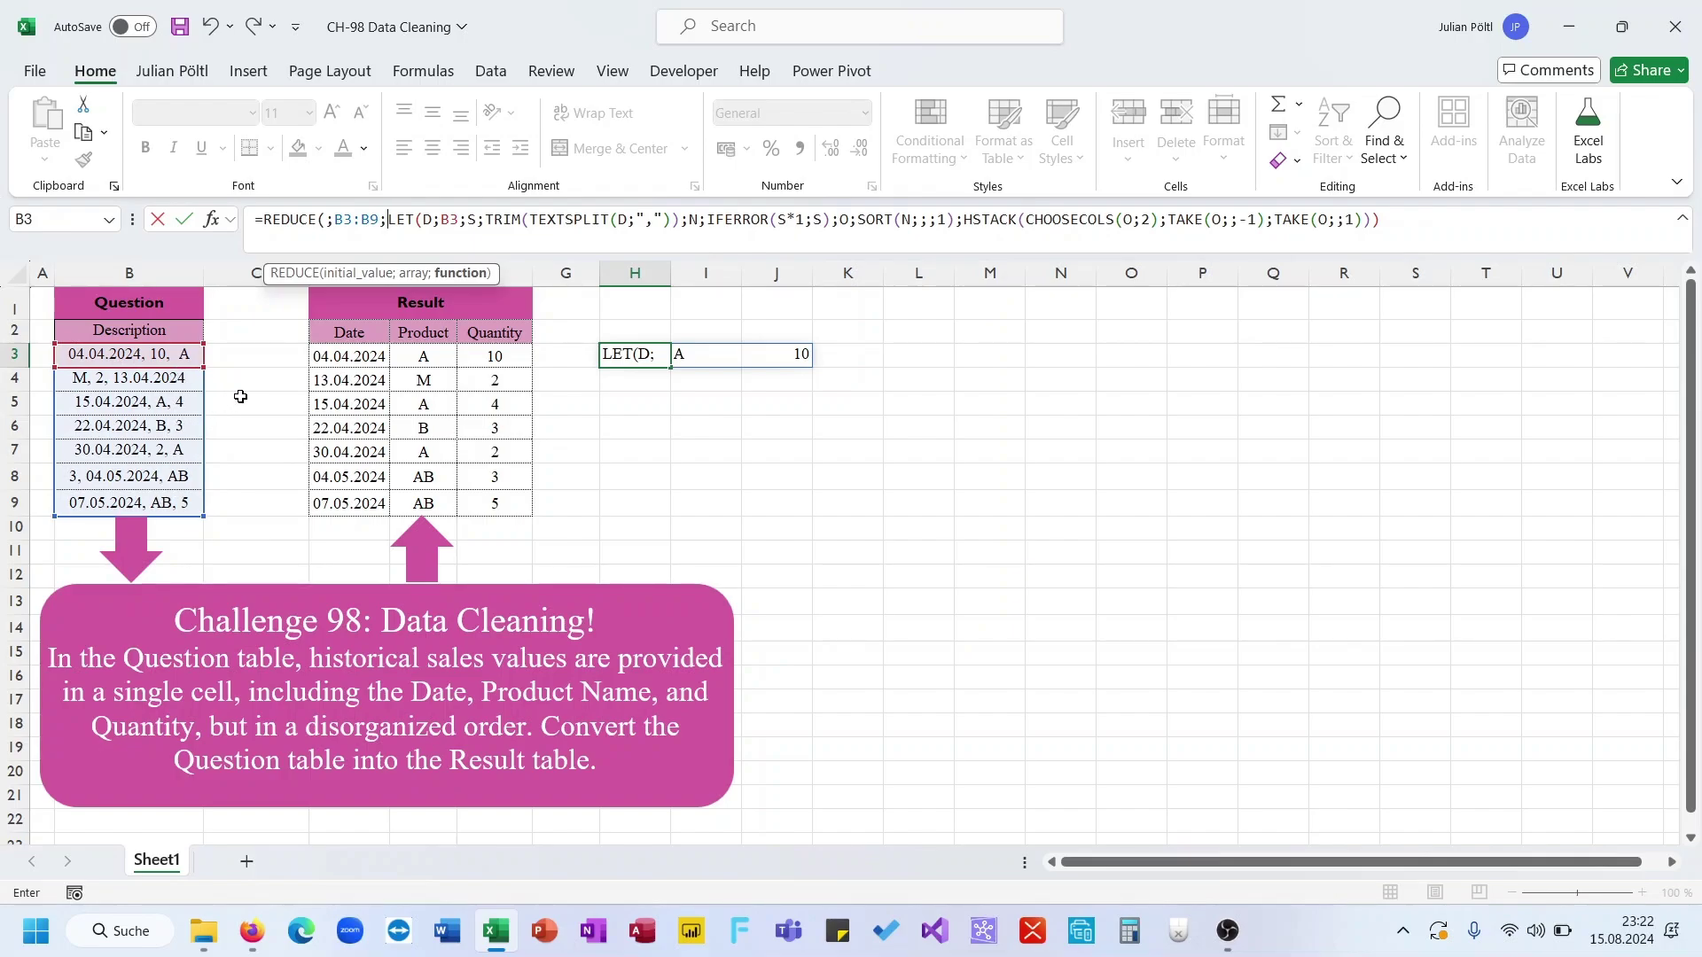
# - Add a LAMBDA with parameters A and D in front of the LET as the REDUCE function
pyautogui.write('LAMBDA(')
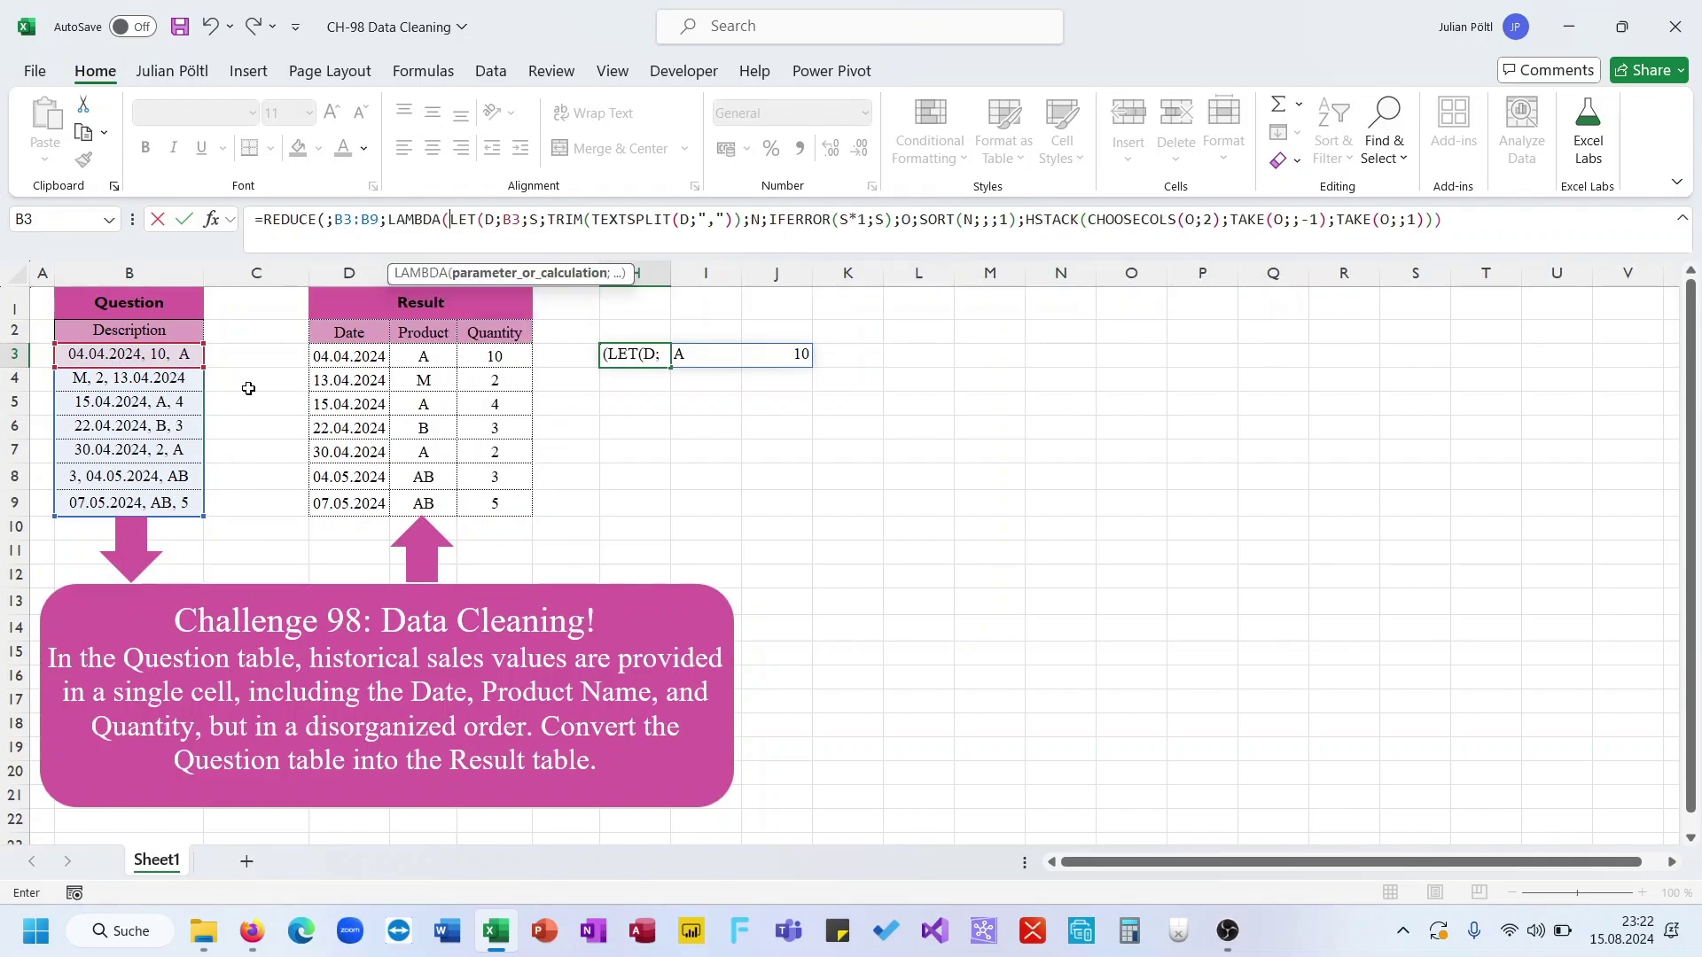
pyautogui.write('A;B;')
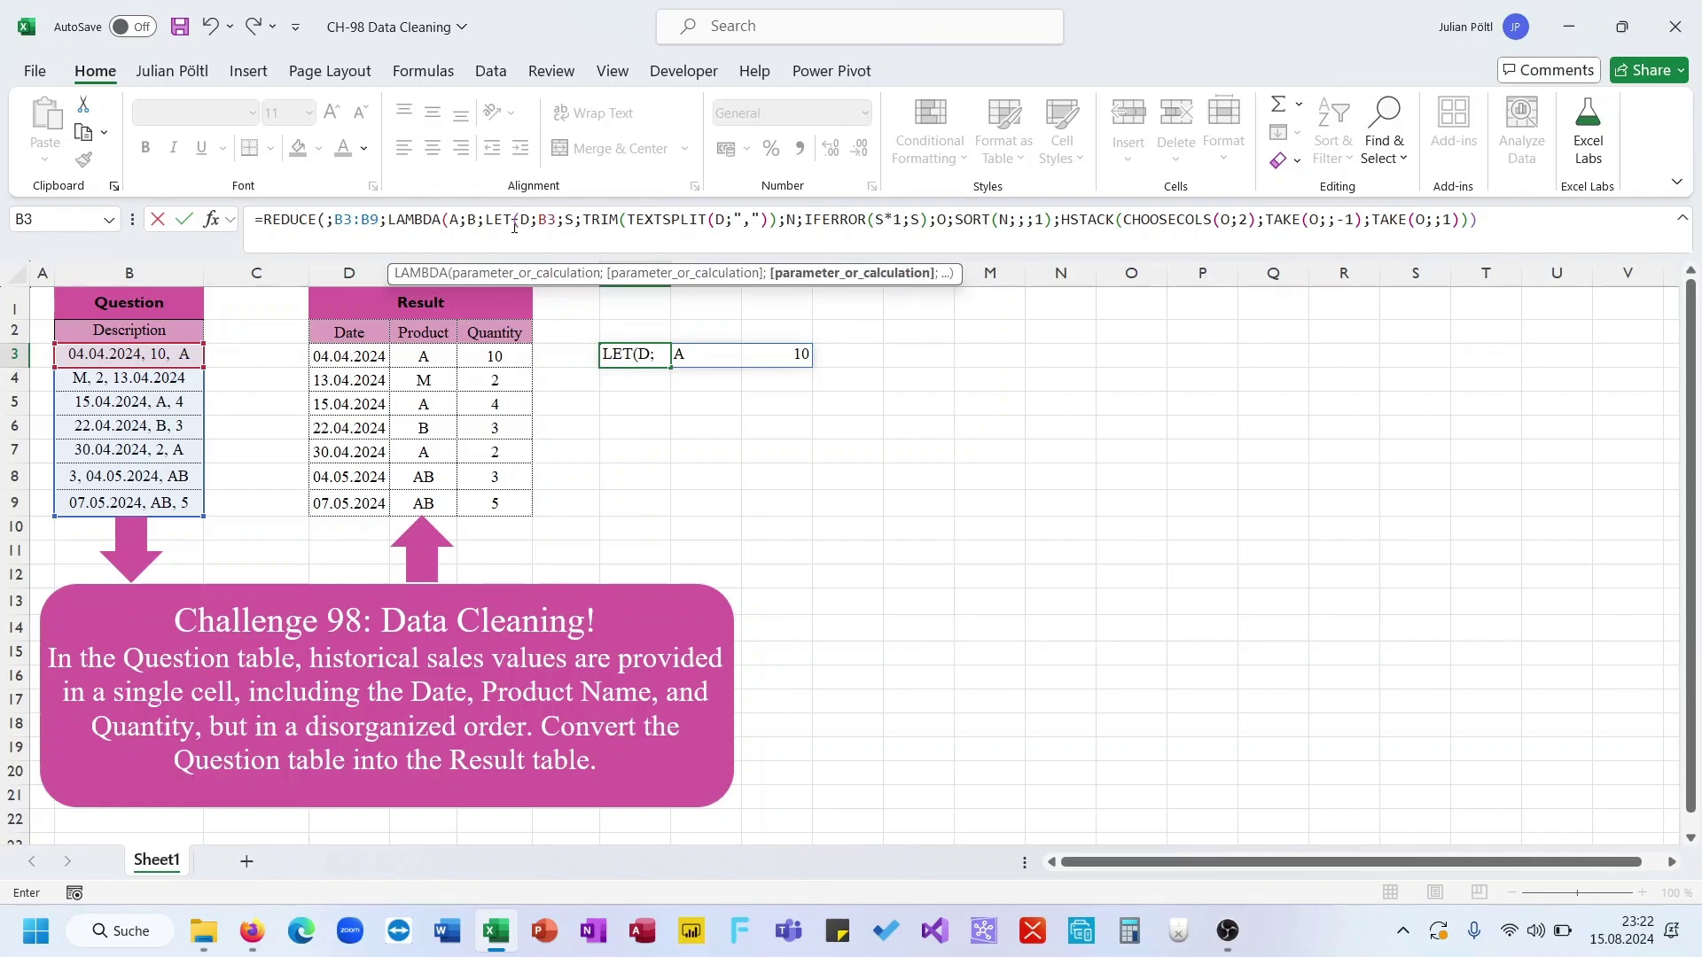
pyautogui.click(476, 221)
pyautogui.press('BackSpace')
pyautogui.write('D')
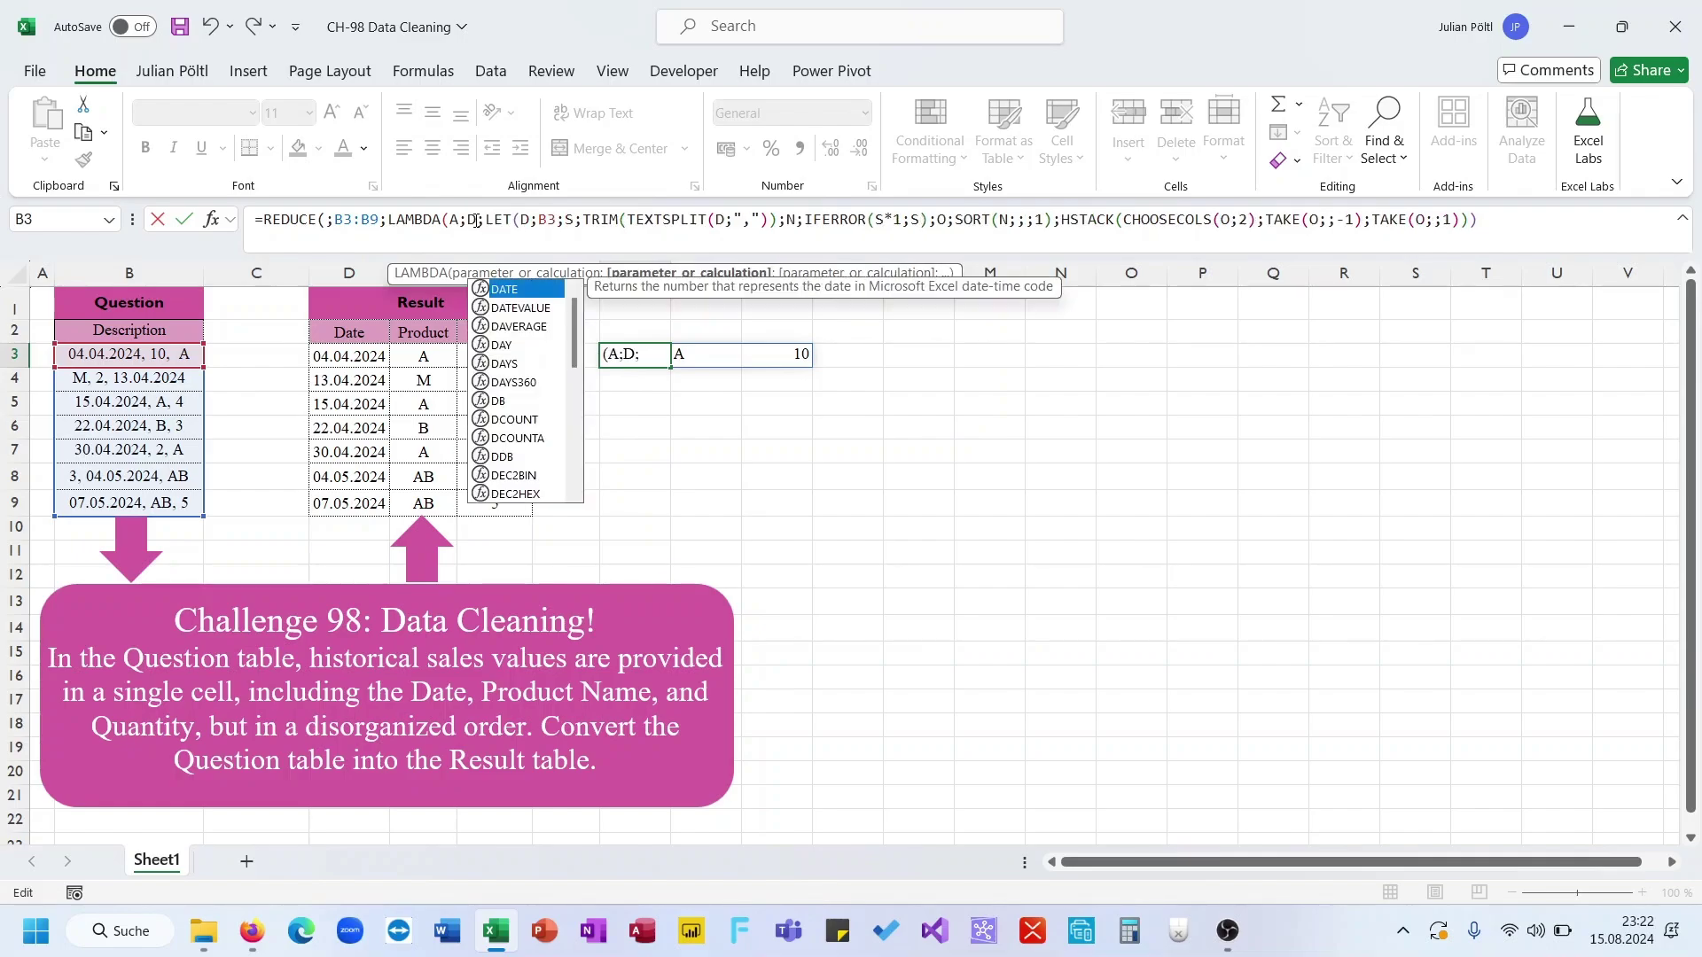
# - Remove the name D and its value B3 from the LET and close the LAMBDA and REDUCE brackets in H3
pyautogui.click(565, 222)
pyautogui.press('BackSpace')
pyautogui.press('BackSpace')
pyautogui.press('BackSpace')
pyautogui.press('BackSpace')
pyautogui.press('BackSpace')
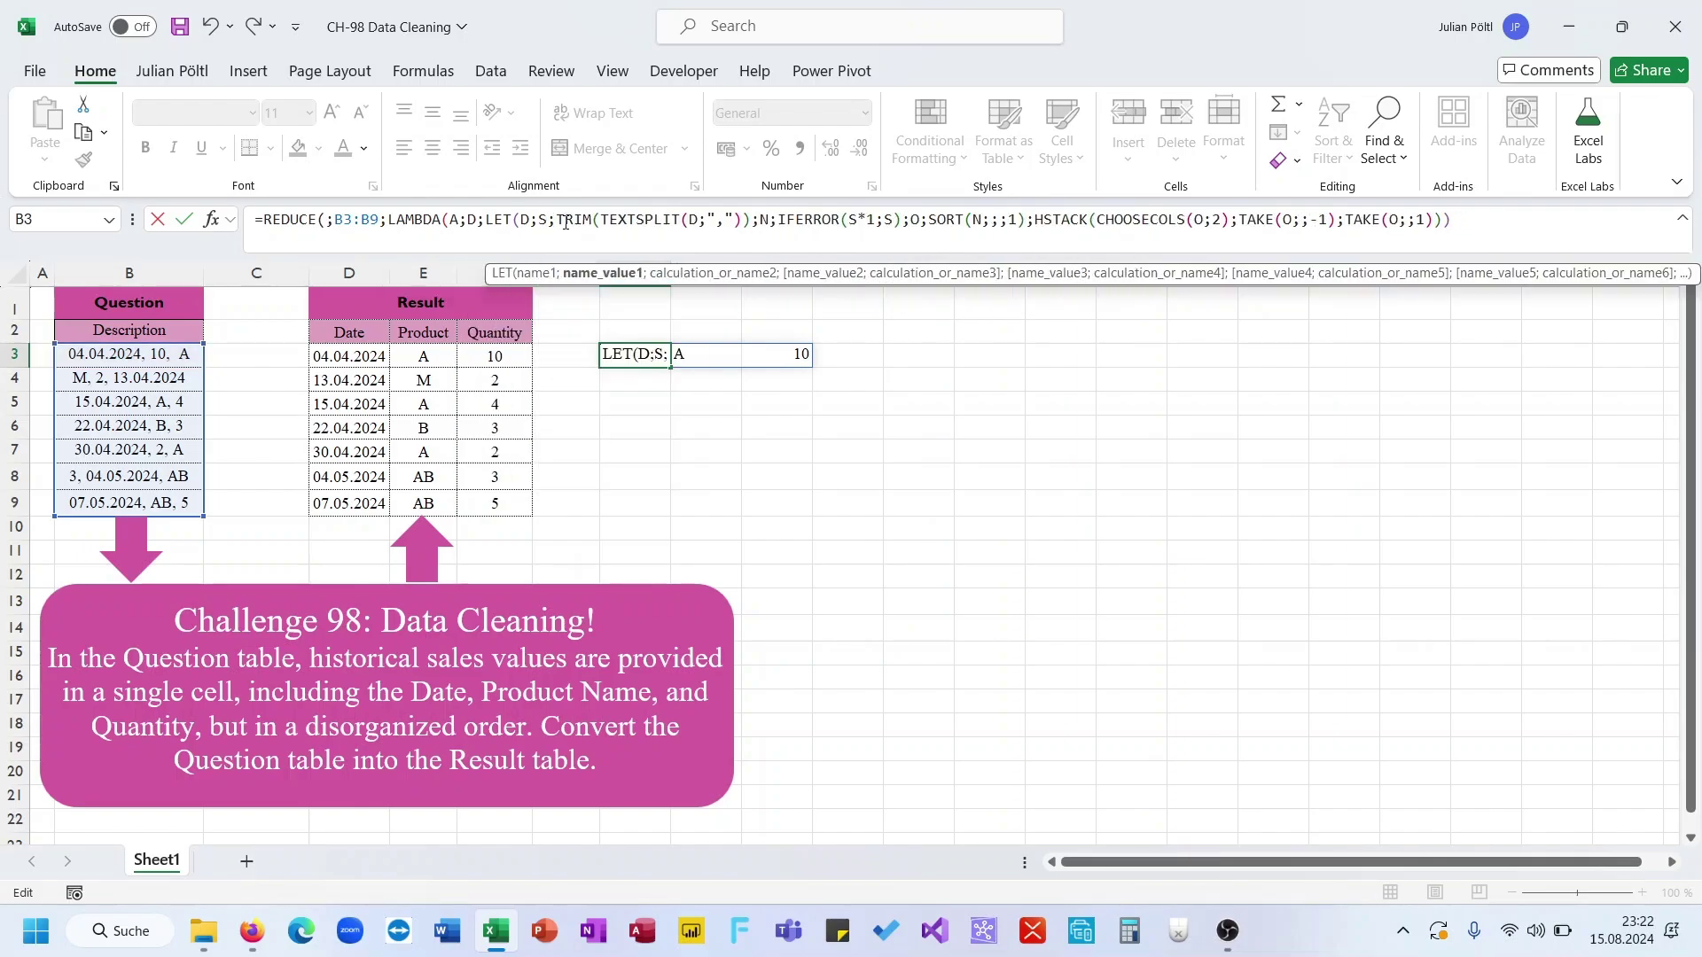
pyautogui.click(1479, 231)
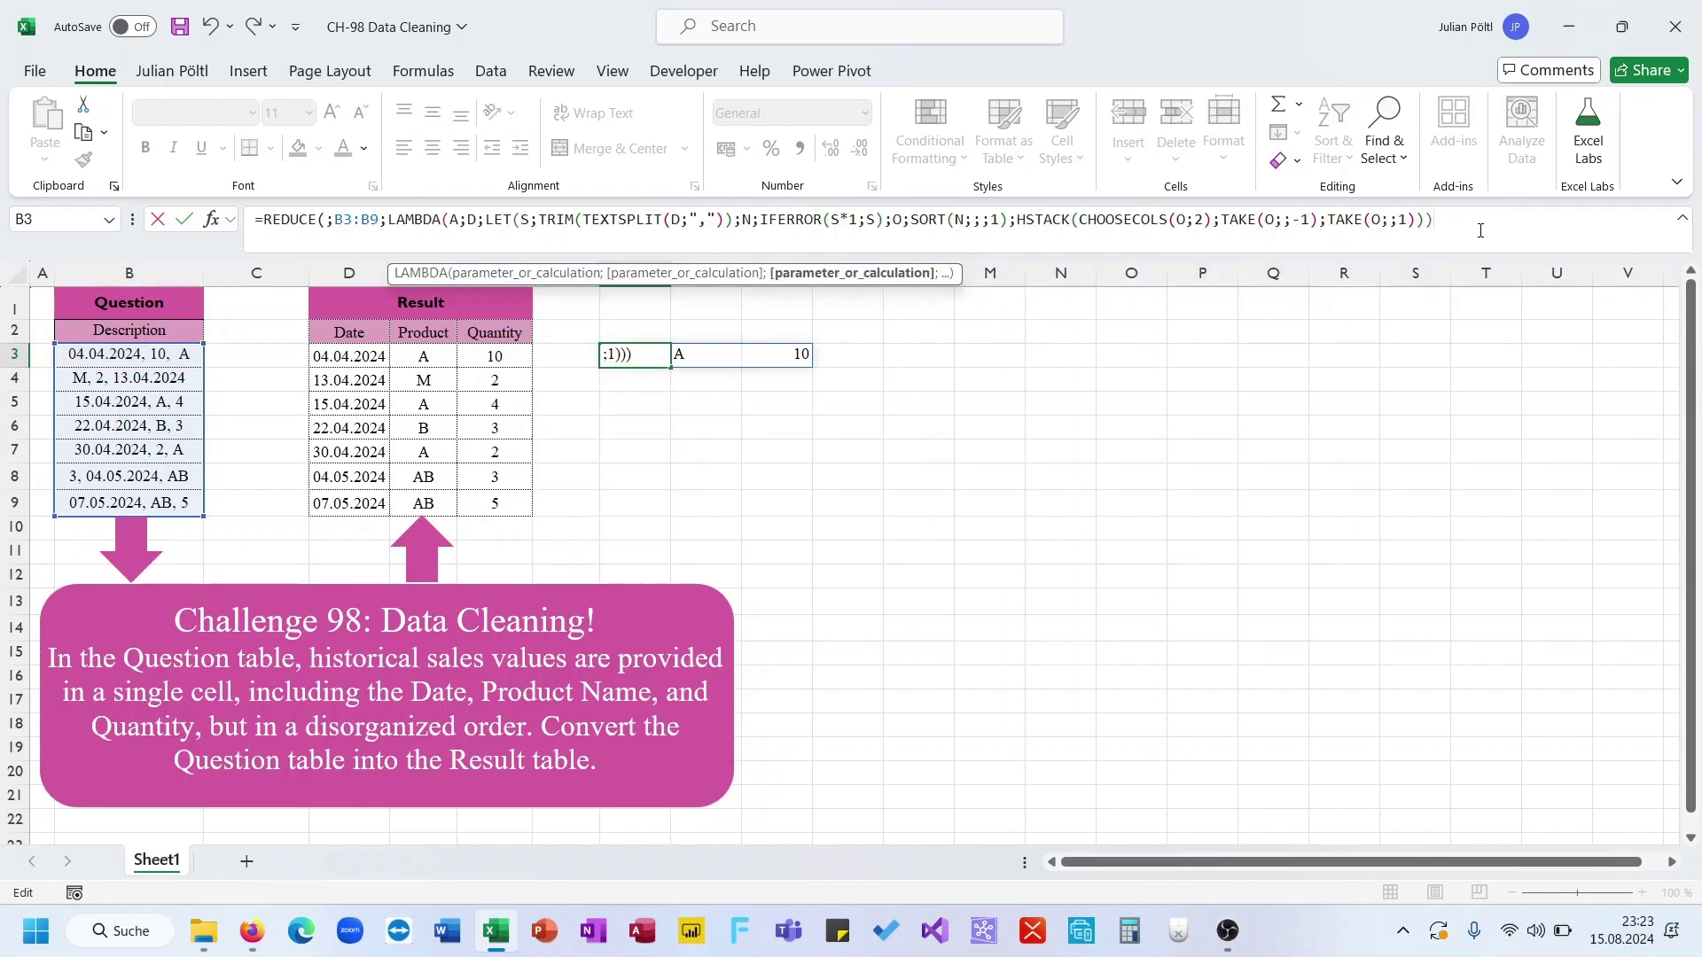
pyautogui.write('))')
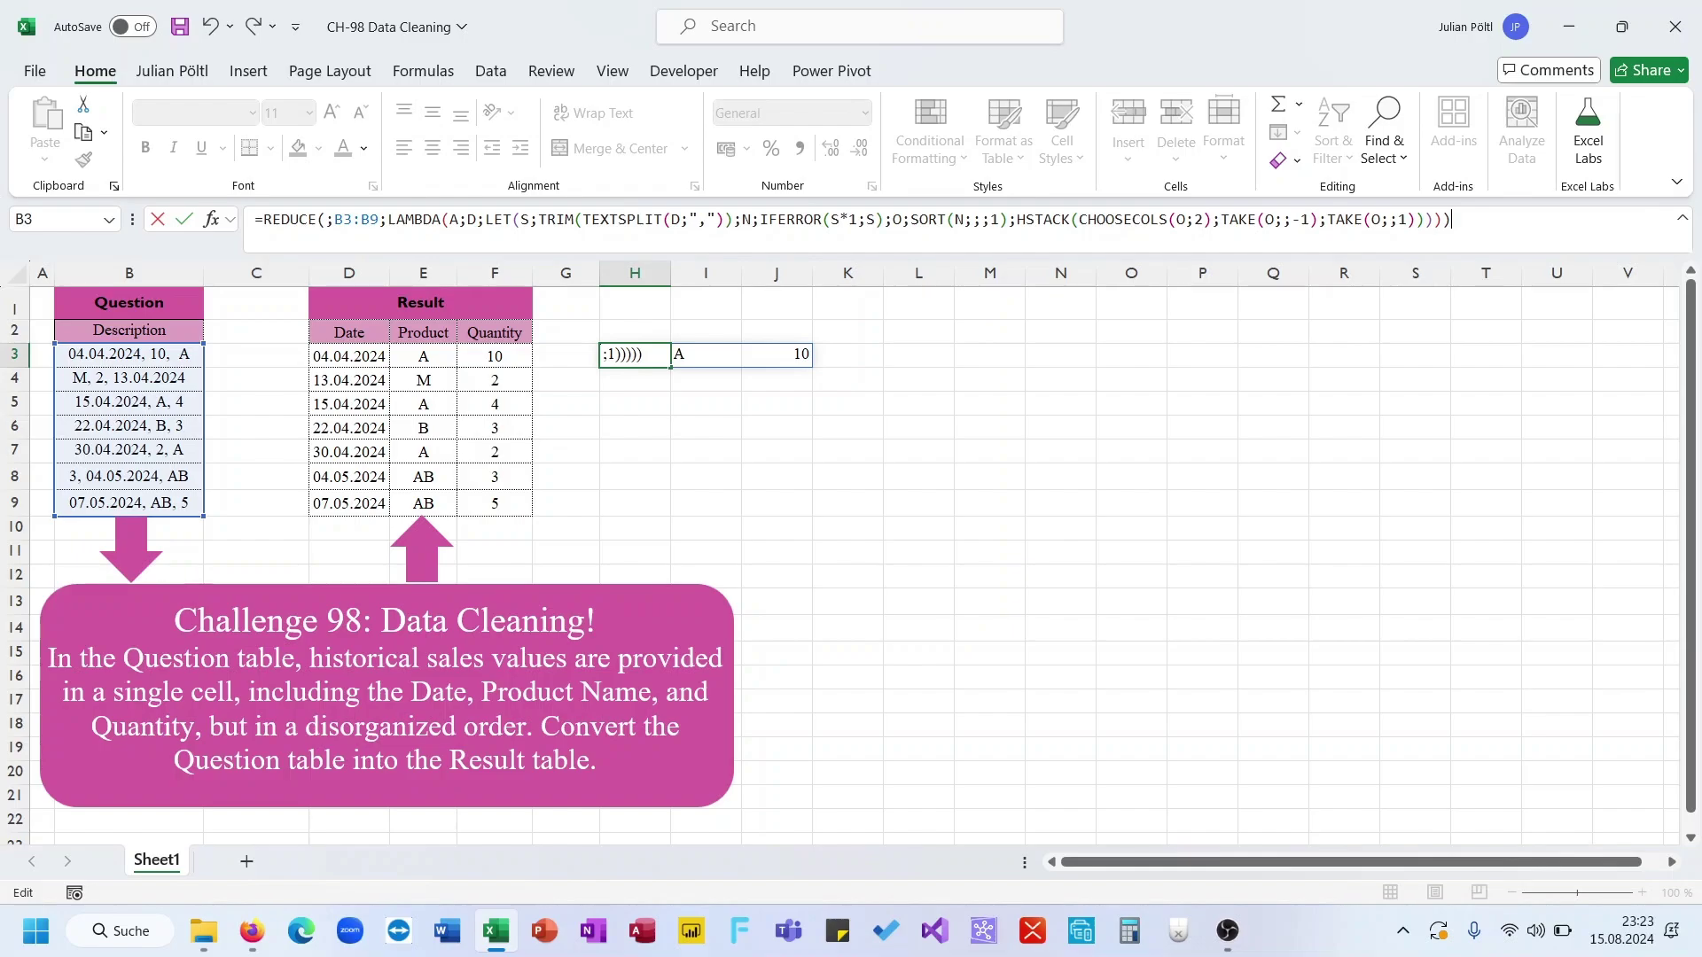
pyautogui.hotkey('alt', 'Tab')
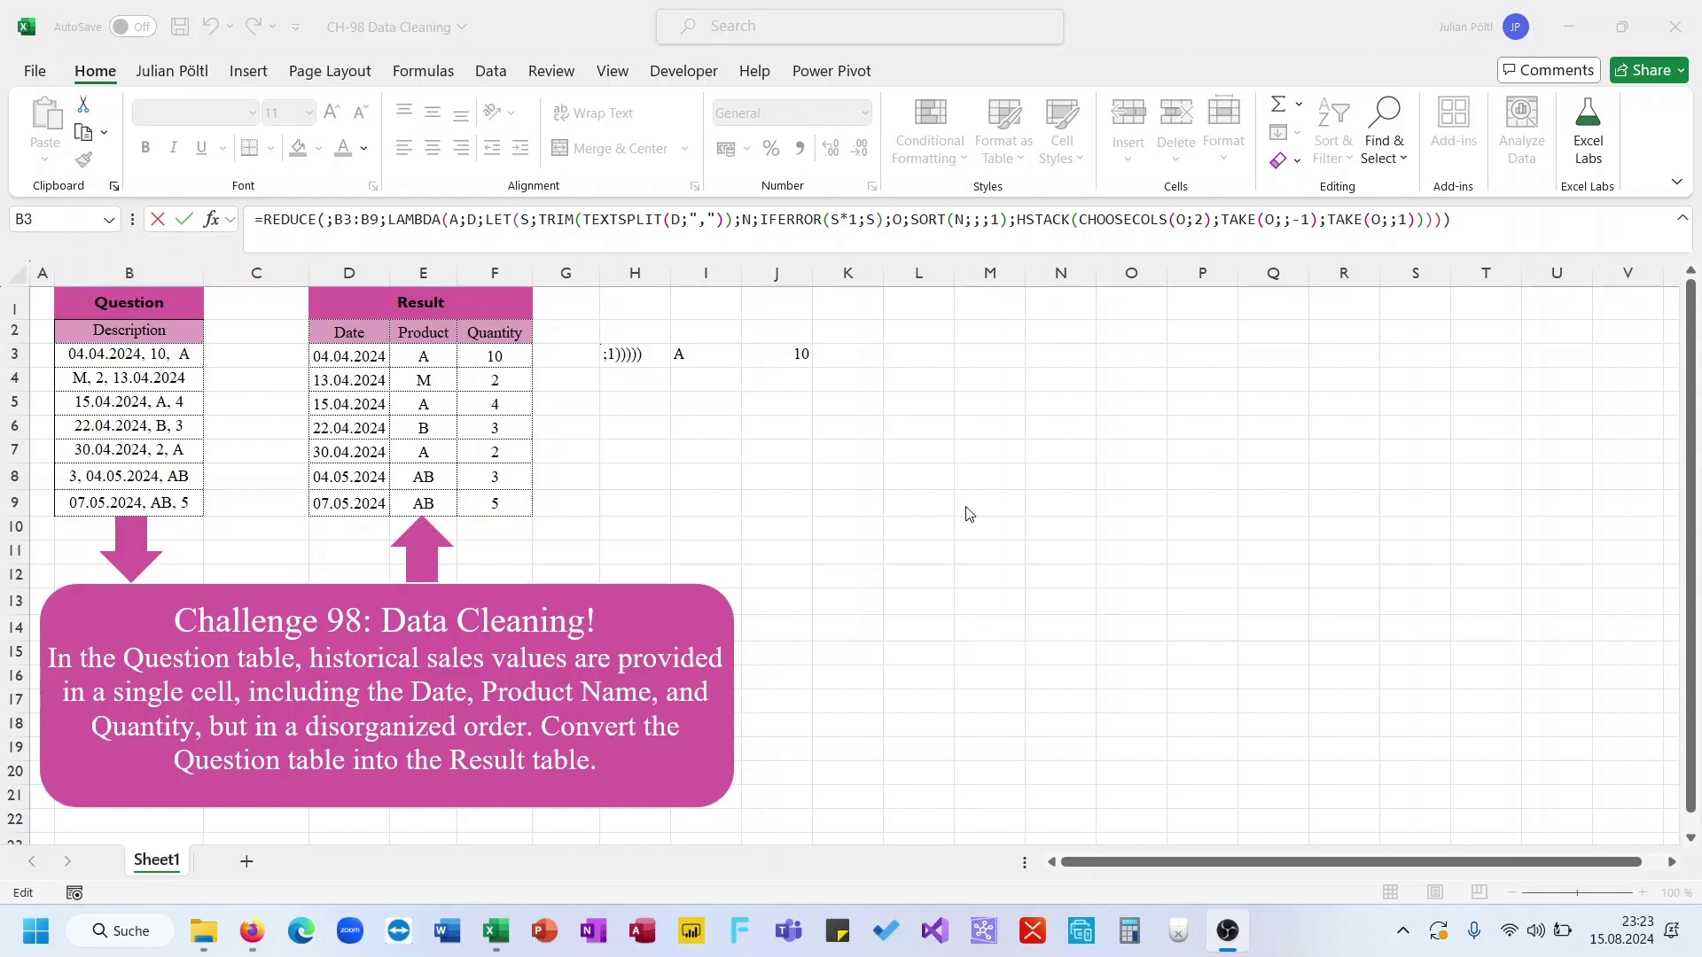
# - Compare the REDUCE result in H3:J3 with the Result table's last row, D9:F9
pyautogui.moveTo(976, 429); pyautogui.dragTo(1131, 498)
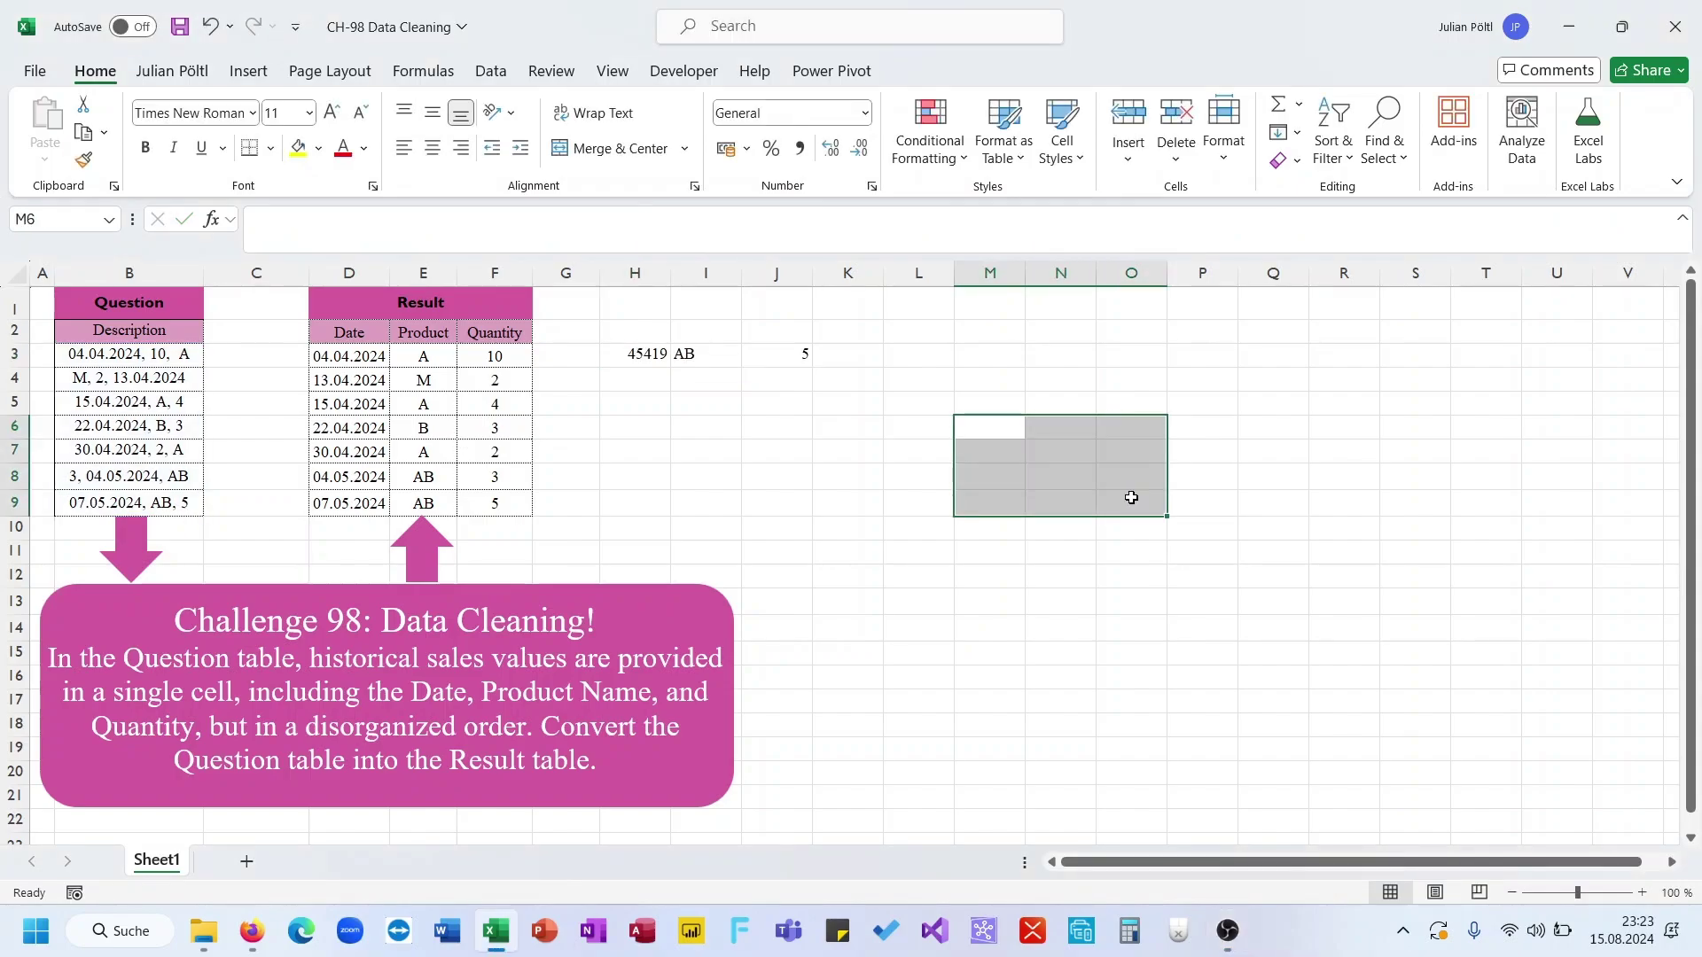
pyautogui.click(656, 358)
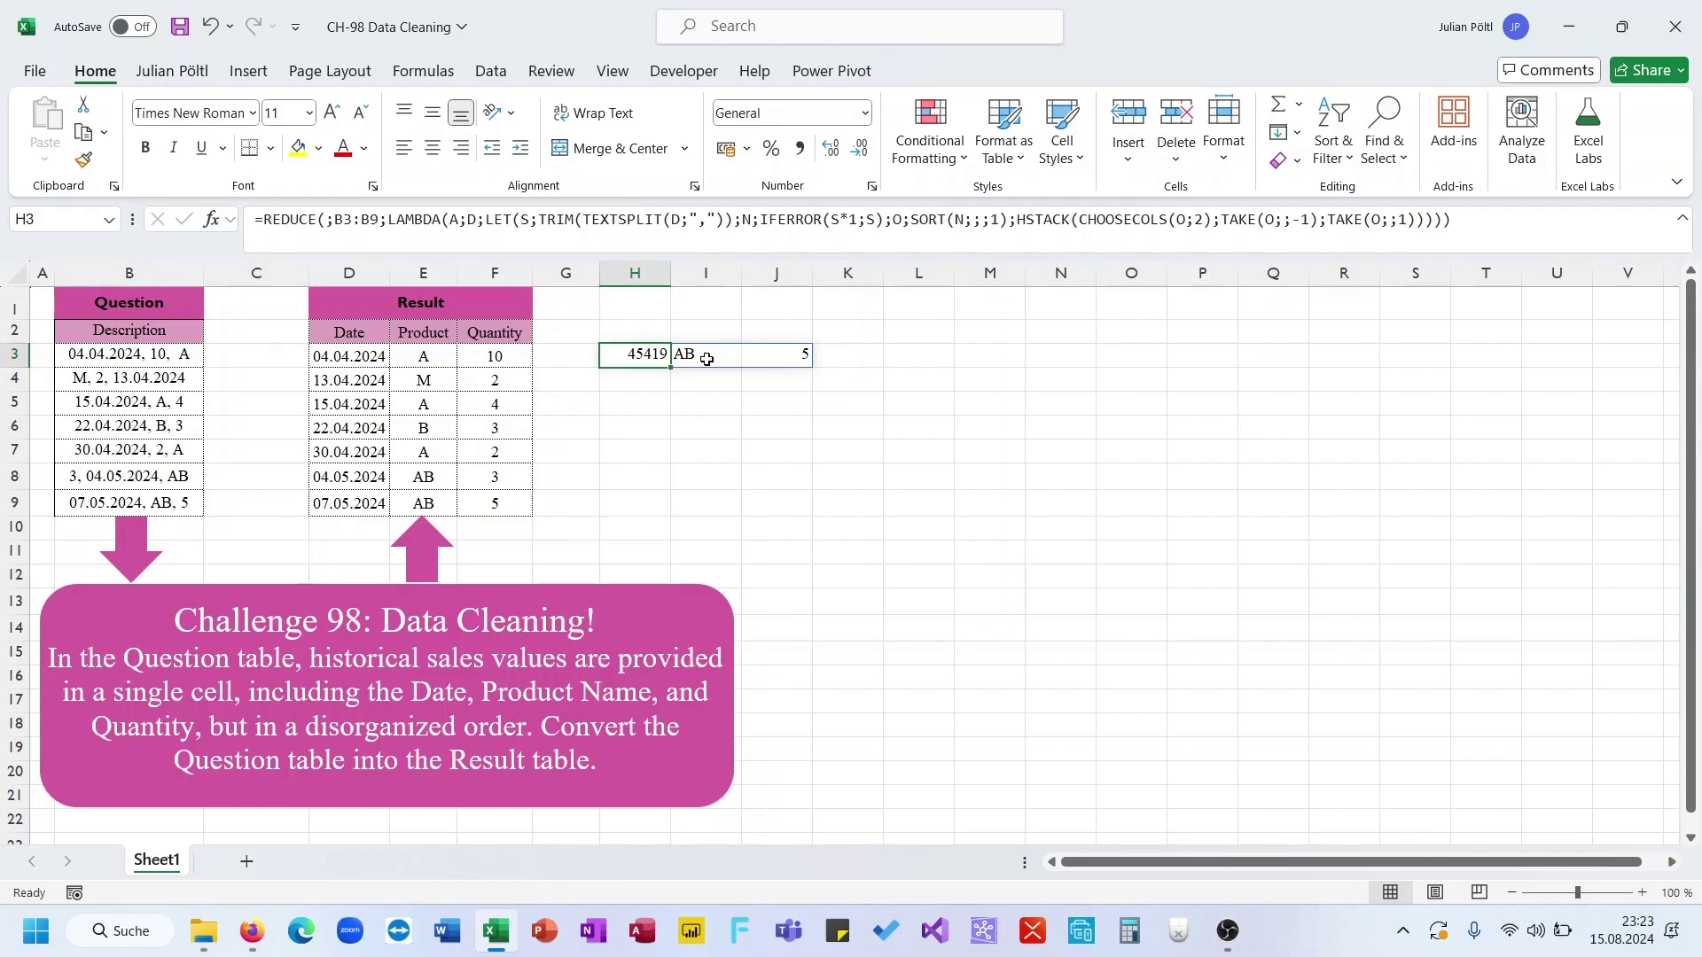
pyautogui.moveTo(364, 502); pyautogui.dragTo(465, 509)
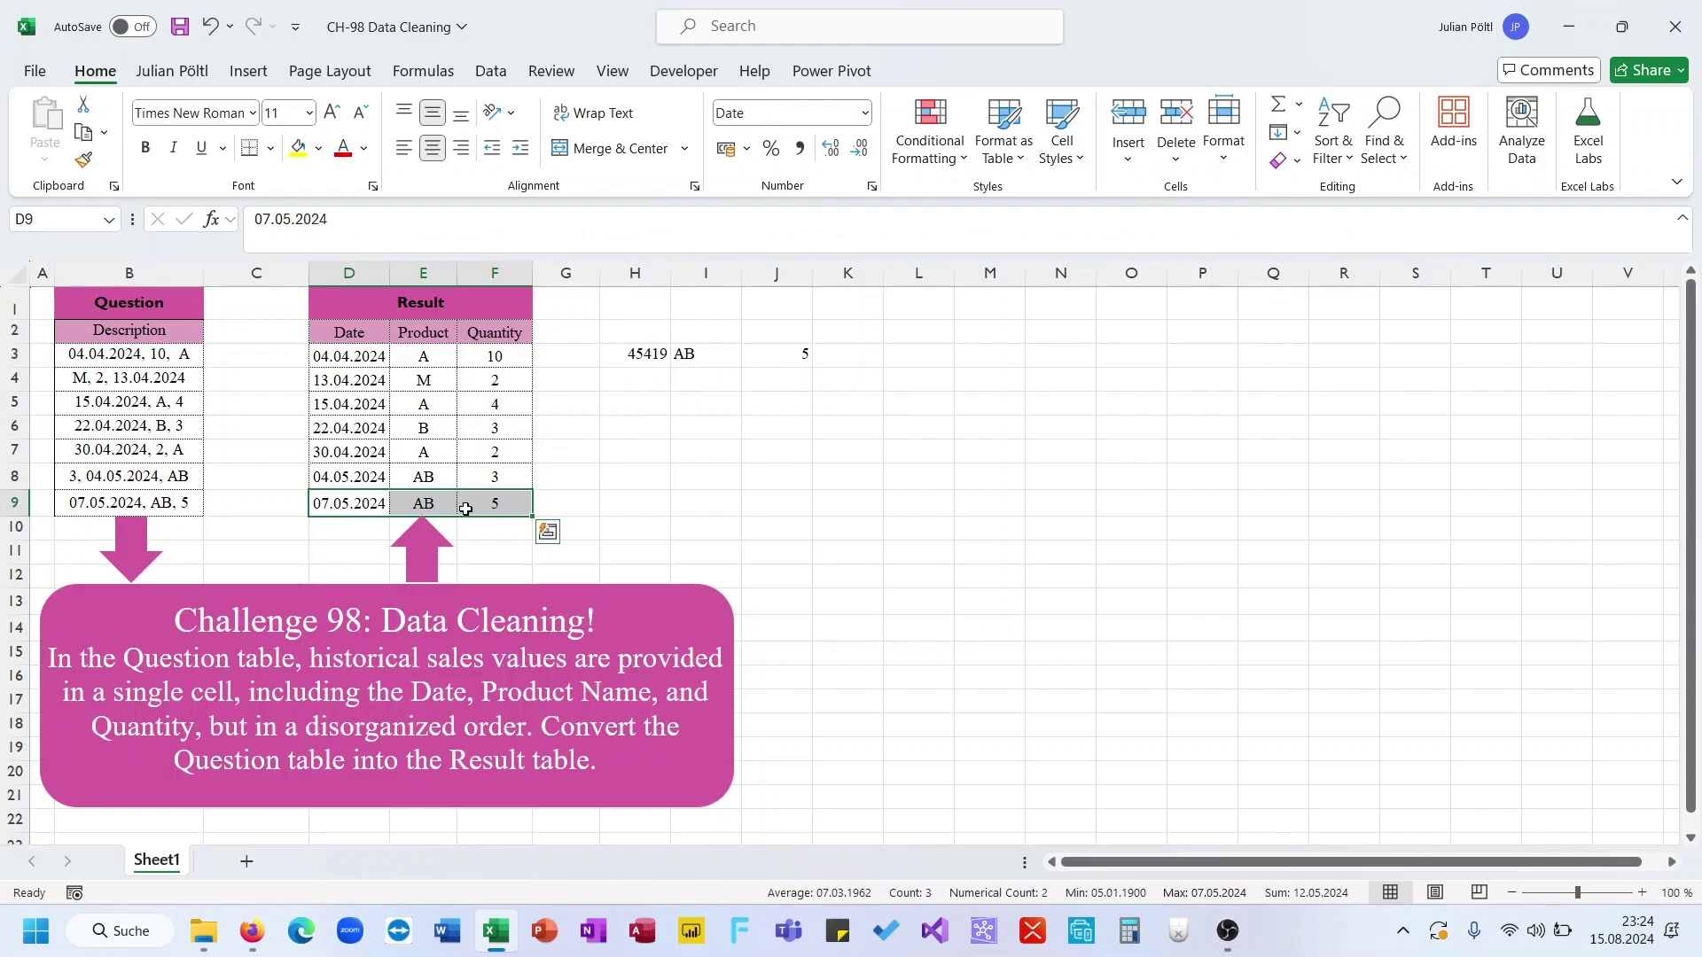
# - Wrap the LET inside the H3 LAMBDA in a VSTACK with A as its first array and commit the formula
pyautogui.click(628, 360)
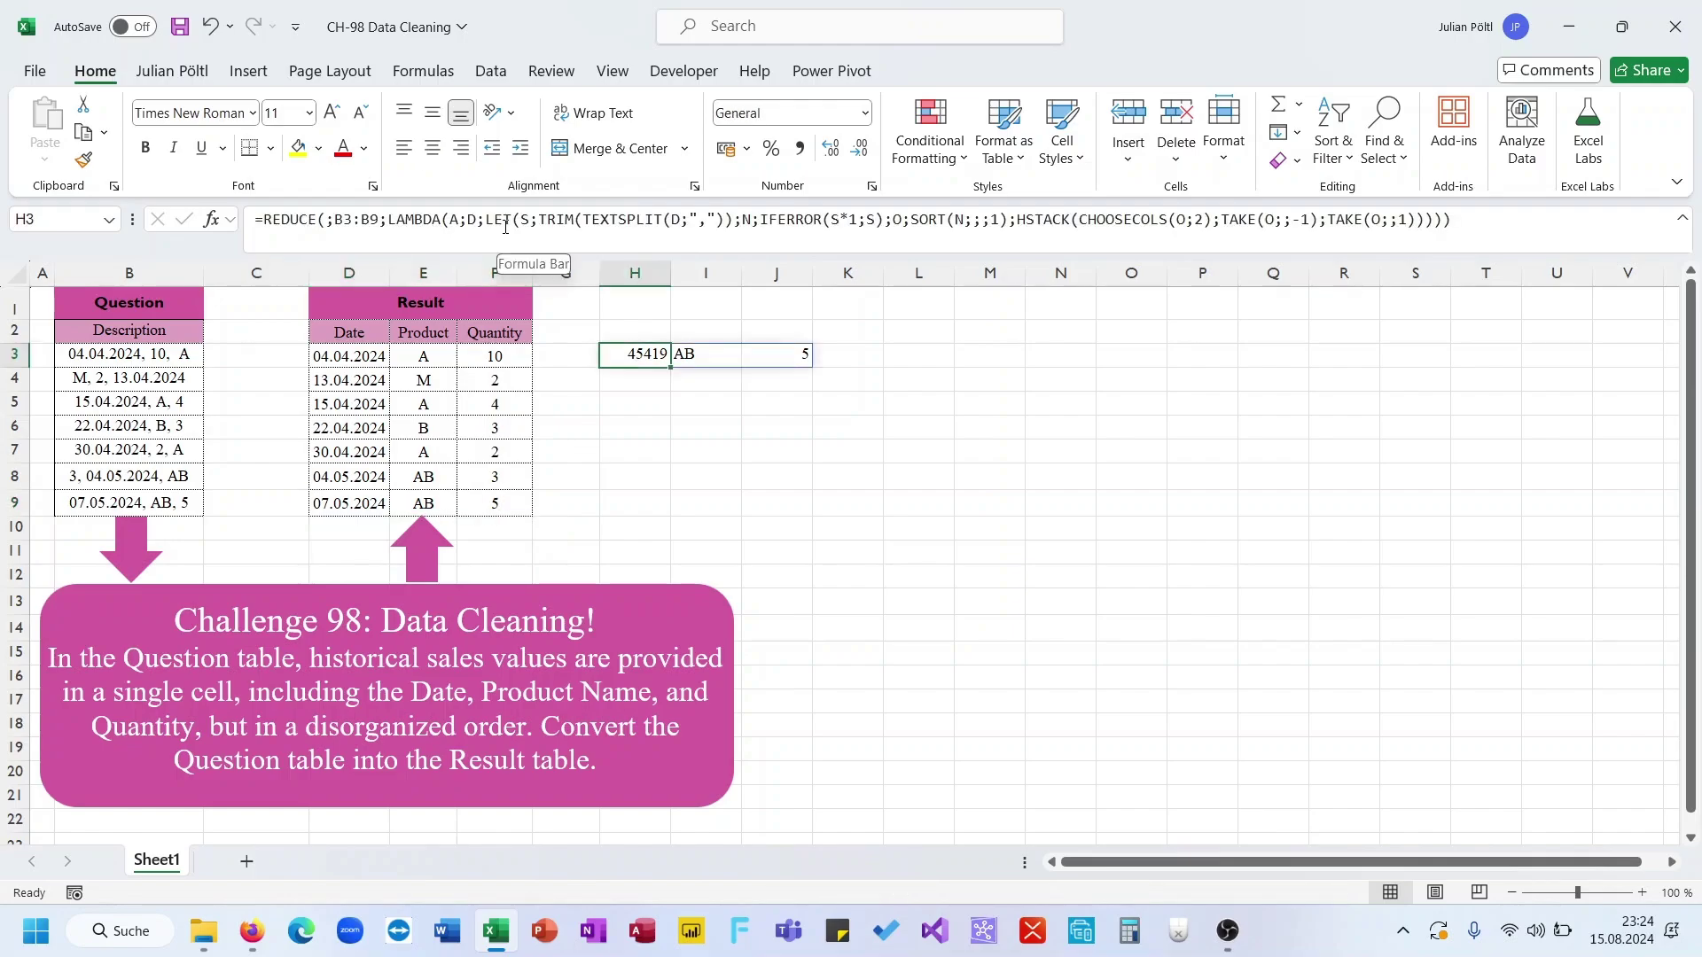
pyautogui.press('F2')
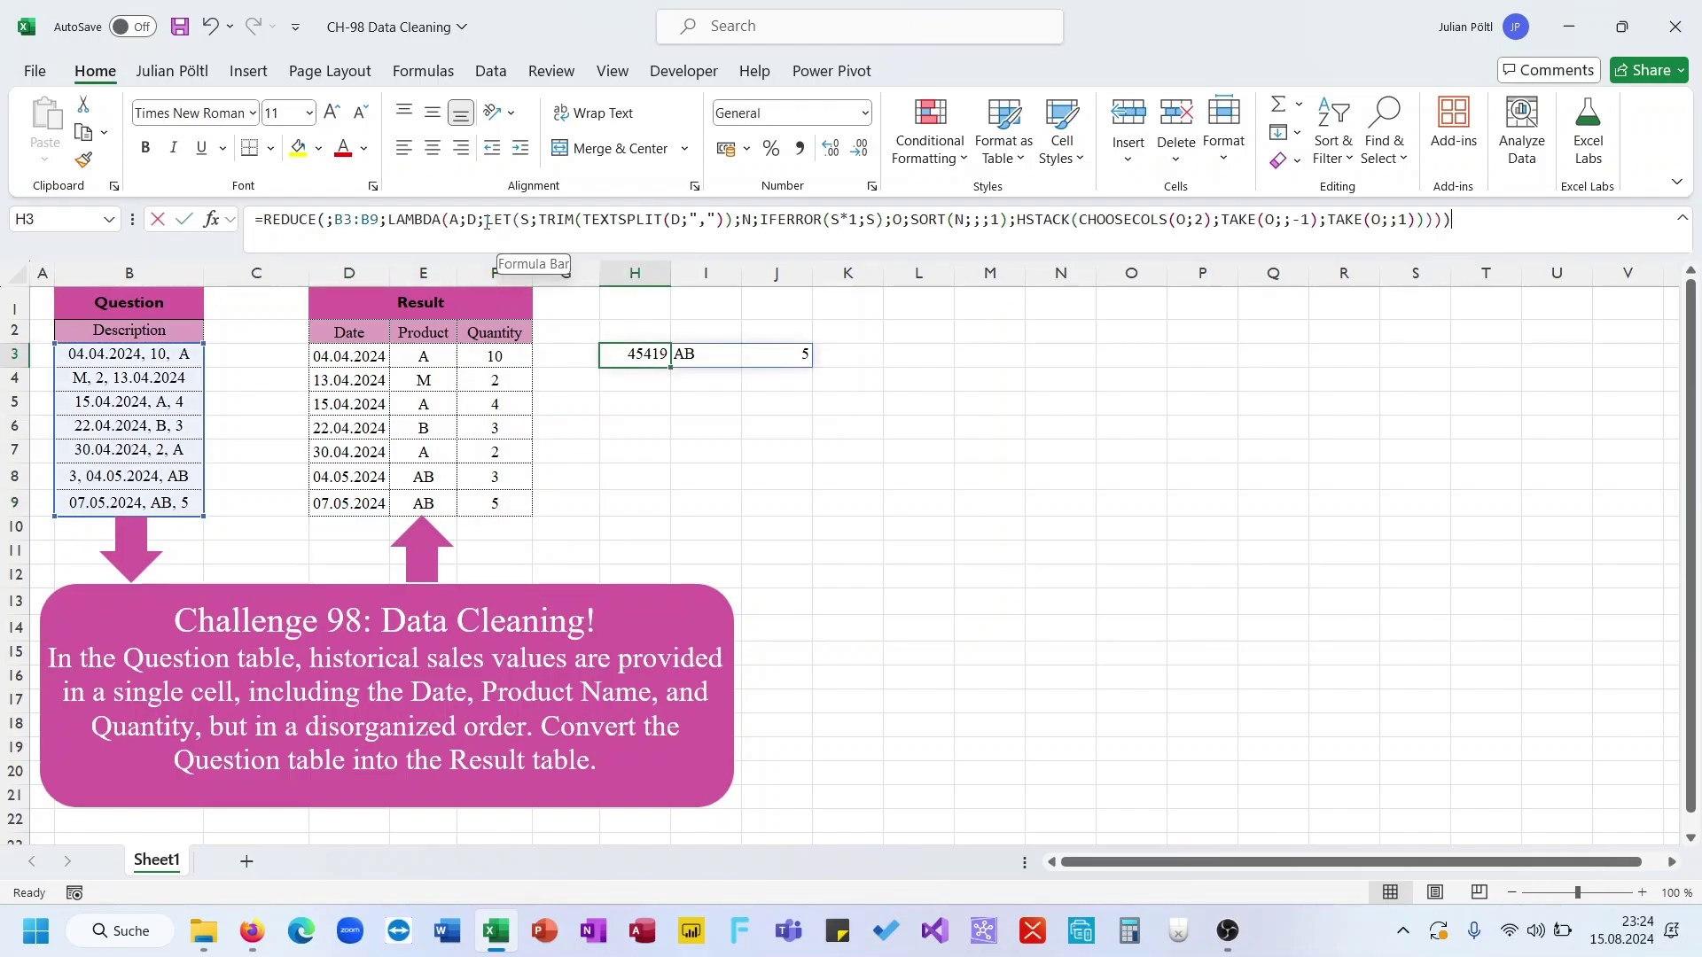
pyautogui.click(487, 222)
pyautogui.write('vst')
pyautogui.press('Tab')
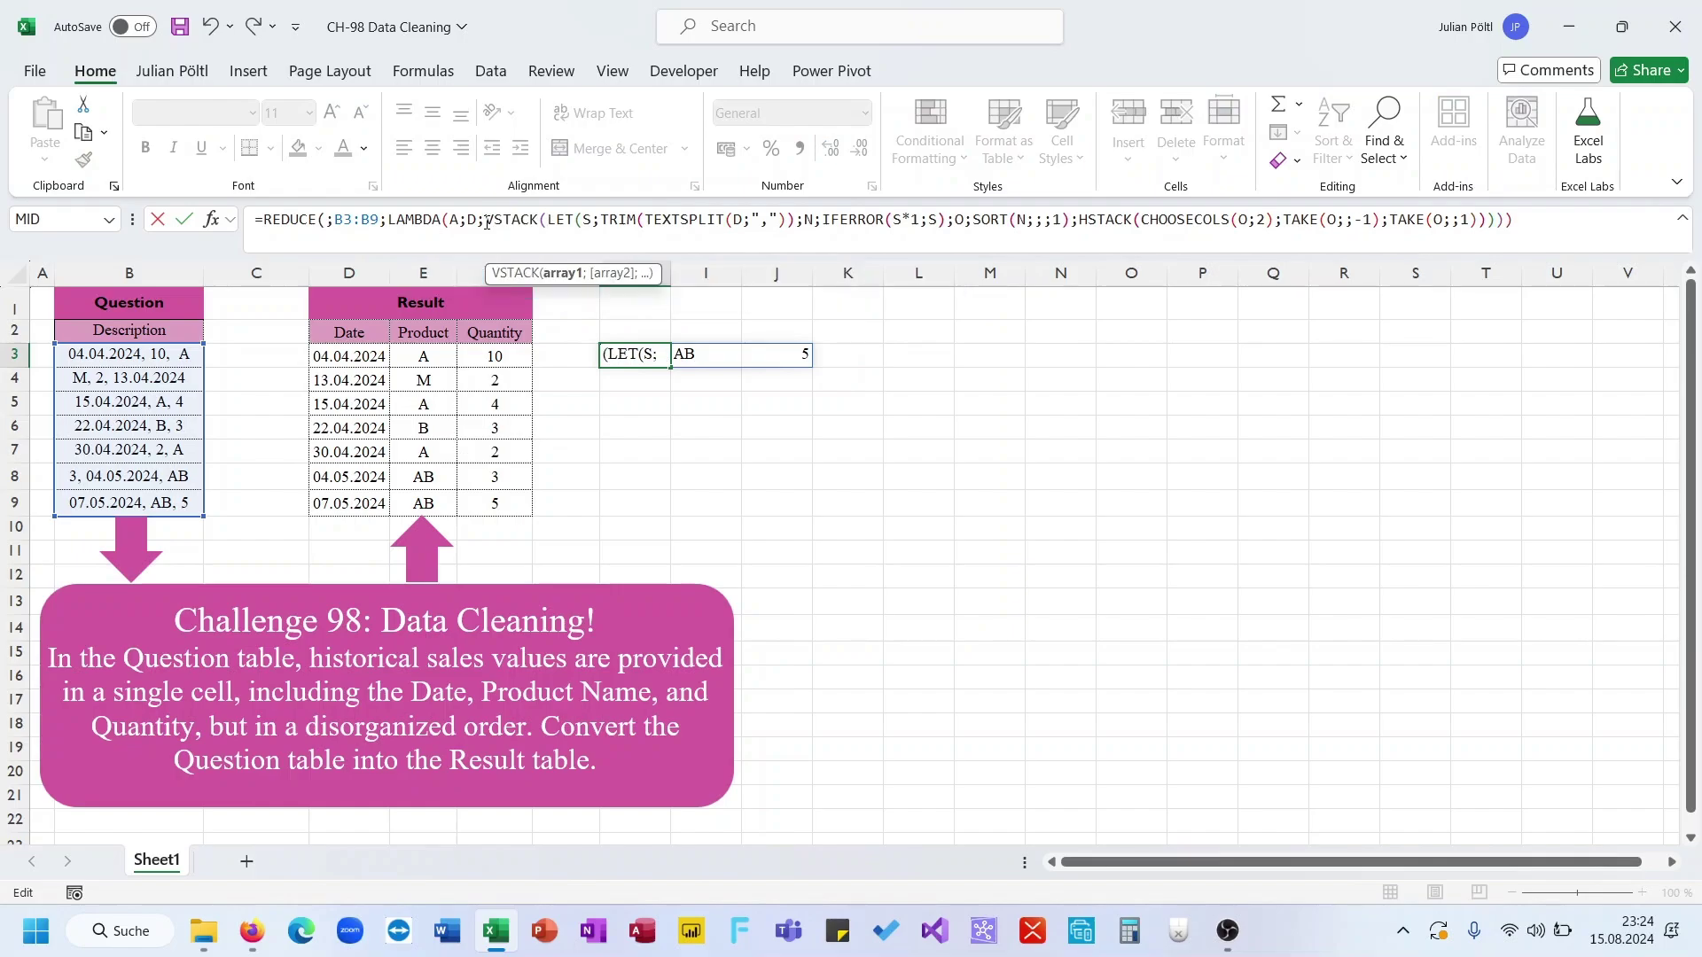
pyautogui.write('A;')
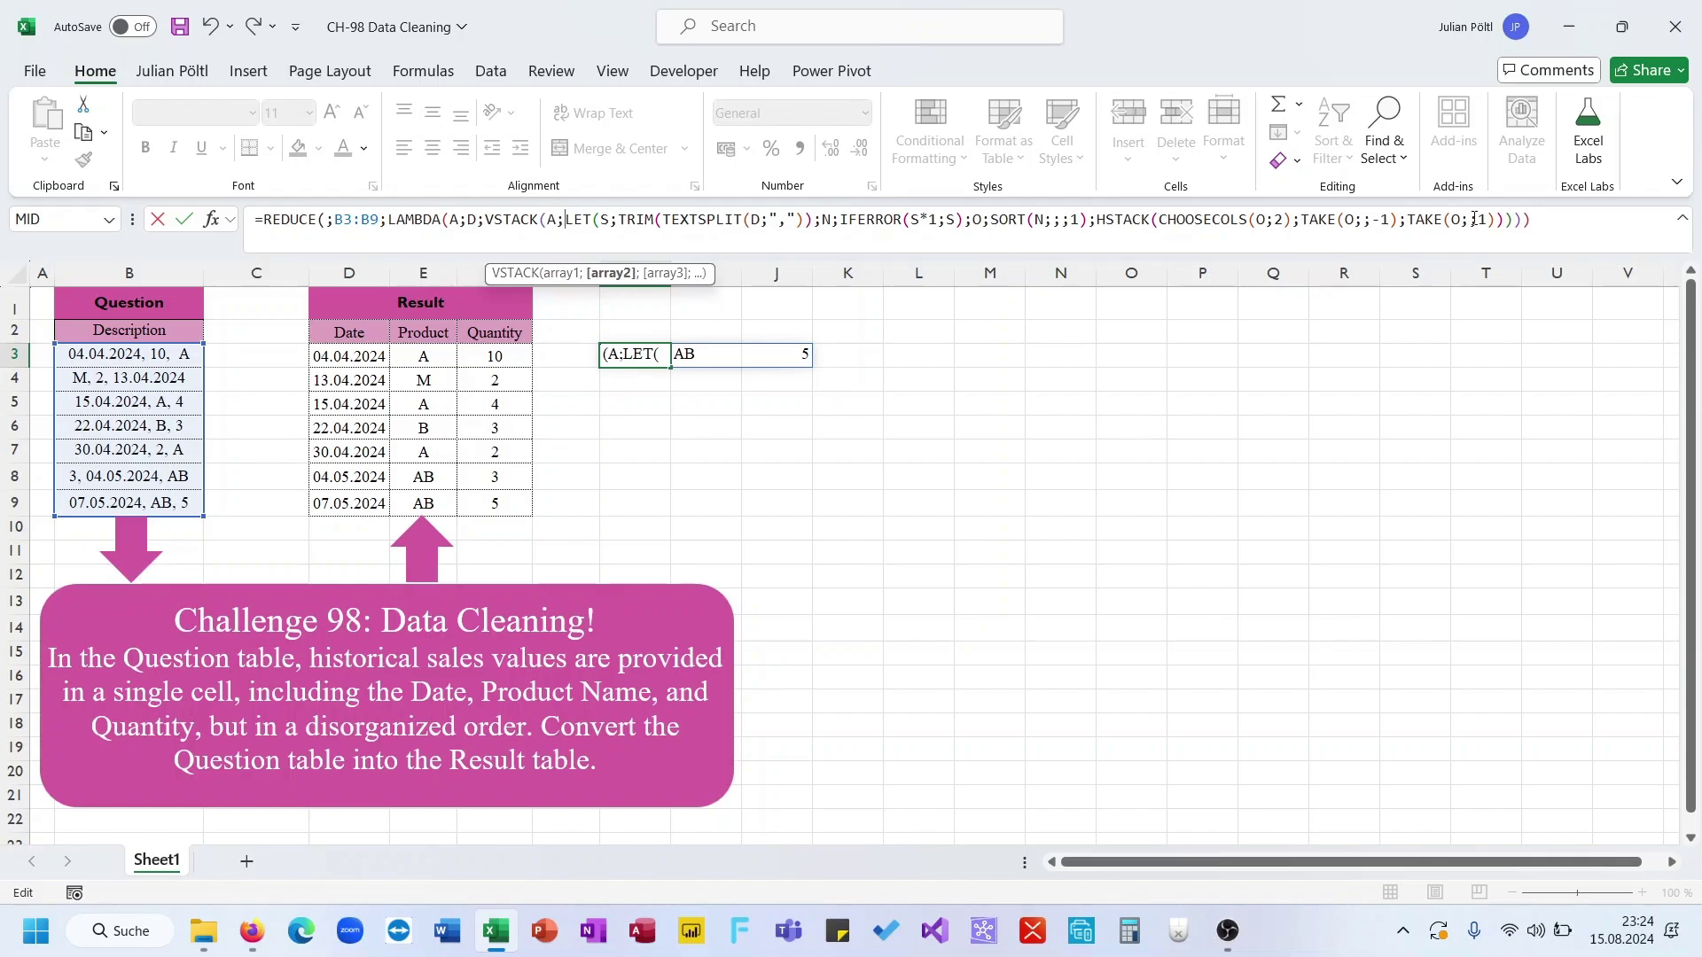
pyautogui.click(1512, 220)
pyautogui.write(')')
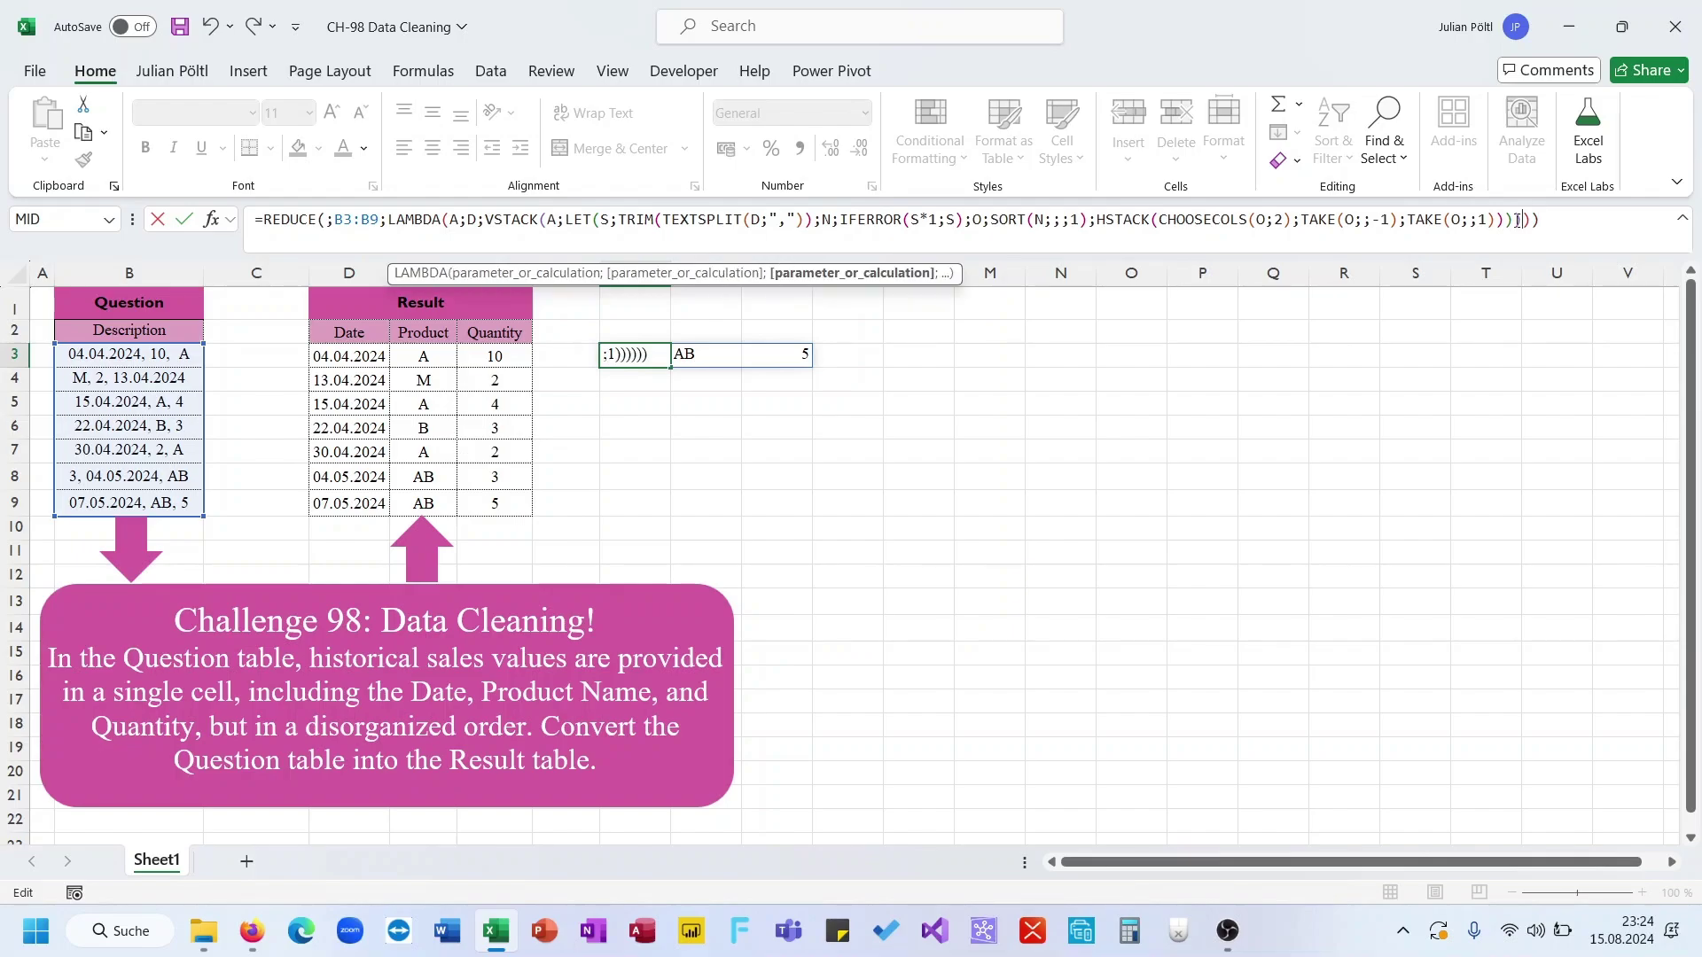
pyautogui.hotkey('ctrl', 'Return')
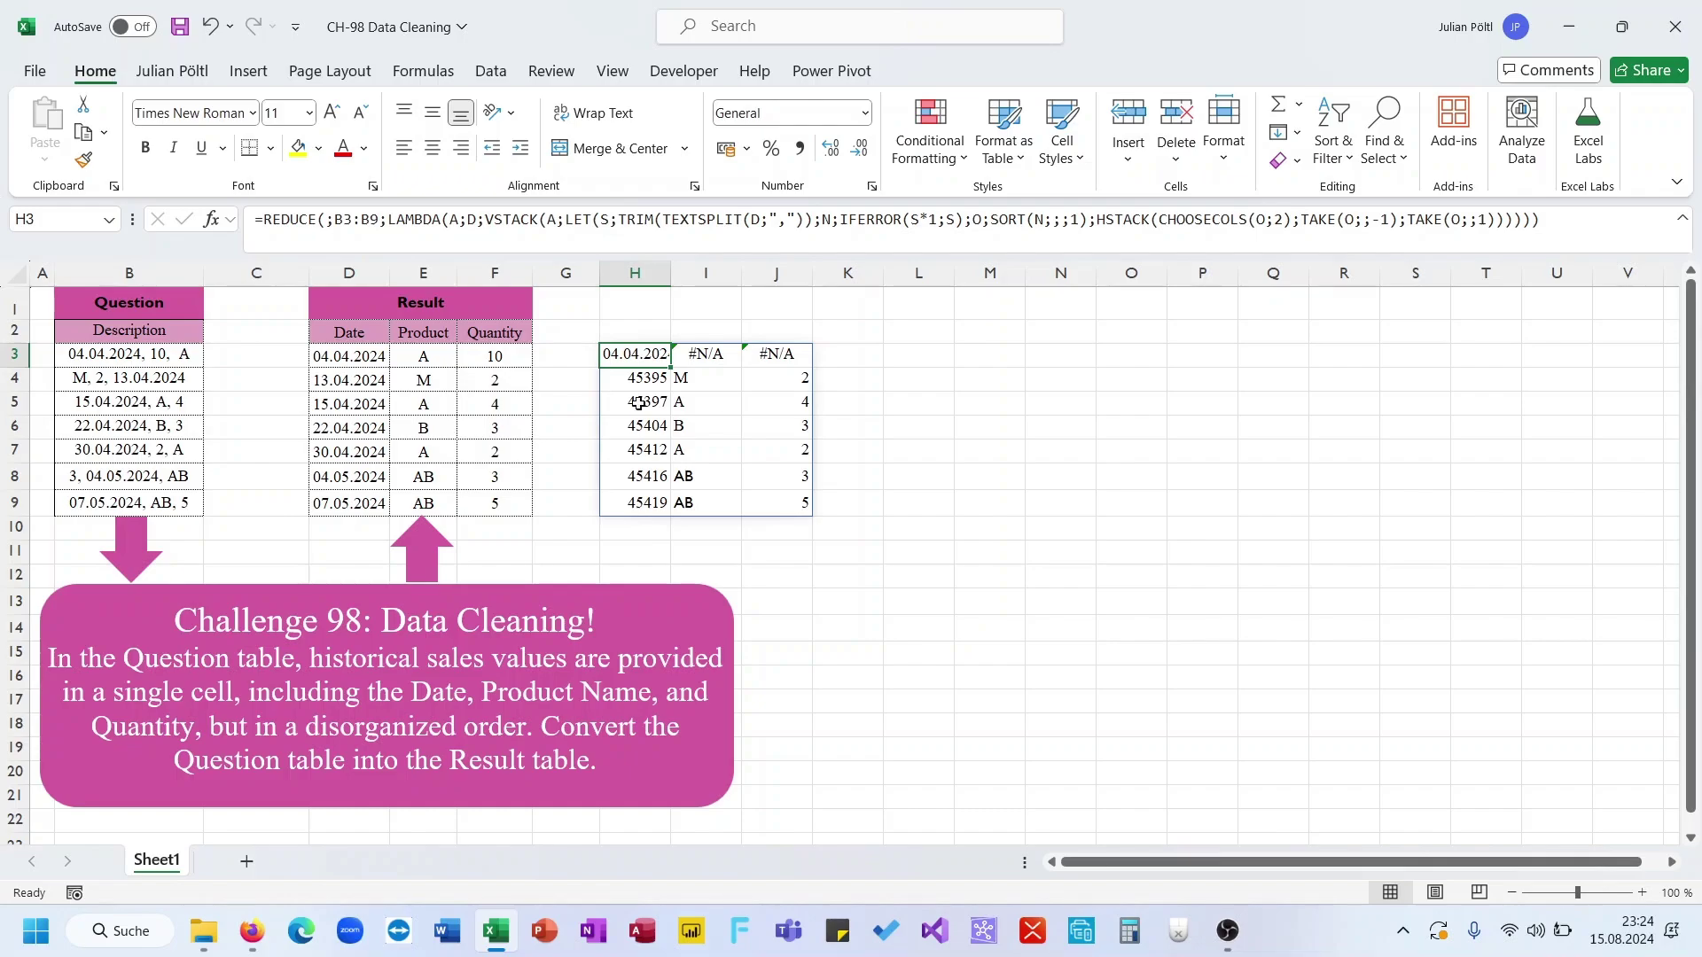
# - Examine the spilled rows in column H and the REDUCE formula in H3 without changing them
pyautogui.click(646, 428)
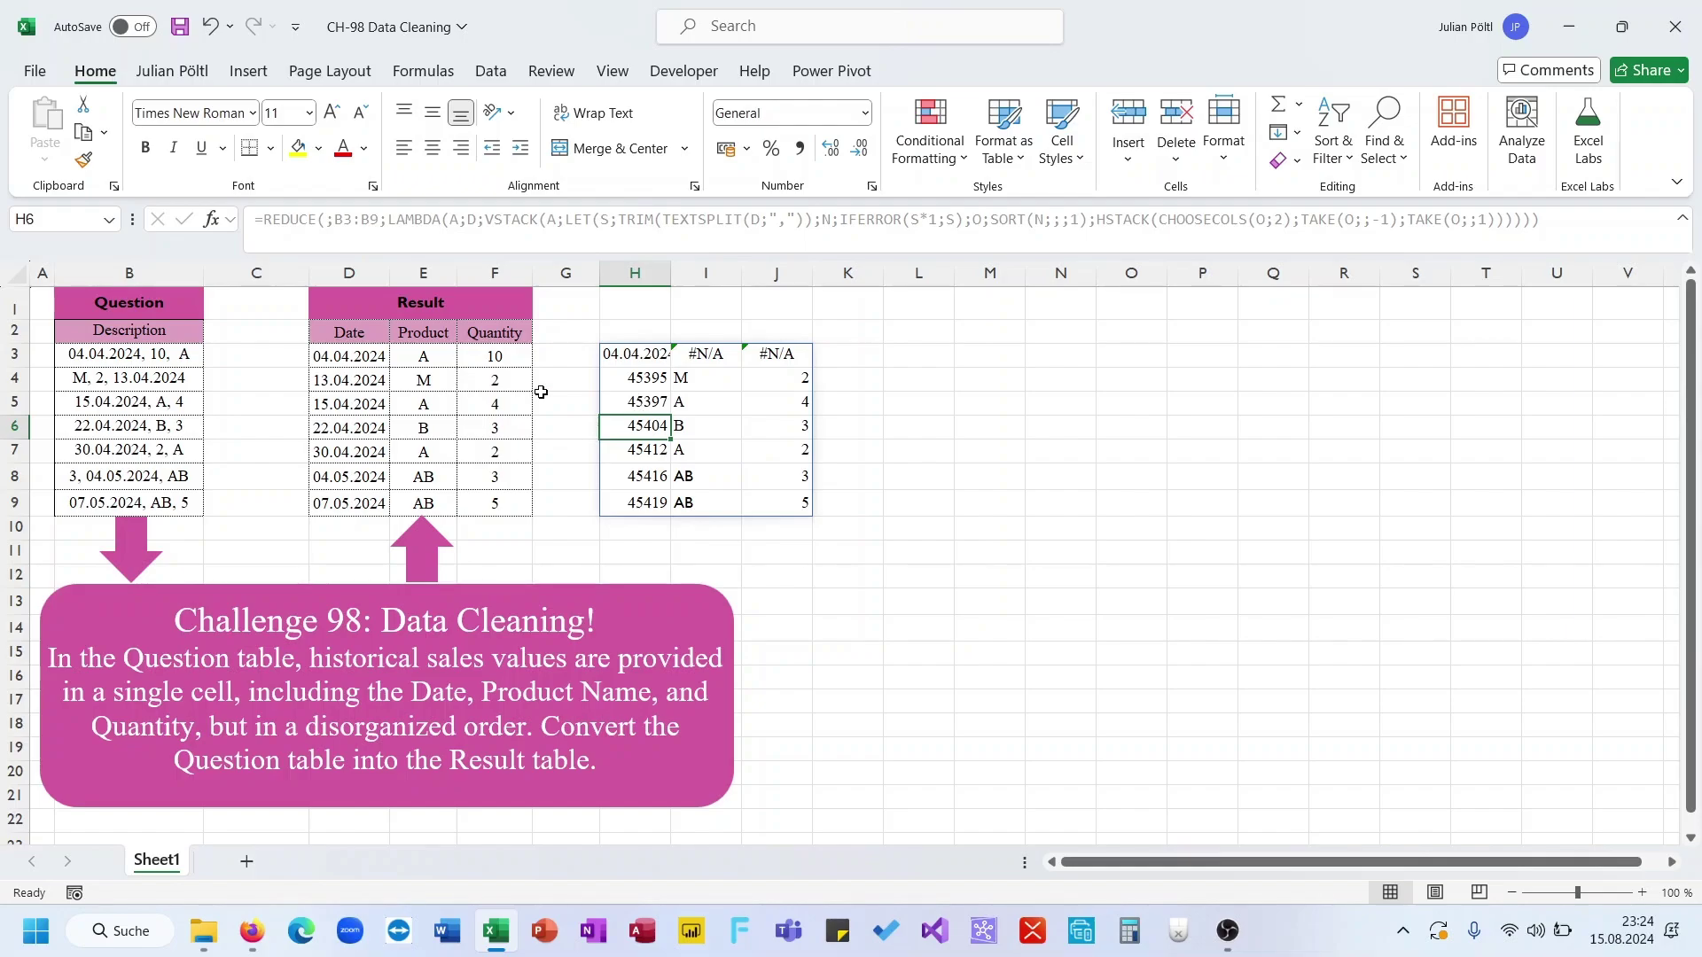
pyautogui.press('BackSpace')
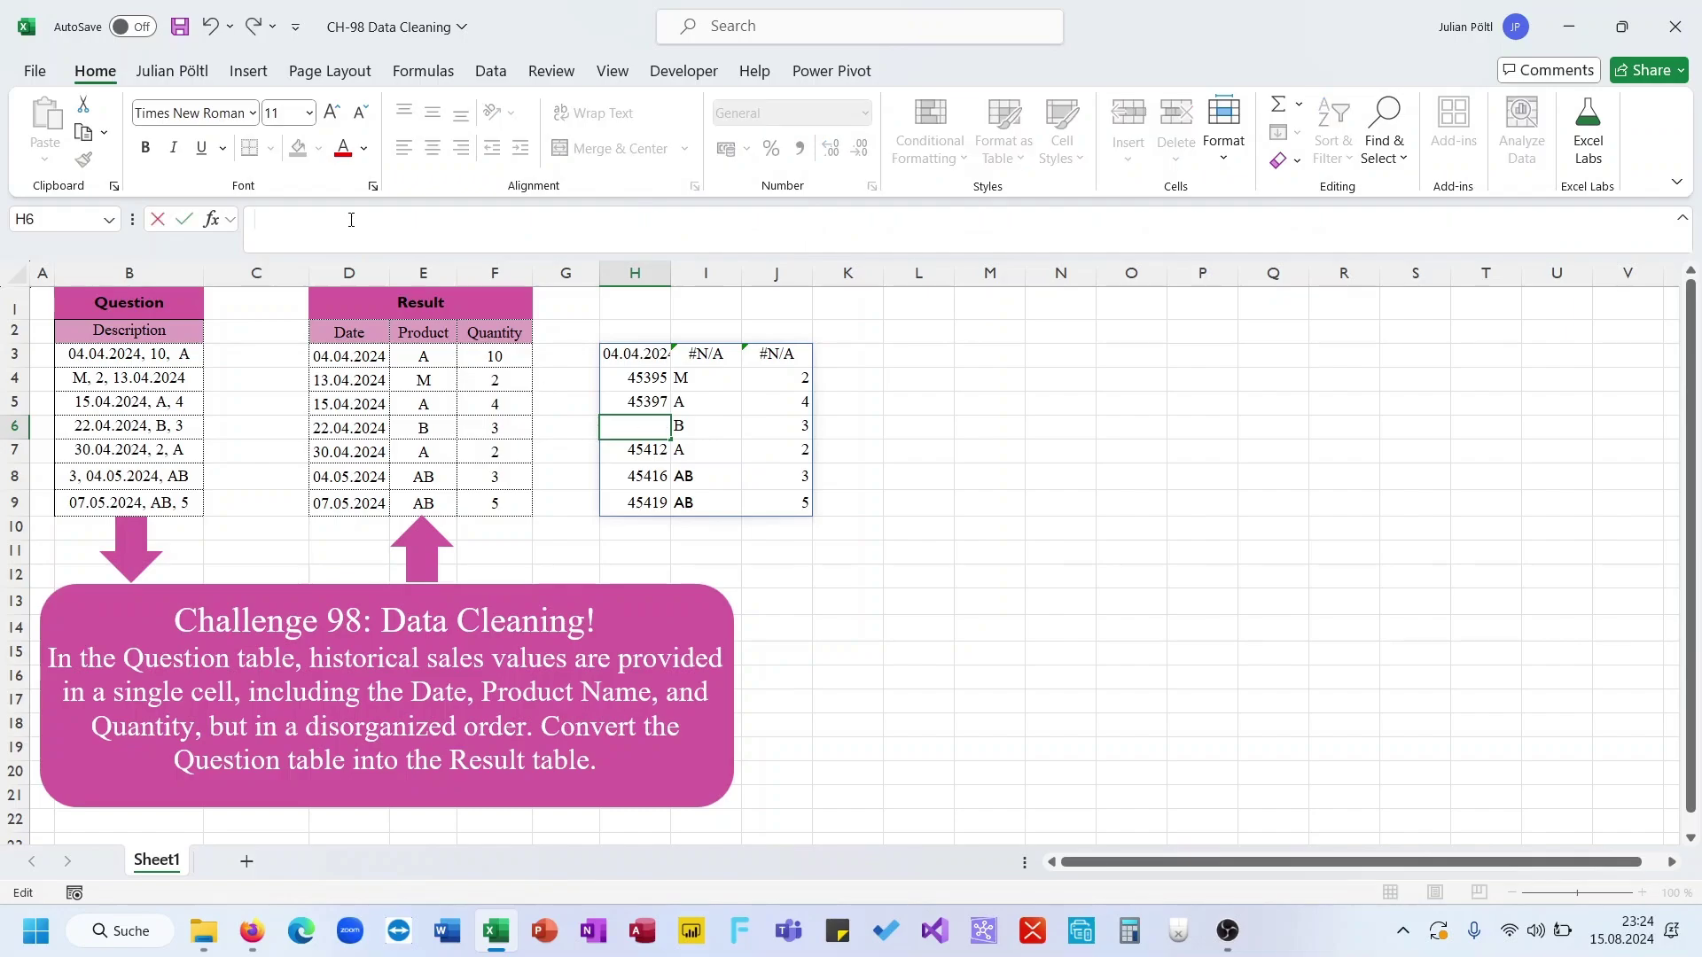
pyautogui.press('Escape')
pyautogui.hotkey('ctrl', 'Up')
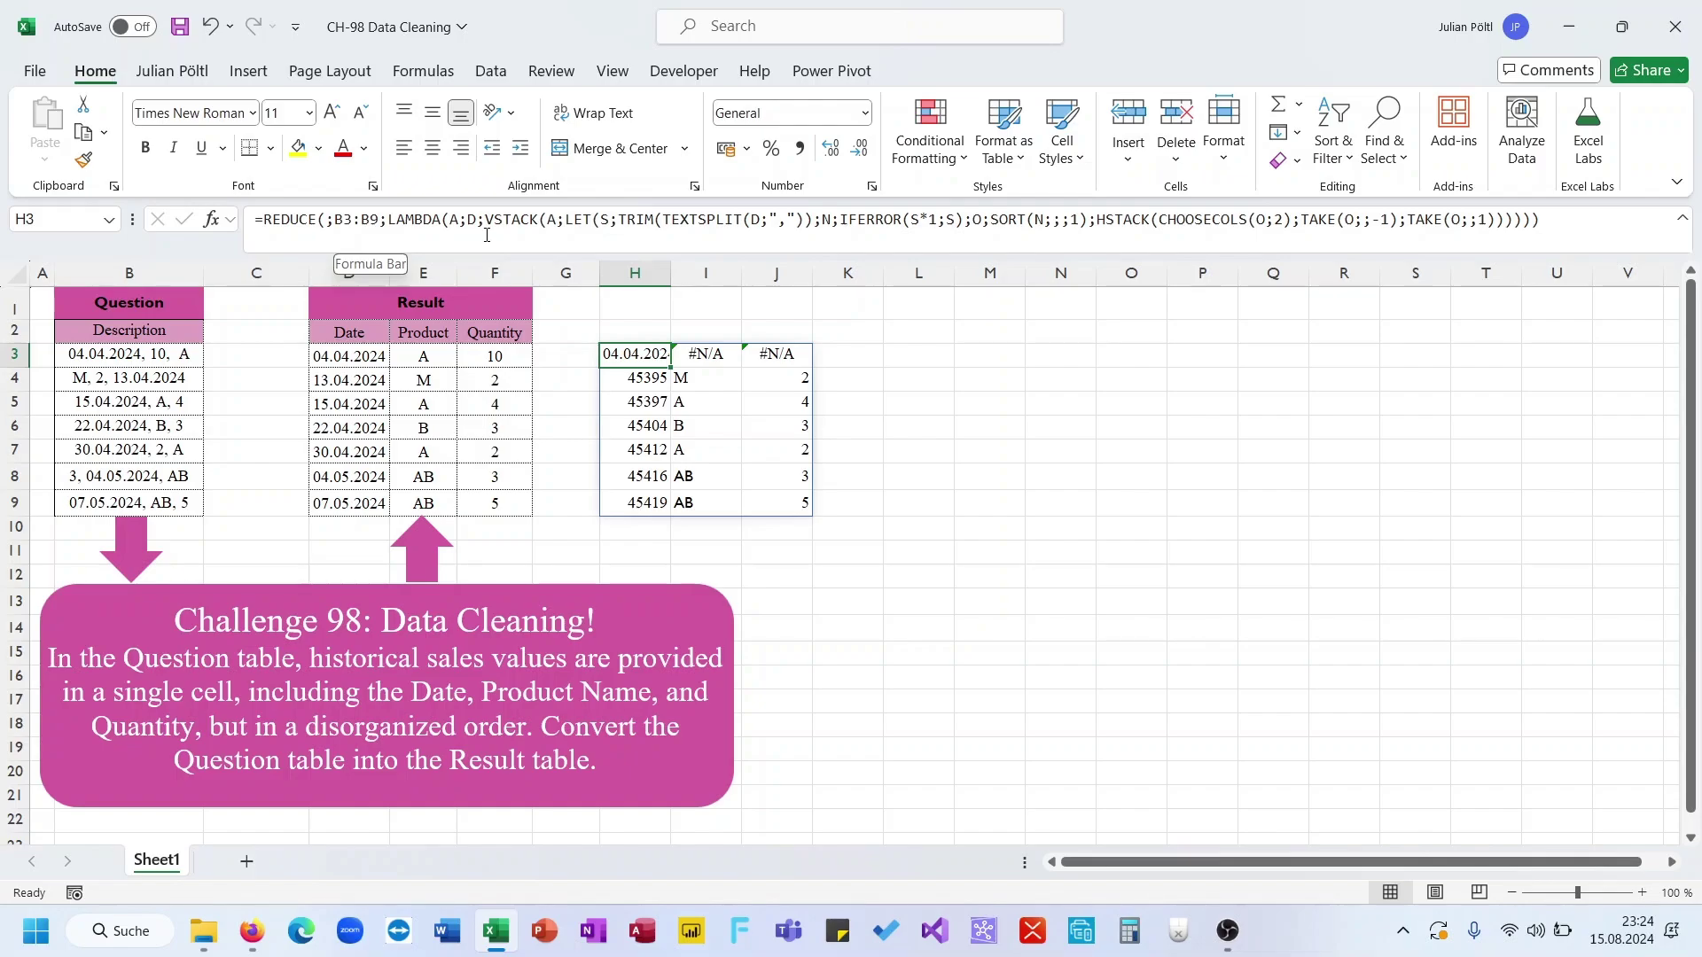
pyautogui.click(348, 230)
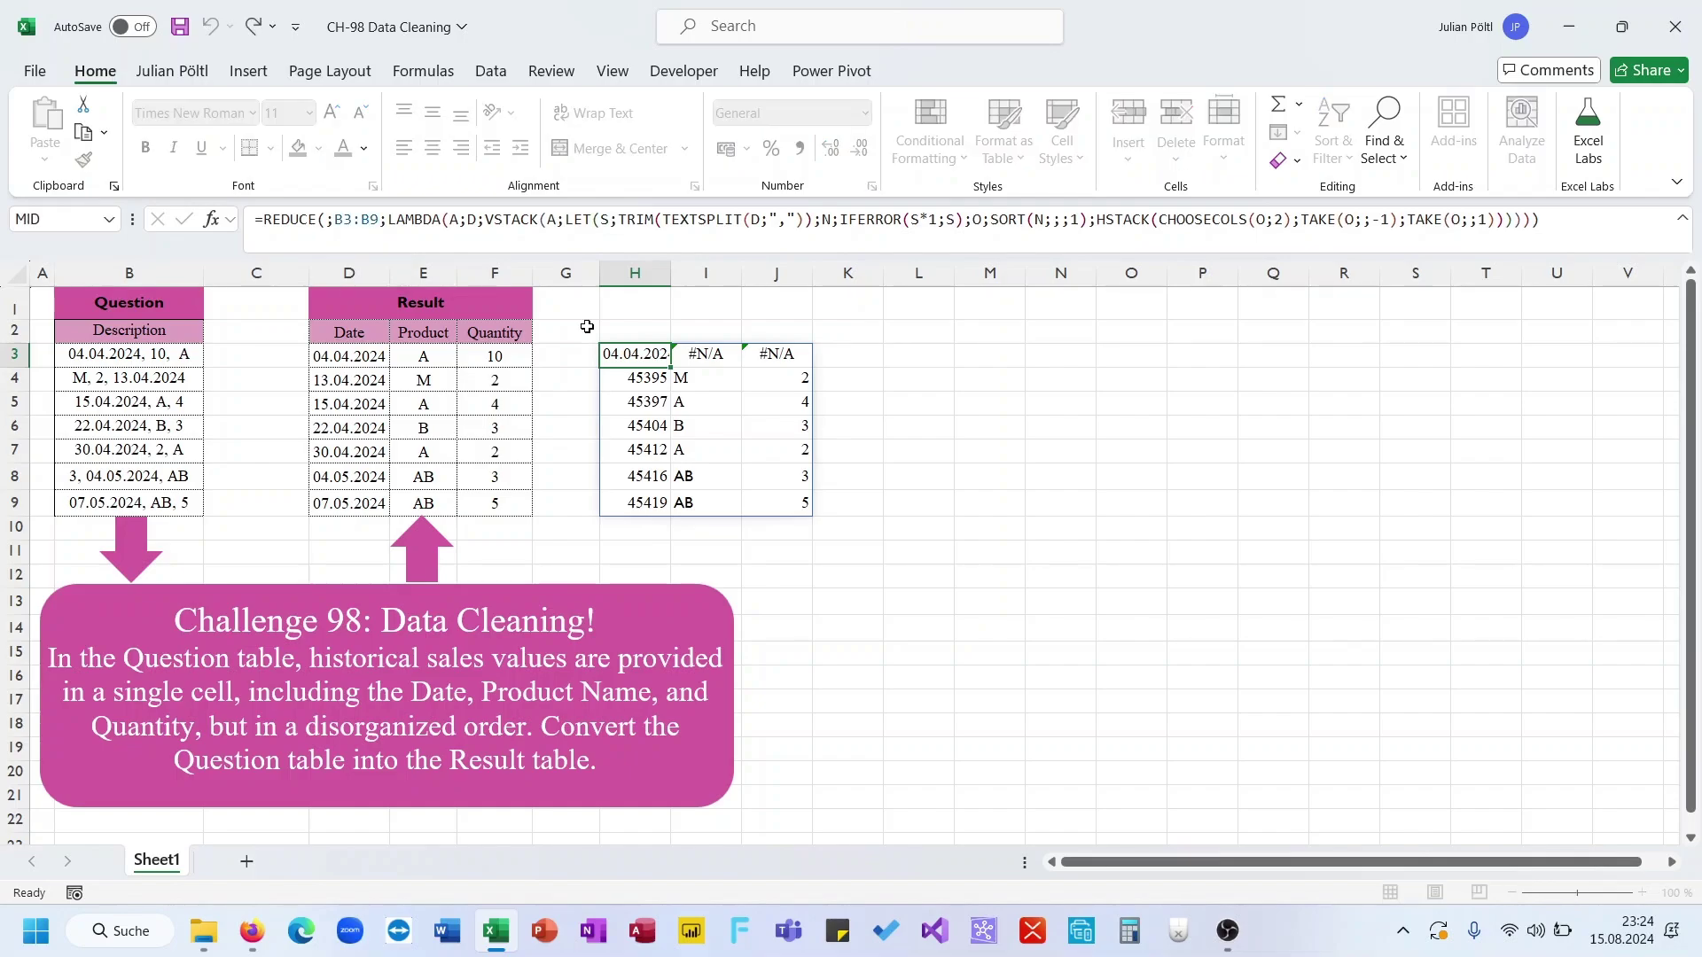
pyautogui.press('Escape')
# - Copy the first two result rows, H3:J4, and paste them as values into K3:M4
pyautogui.moveTo(657, 363); pyautogui.dragTo(775, 355)
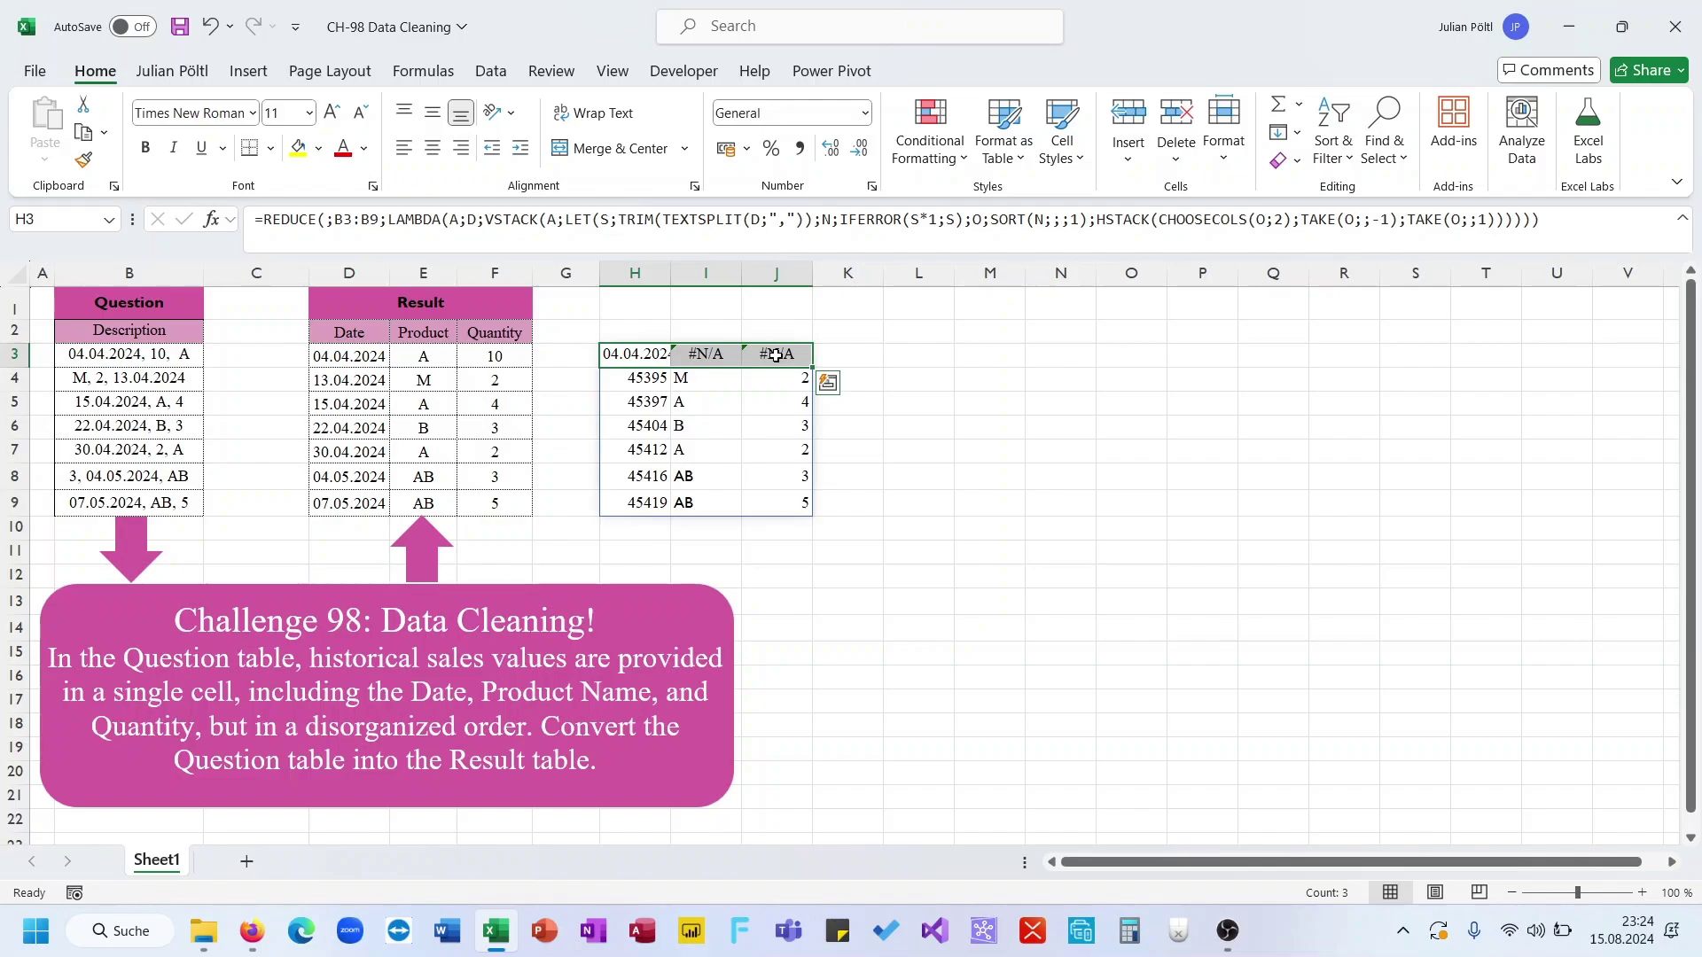
pyautogui.moveTo(656, 377); pyautogui.dragTo(767, 376)
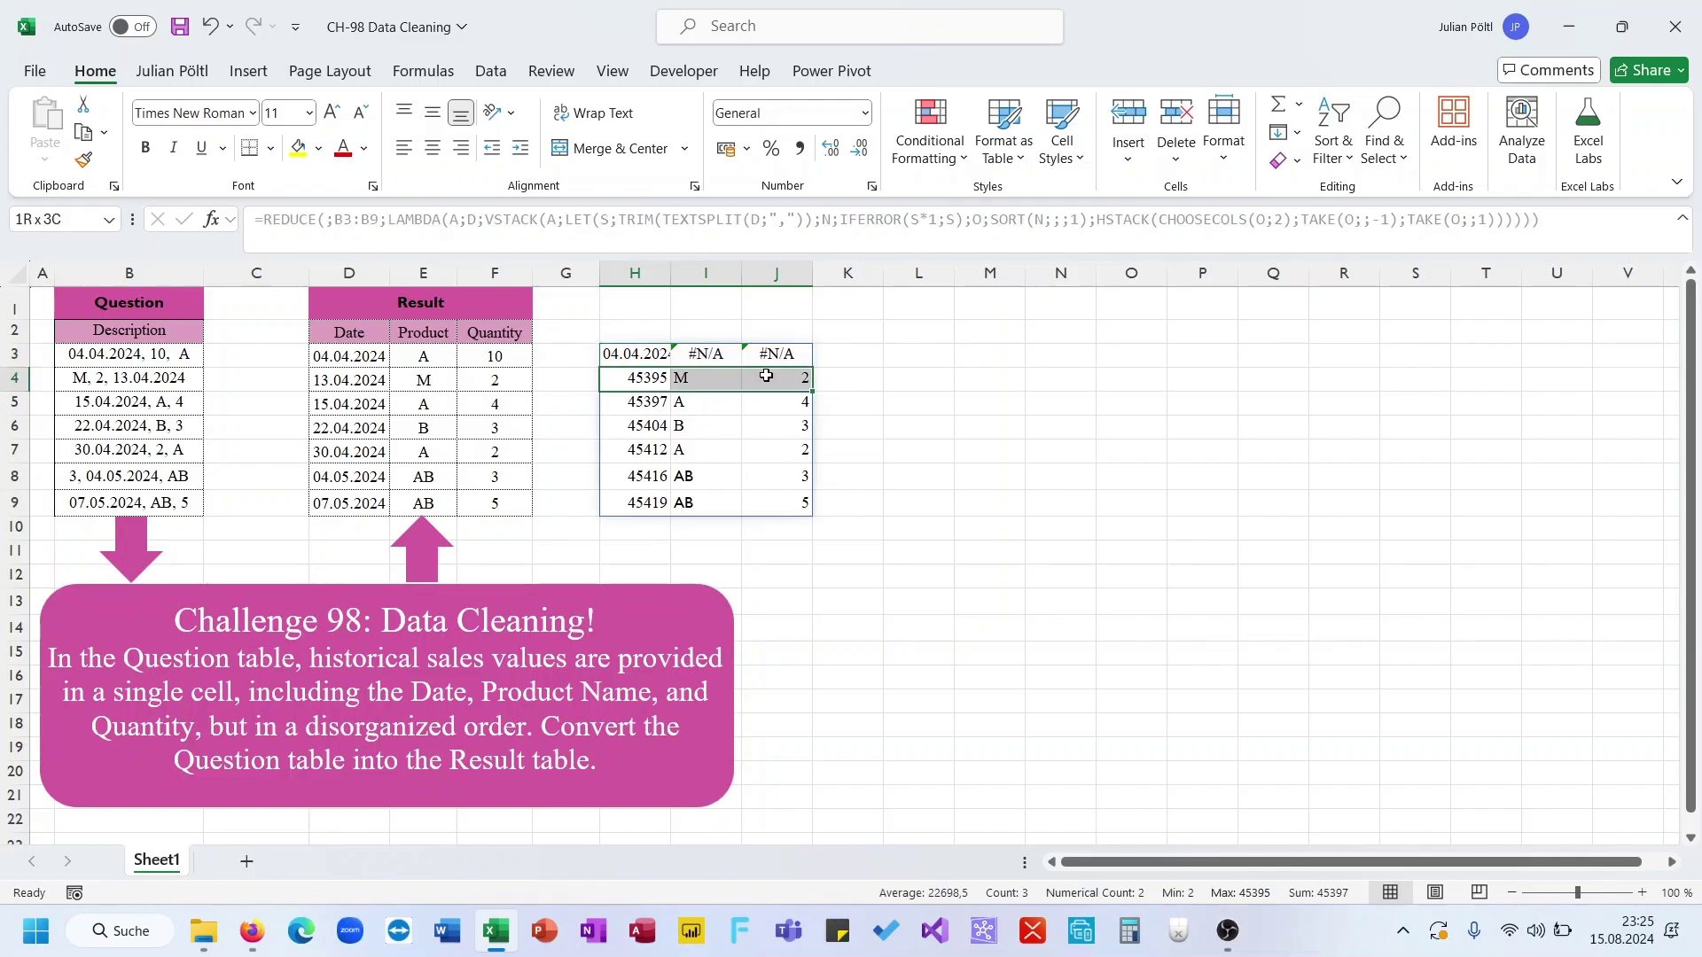
pyautogui.write('04.04.2024, 10,  A\t#N/A\t#N/A 45395\tM\t2')
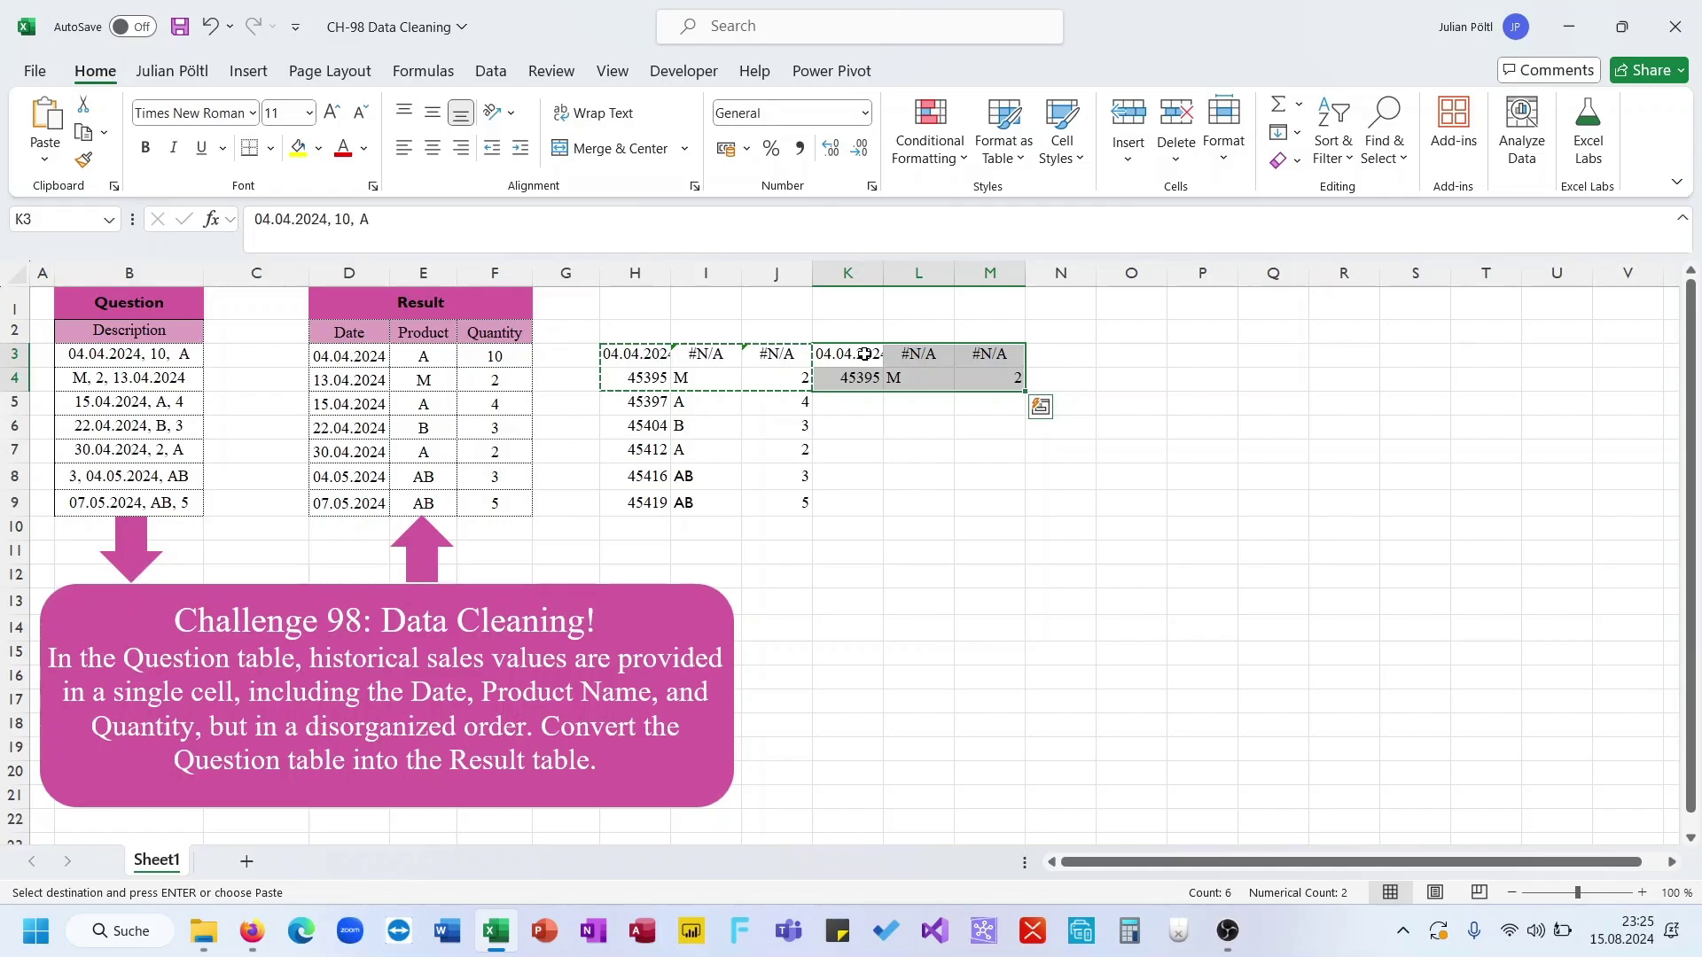
# - Examine how VSTACK accumulates rows by comparing the pasted block K3:M4 with the H3 formula and result row H5:J5
pyautogui.moveTo(864, 354); pyautogui.dragTo(980, 357)
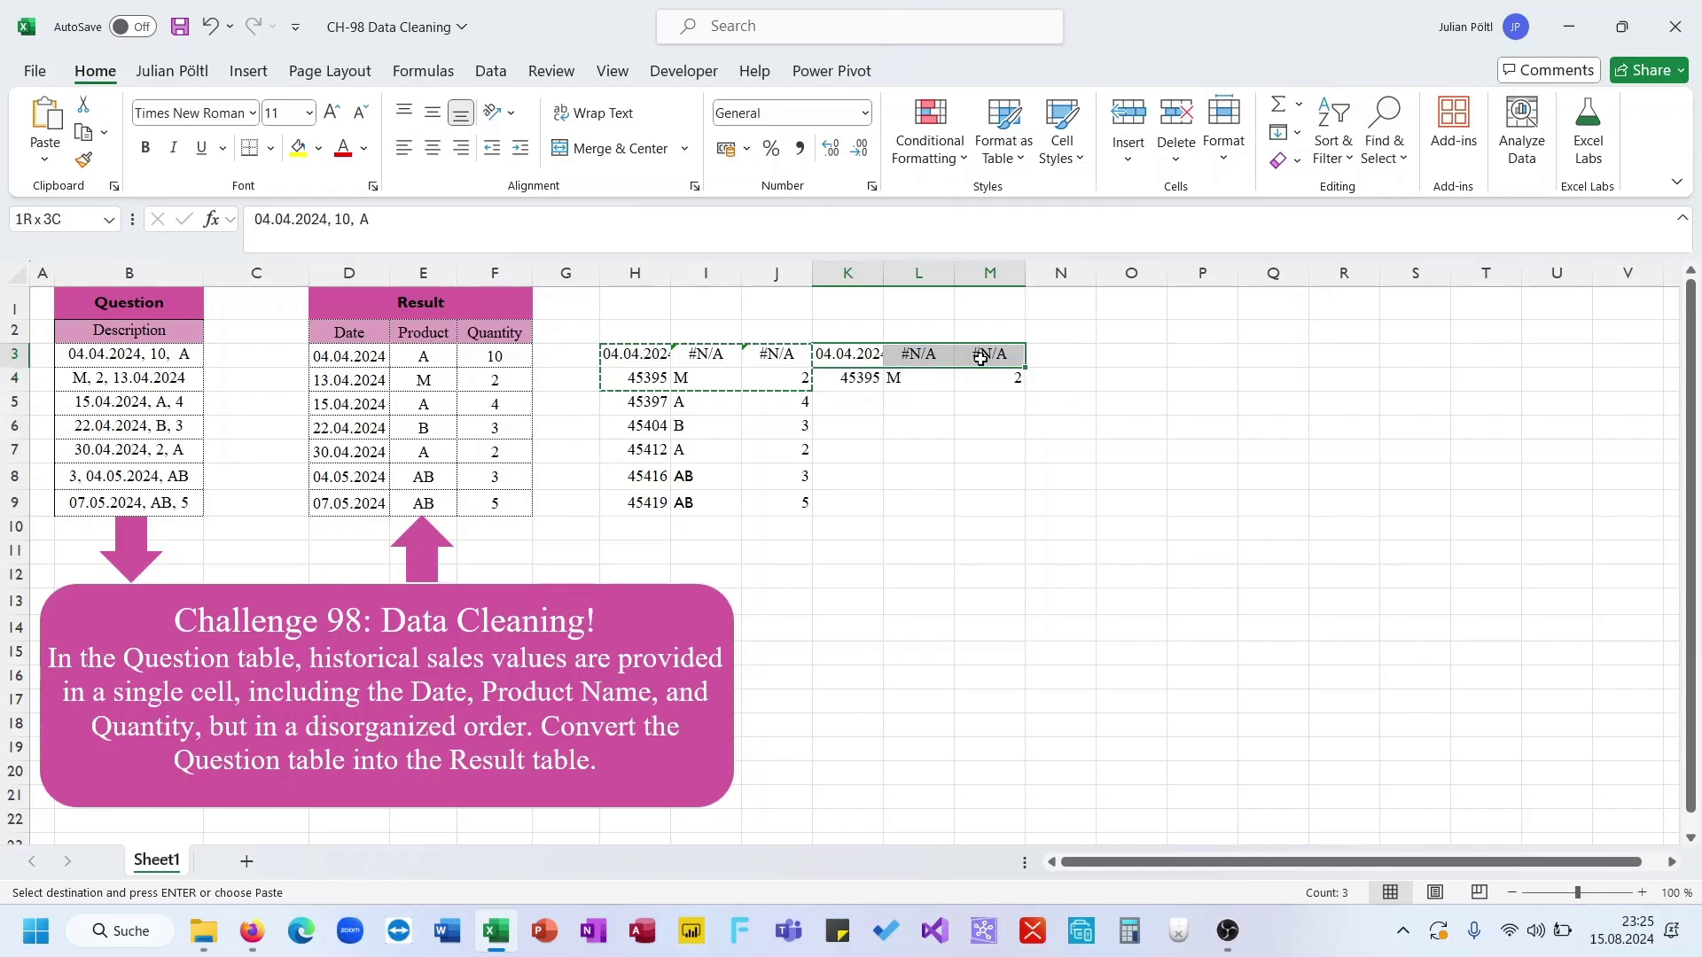
pyautogui.moveTo(855, 378); pyautogui.dragTo(964, 381)
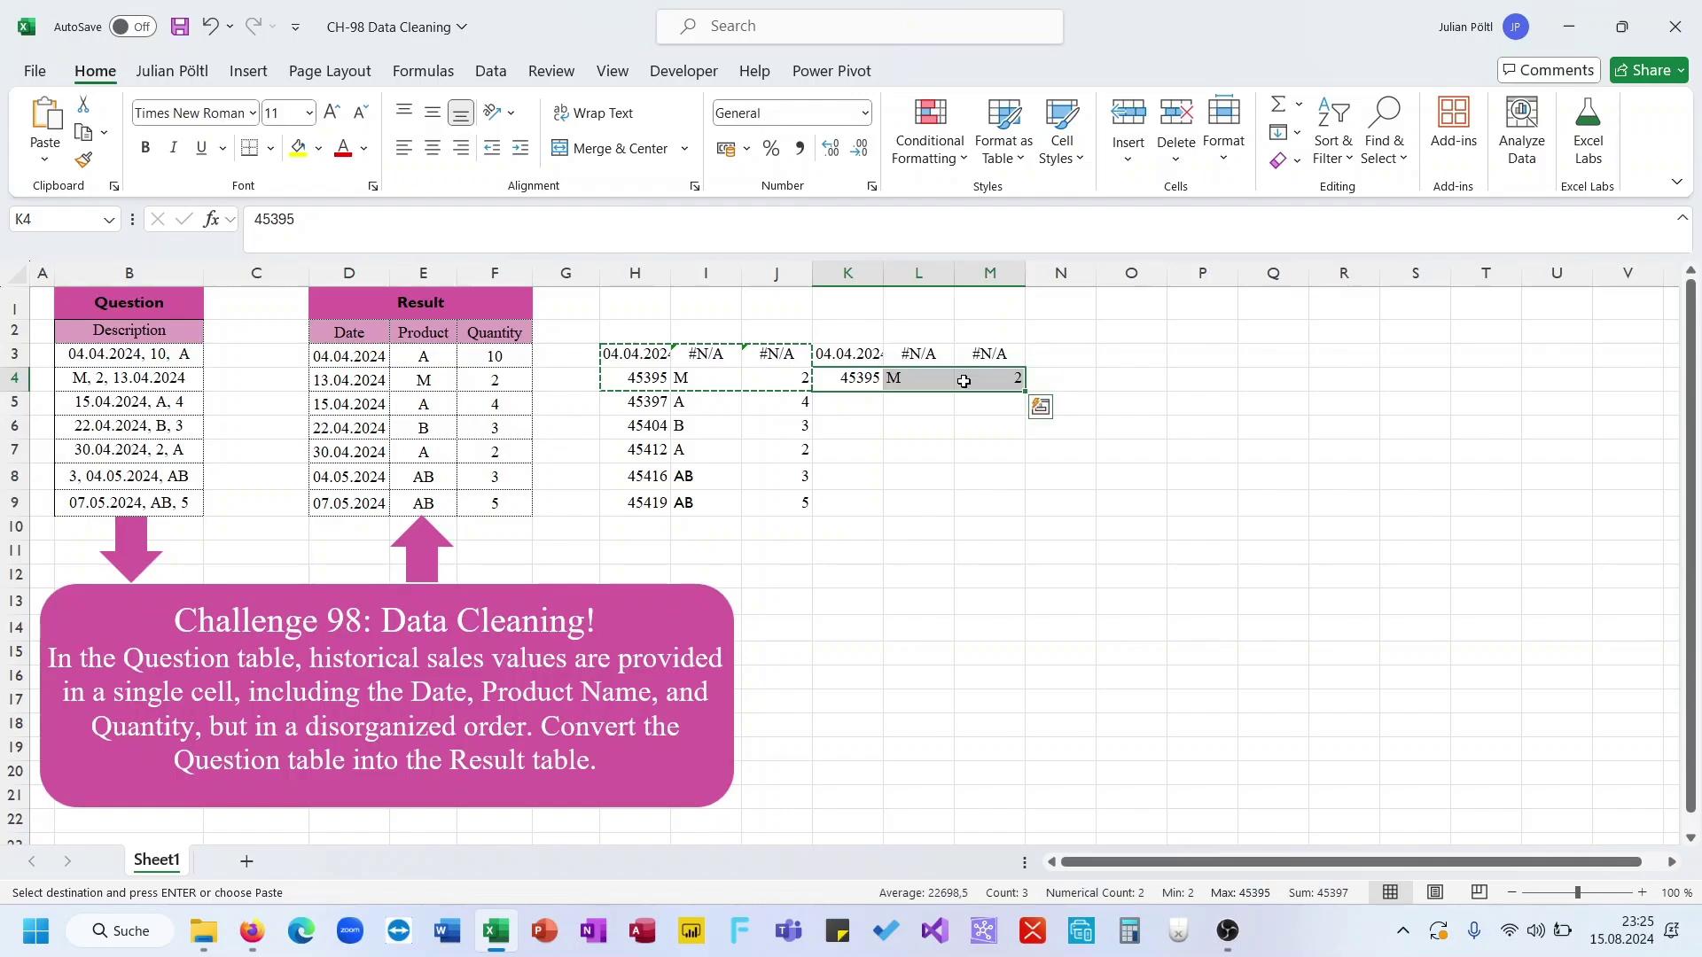
pyautogui.click(658, 357)
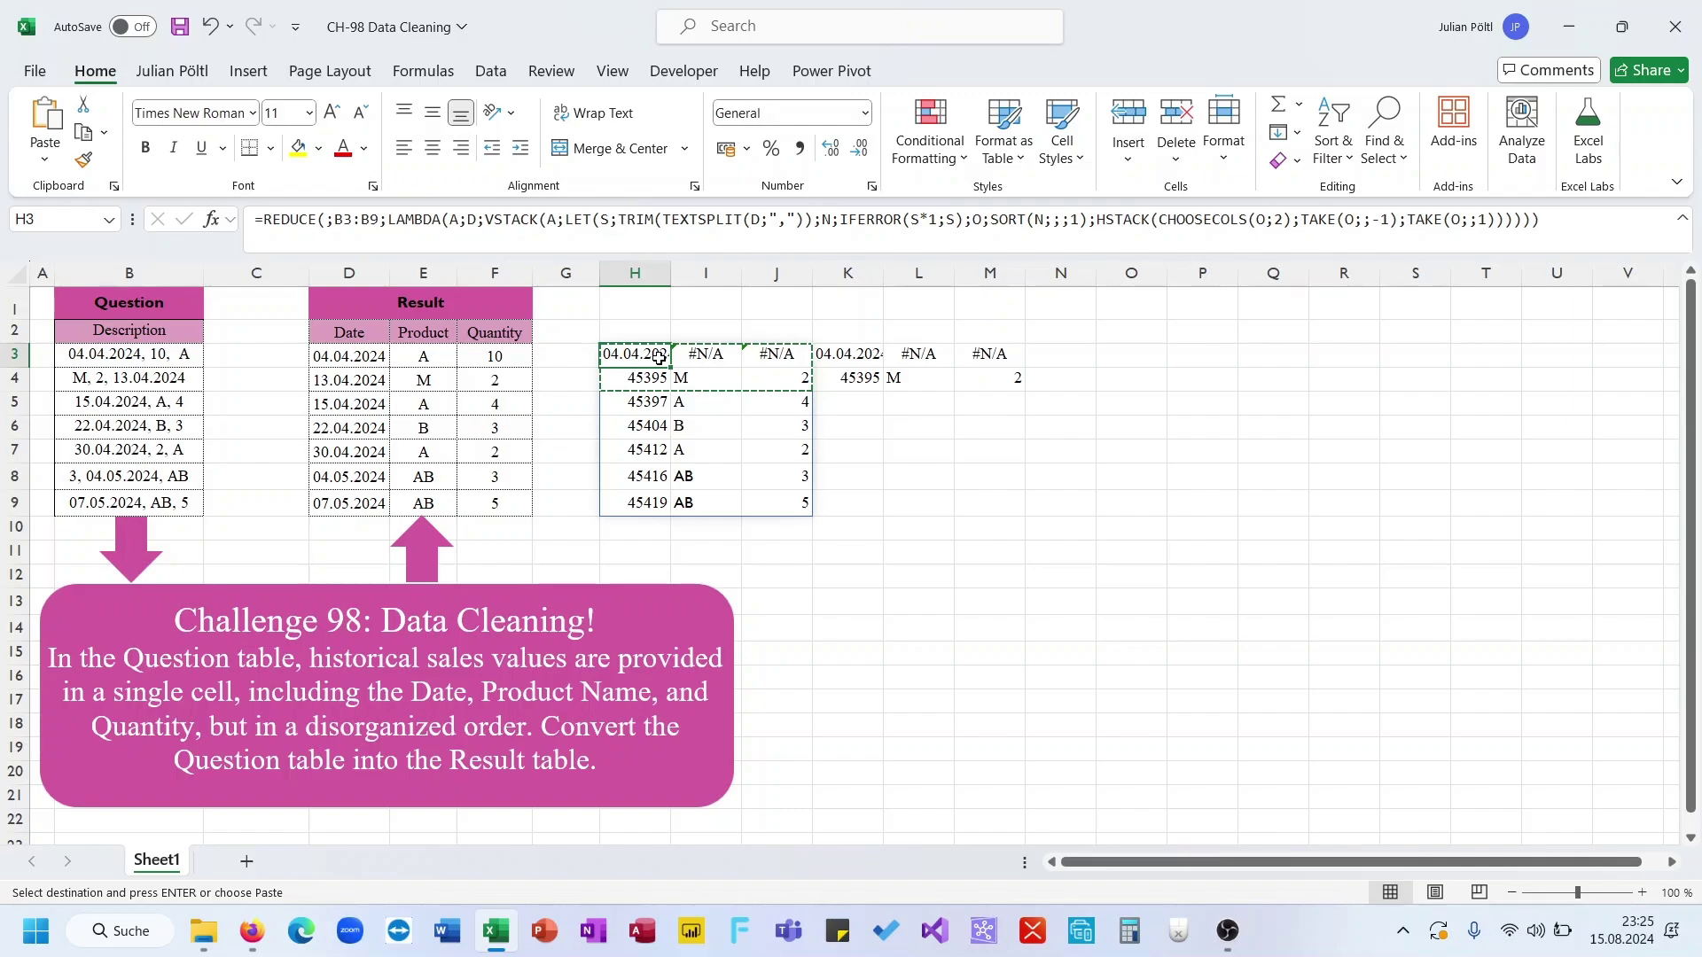
pyautogui.press('Escape')
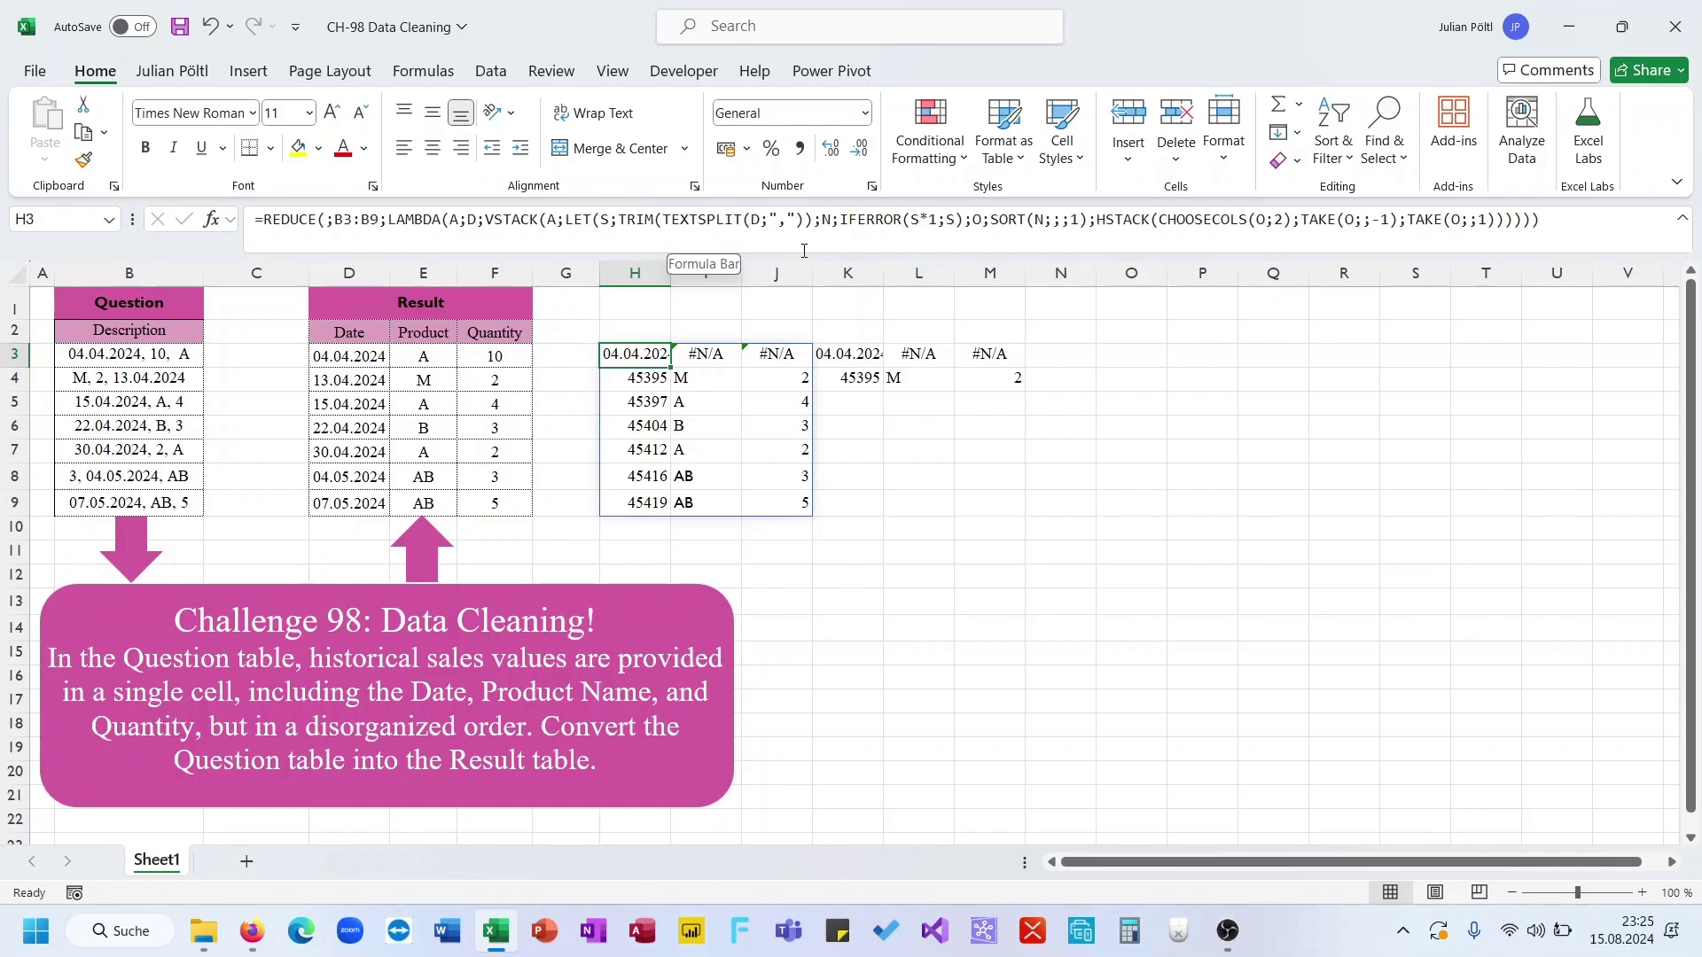
pyautogui.moveTo(848, 354); pyautogui.dragTo(864, 376)
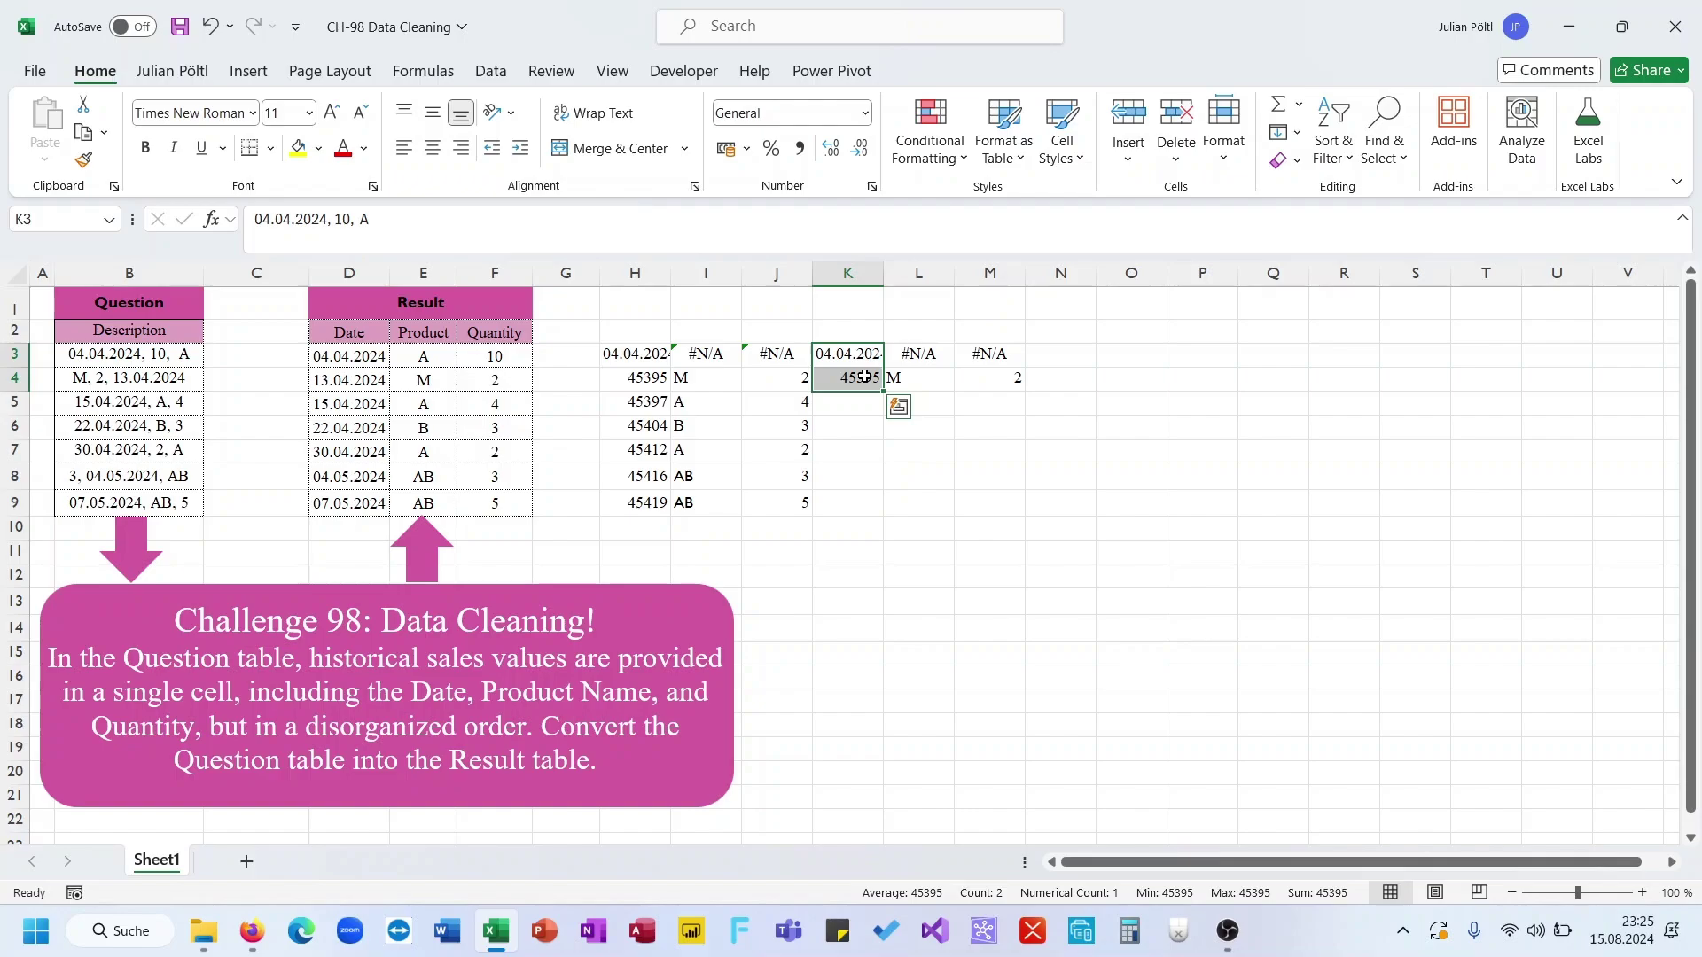
pyautogui.moveTo(634, 402); pyautogui.dragTo(784, 407)
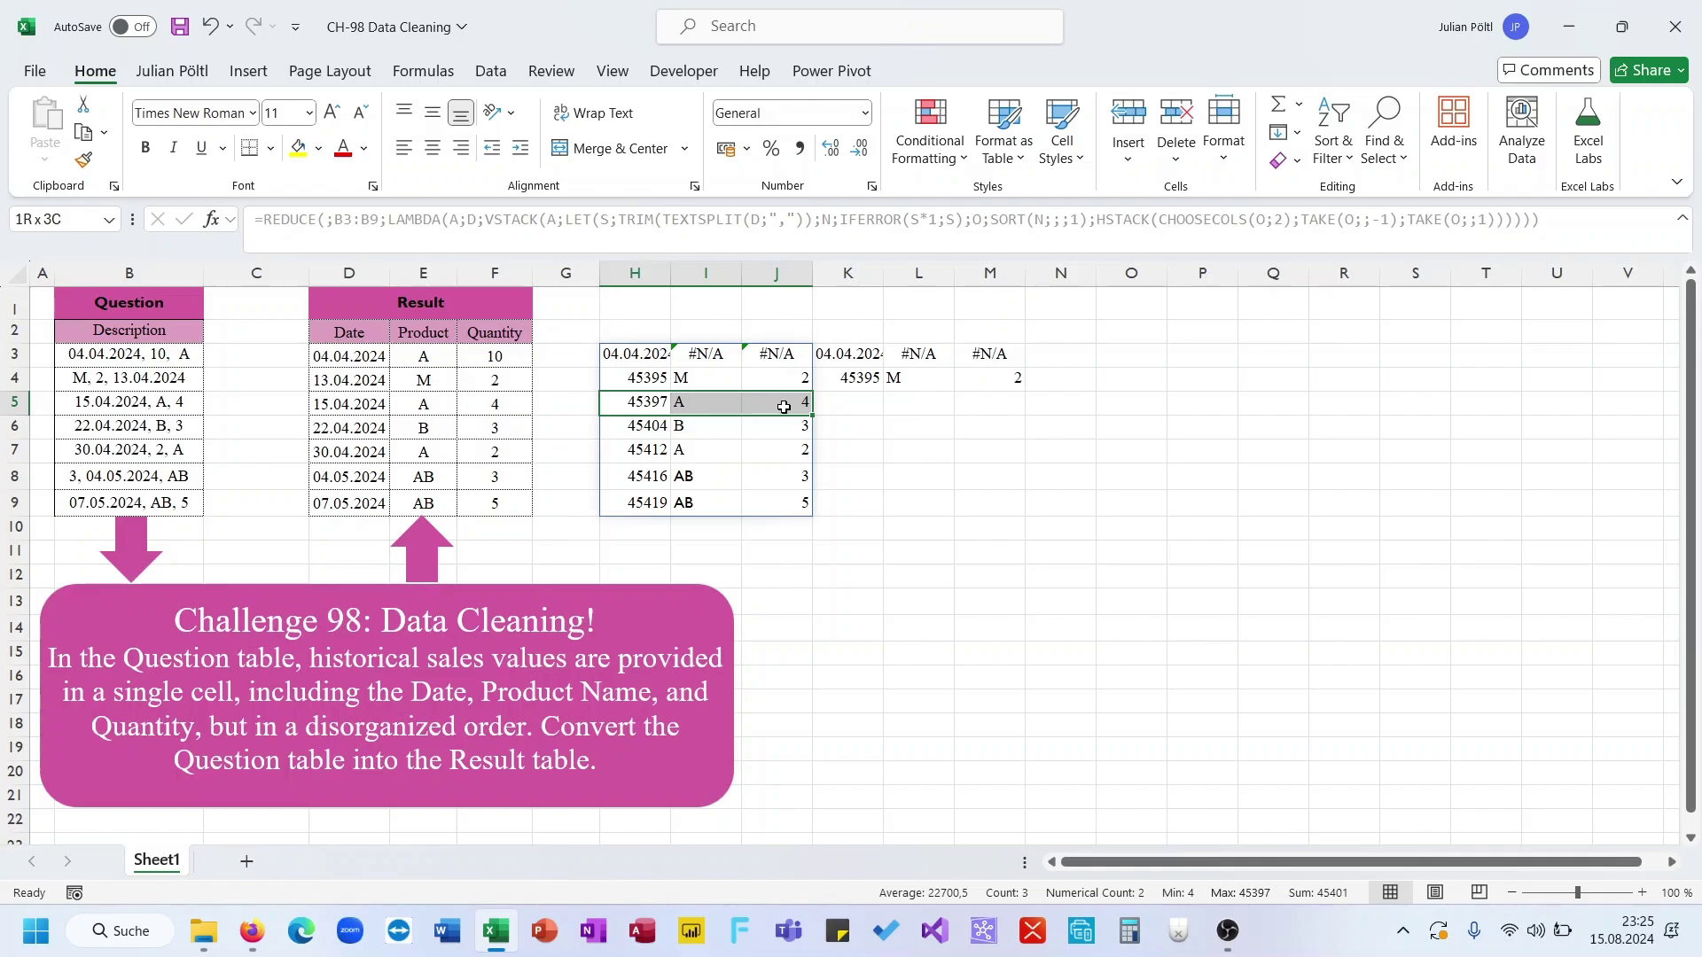
pyautogui.moveTo(848, 353); pyautogui.dragTo(929, 376)
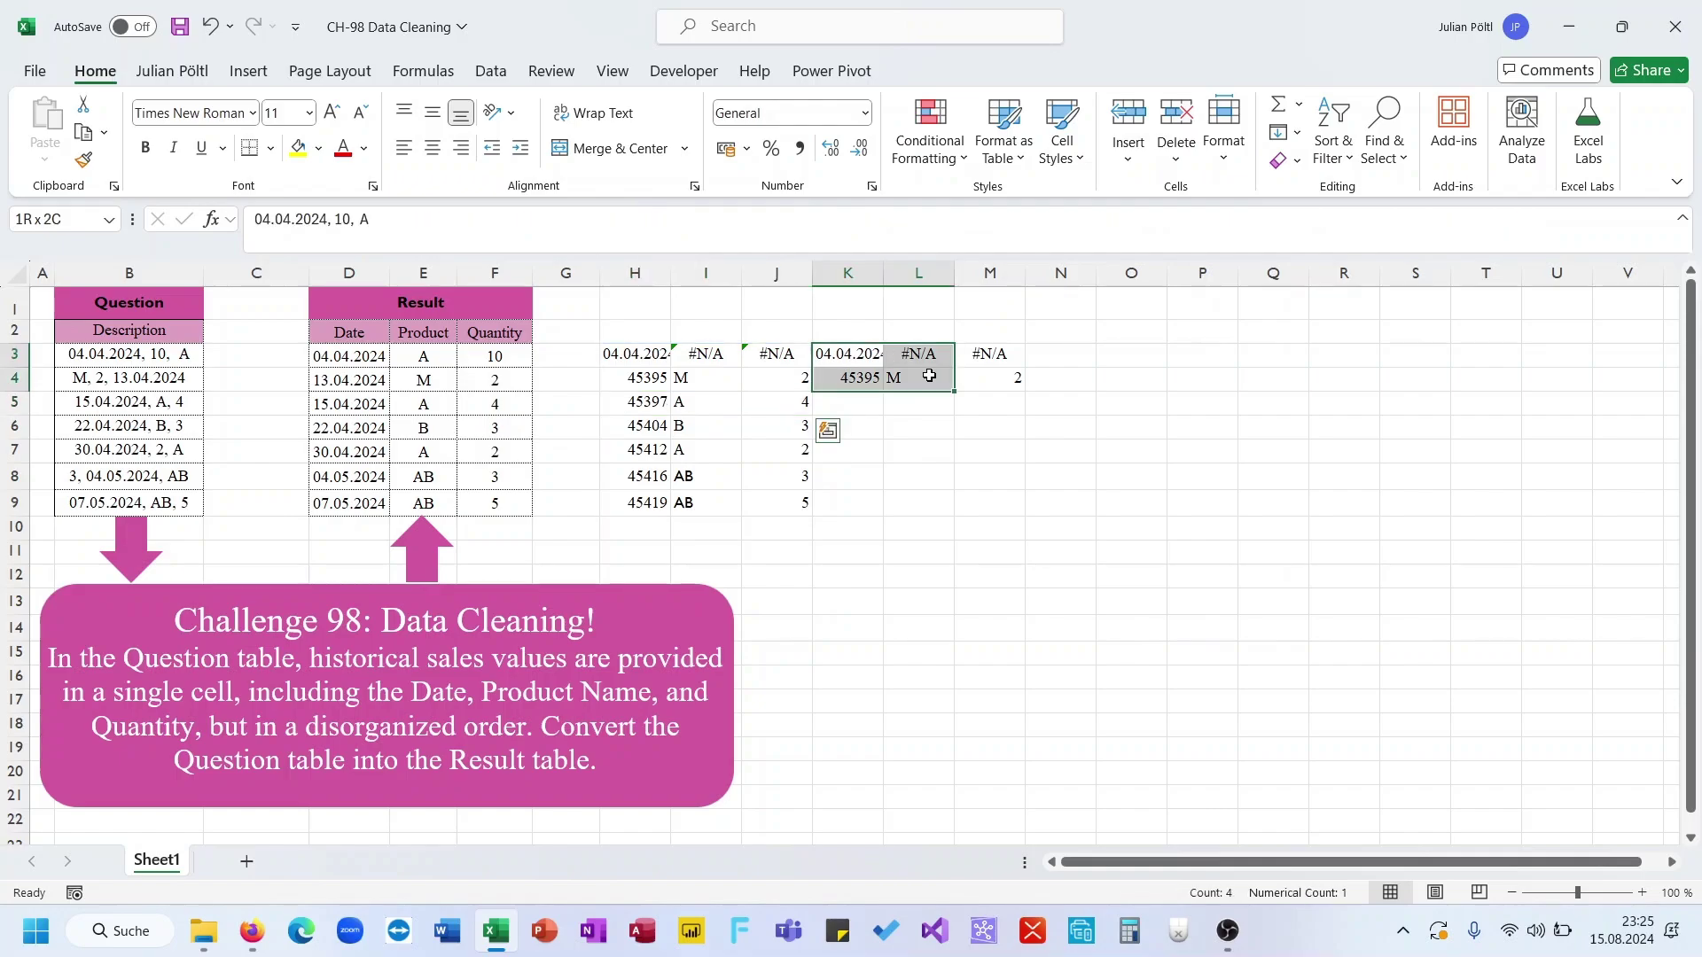
# - Copy the third result row, H5:J5, and paste it as values into K5:M5
pyautogui.moveTo(635, 403); pyautogui.dragTo(762, 406)
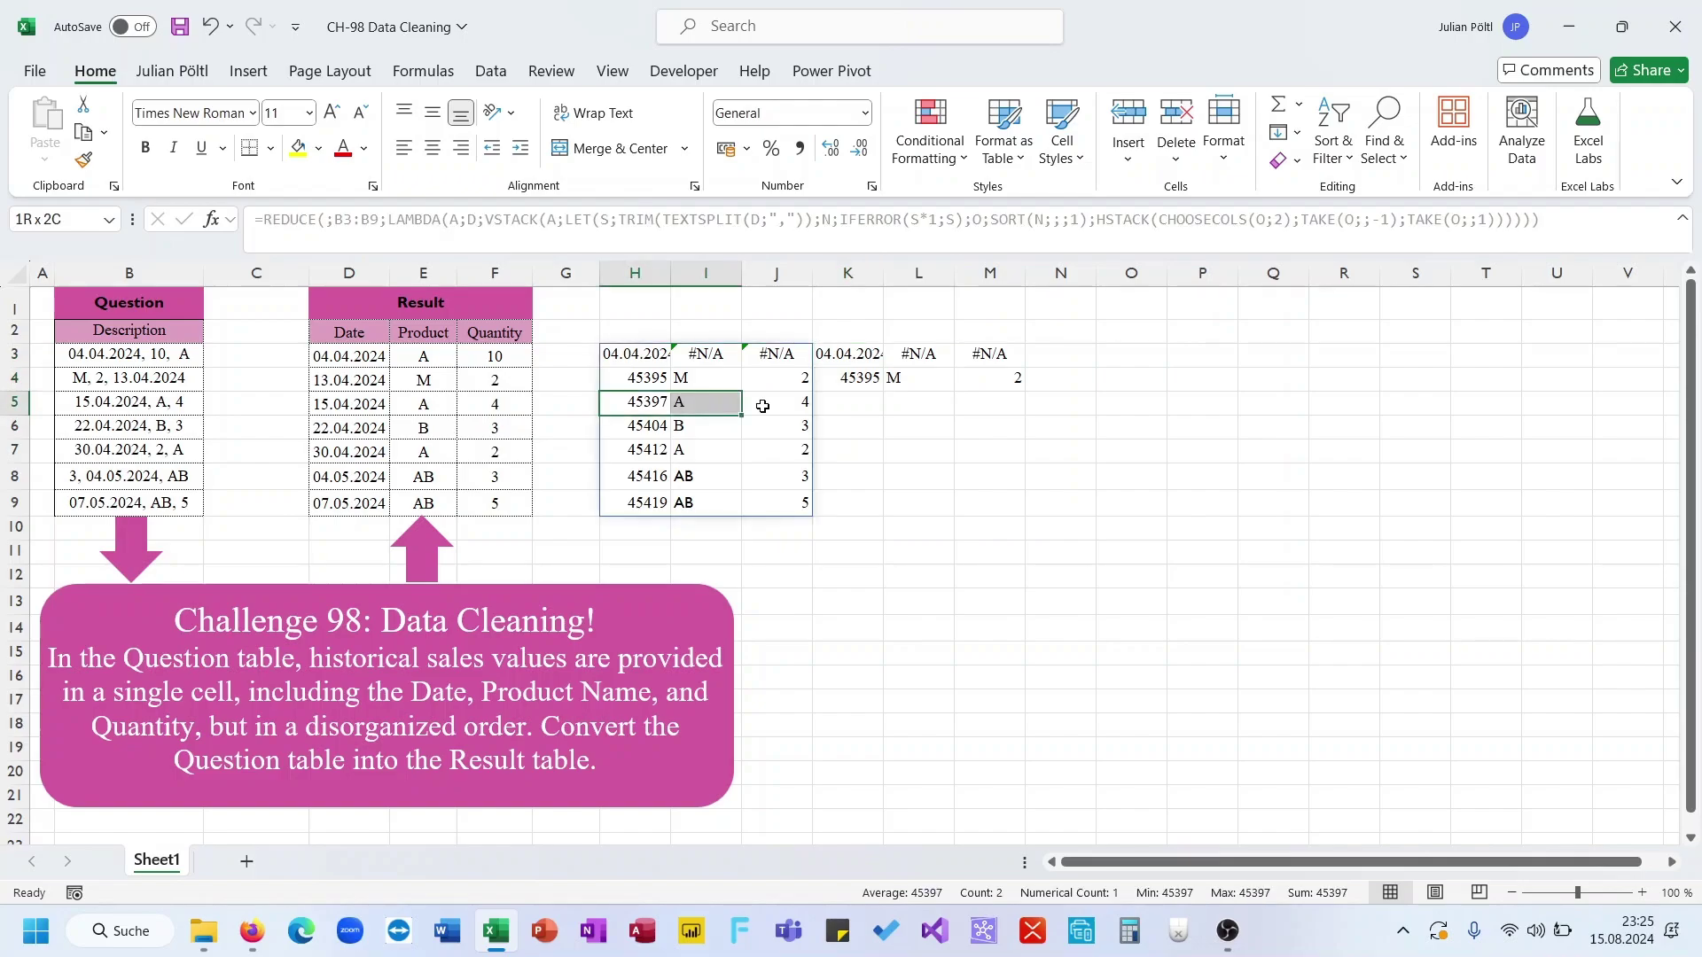
pyautogui.moveTo(762, 406); pyautogui.dragTo(793, 406)
pyautogui.hotkey('ctrl', 'c')
pyautogui.click(848, 402)
pyautogui.hotkey('ctrl', 'v')
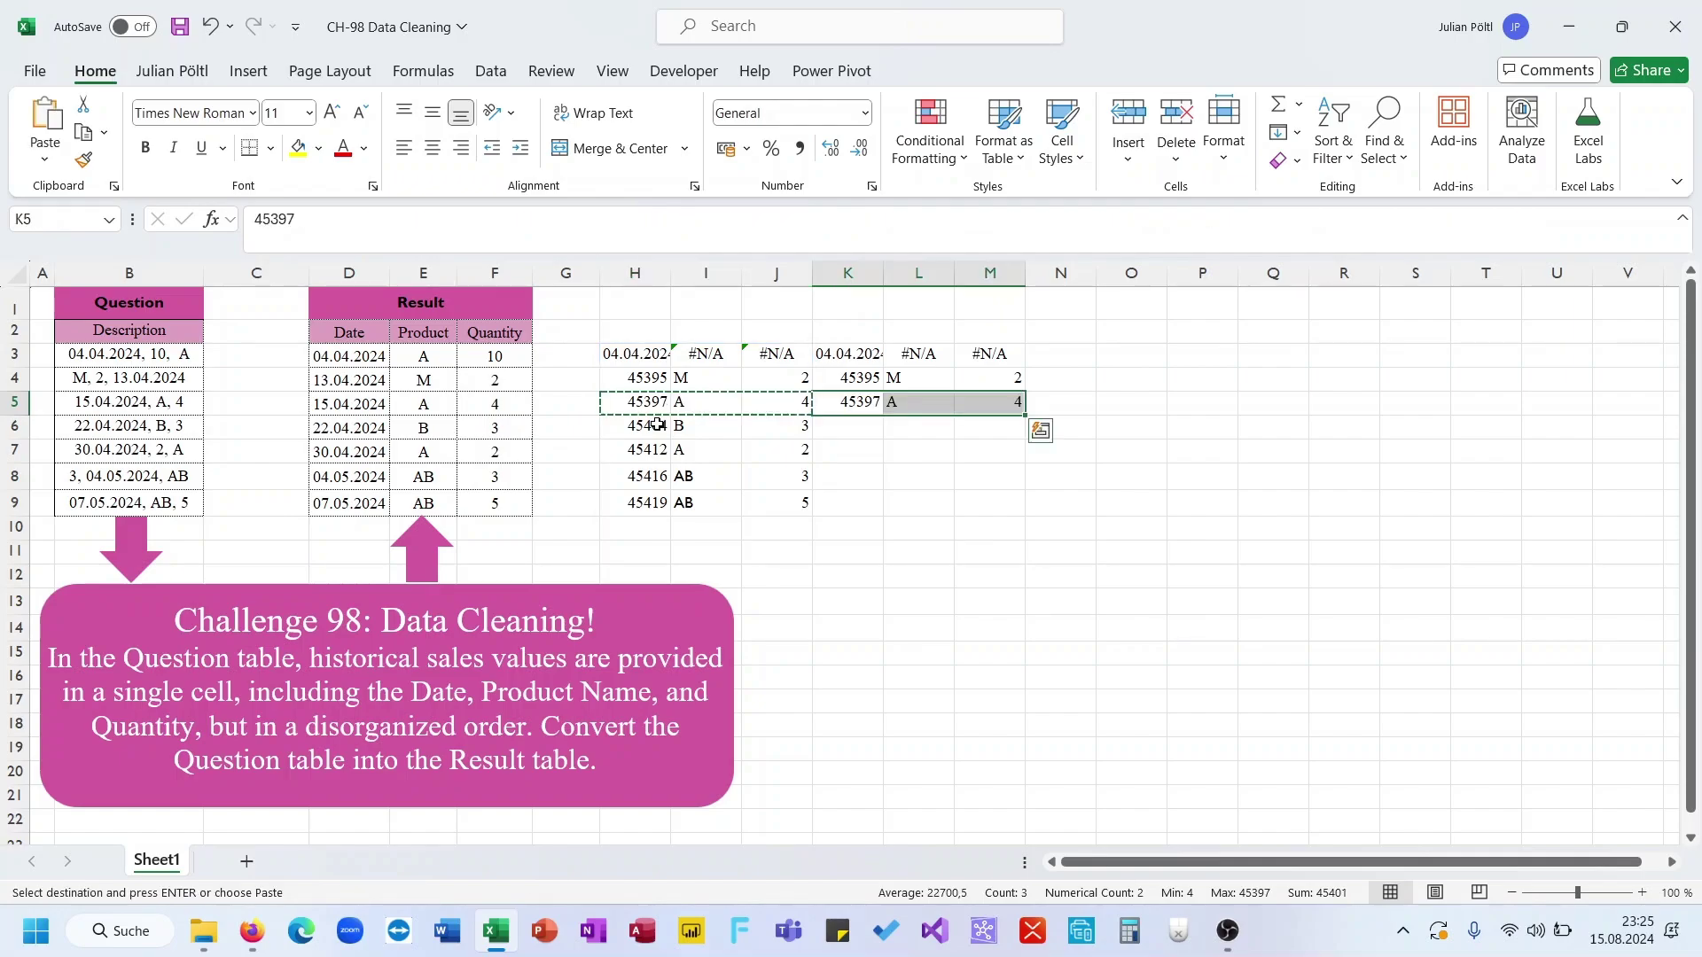
# - Compare the next result rows with the pasted block and extend the block by pasting H3:J8 as values into K3:M8
pyautogui.moveTo(657, 426); pyautogui.dragTo(789, 427)
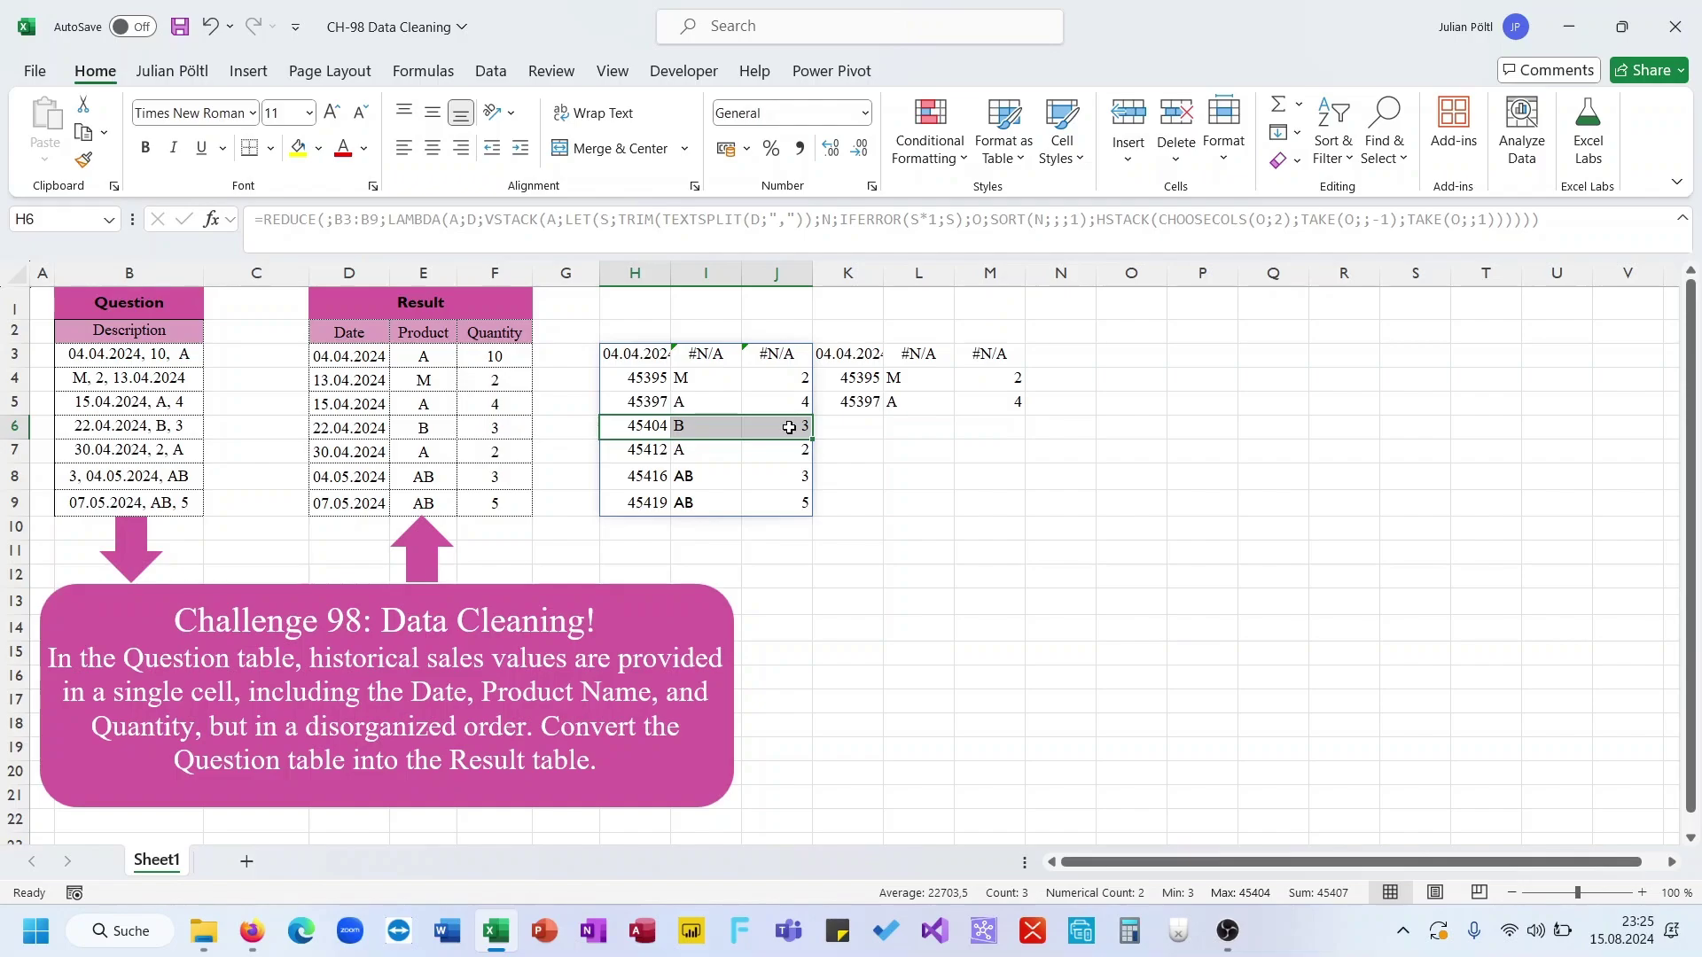
pyautogui.click(857, 355)
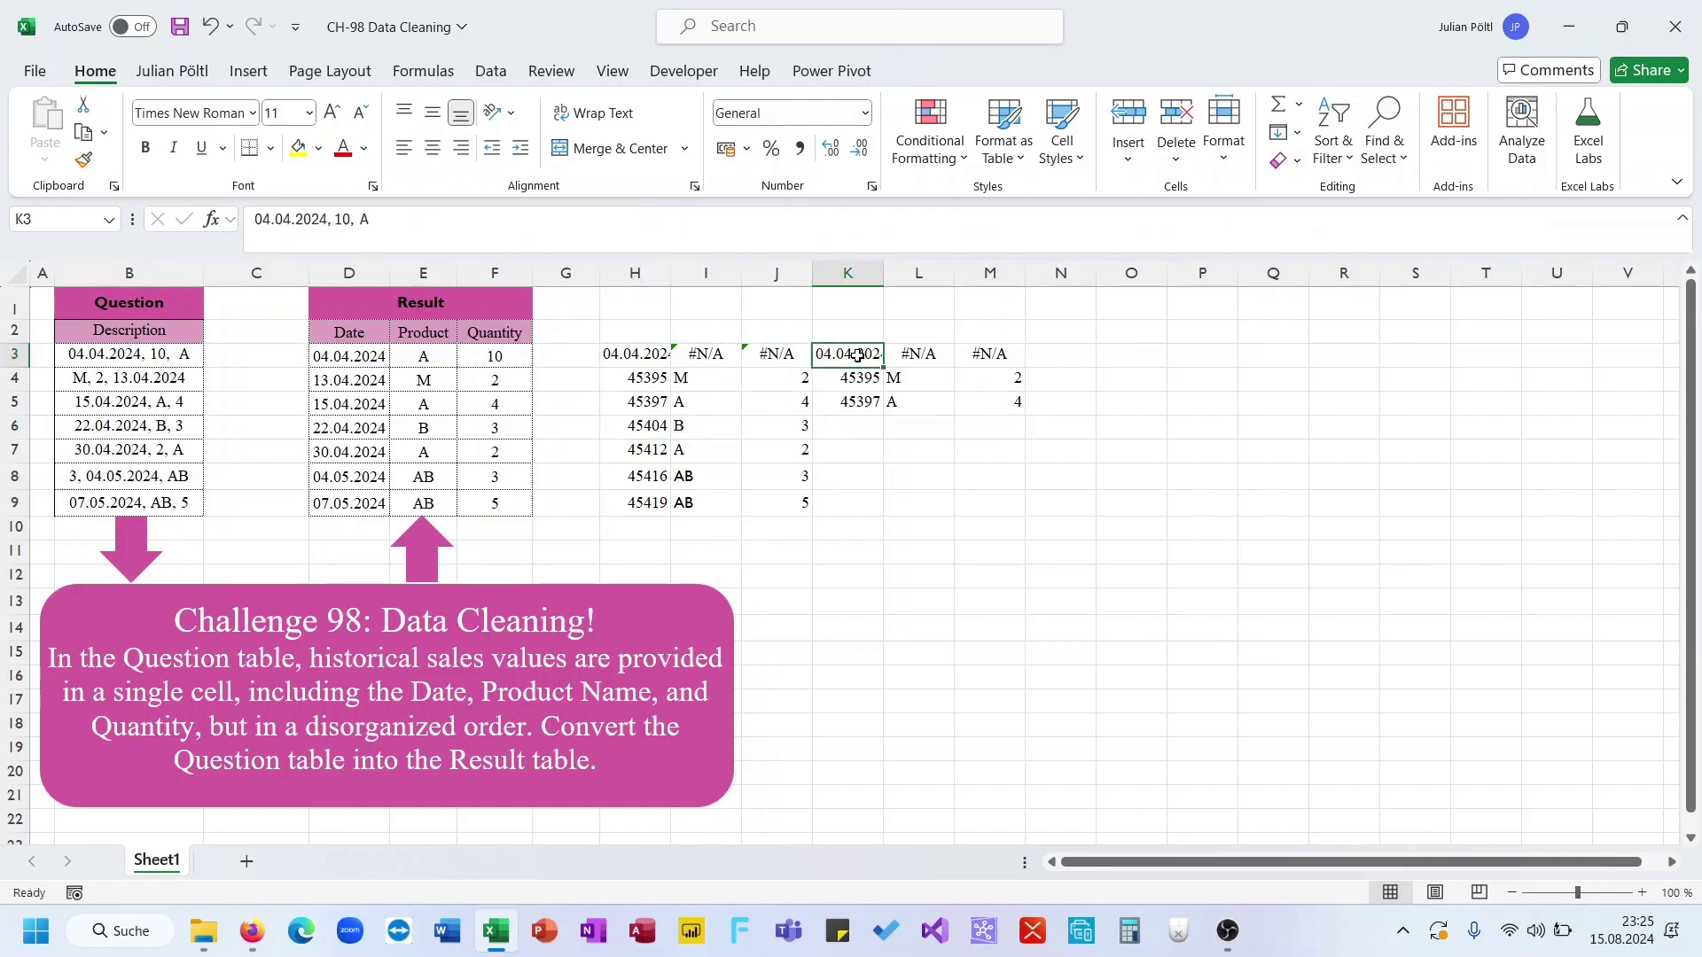
pyautogui.hotkey('ctrl', 'shift', 'Right')
pyautogui.hotkey('ctrl', 'shift', 'Down')
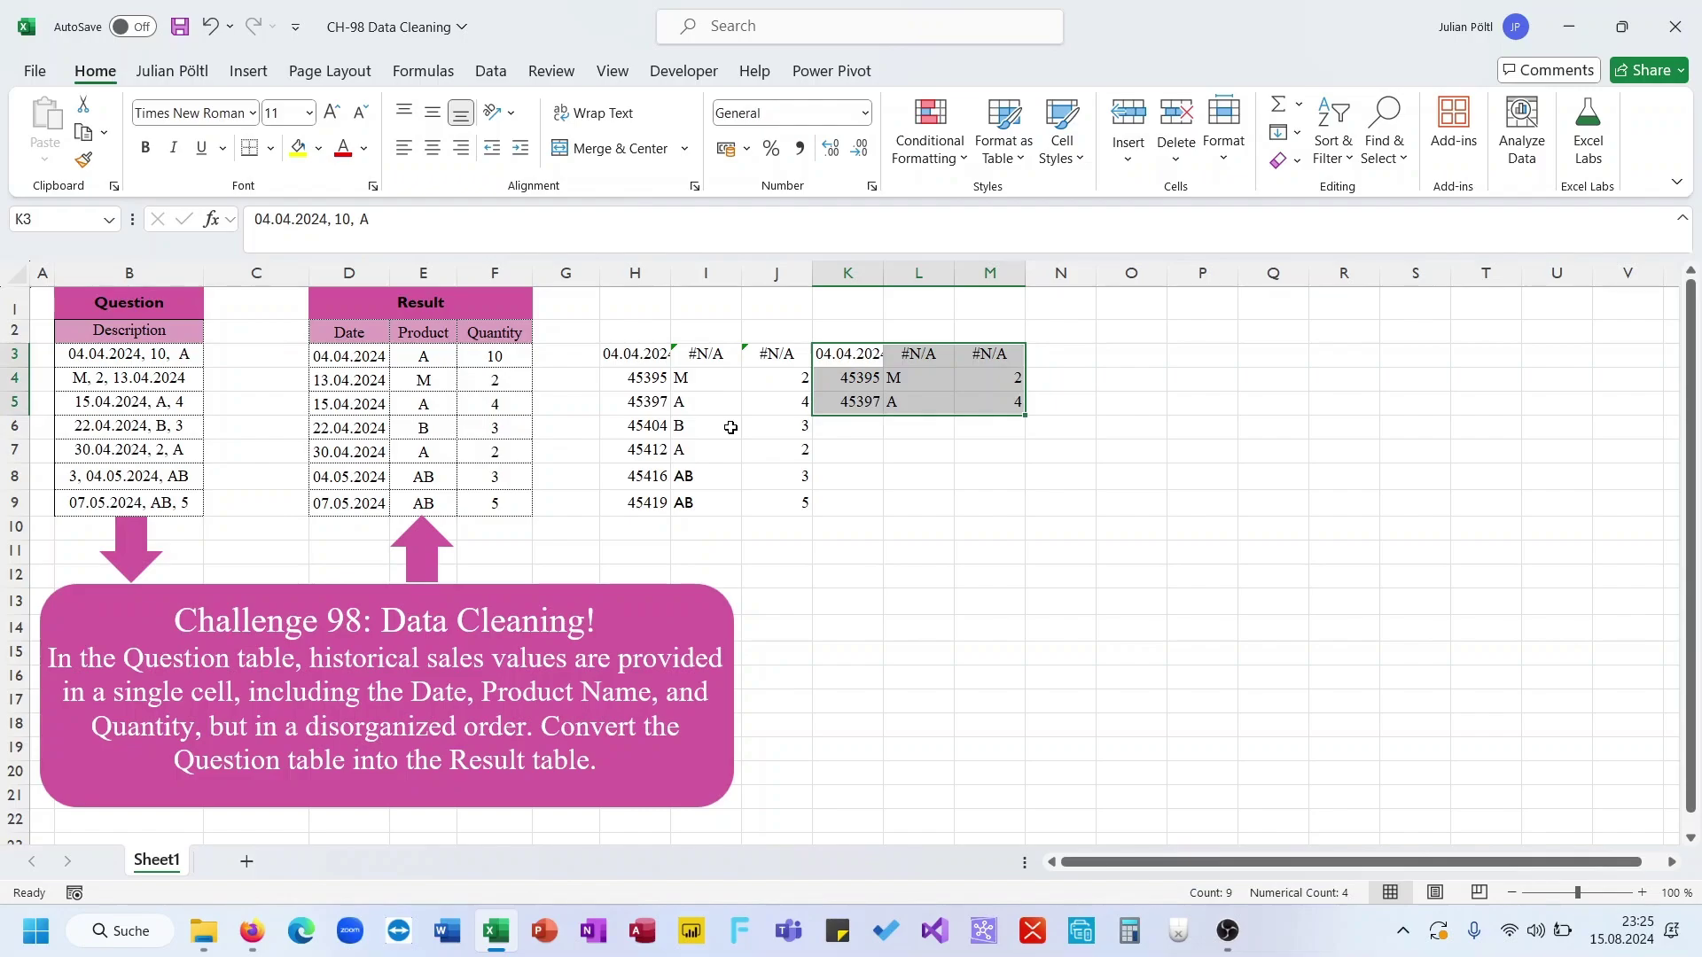
pyautogui.moveTo(647, 426); pyautogui.dragTo(764, 434)
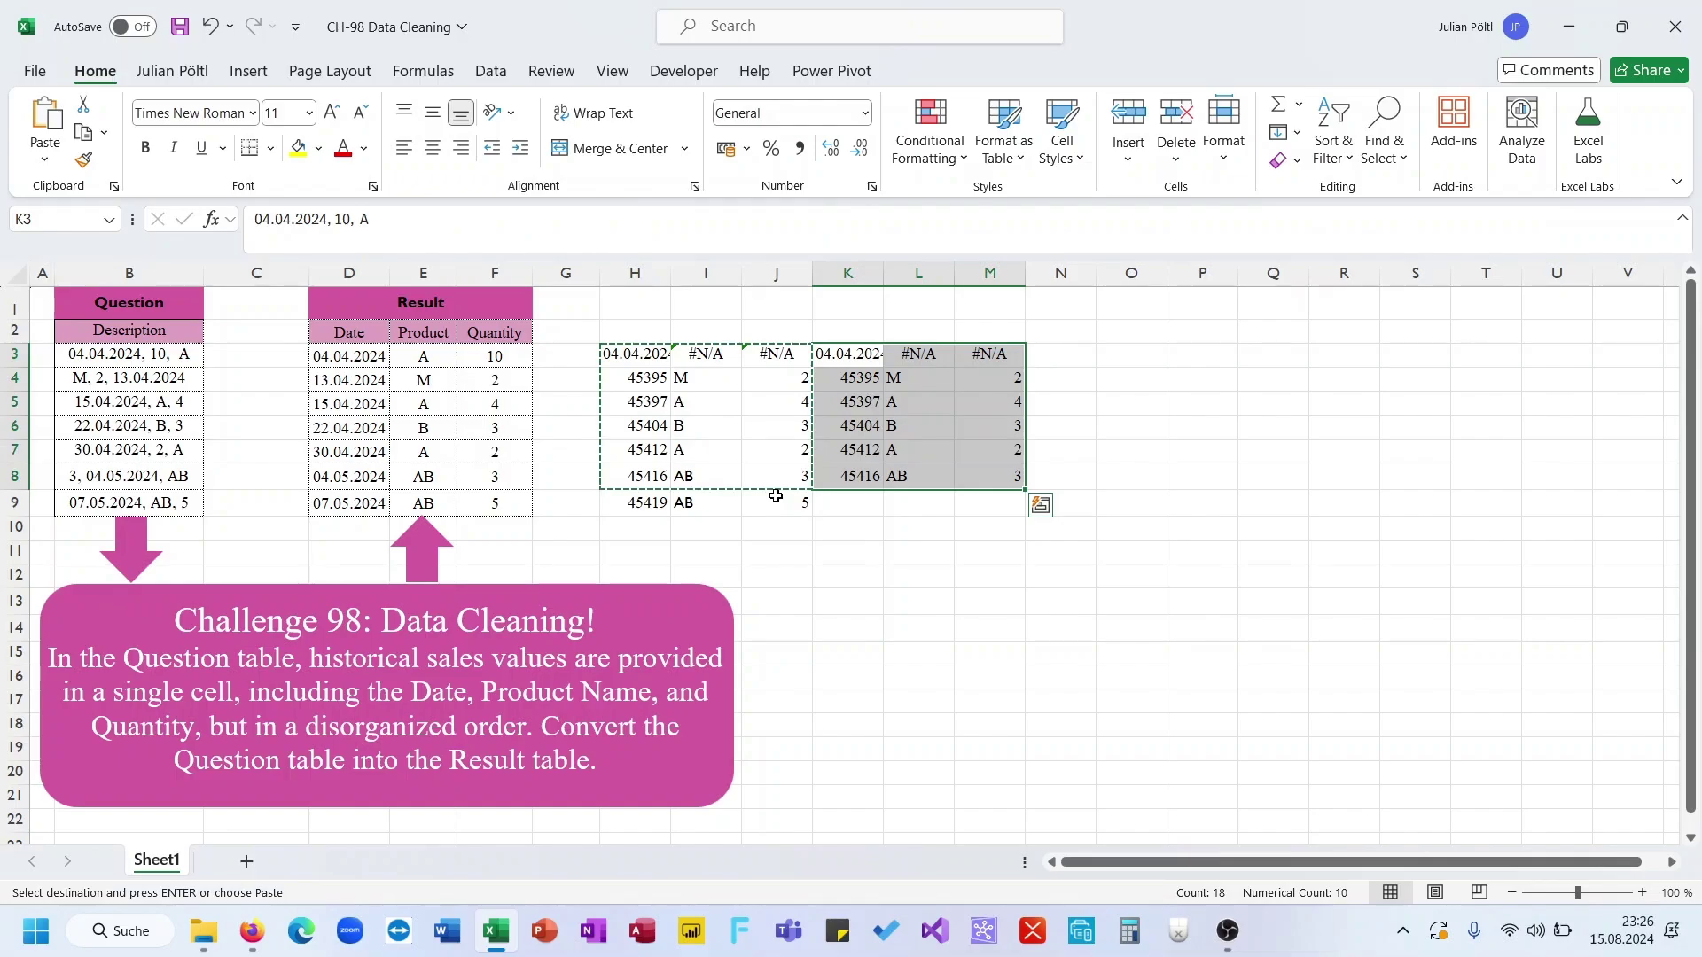
pyautogui.moveTo(635, 503); pyautogui.dragTo(768, 504)
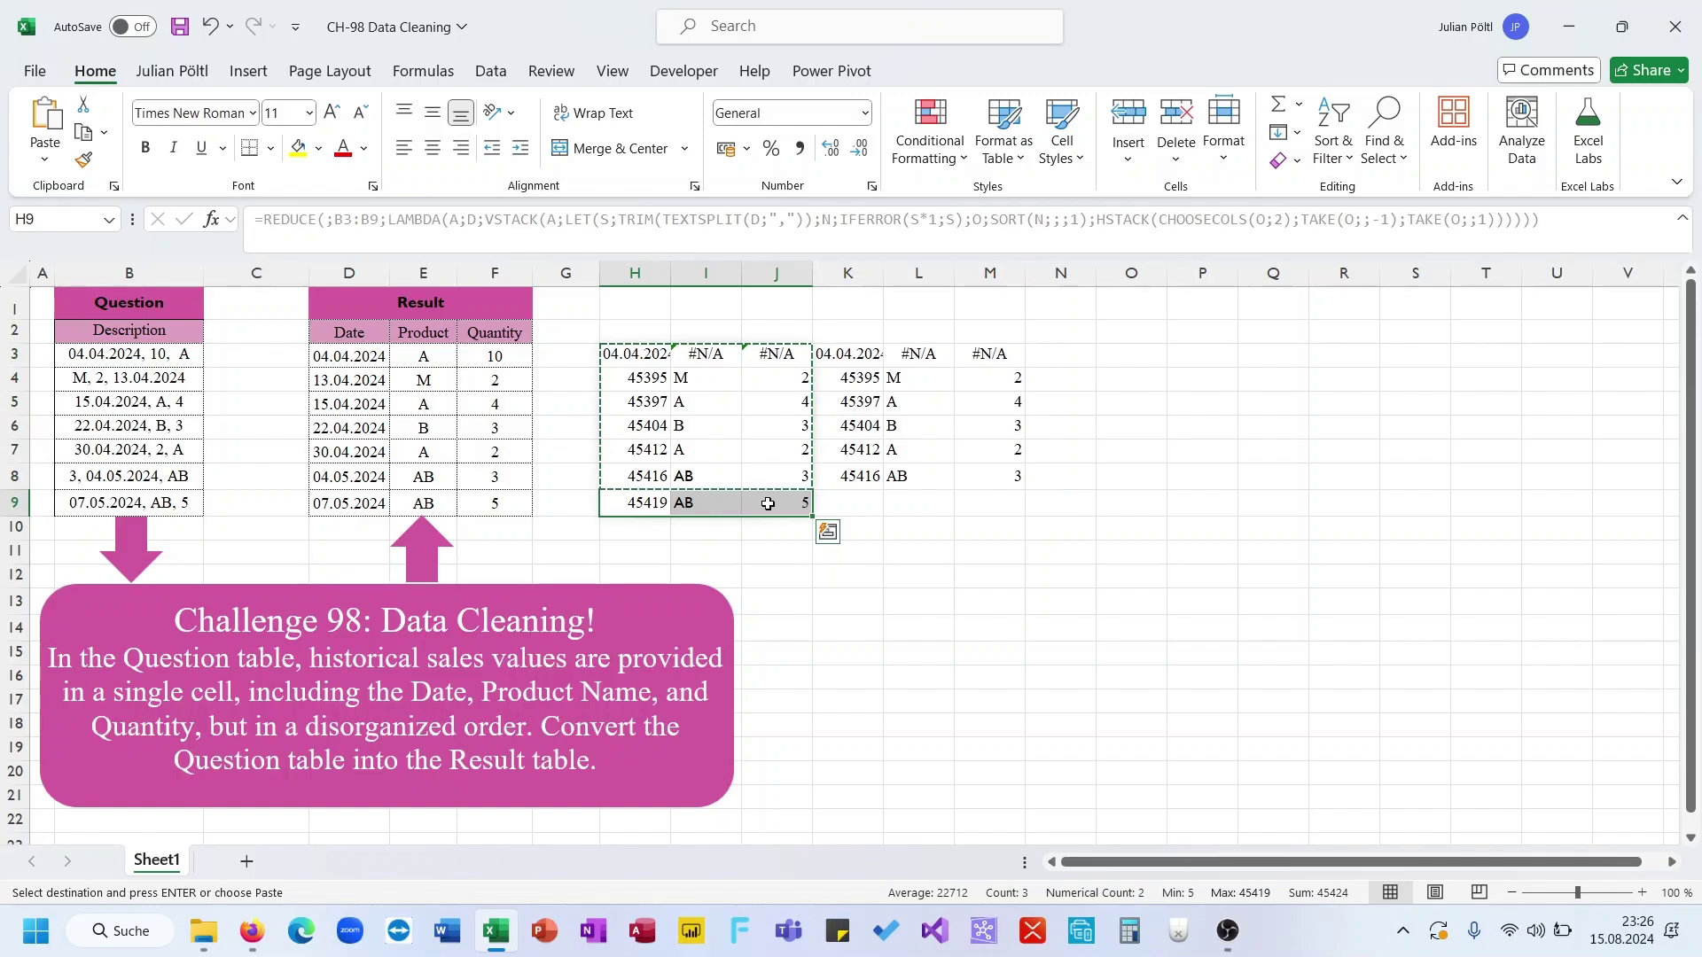
pyautogui.click(851, 503)
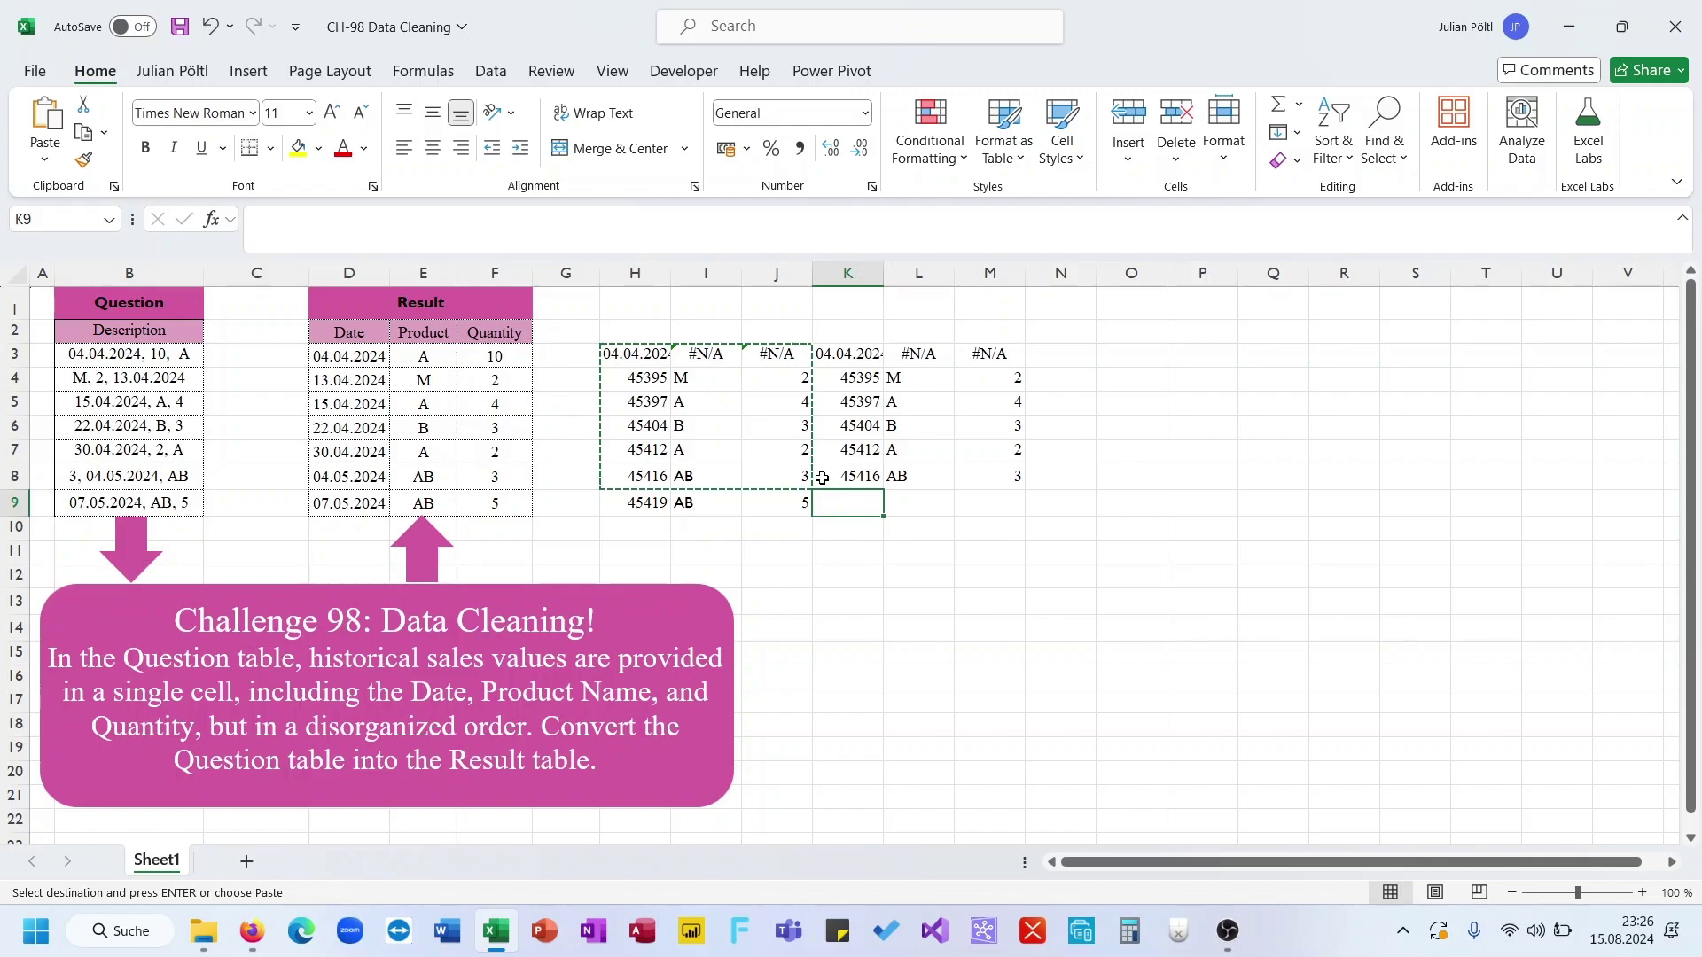
pyautogui.press('Escape')
# - Set the initial value of the REDUCE formula in H3 to 0
pyautogui.click(656, 354)
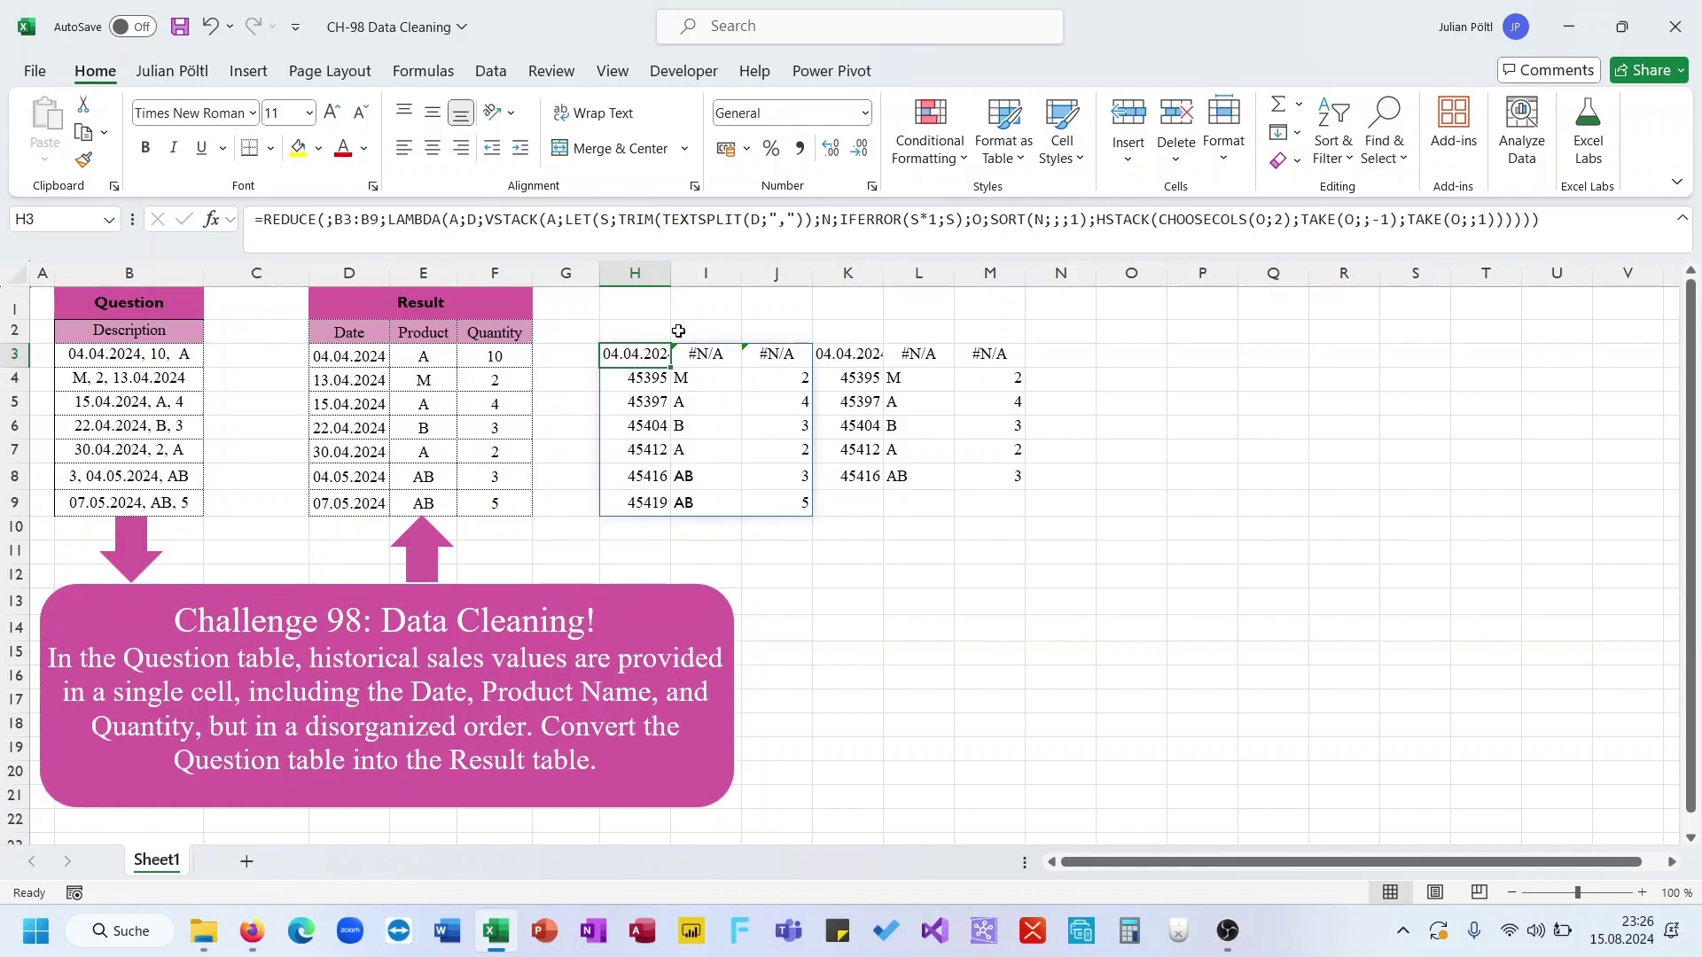
pyautogui.click(327, 220)
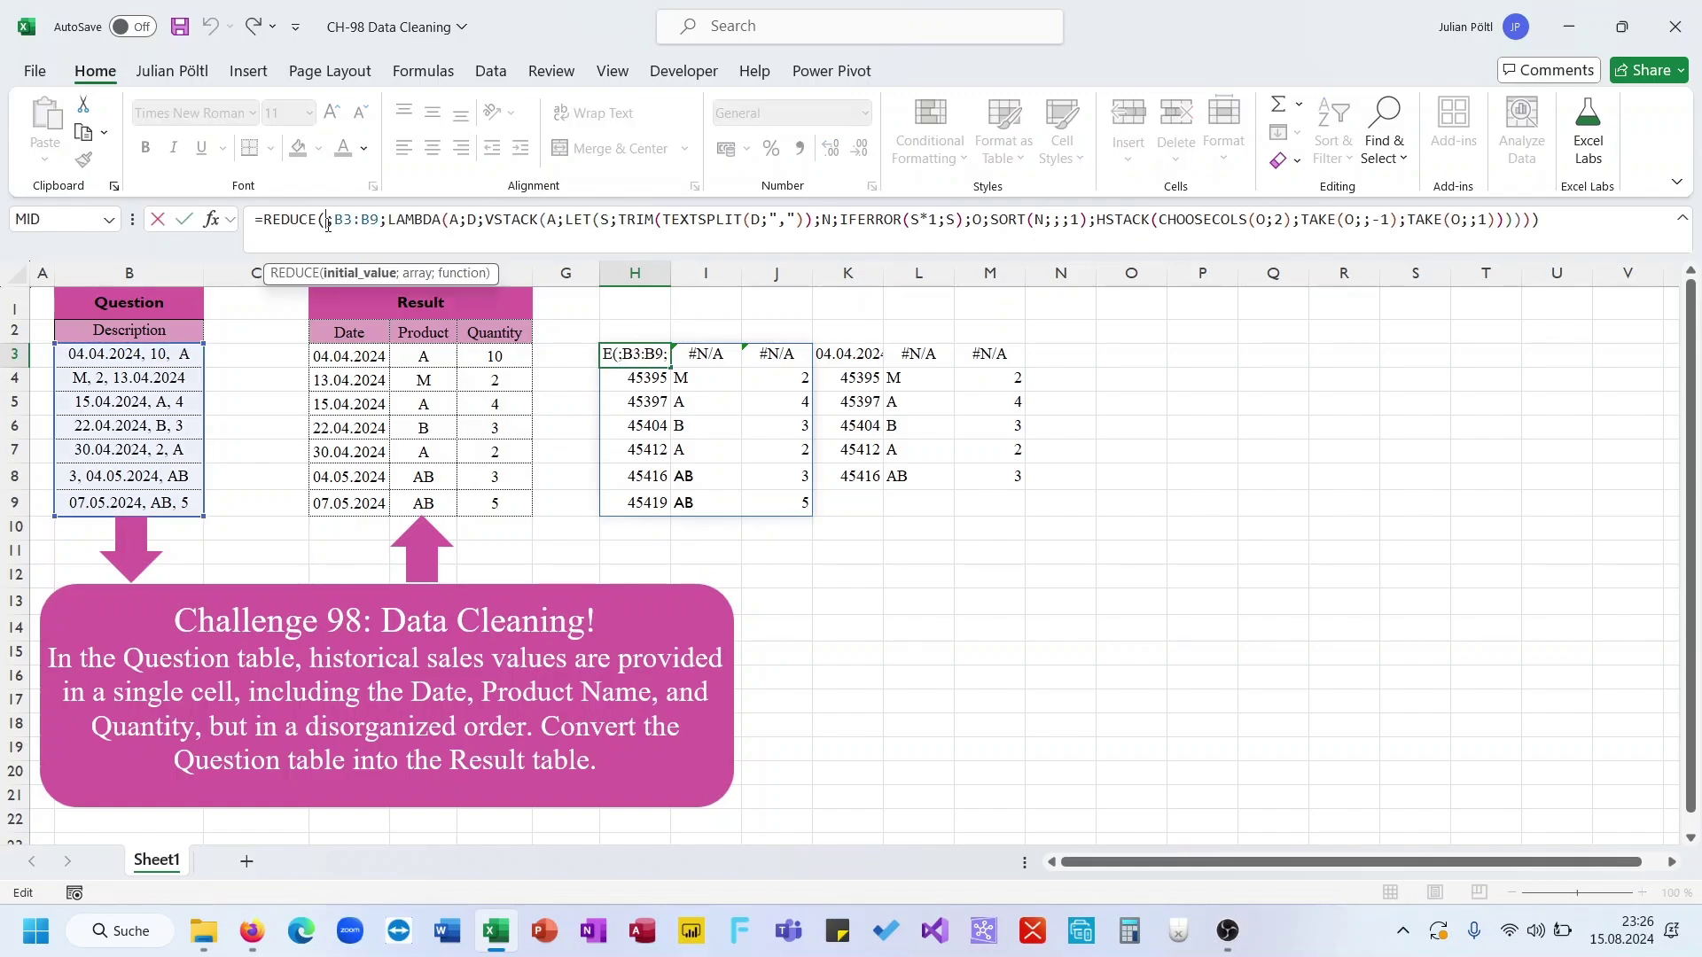
pyautogui.write('0')
pyautogui.hotkey('ctrl', 'Return')
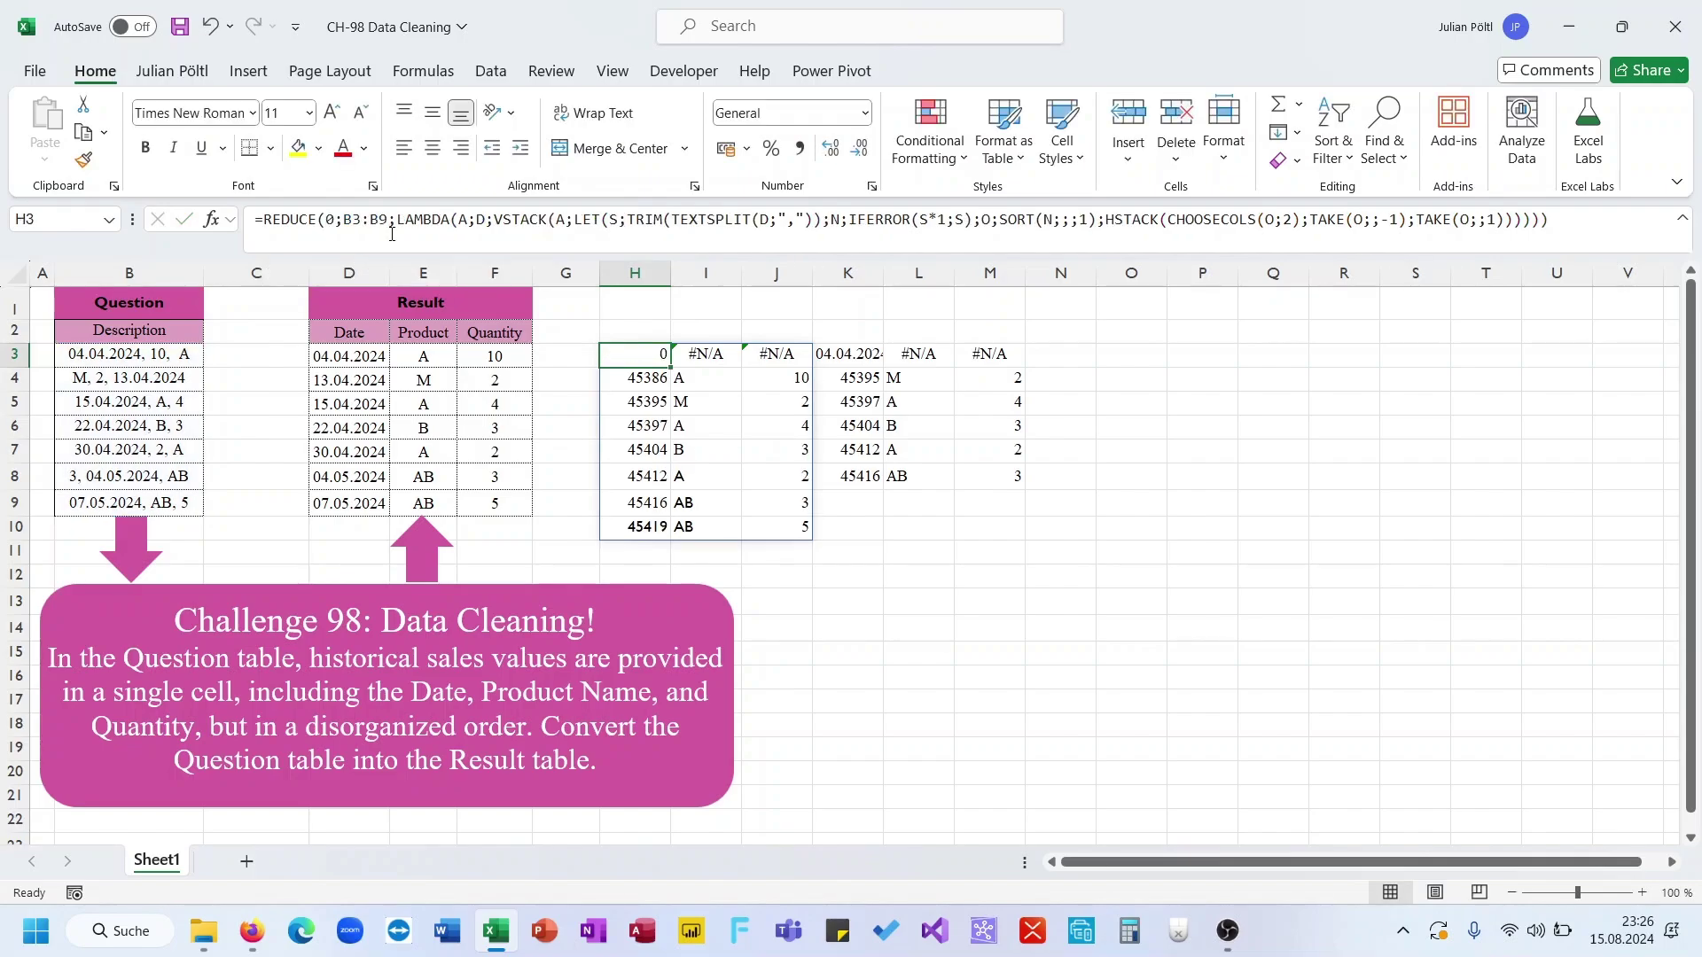
# - Clear the pasted demonstration values from K3:M8
pyautogui.click(874, 362)
pyautogui.press('Delete')
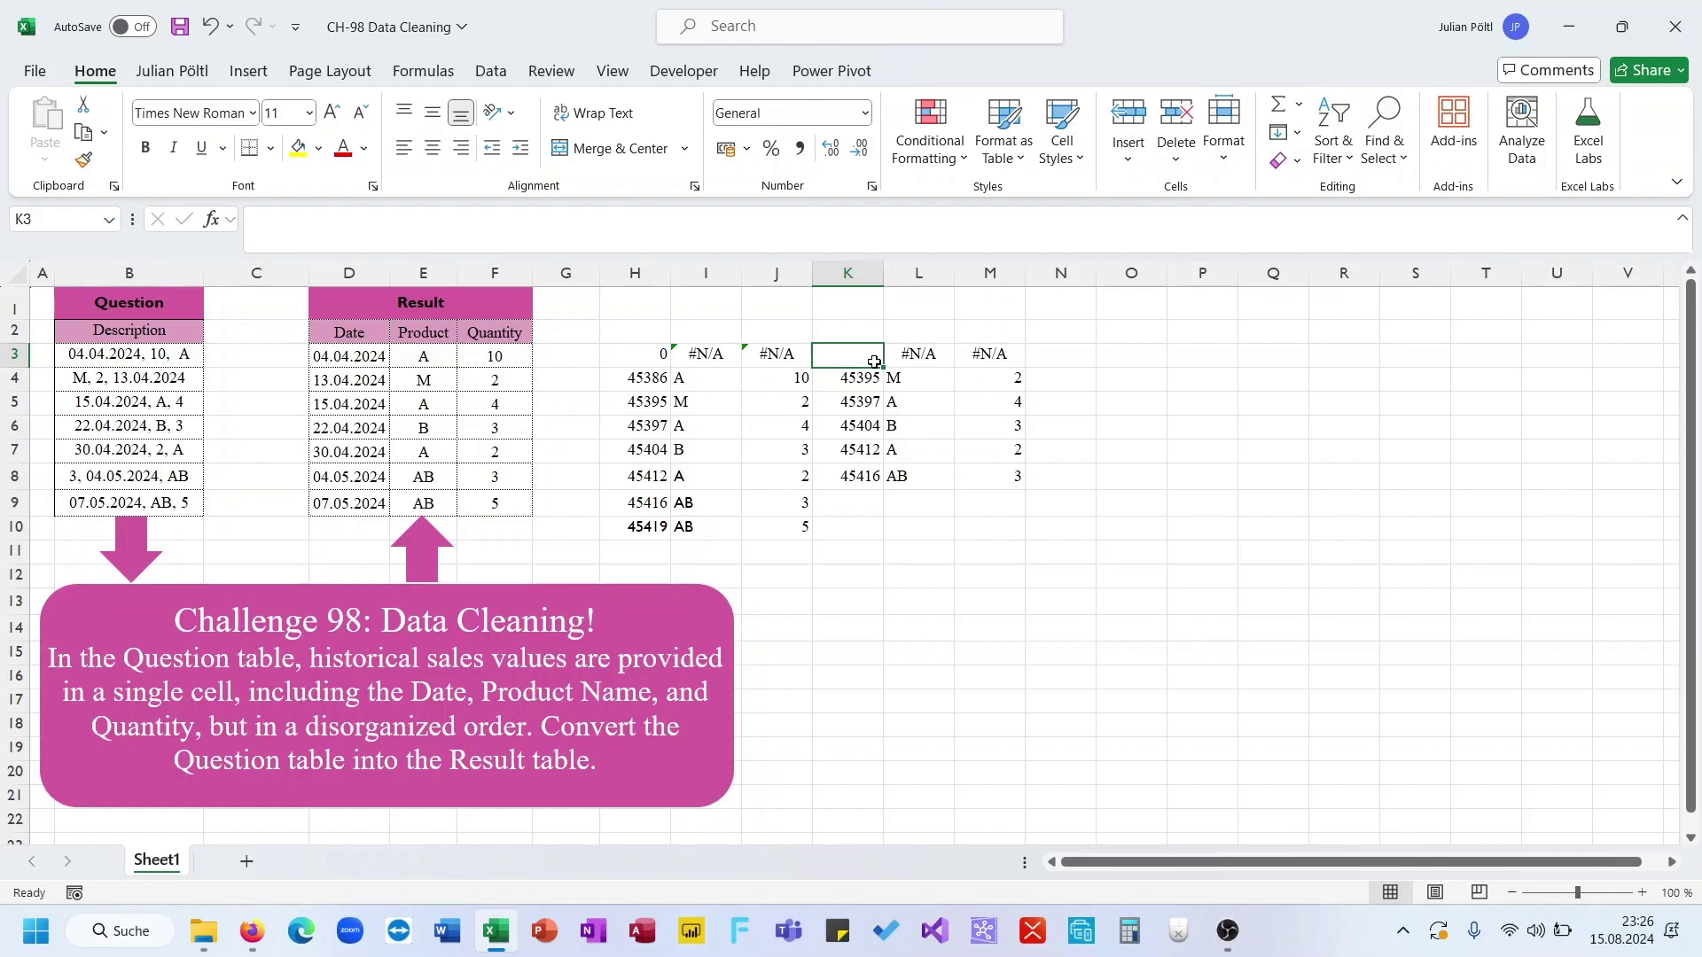
# - Set the initial value of REDUCE in H3 to HSTACK("Date";"Product";"Quantity") and commit the formula
pyautogui.click(359, 332)
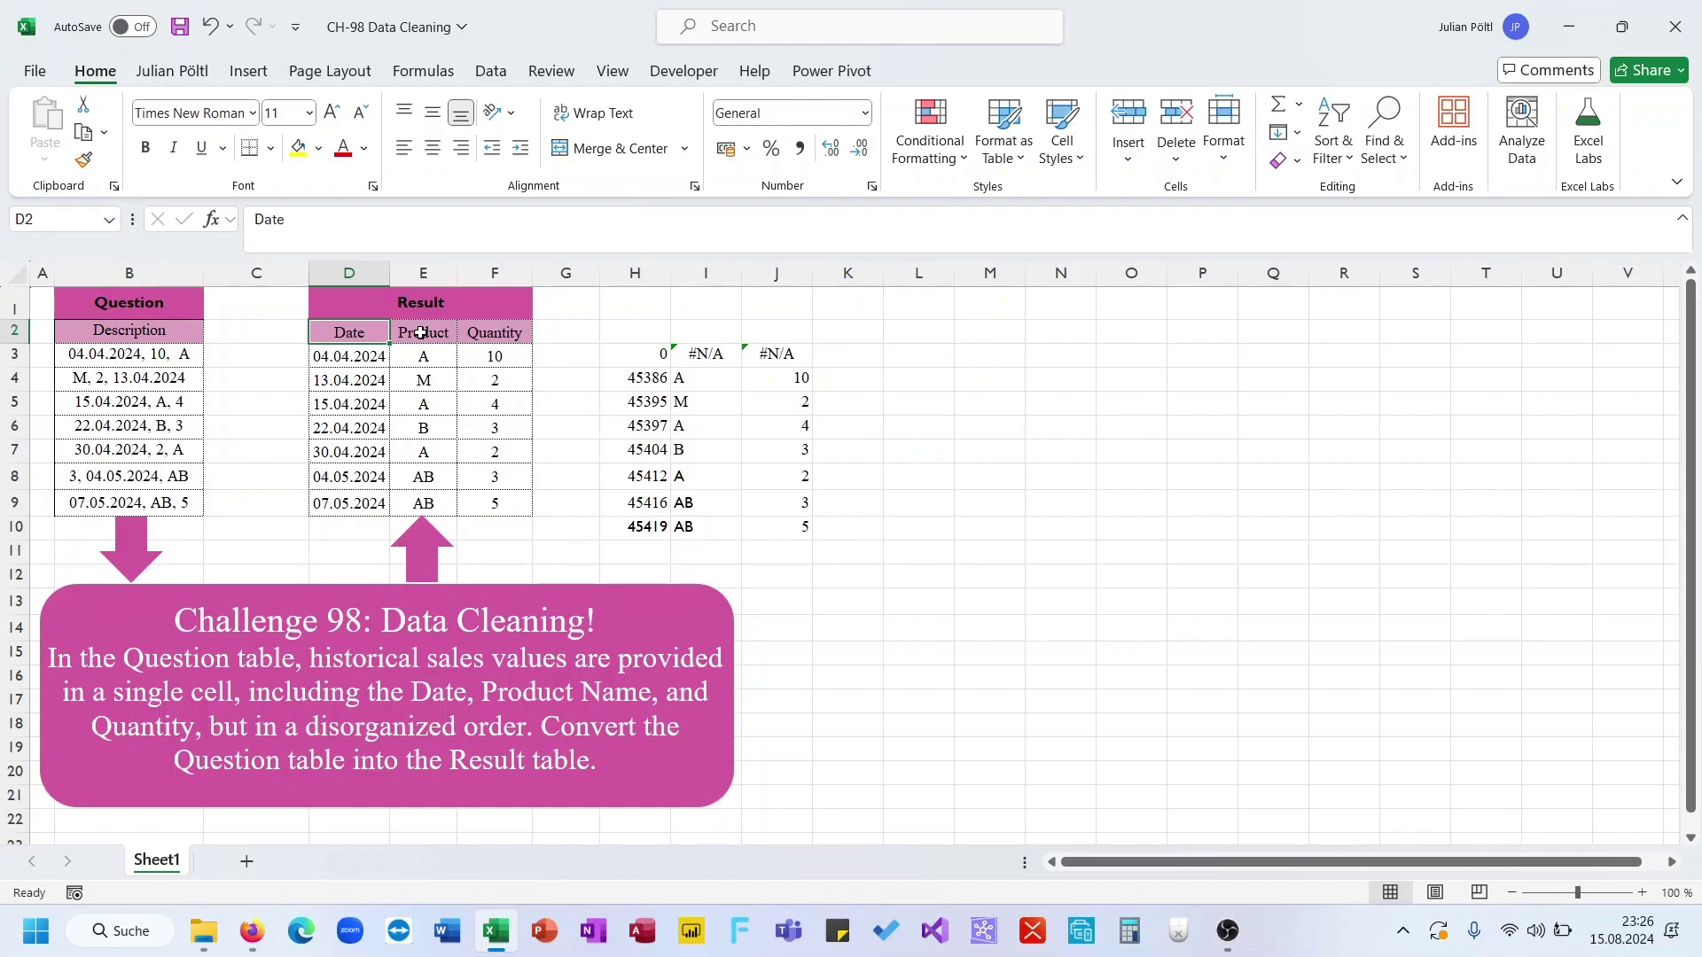
pyautogui.click(634, 353)
pyautogui.click(332, 219)
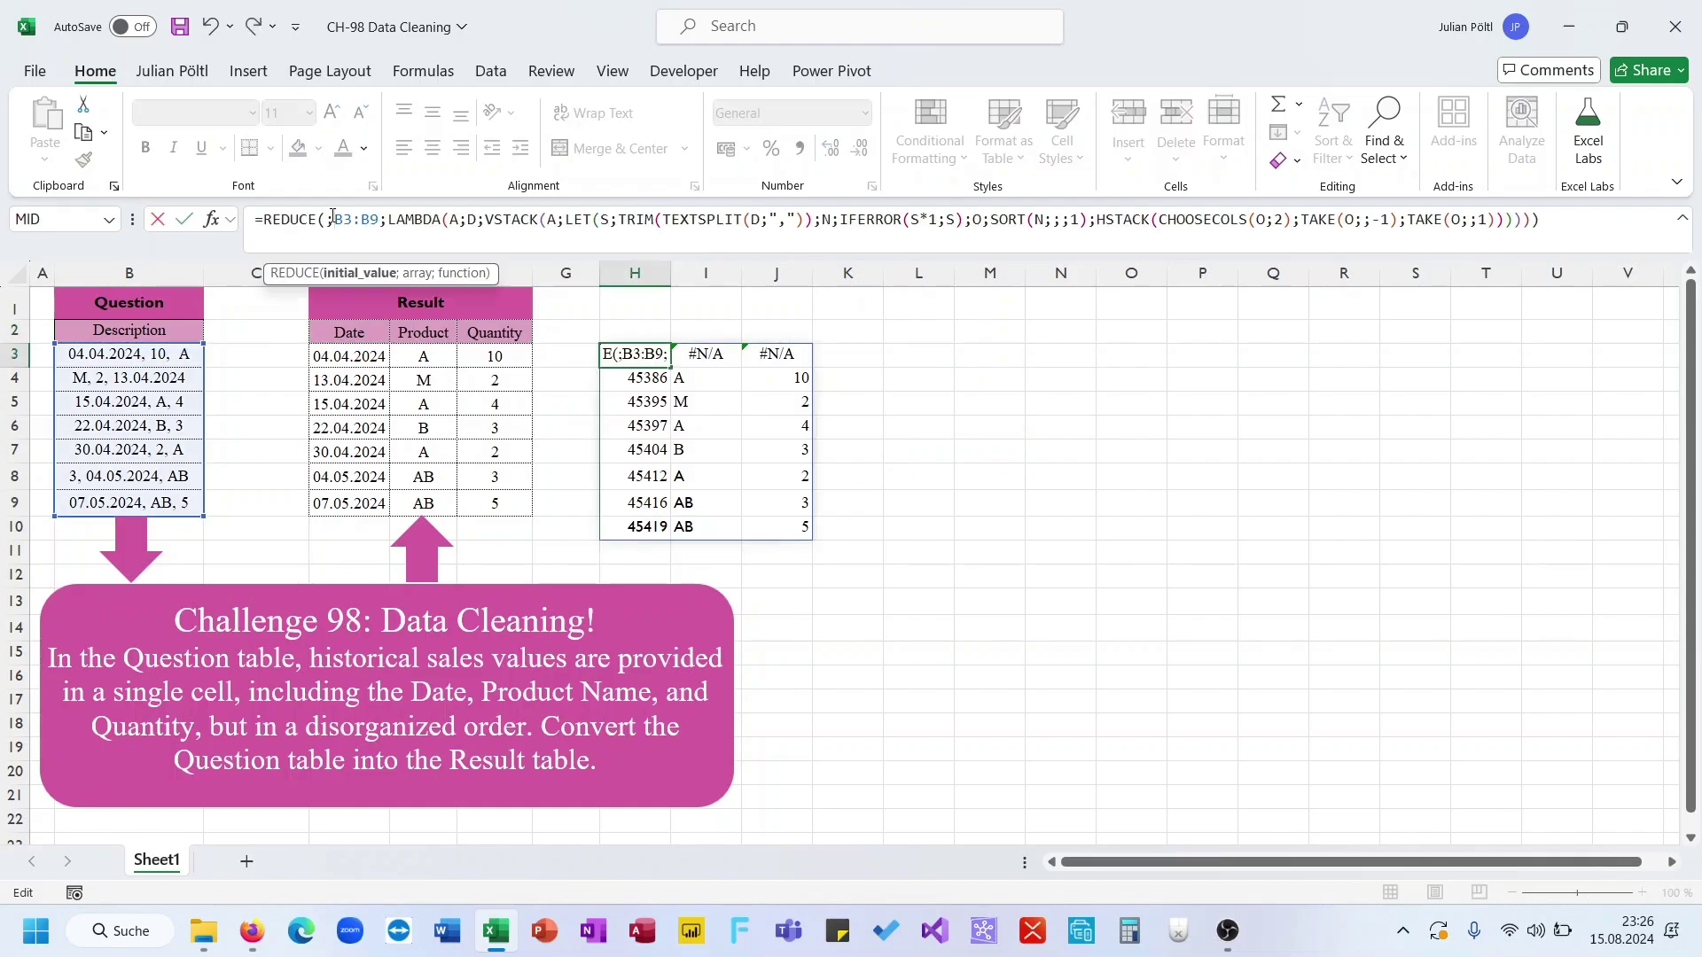
pyautogui.write('HSTACK(')
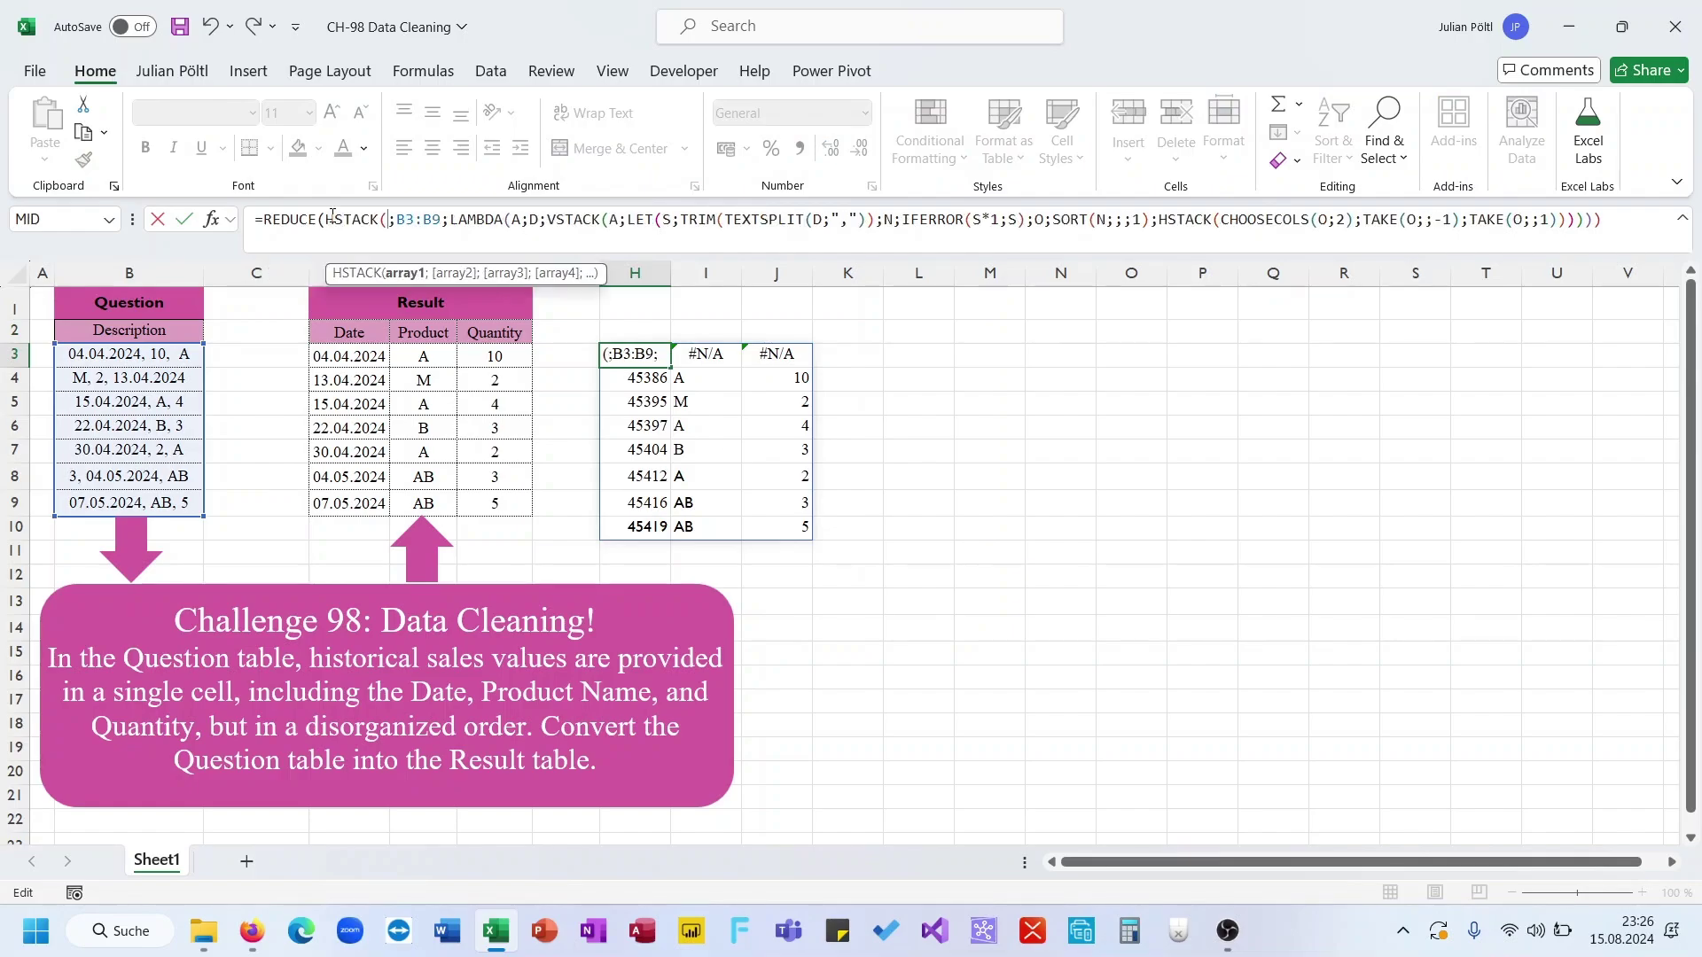
pyautogui.write('"D')
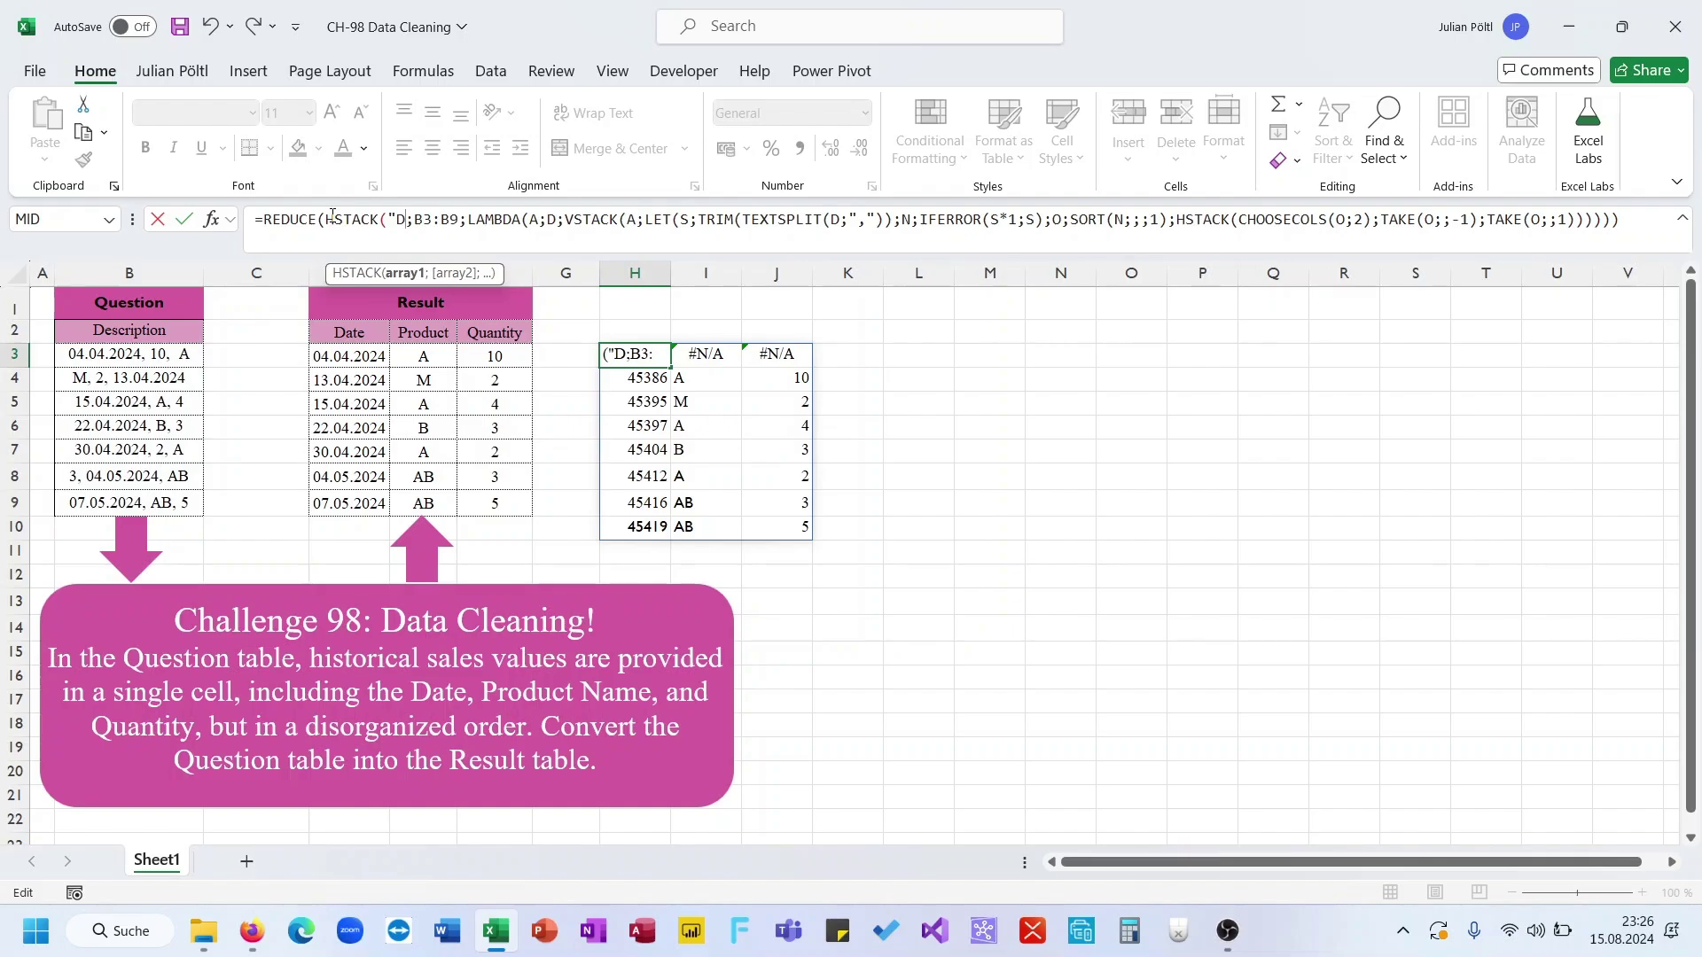
pyautogui.write('ate";"Pro')
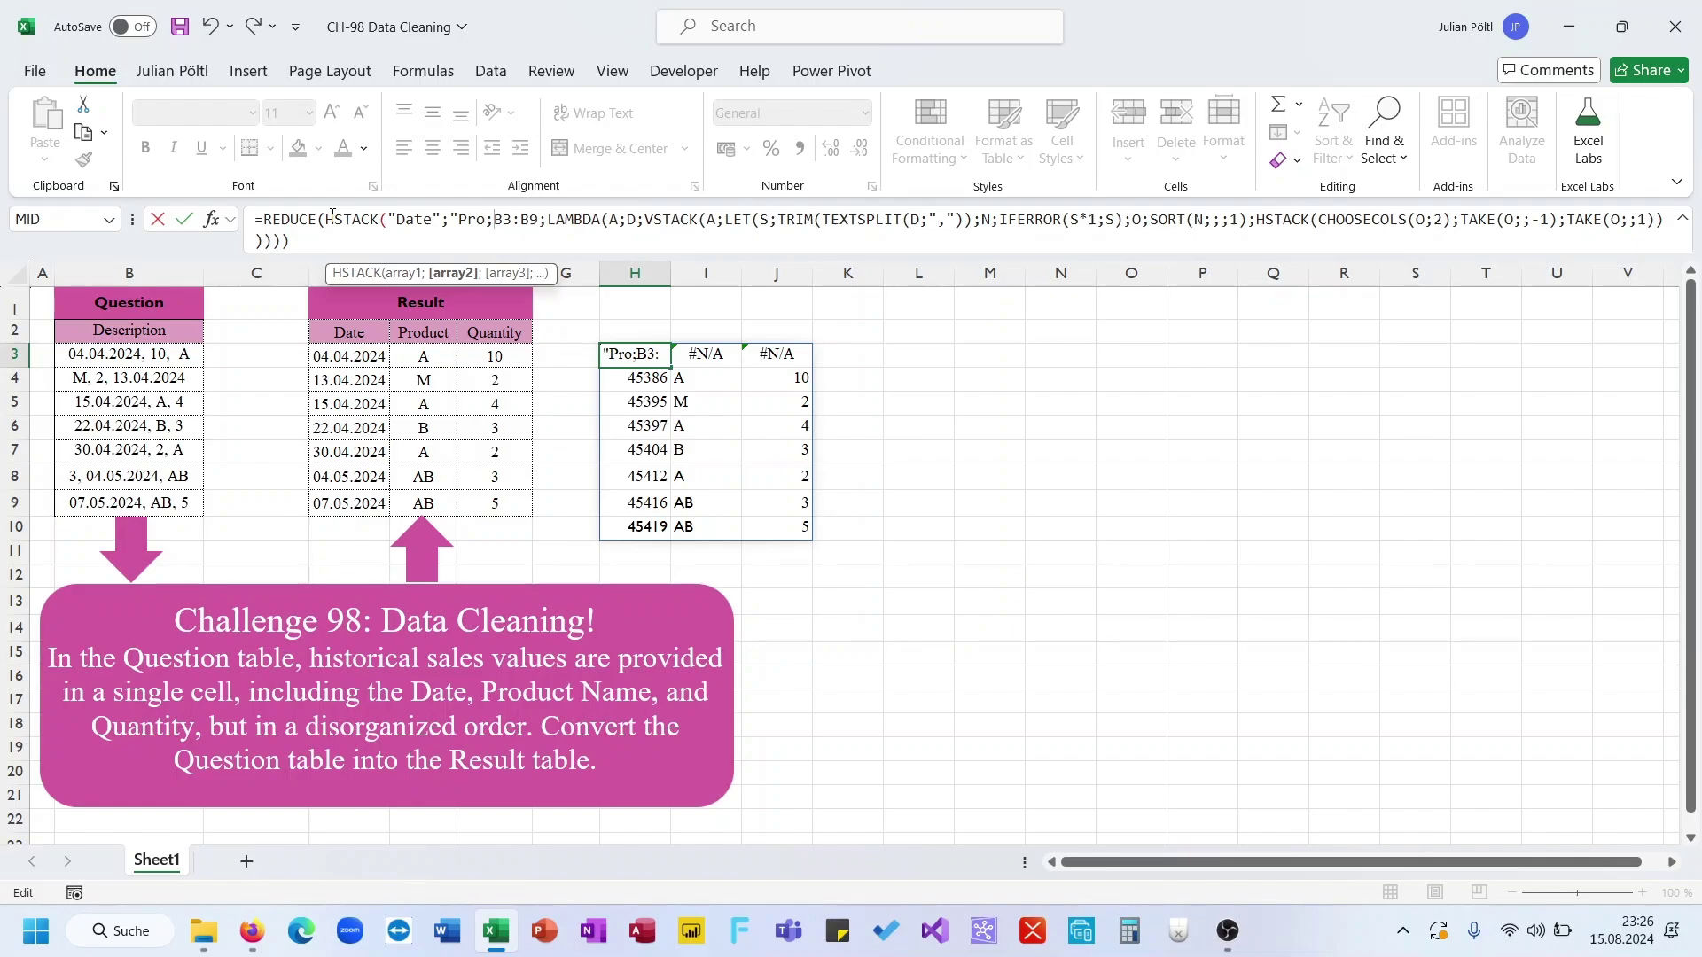
pyautogui.write('duct";"')
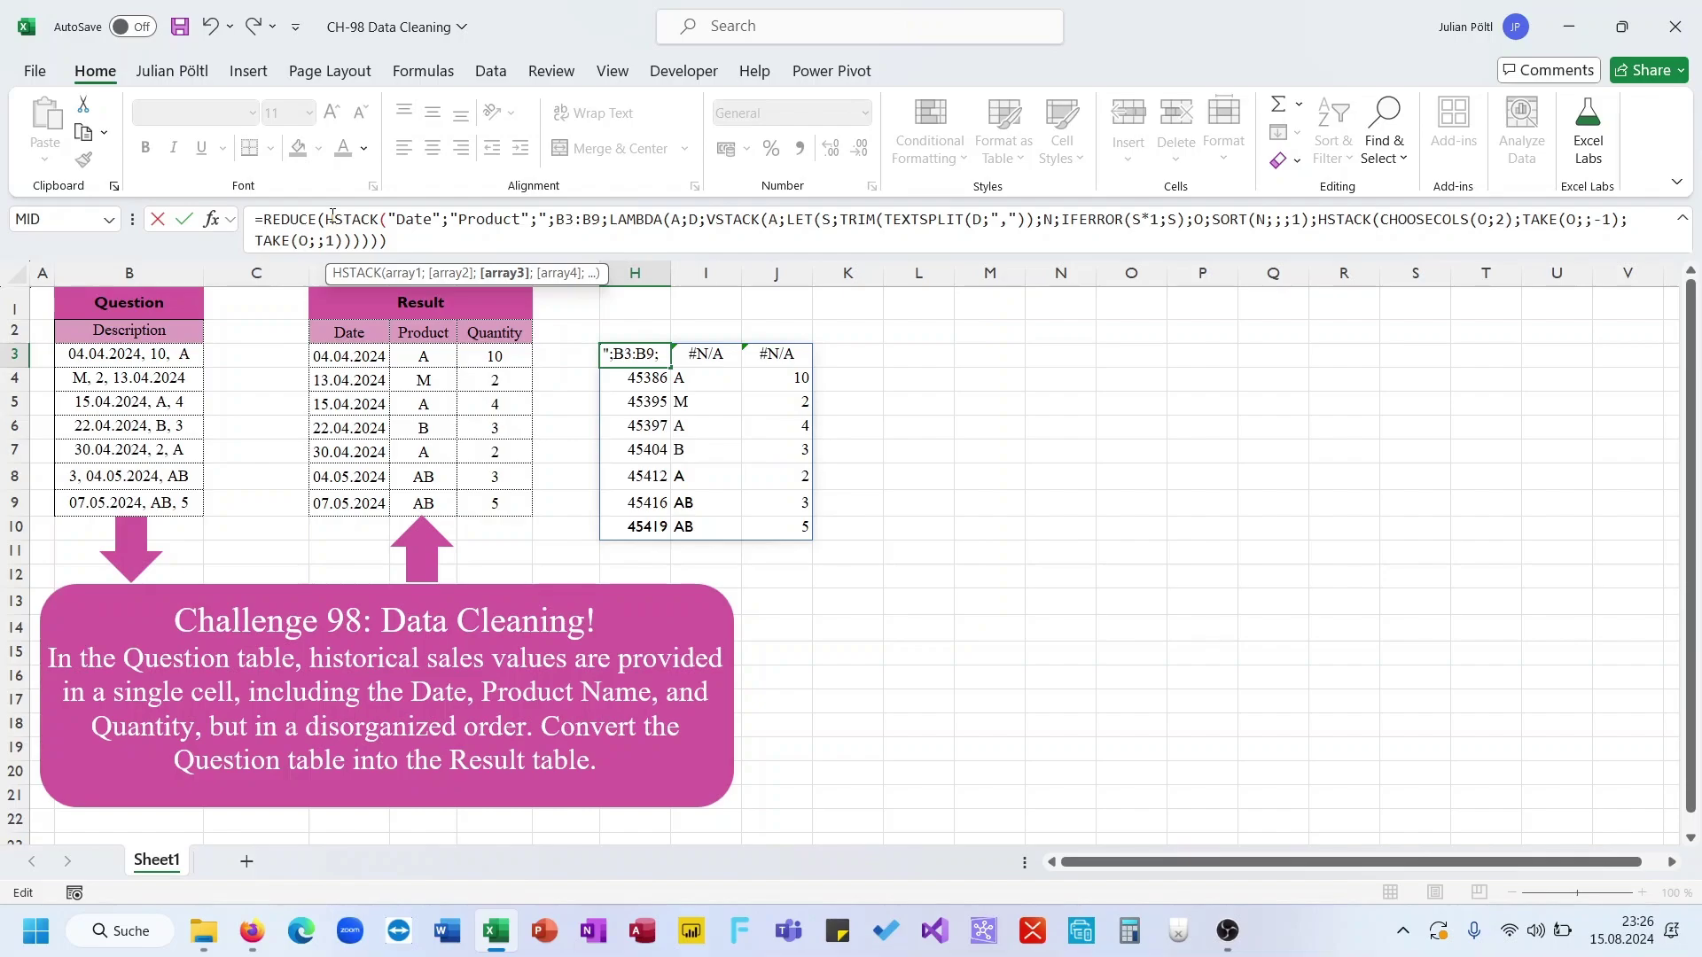
pyautogui.write('Quantity")')
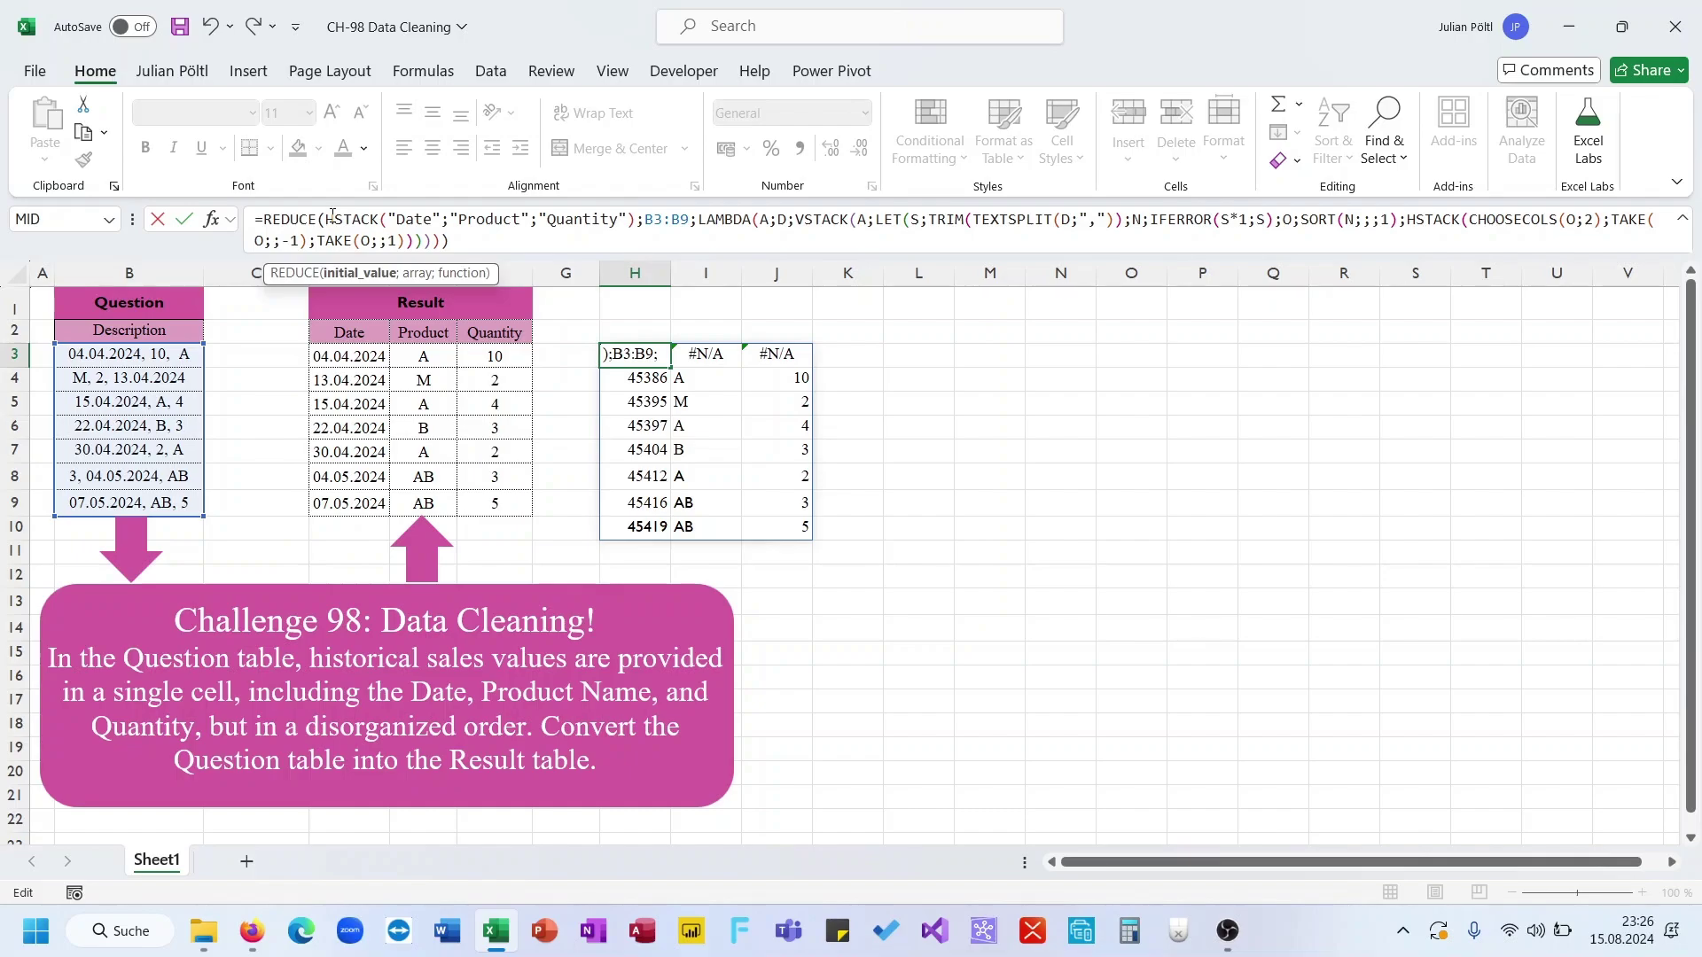
pyautogui.click(624, 348)
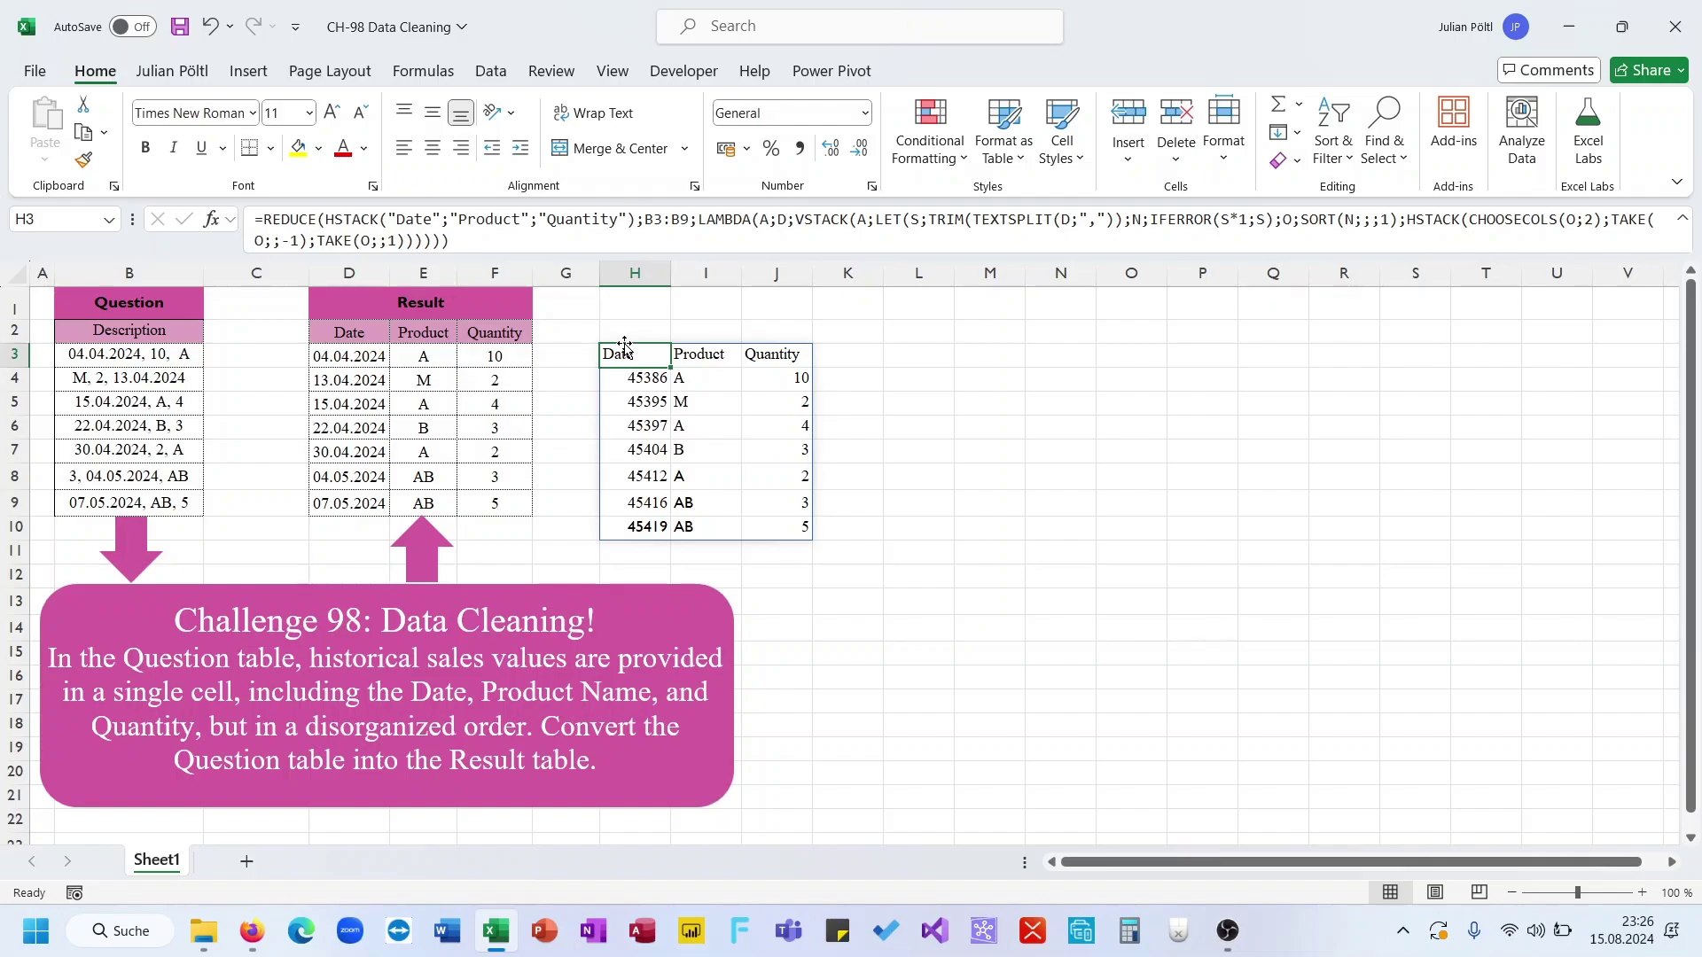
# - Move the REDUCE formula to H2 and format the spilled range H2:J9 like the Result table
pyautogui.moveTo(634, 330); pyautogui.dragTo(777, 461)
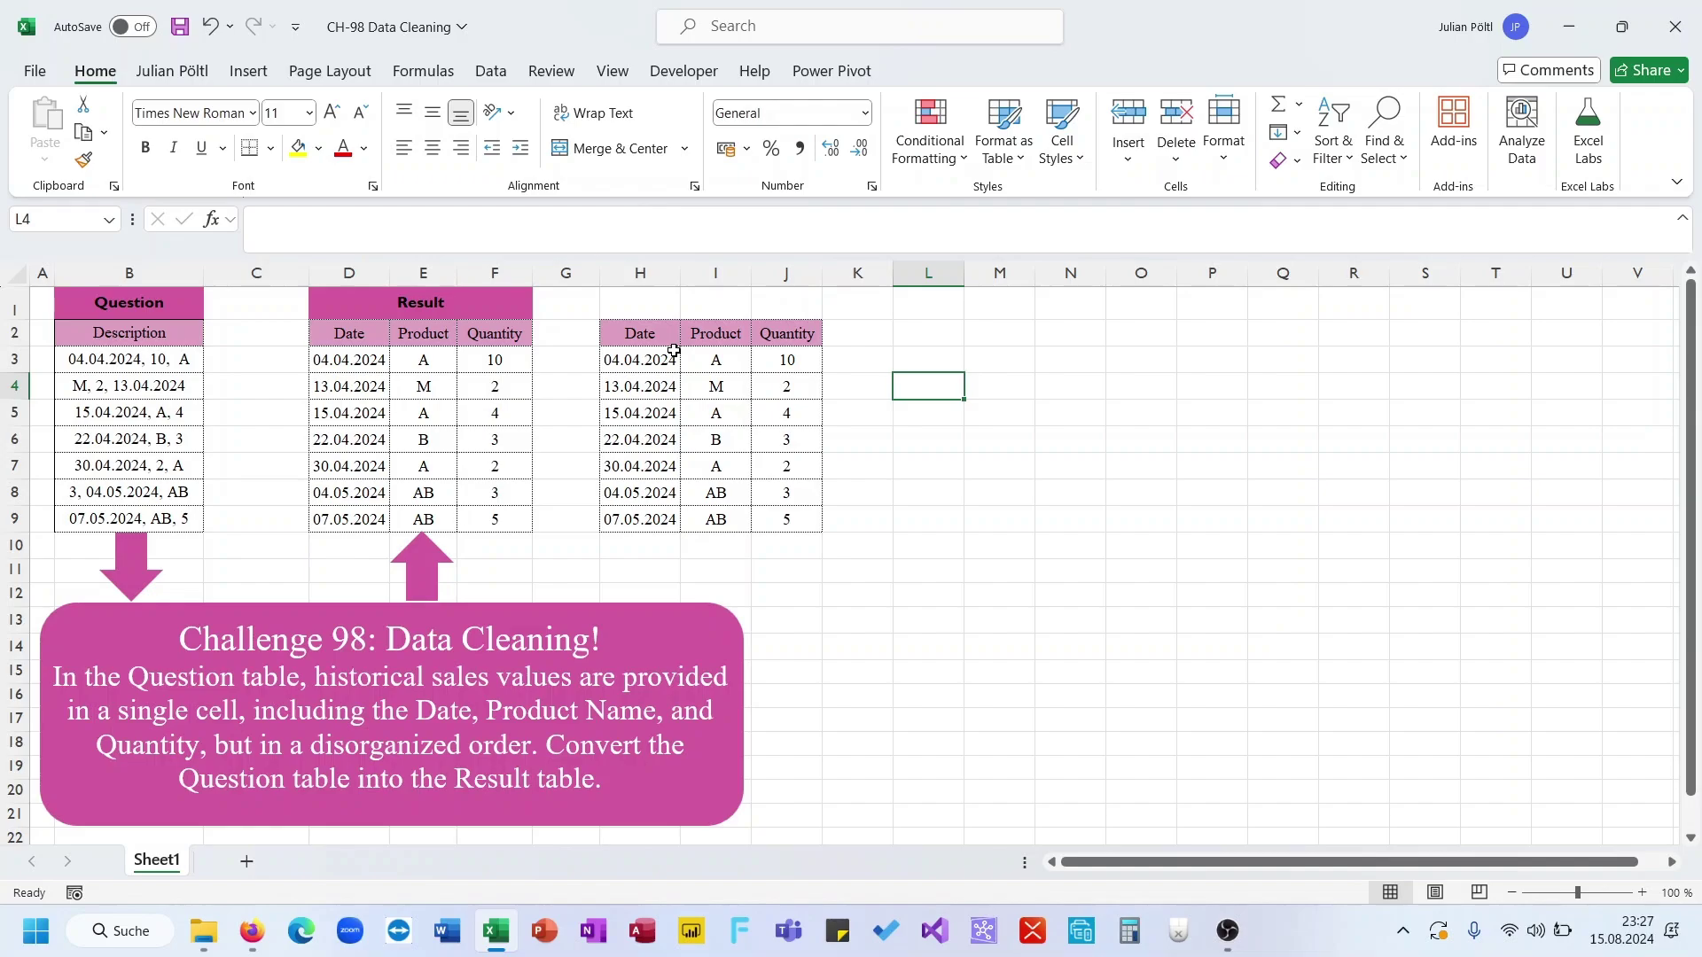
pyautogui.click(655, 330)
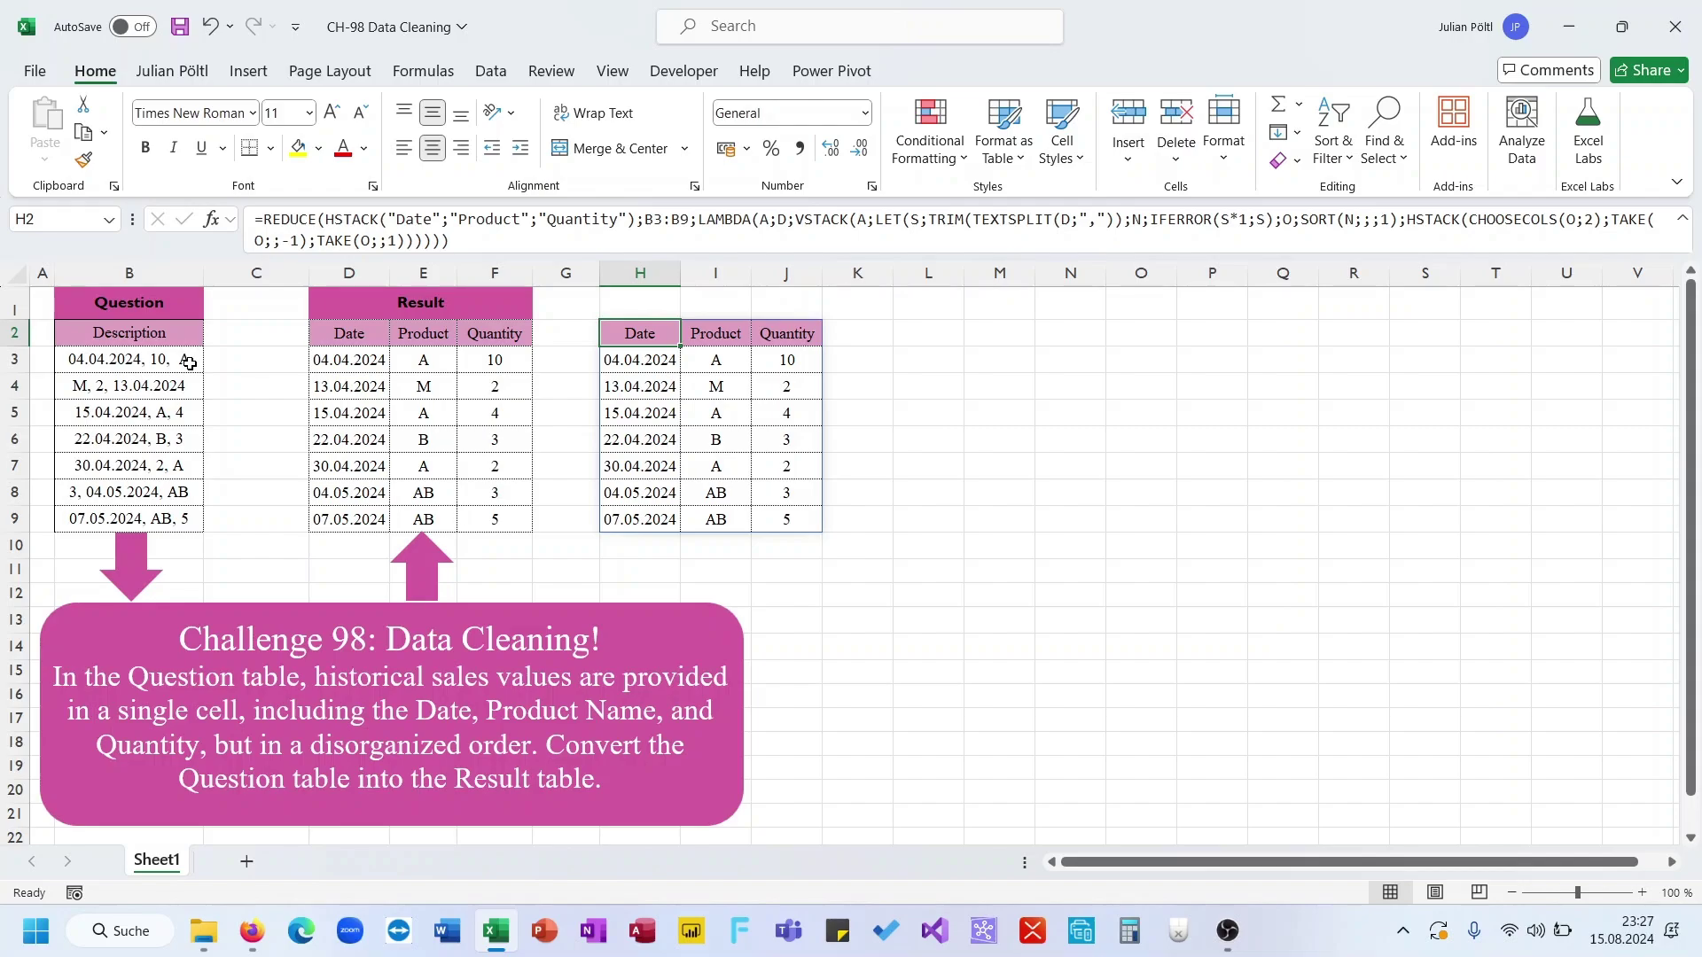
pyautogui.hotkey('ctrl', 'z')
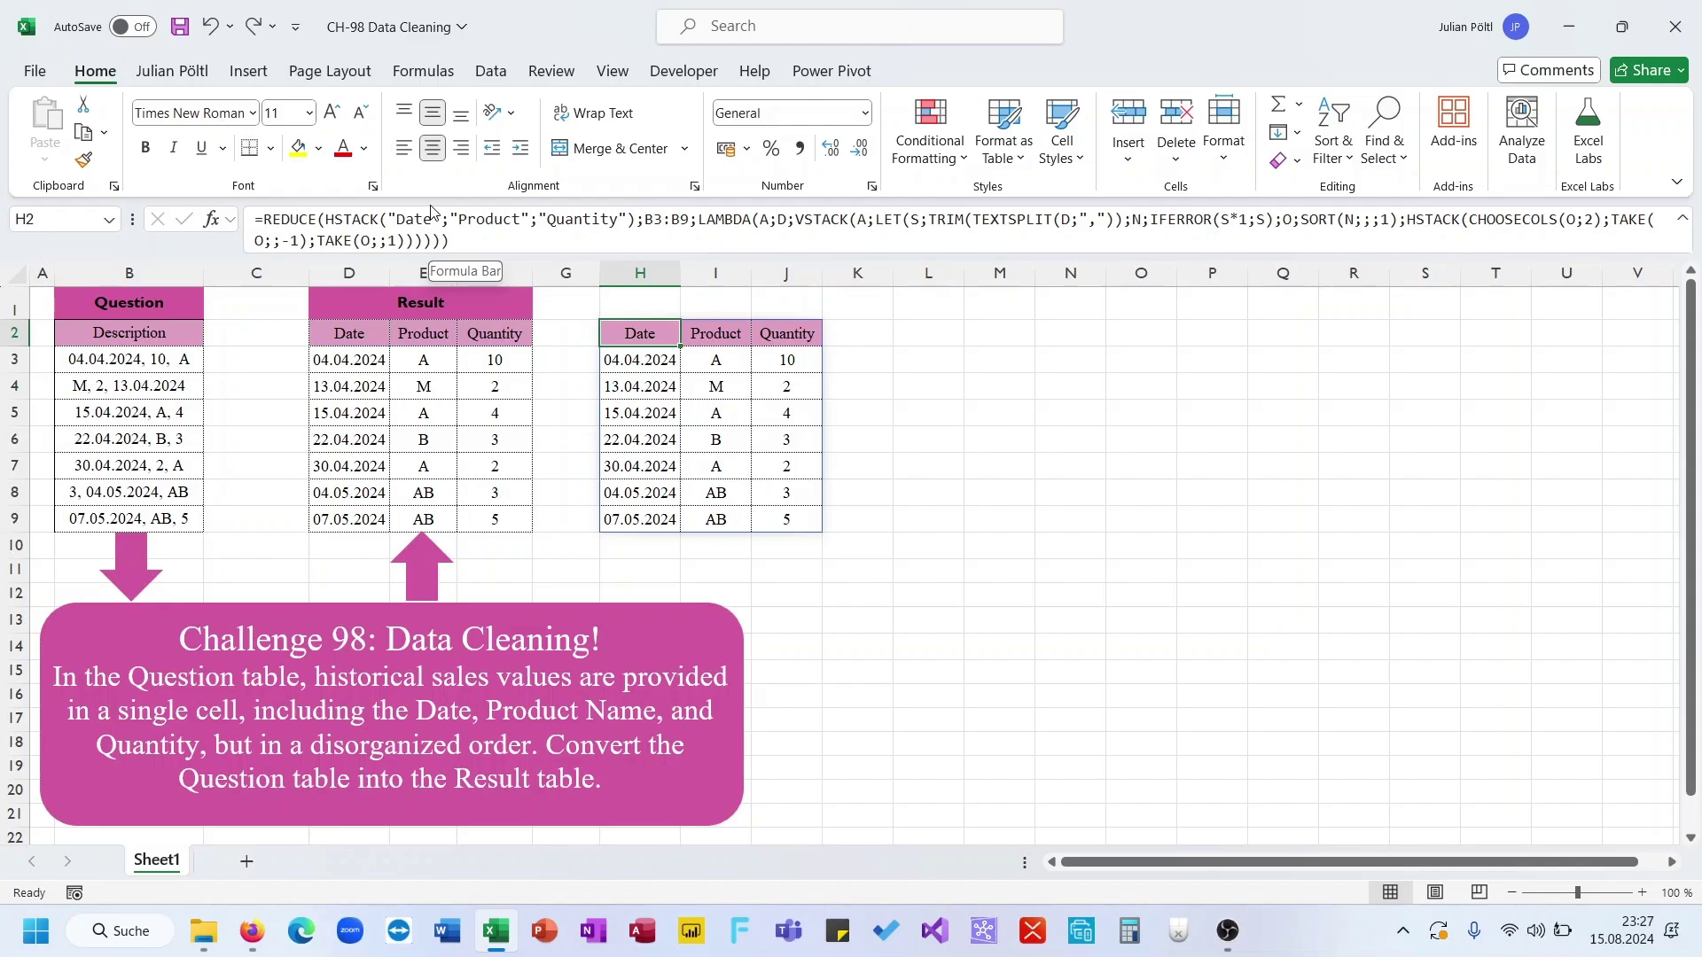
# - Try illustrating the row stacking by pasting the headers H2:J2 as values into L2:N2, and undo the paste
pyautogui.moveTo(640, 333); pyautogui.dragTo(786, 333)
pyautogui.hotkey('ctrl', 'c')
pyautogui.click(928, 333)
pyautogui.hotkey('ctrl', 'v')
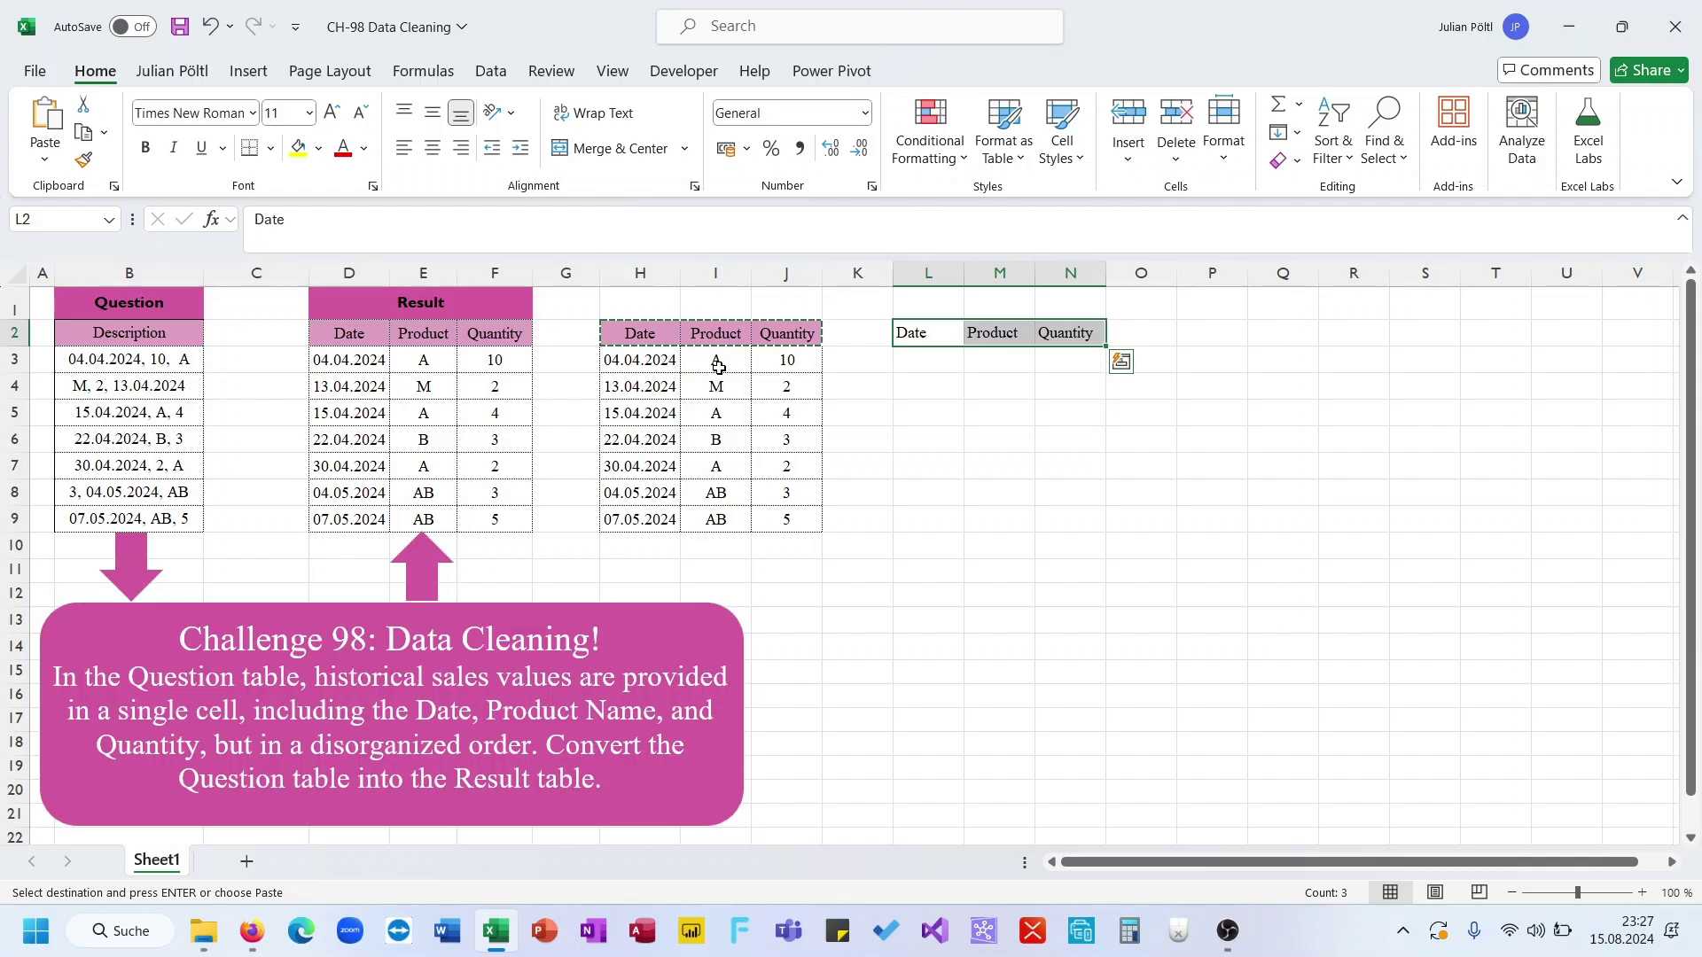
pyautogui.moveTo(928, 359); pyautogui.dragTo(1088, 485)
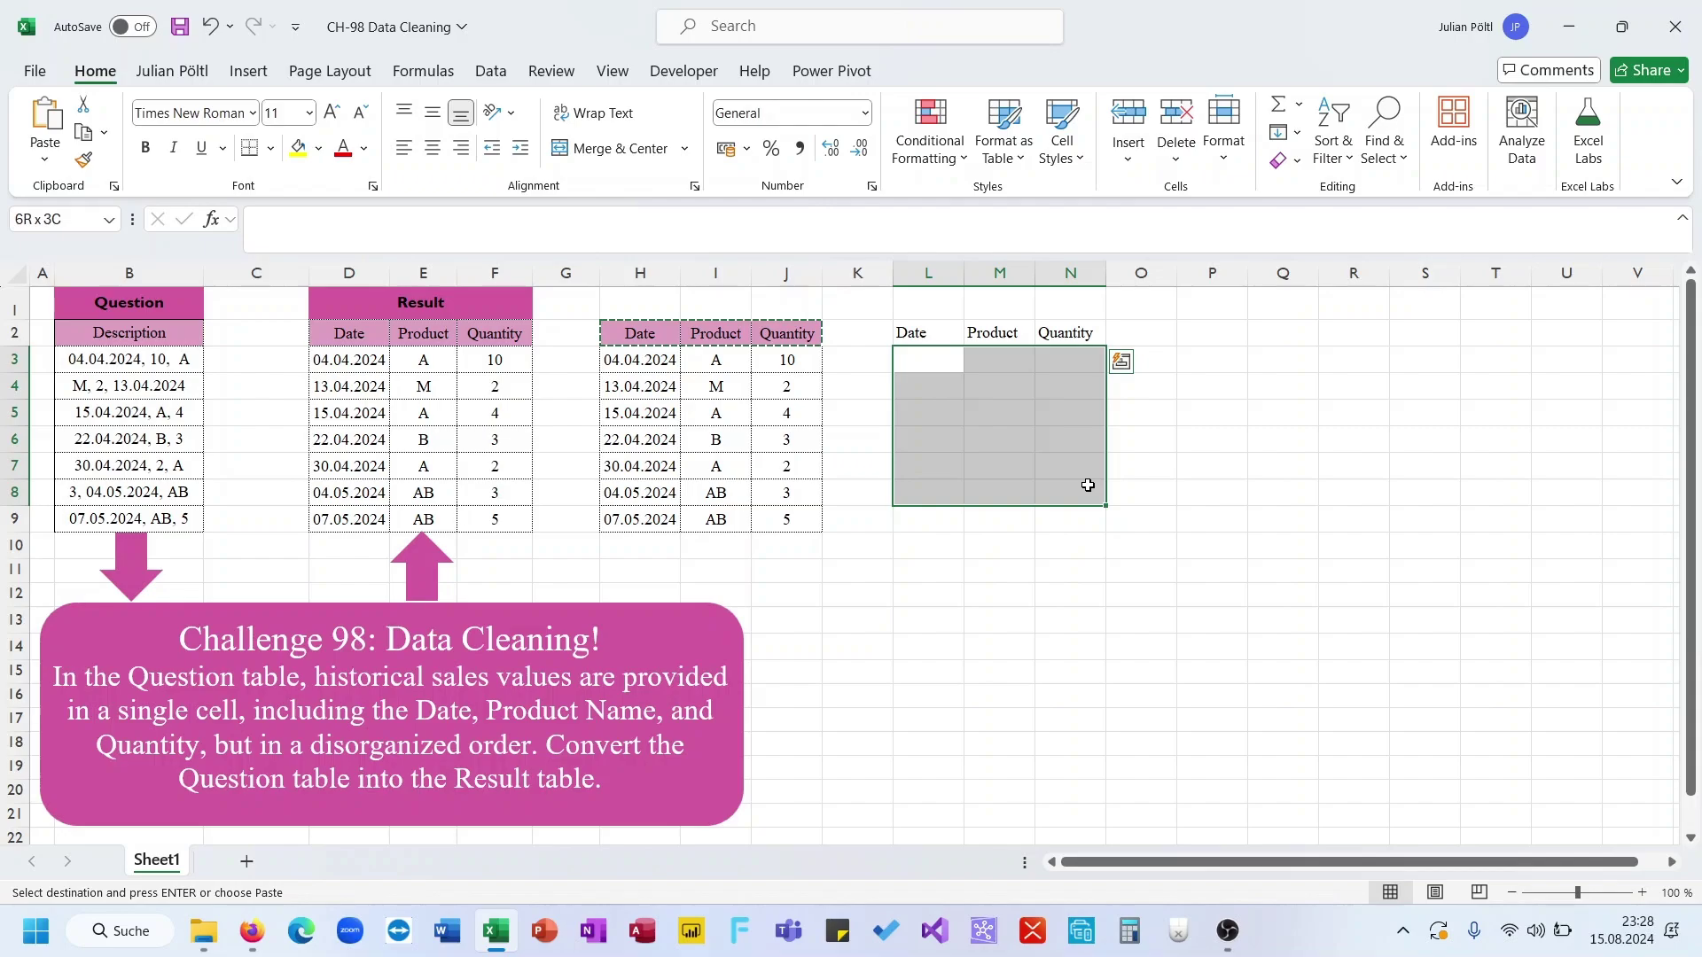
pyautogui.moveTo(928, 333); pyautogui.dragTo(1067, 484)
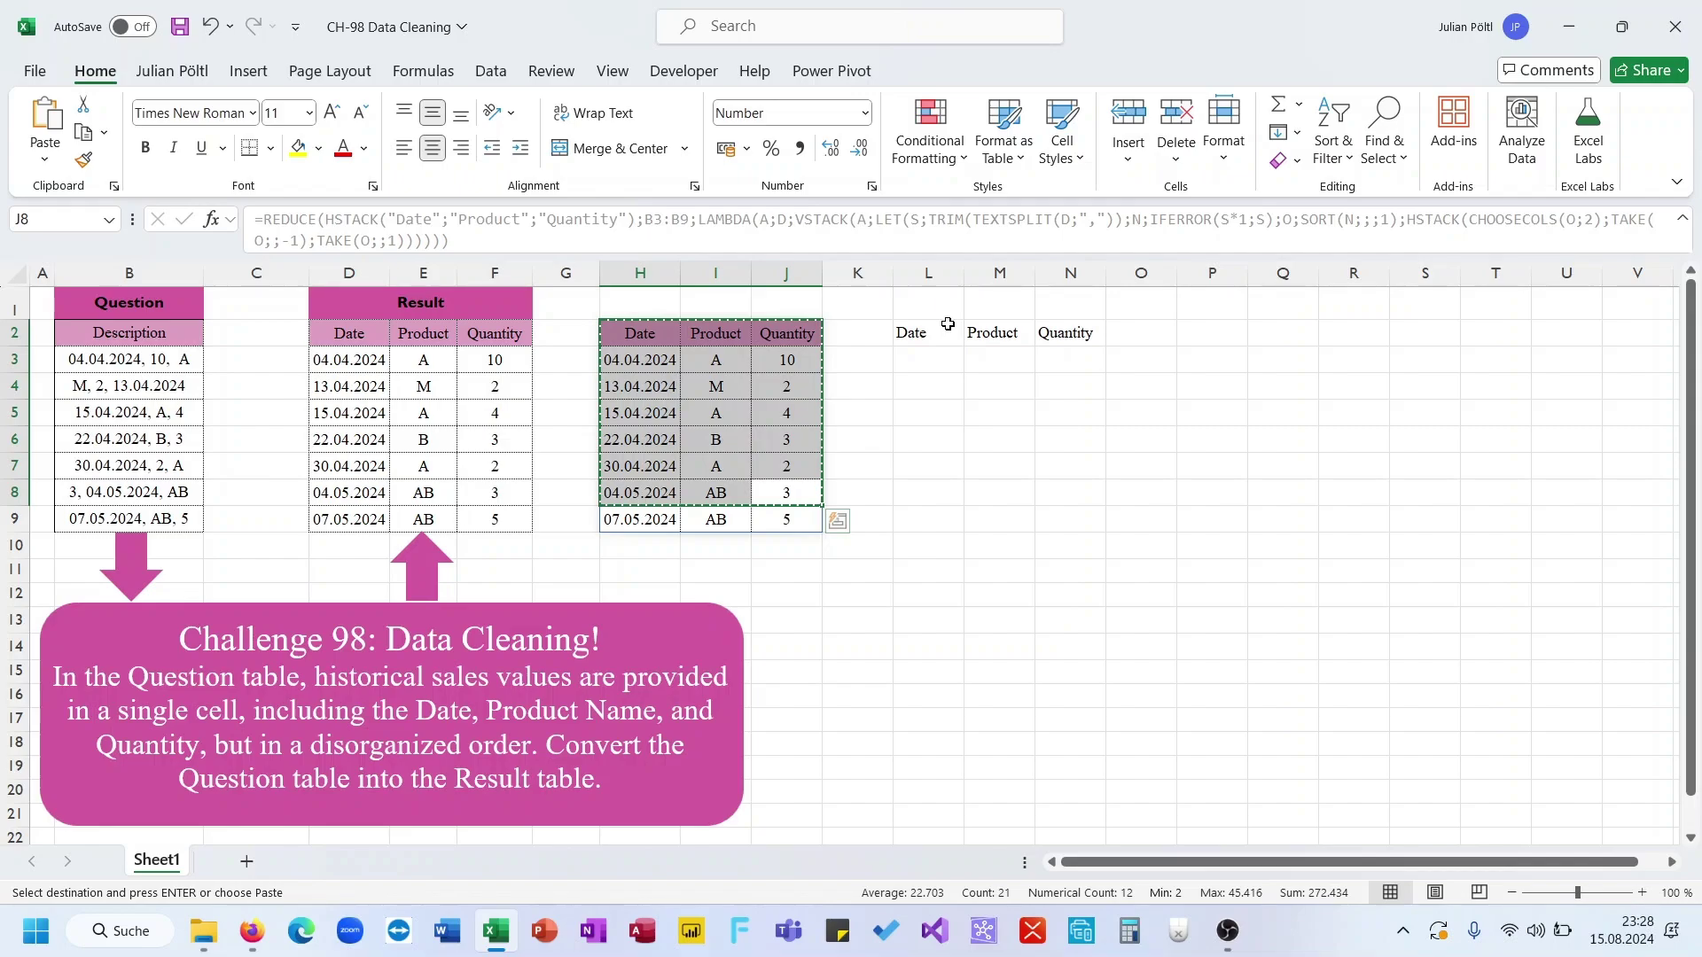
pyautogui.hotkey('ctrl', 'z')
# - Copy the H2 formula into L2 and convert it to MAP(B3:B9;LAMBDA(D;LET(...))), dropping REDUCE, the header HSTACK, VSTACK and the A parameter
pyautogui.click(656, 332)
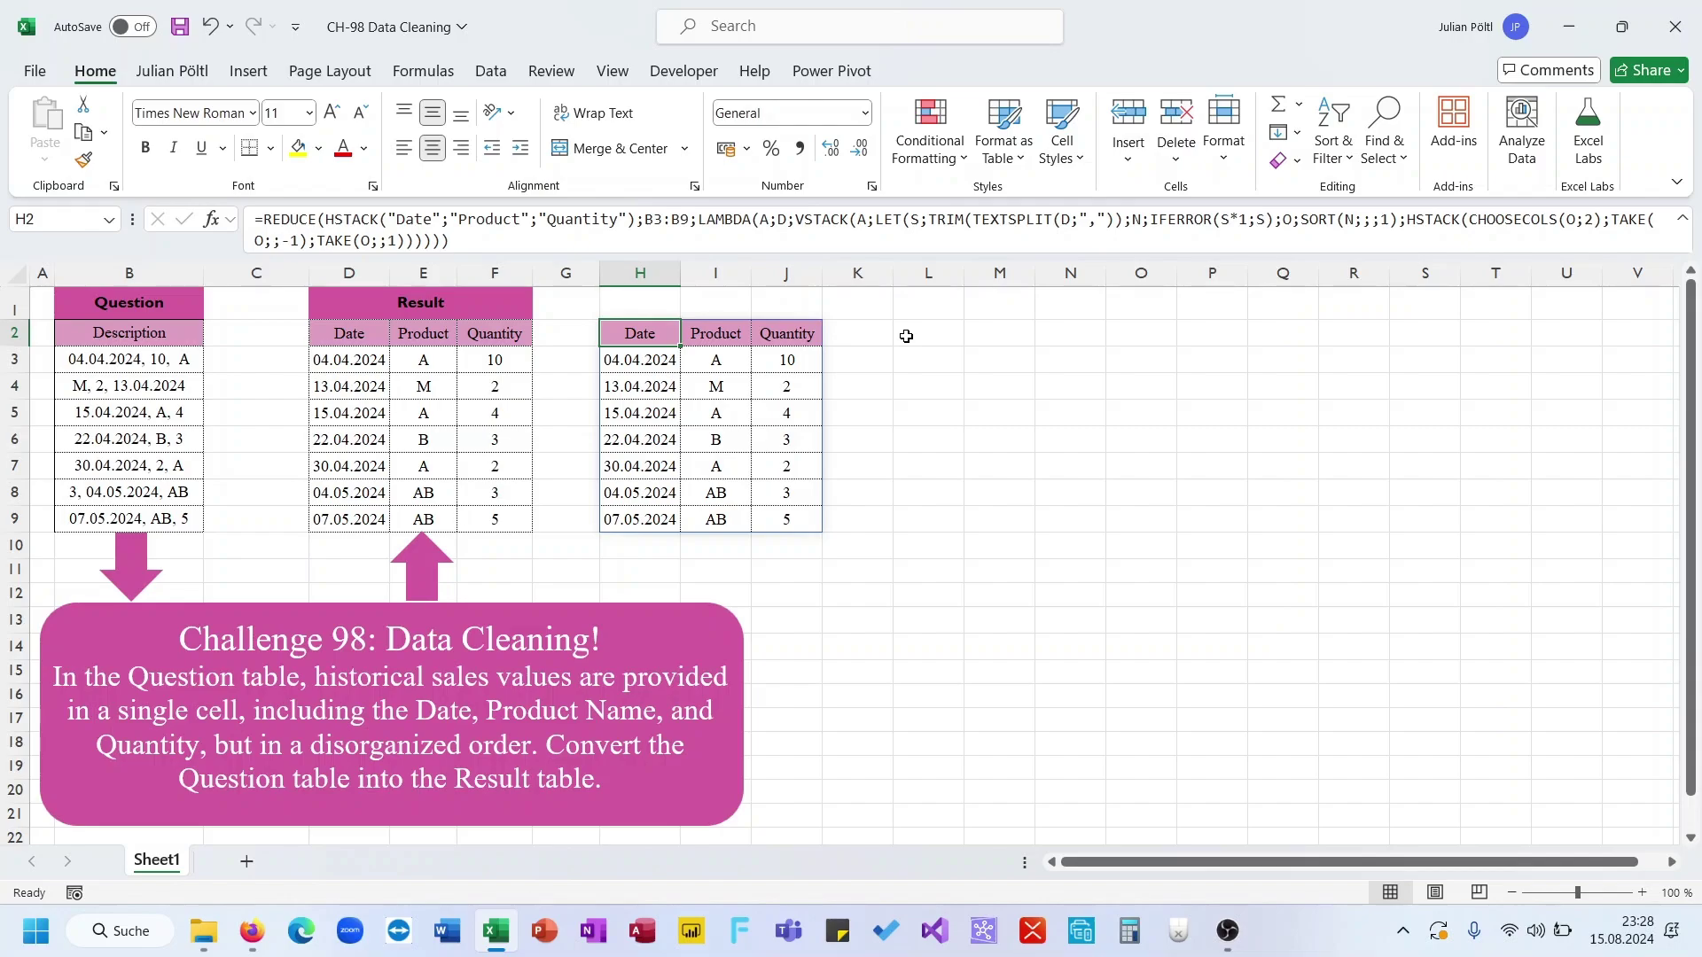
pyautogui.moveTo(644, 219); pyautogui.dragTo(265, 222)
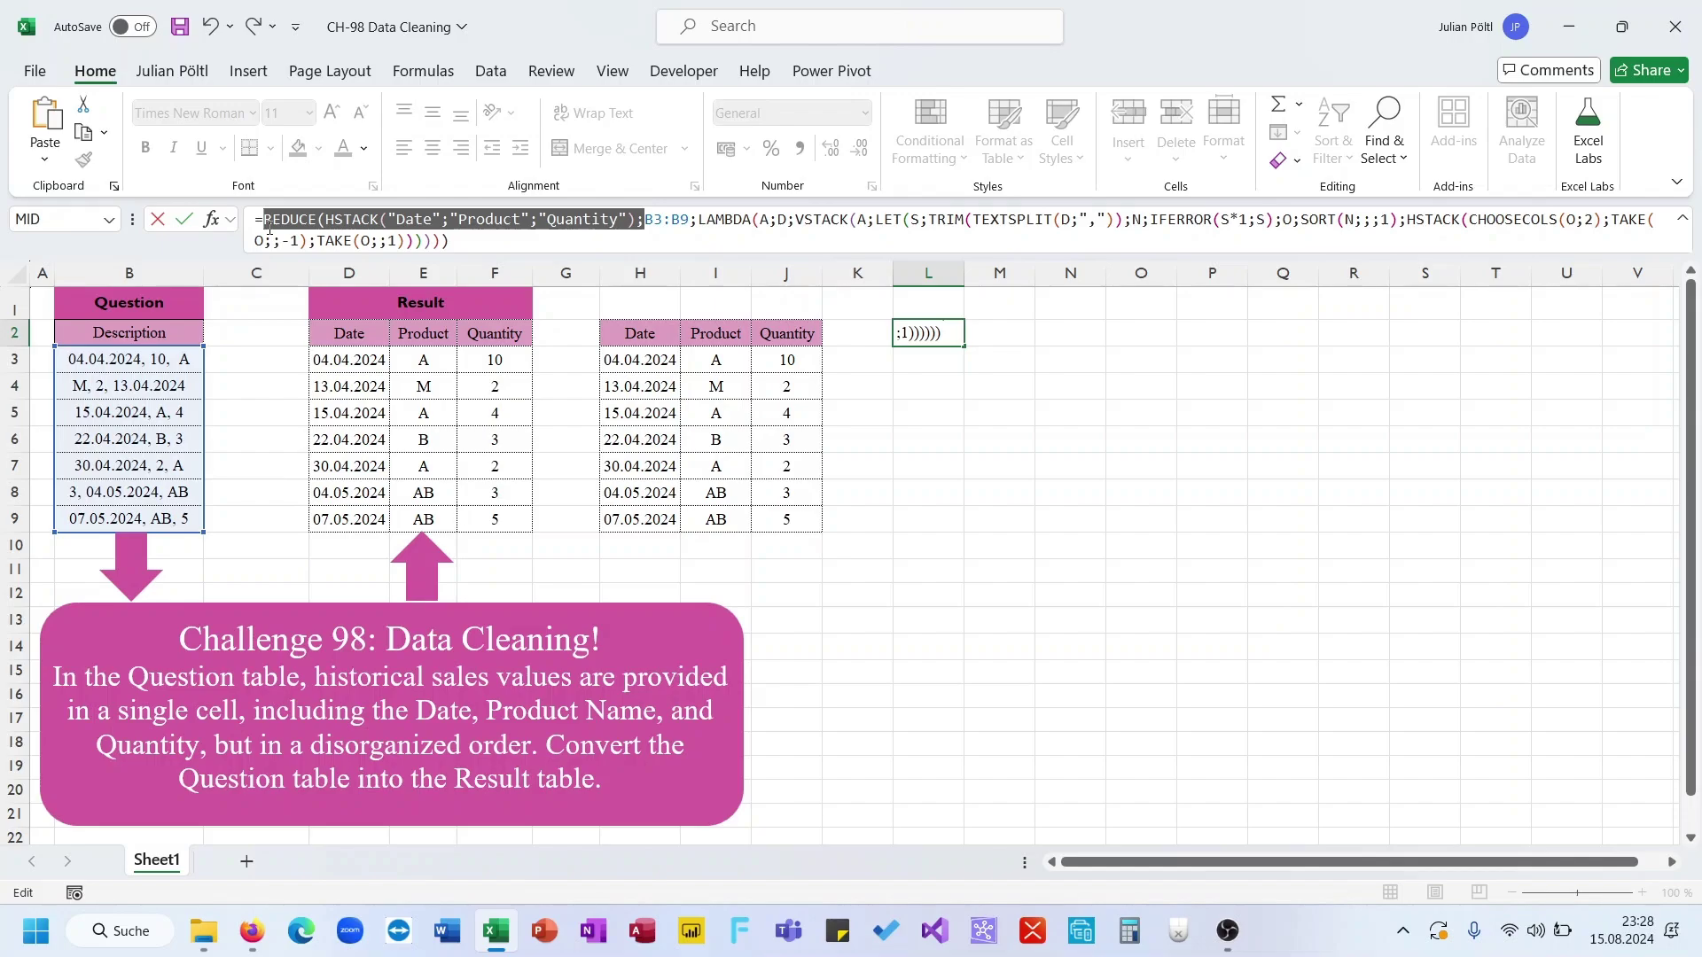
pyautogui.write('Map(')
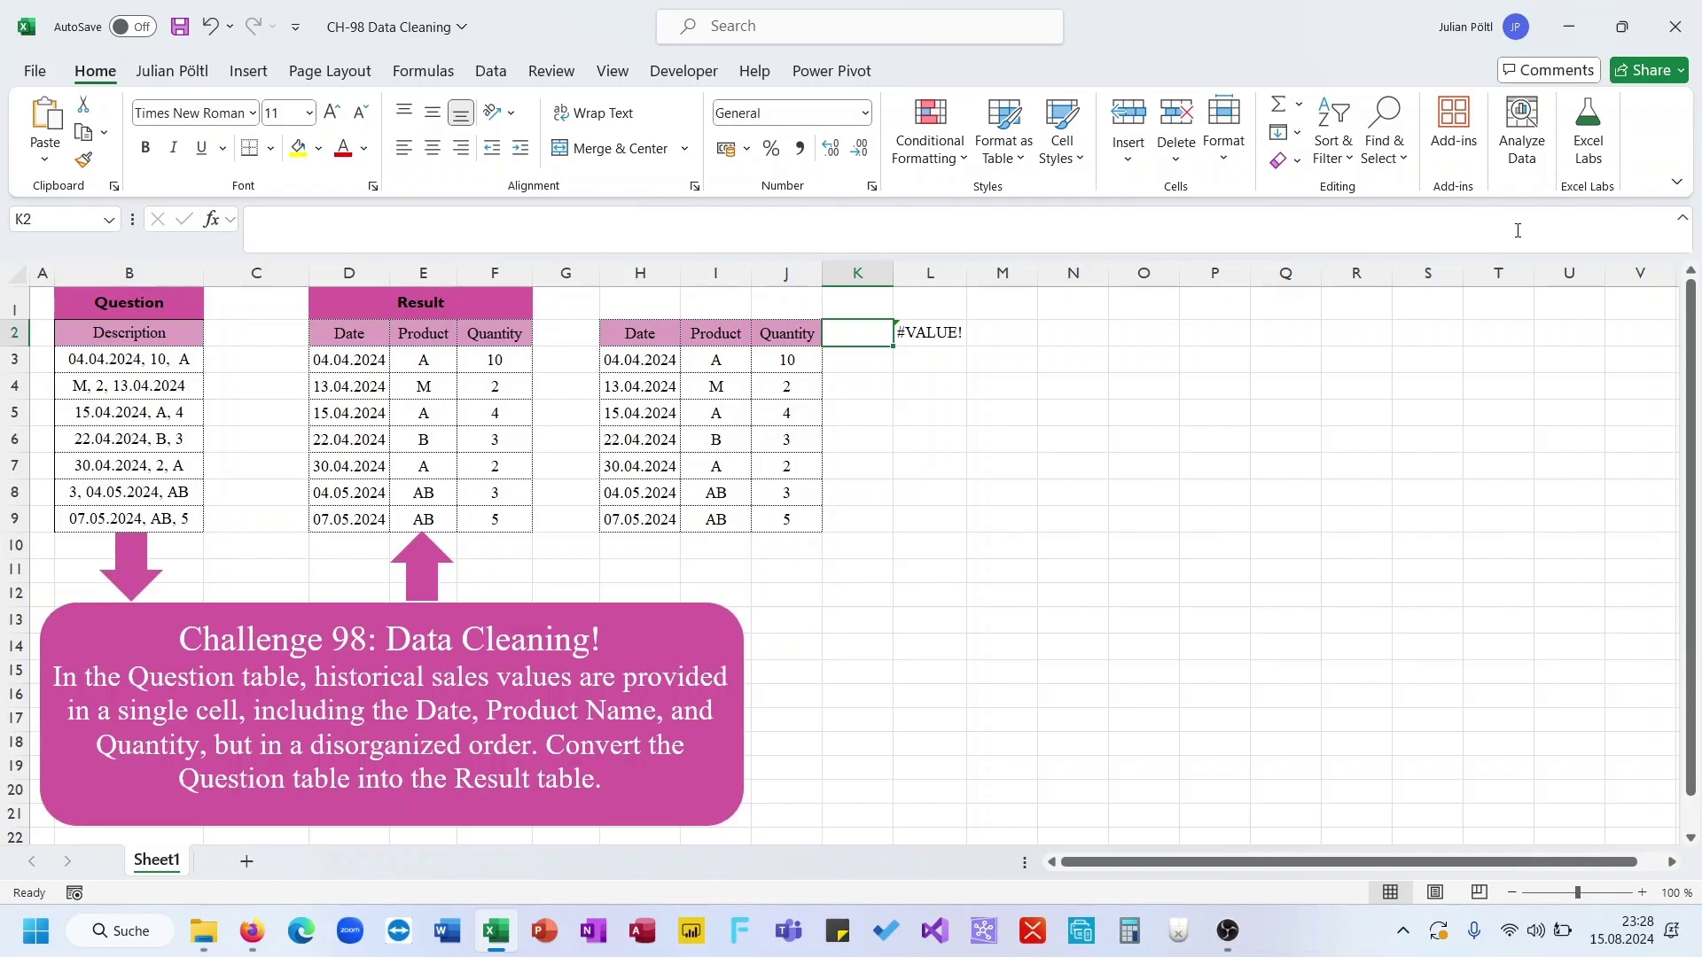
pyautogui.click(529, 229)
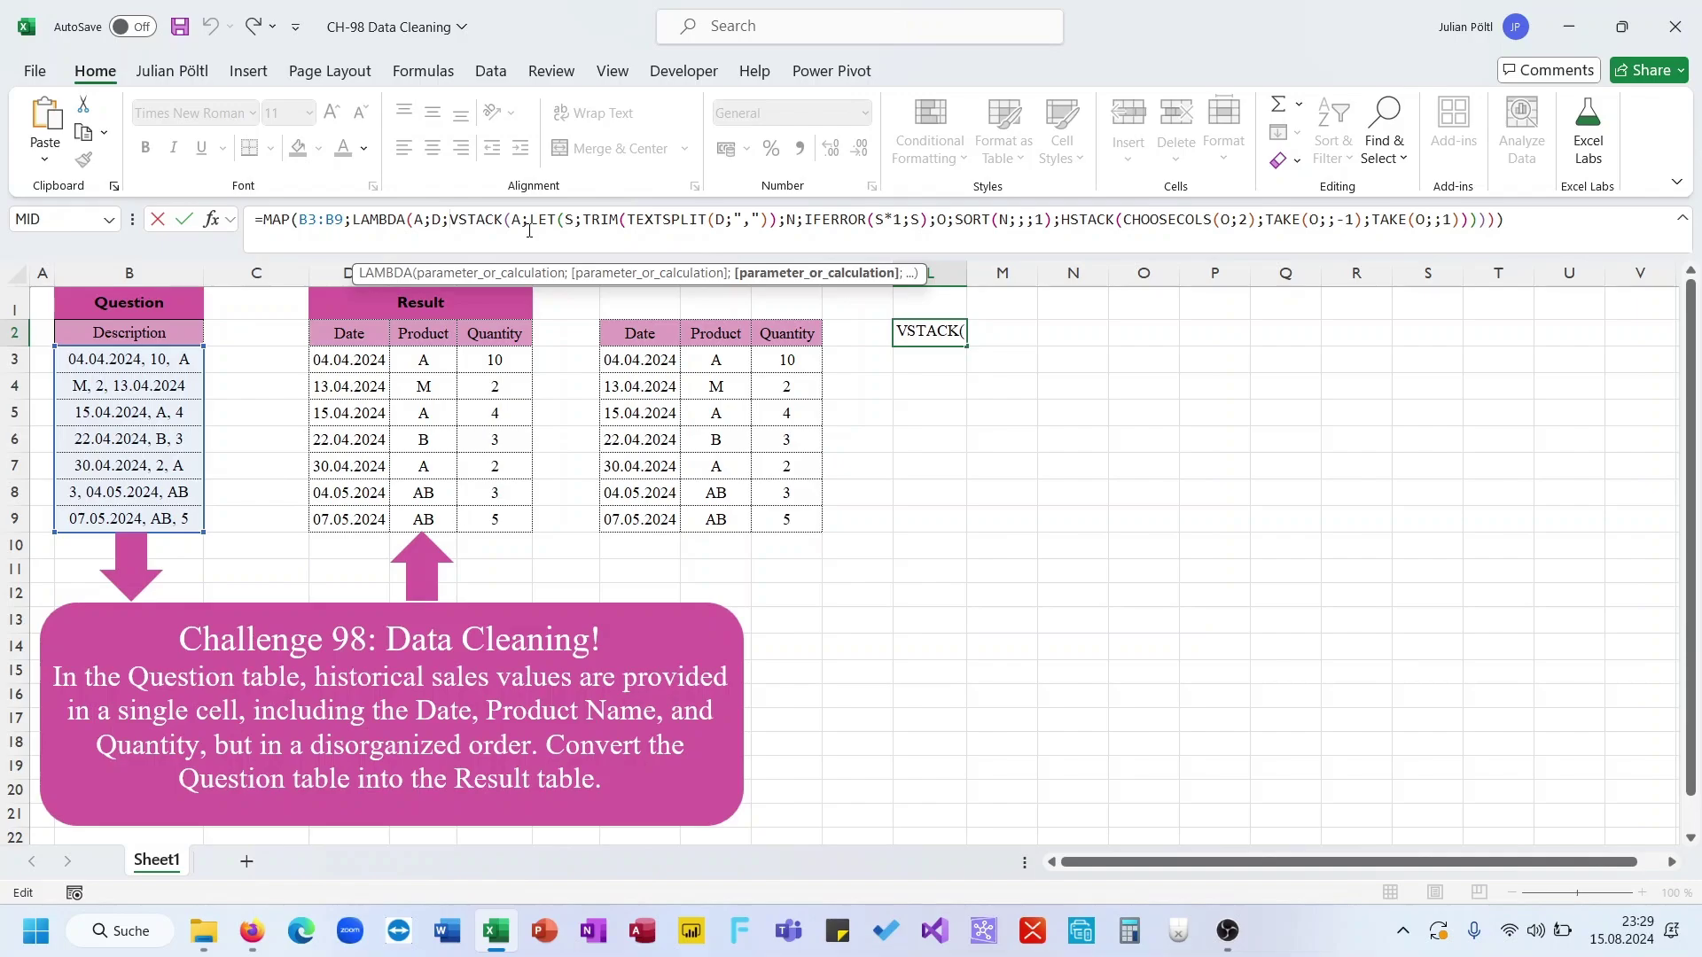
pyautogui.hotkey('ctrl', 'z')
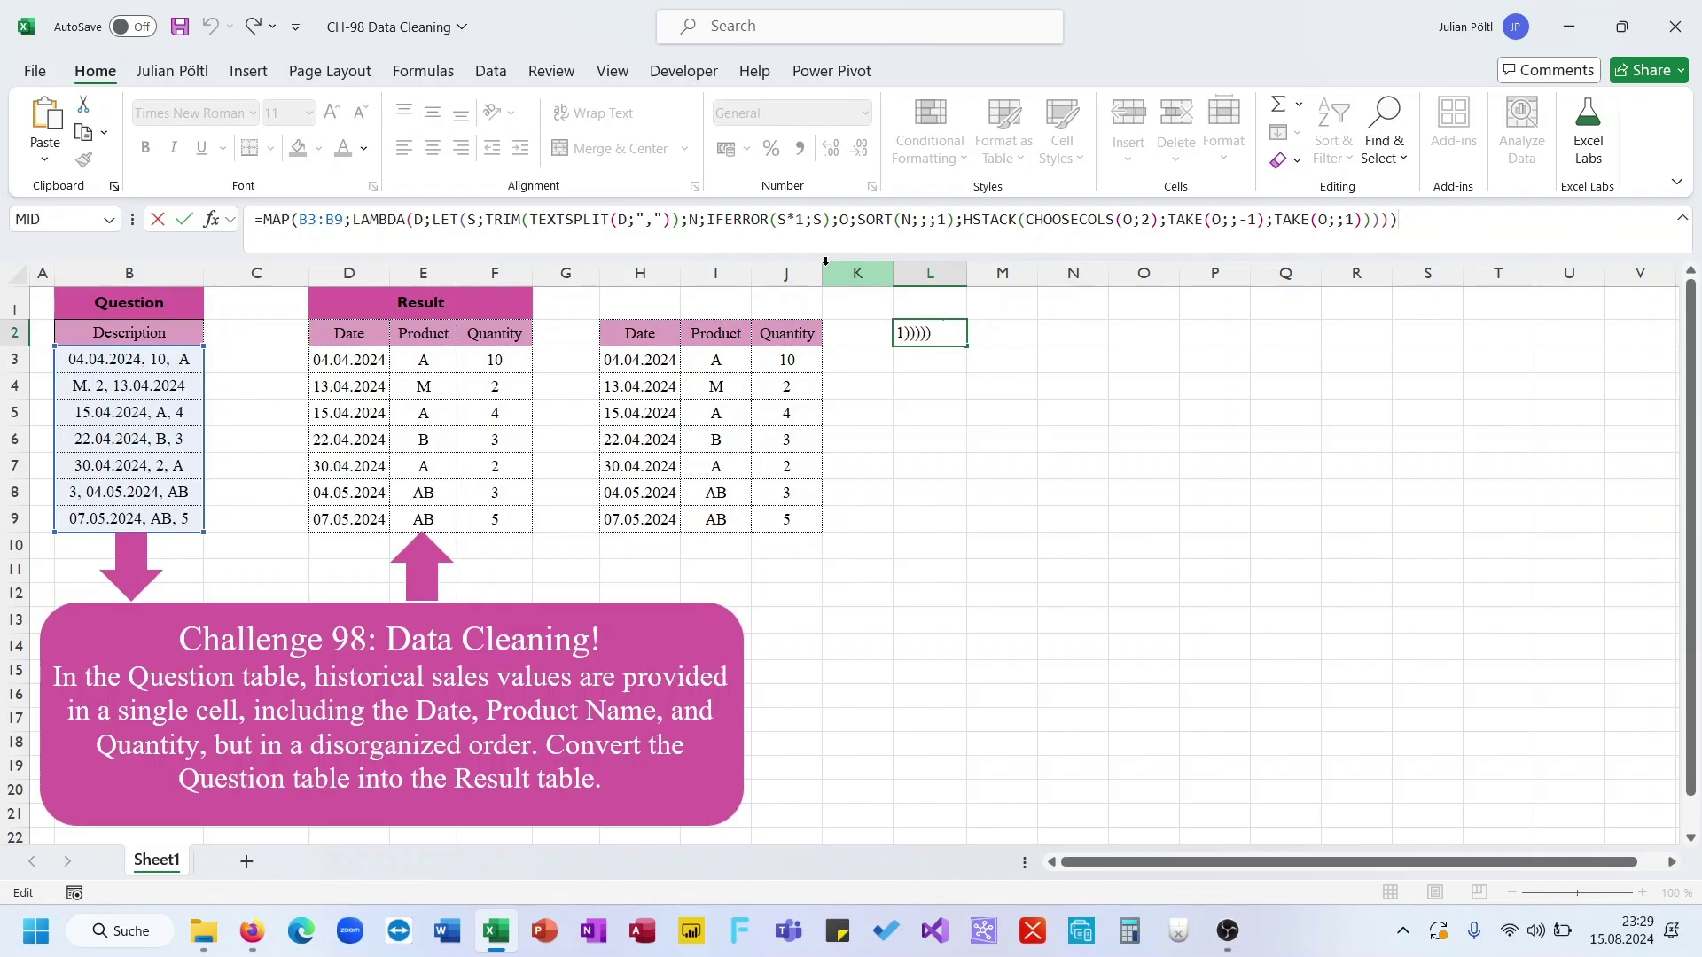
# - Wrap the final HSTACK of the MAP formula in TEXTJOIN with the delimiter "|" and place the formula in L3
pyautogui.click(964, 221)
pyautogui.write('TEXTJOIN("')
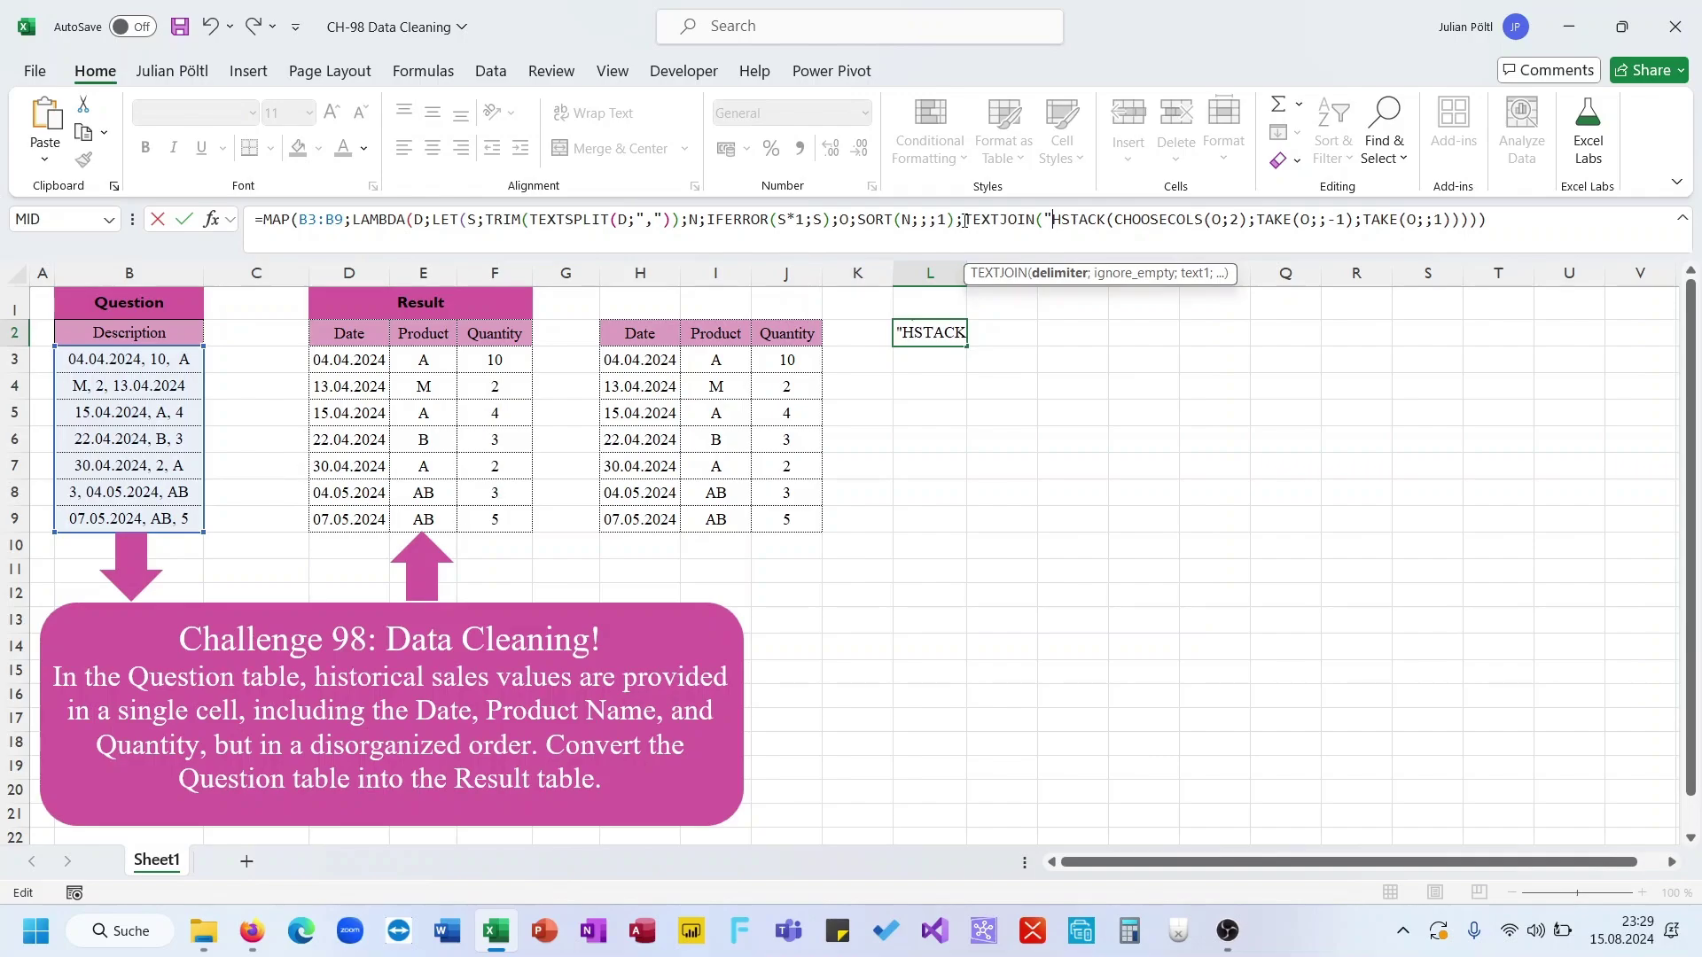
pyautogui.write('|";;')
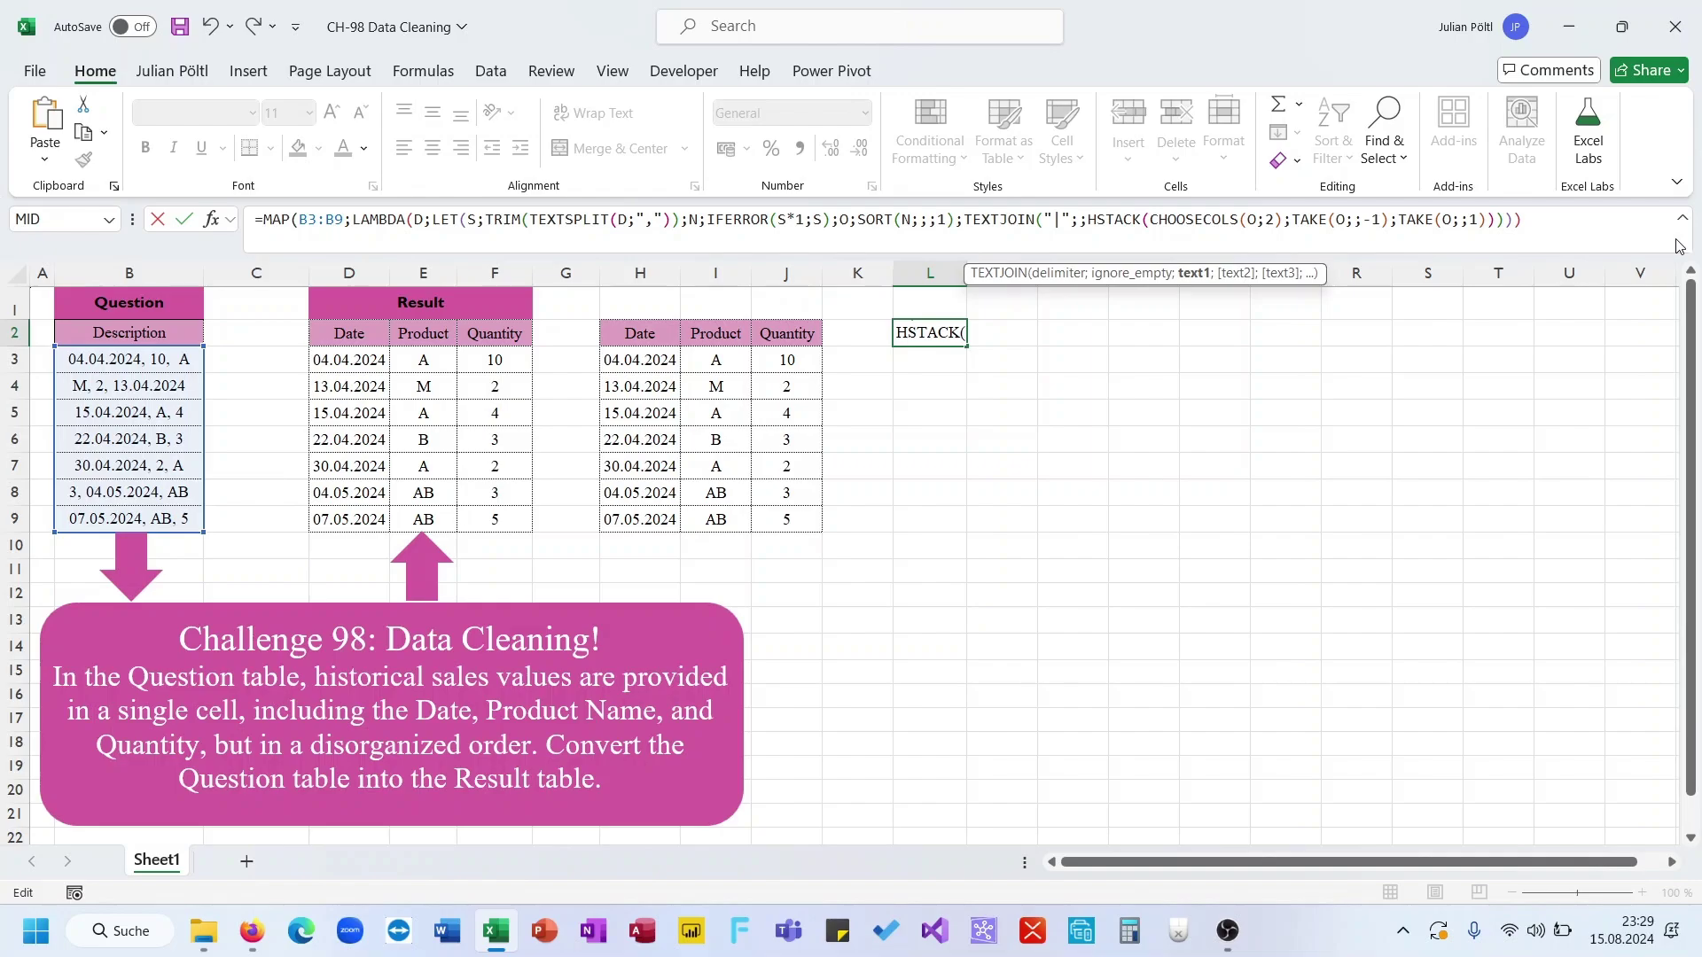
pyautogui.write(')')
pyautogui.click(1052, 221)
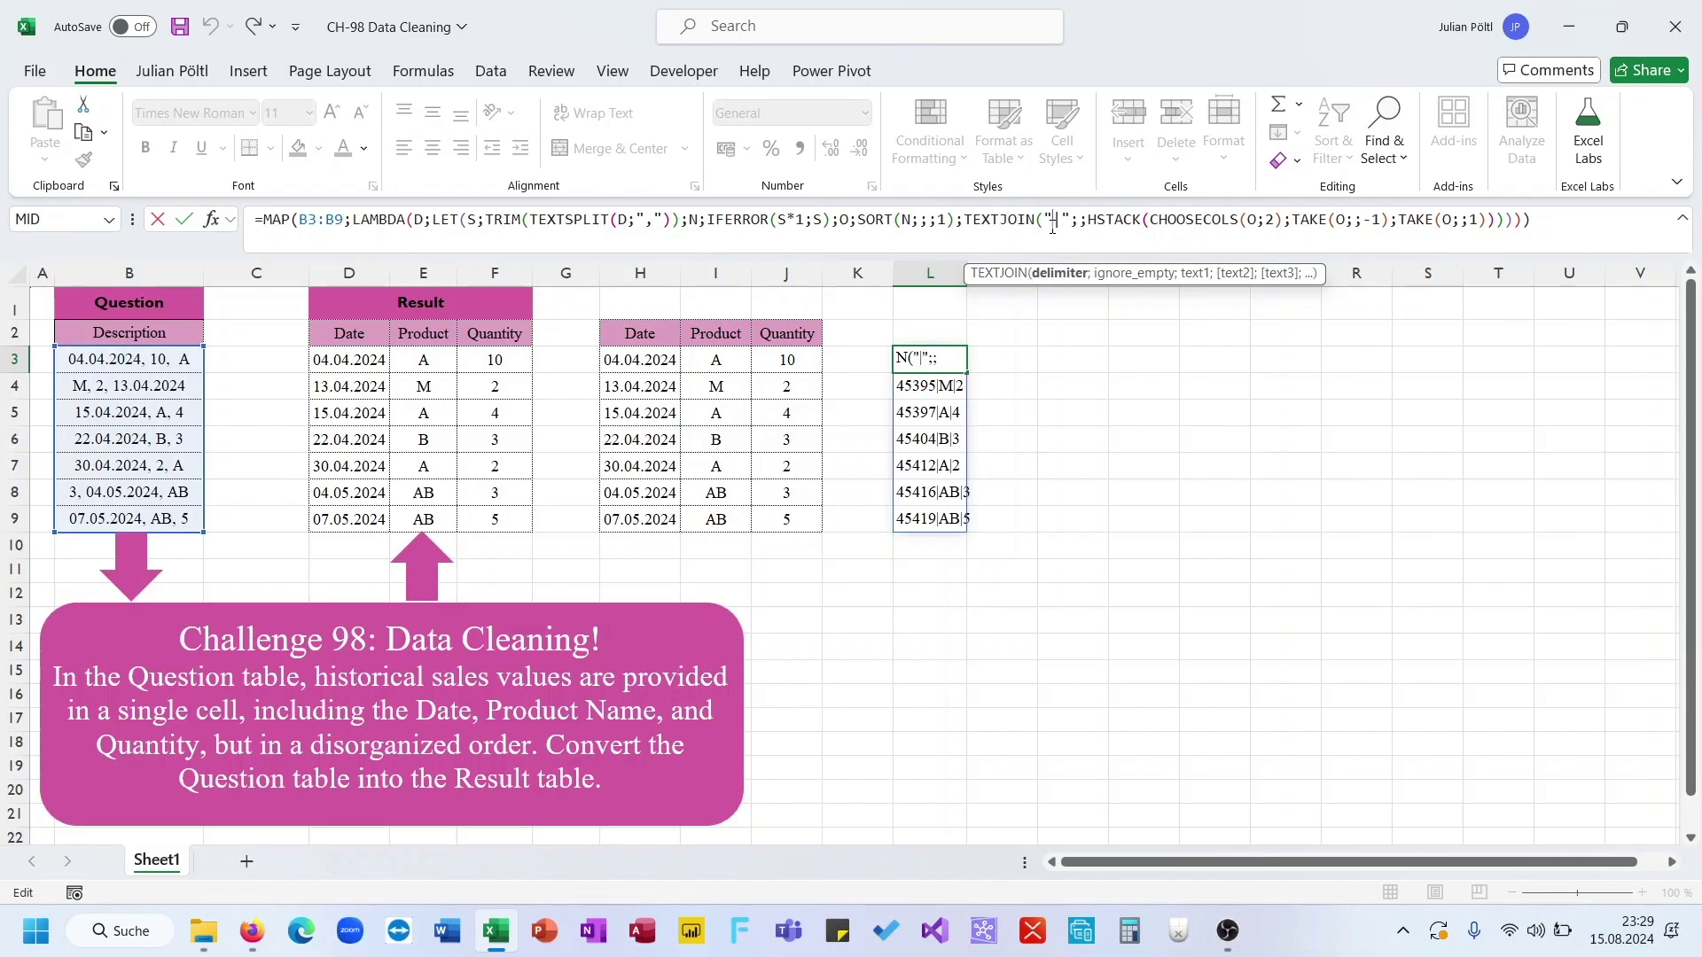
# - Wrap the MAP formula in L3 in an outer TEXTJOIN with the delimiter "§" to combine all rows into one text
pyautogui.click(262, 220)
pyautogui.write('TEXTJOIN(')
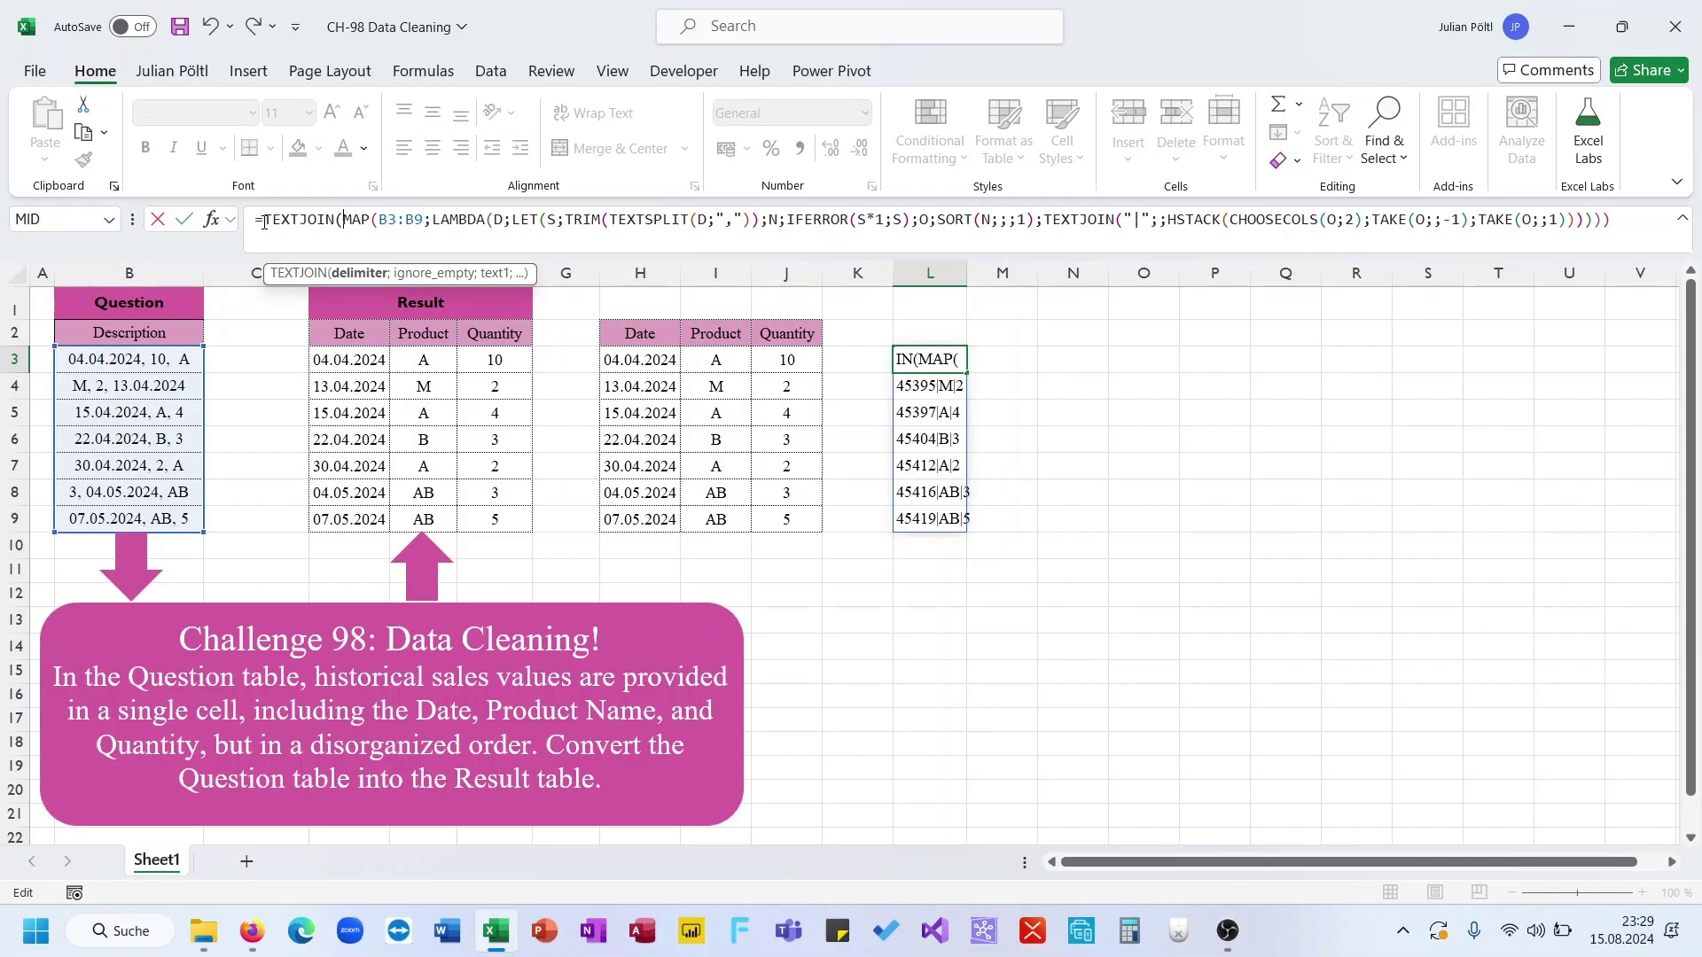
pyautogui.write('"')
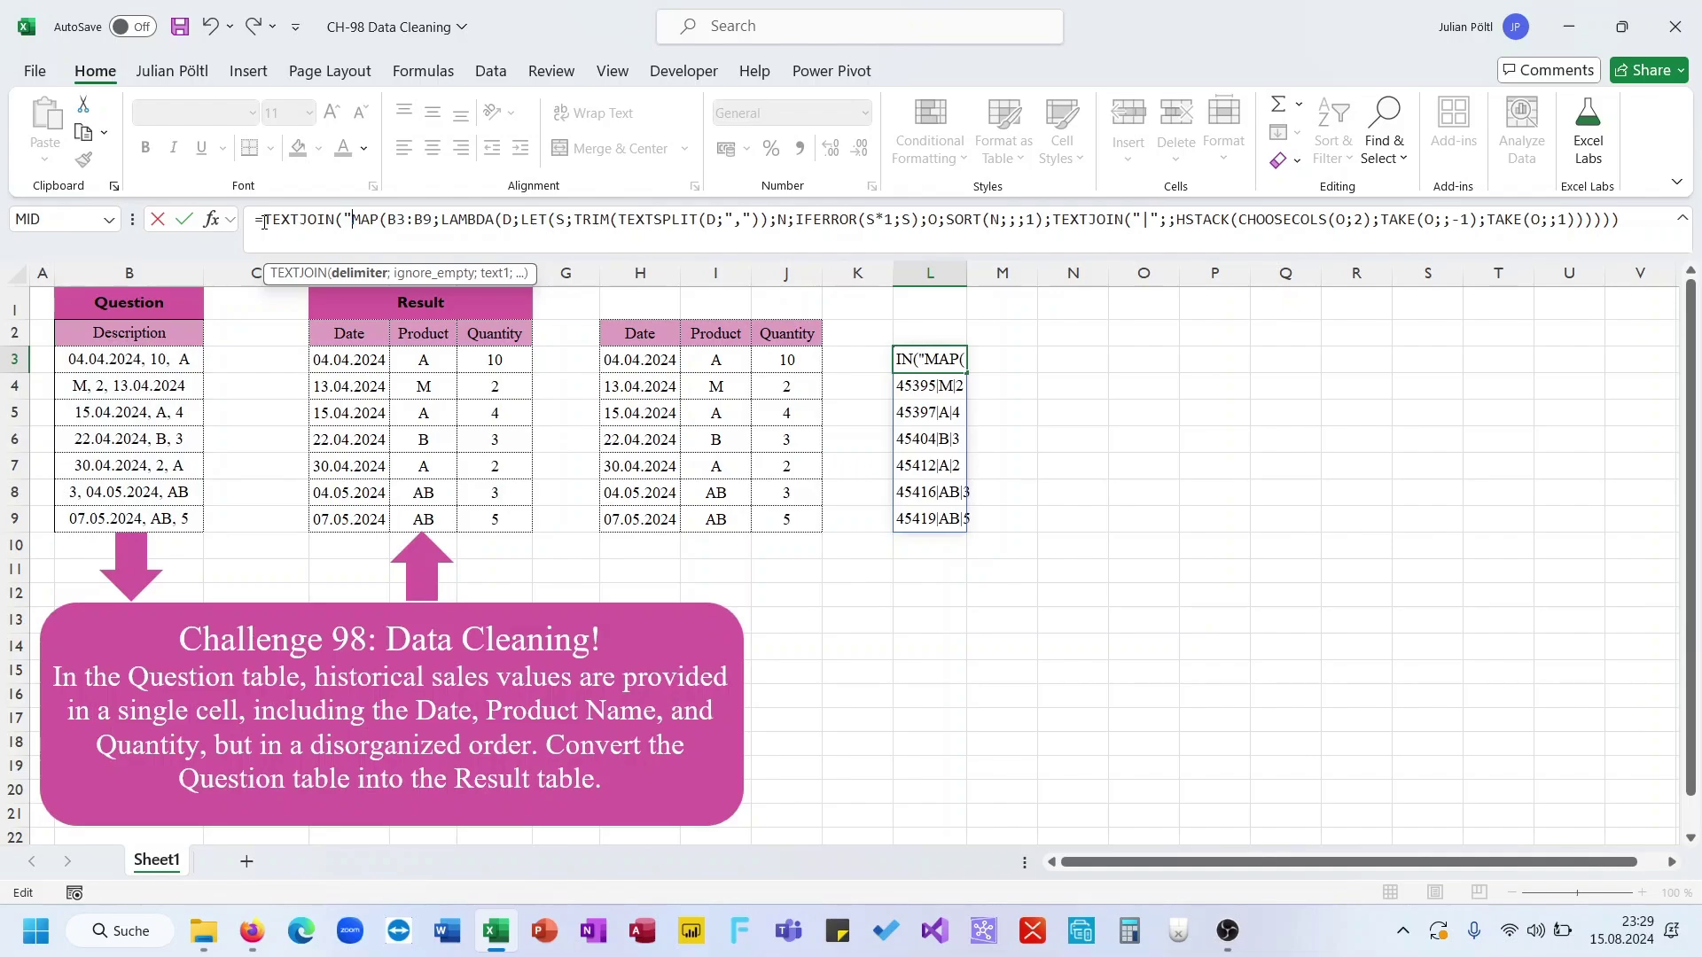
pyautogui.write('§";;')
pyautogui.press('Return')
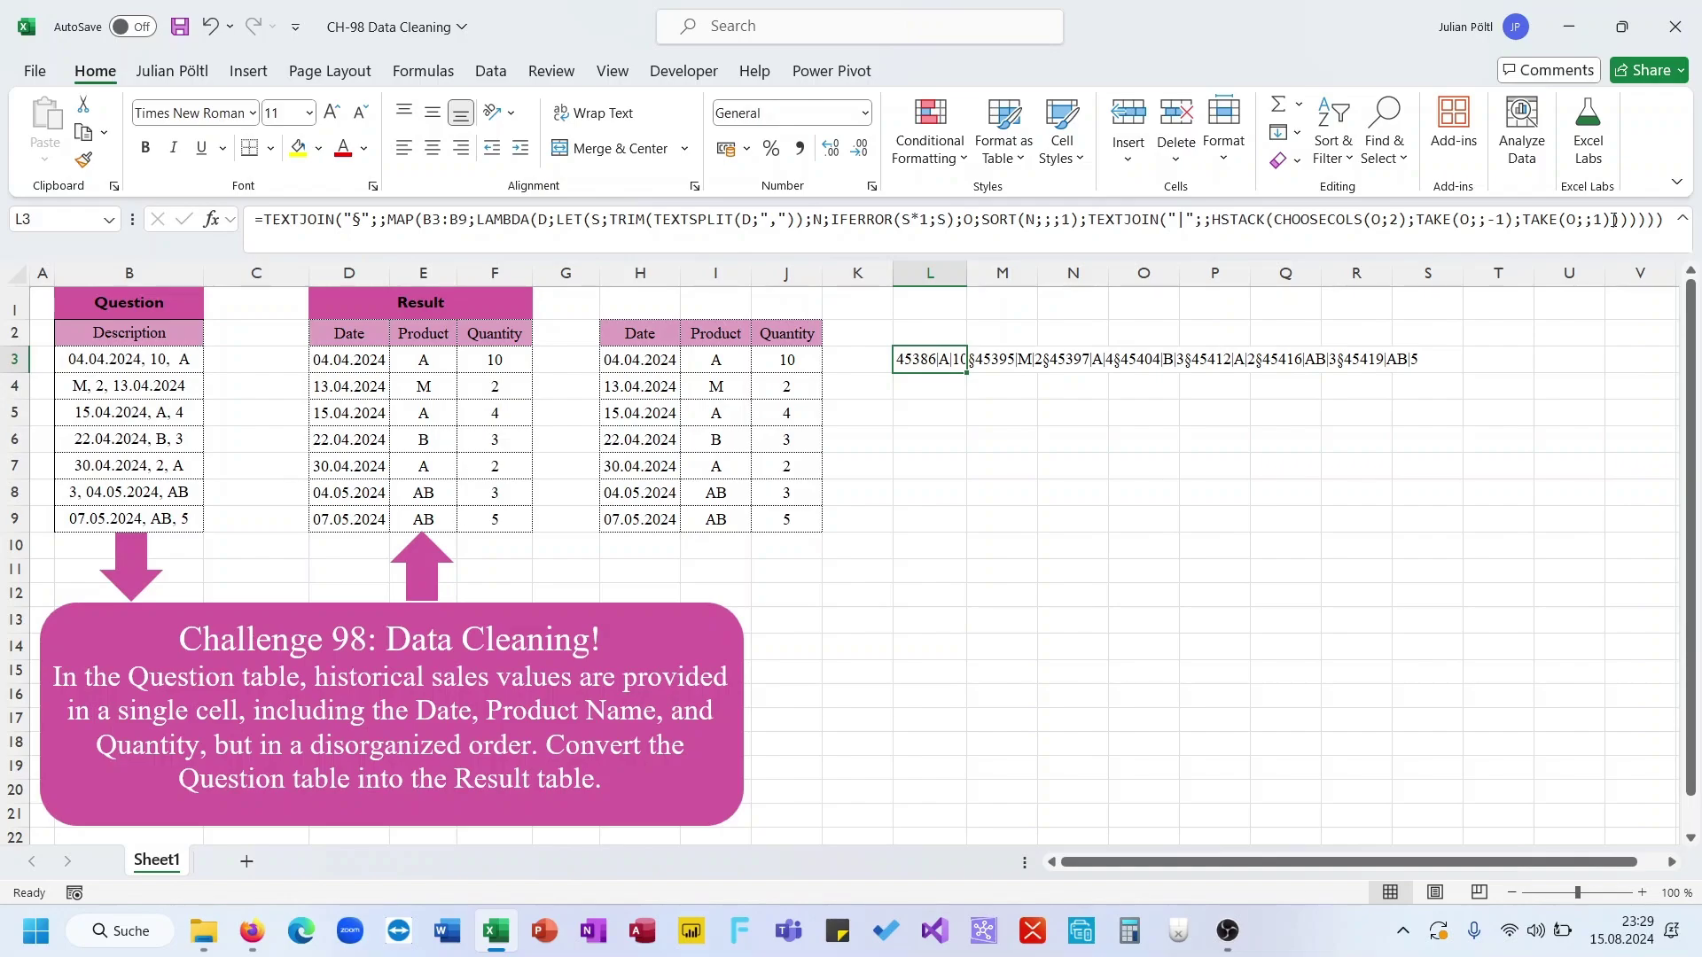
# - Wrap the L3 formula in TEXTSPLIT with "|" as the column delimiter and "§" as the row delimiter
pyautogui.click(259, 219)
pyautogui.write('TEXTSPLIT(')
pyautogui.press('End')
pyautogui.write(';"')
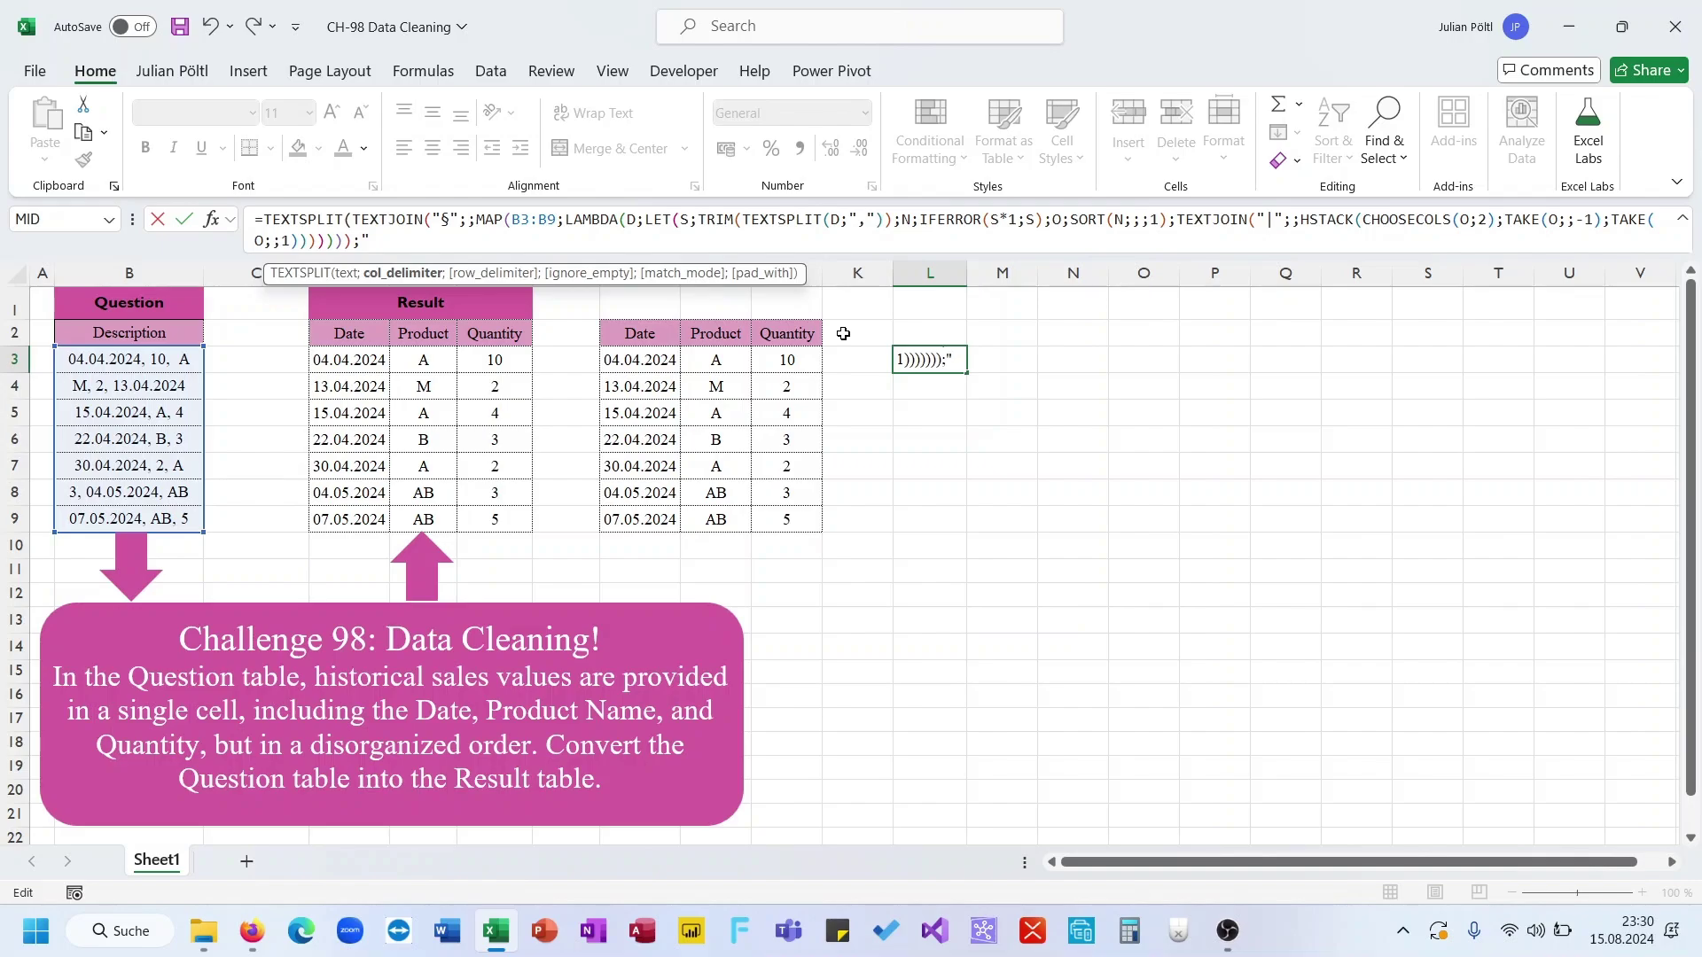
pyautogui.write('|";"§")')
pyautogui.press('Return')
# - Wrap the TEXTSPLIT formula in LET under the name N and return IFERROR(N*1;N) to convert numeric text to numbers
pyautogui.click(928, 361)
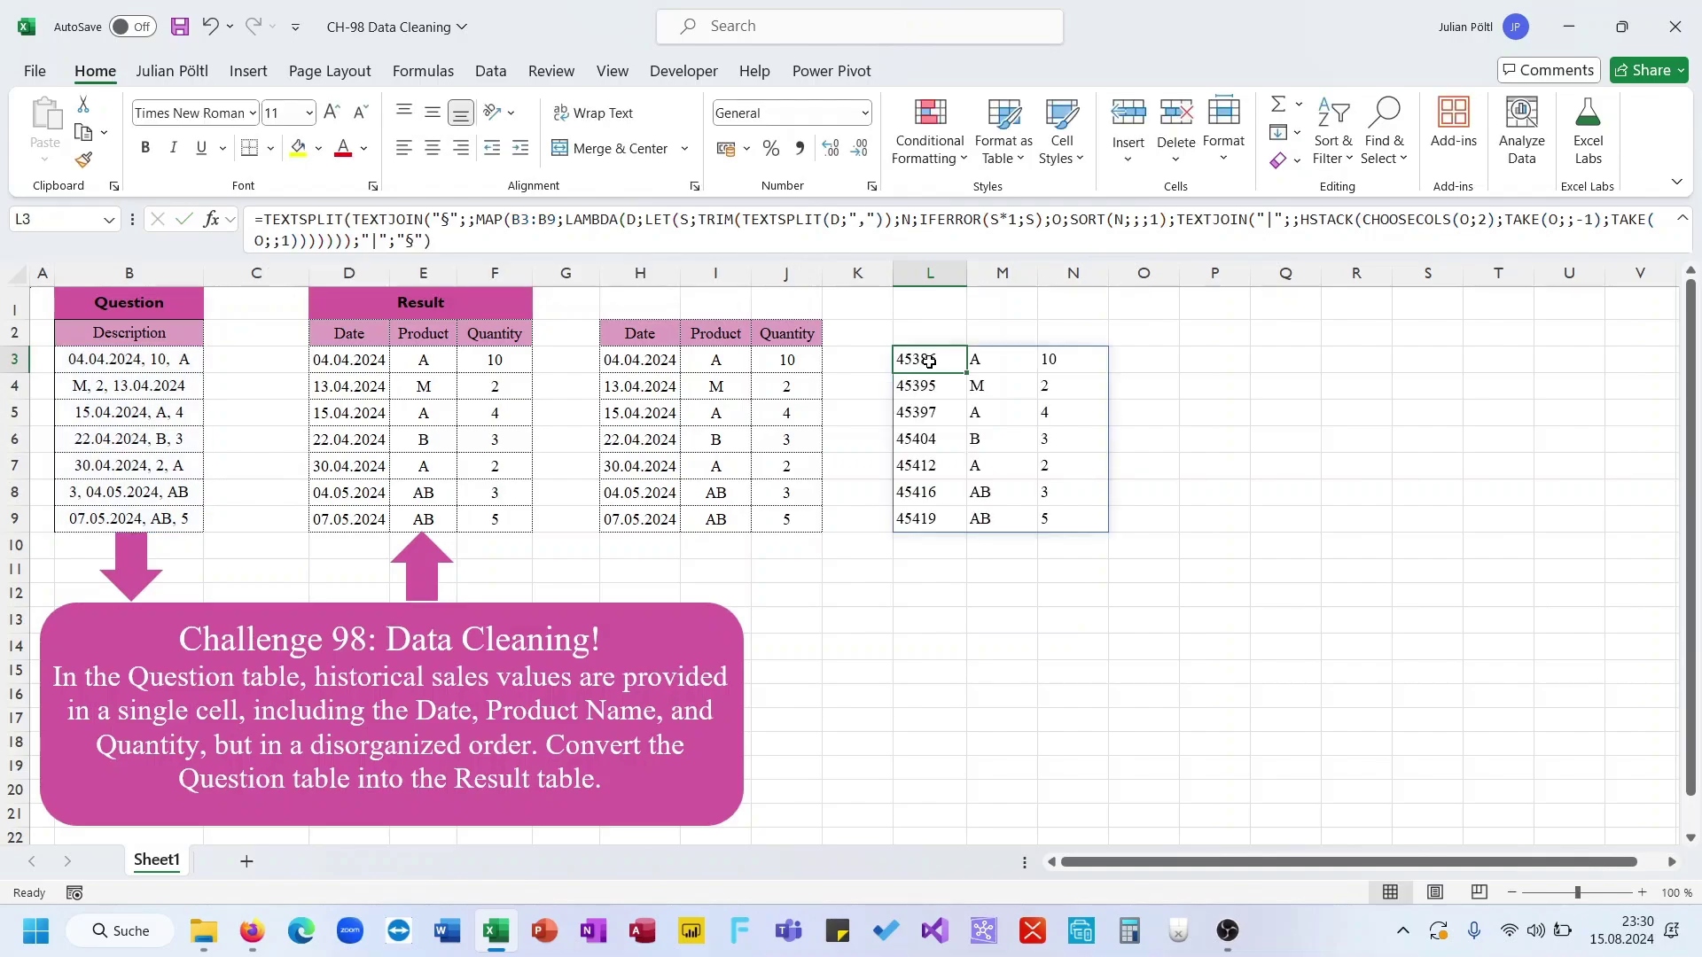
pyautogui.moveTo(929, 361); pyautogui.dragTo(1021, 463)
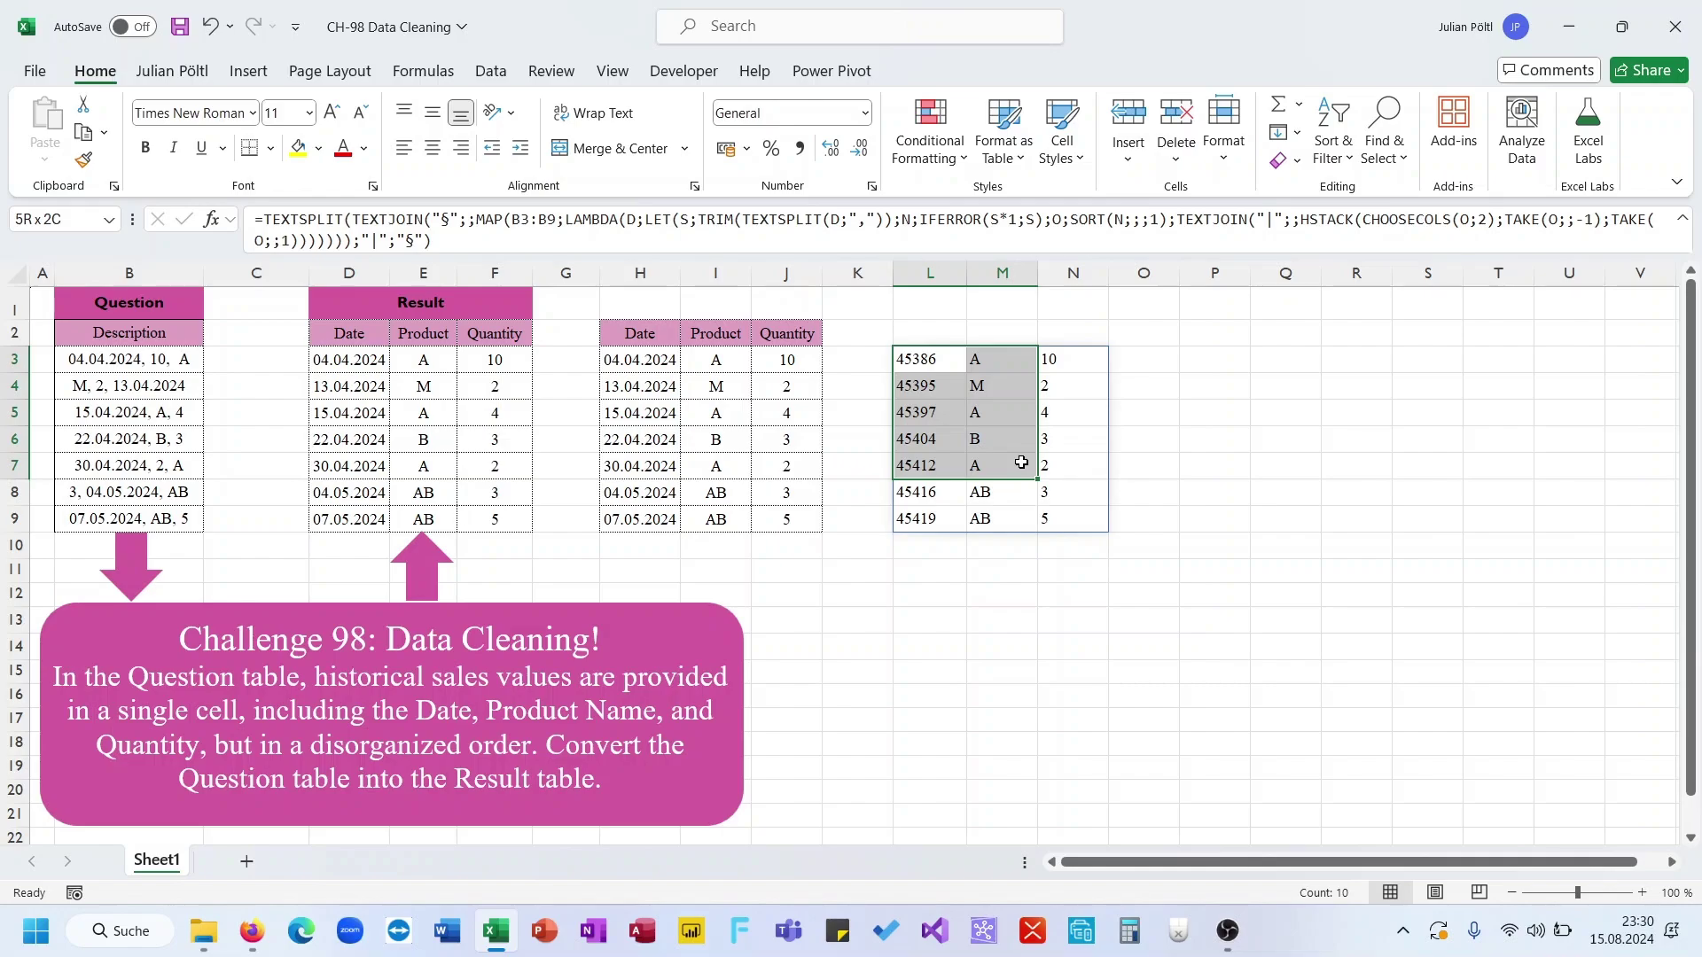
pyautogui.moveTo(1020, 463); pyautogui.dragTo(1072, 519)
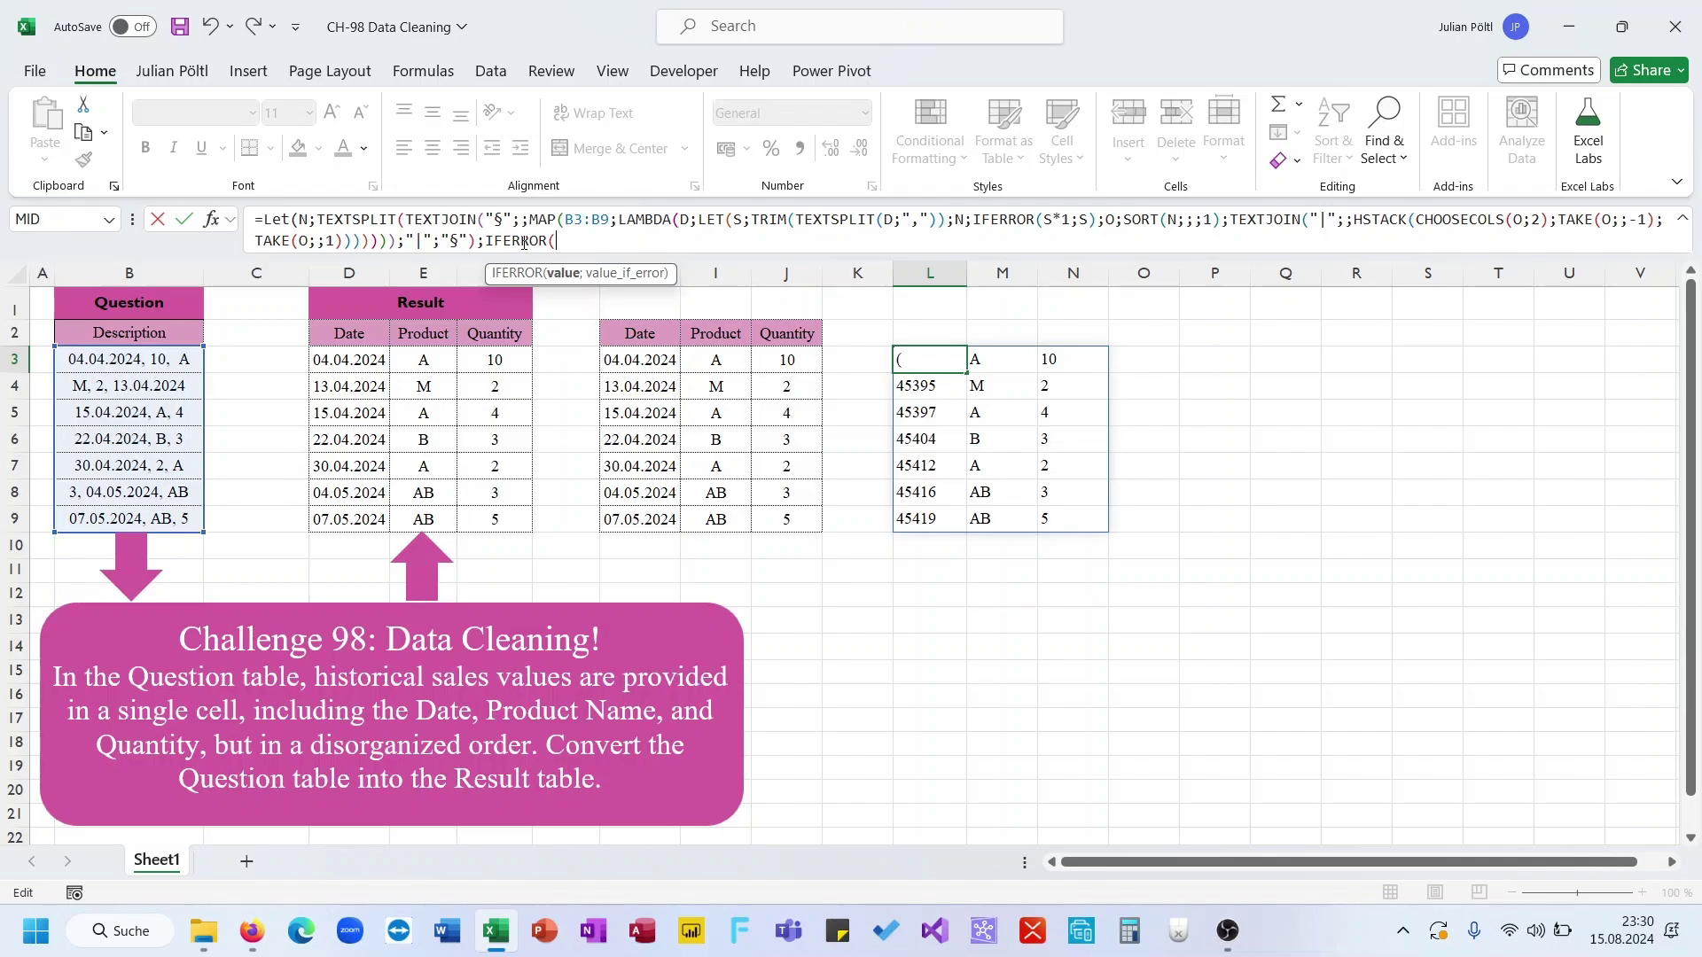
pyautogui.write('N*1;N))')
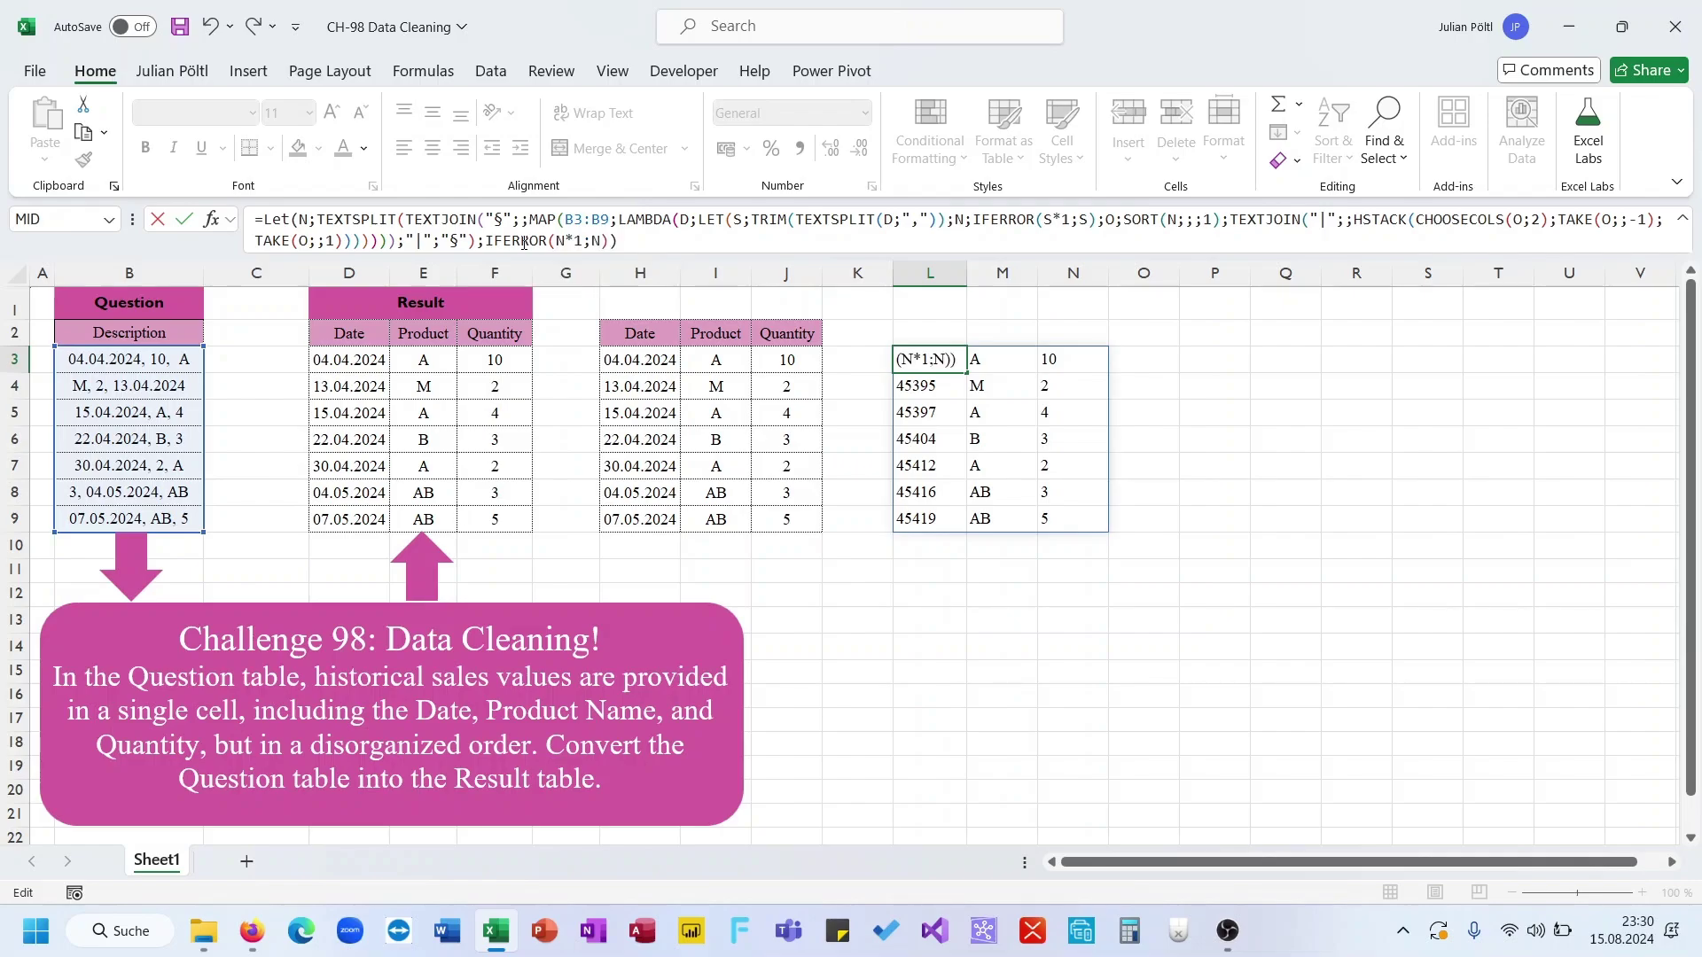
pyautogui.press('Return')
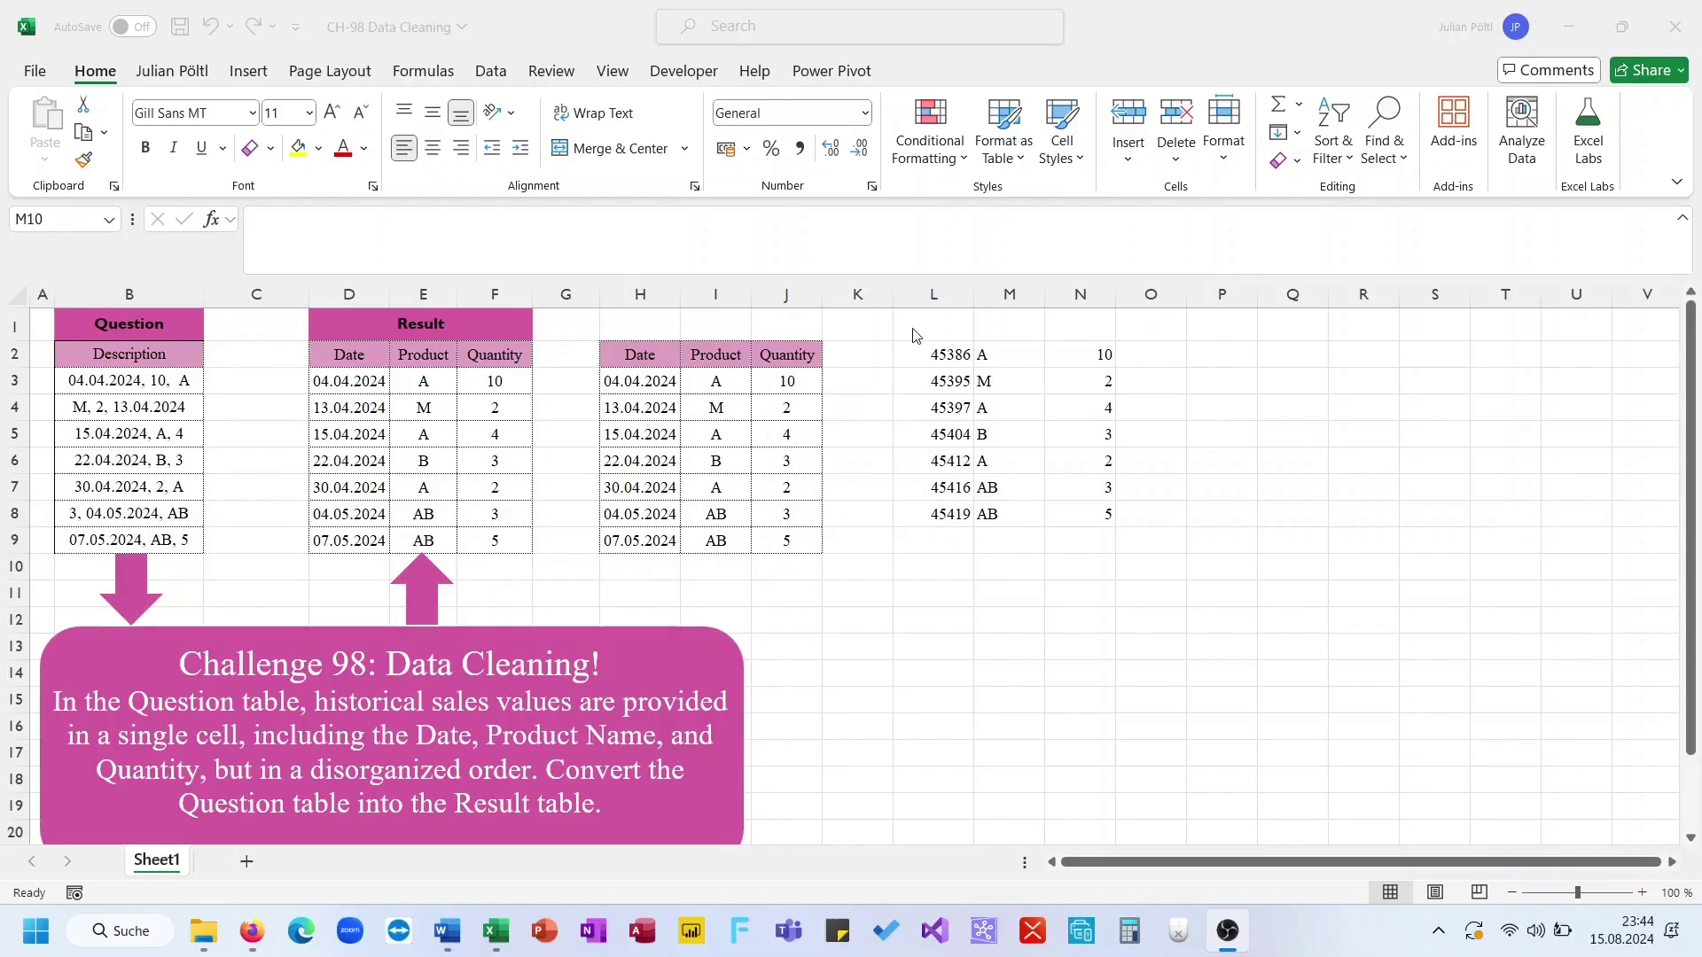
# - Wrap the L2 formula in VSTACK with the header row HSTACK("Date";"Product";"Quantity") as its first array
pyautogui.click(919, 355)
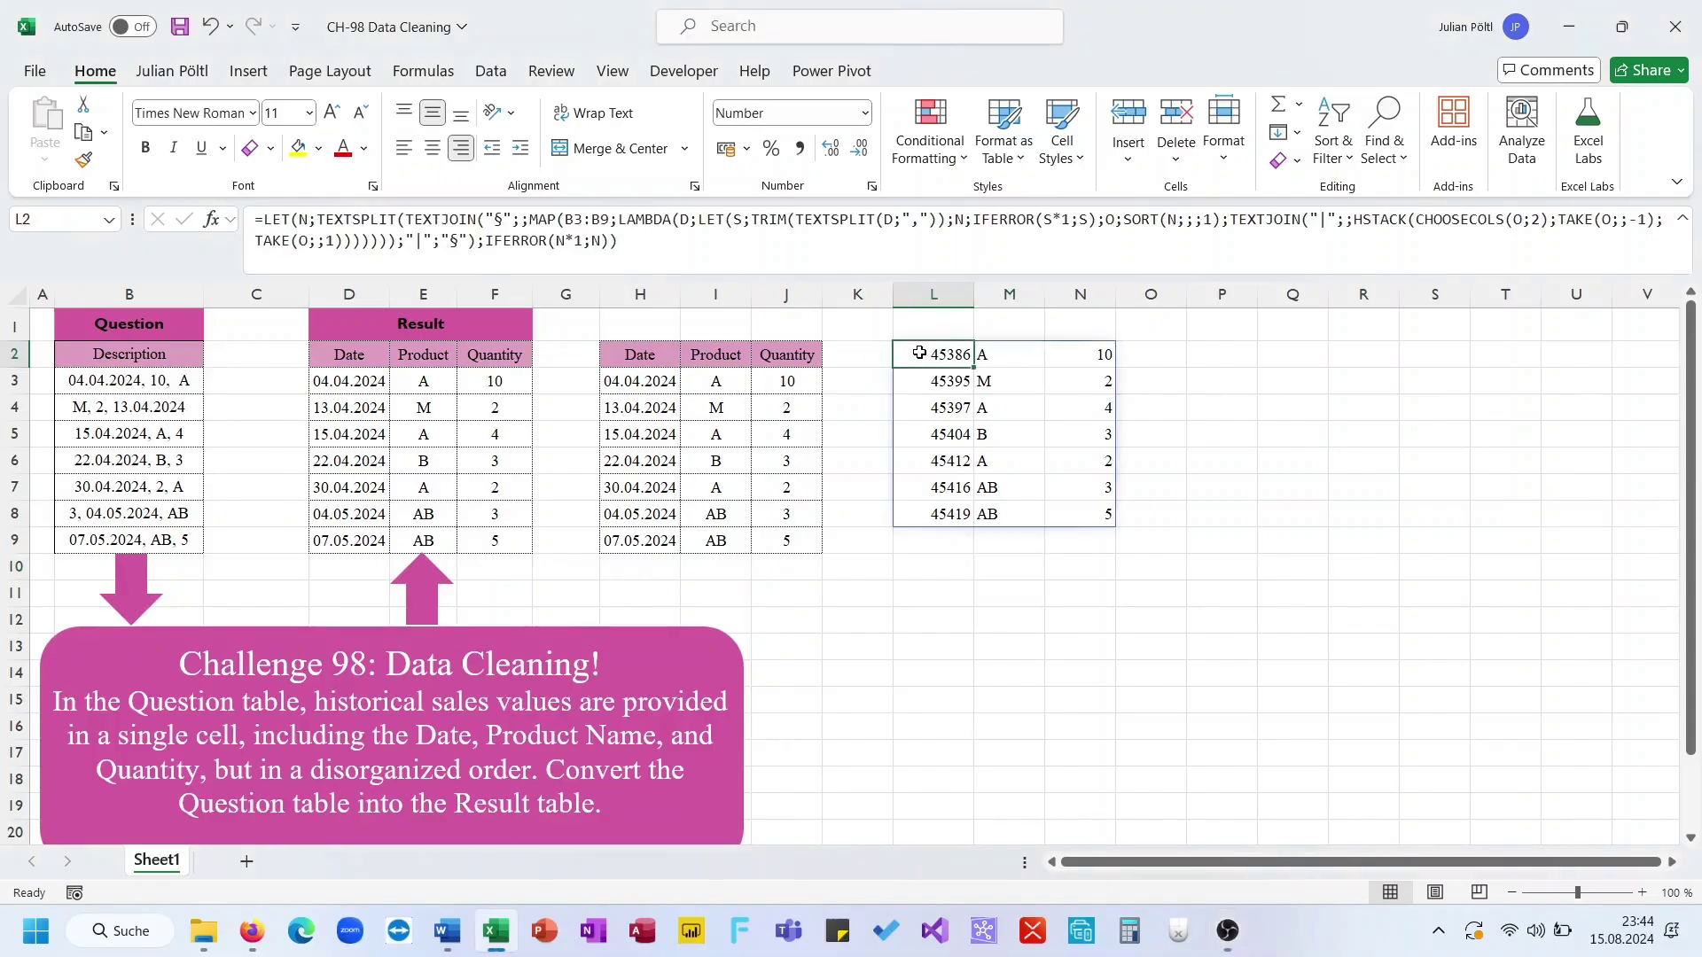
pyautogui.click(265, 223)
pyautogui.write('vs')
pyautogui.press('Tab')
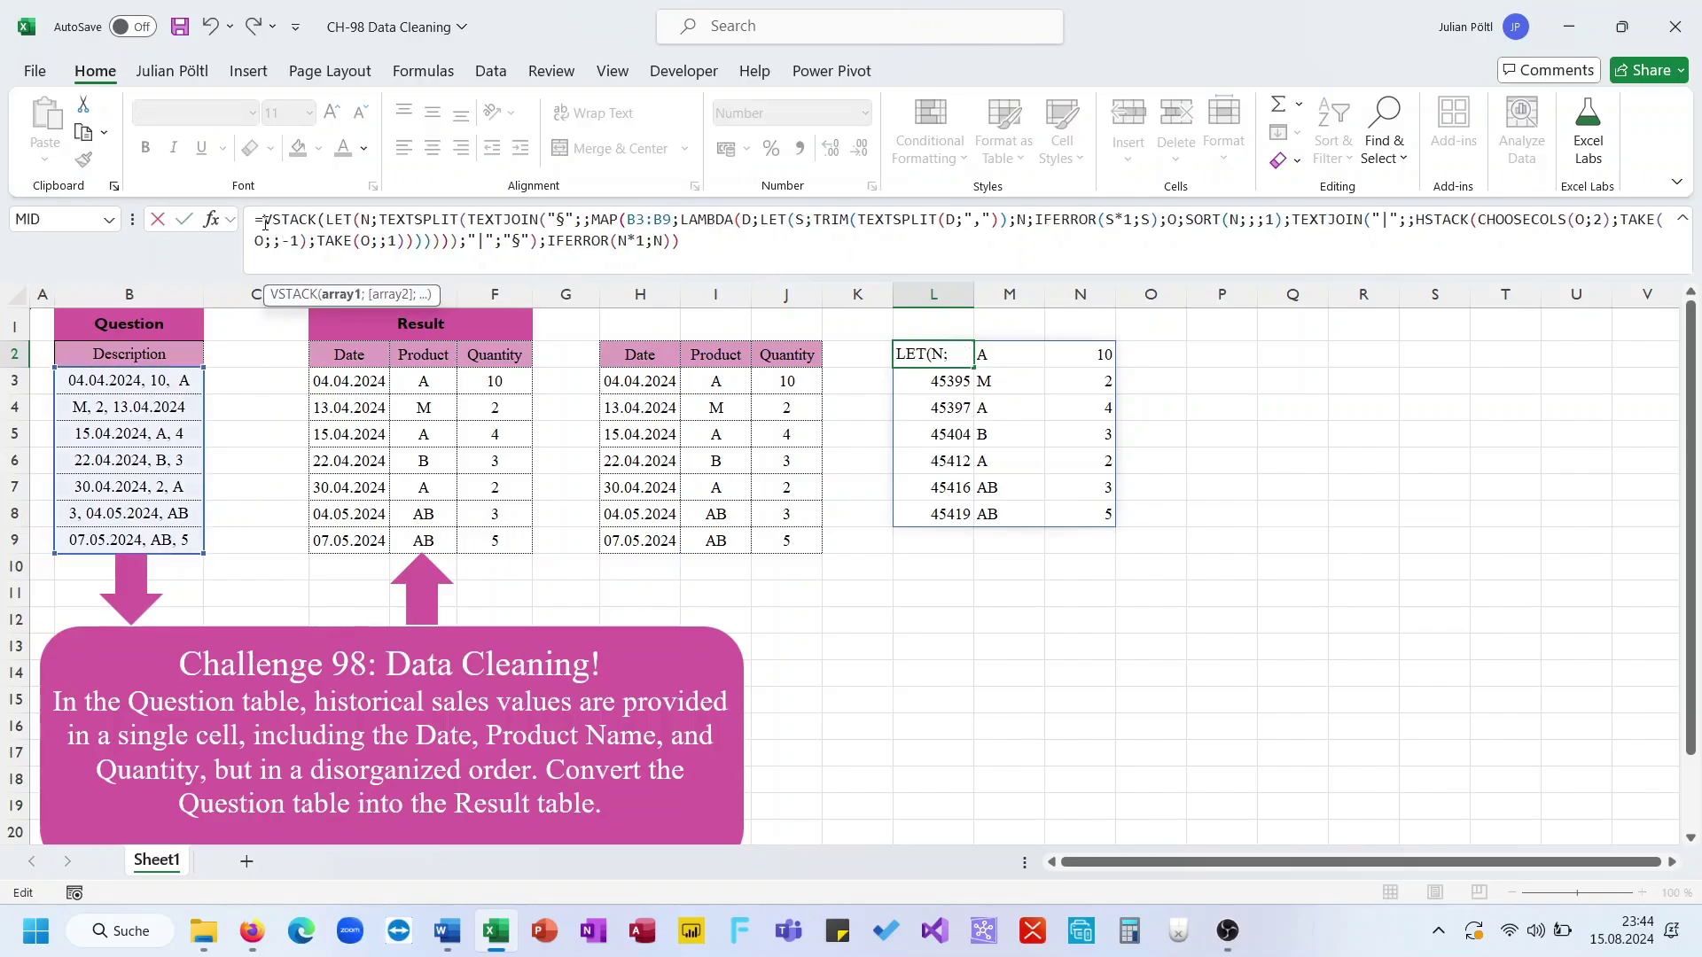
pyautogui.write('hs')
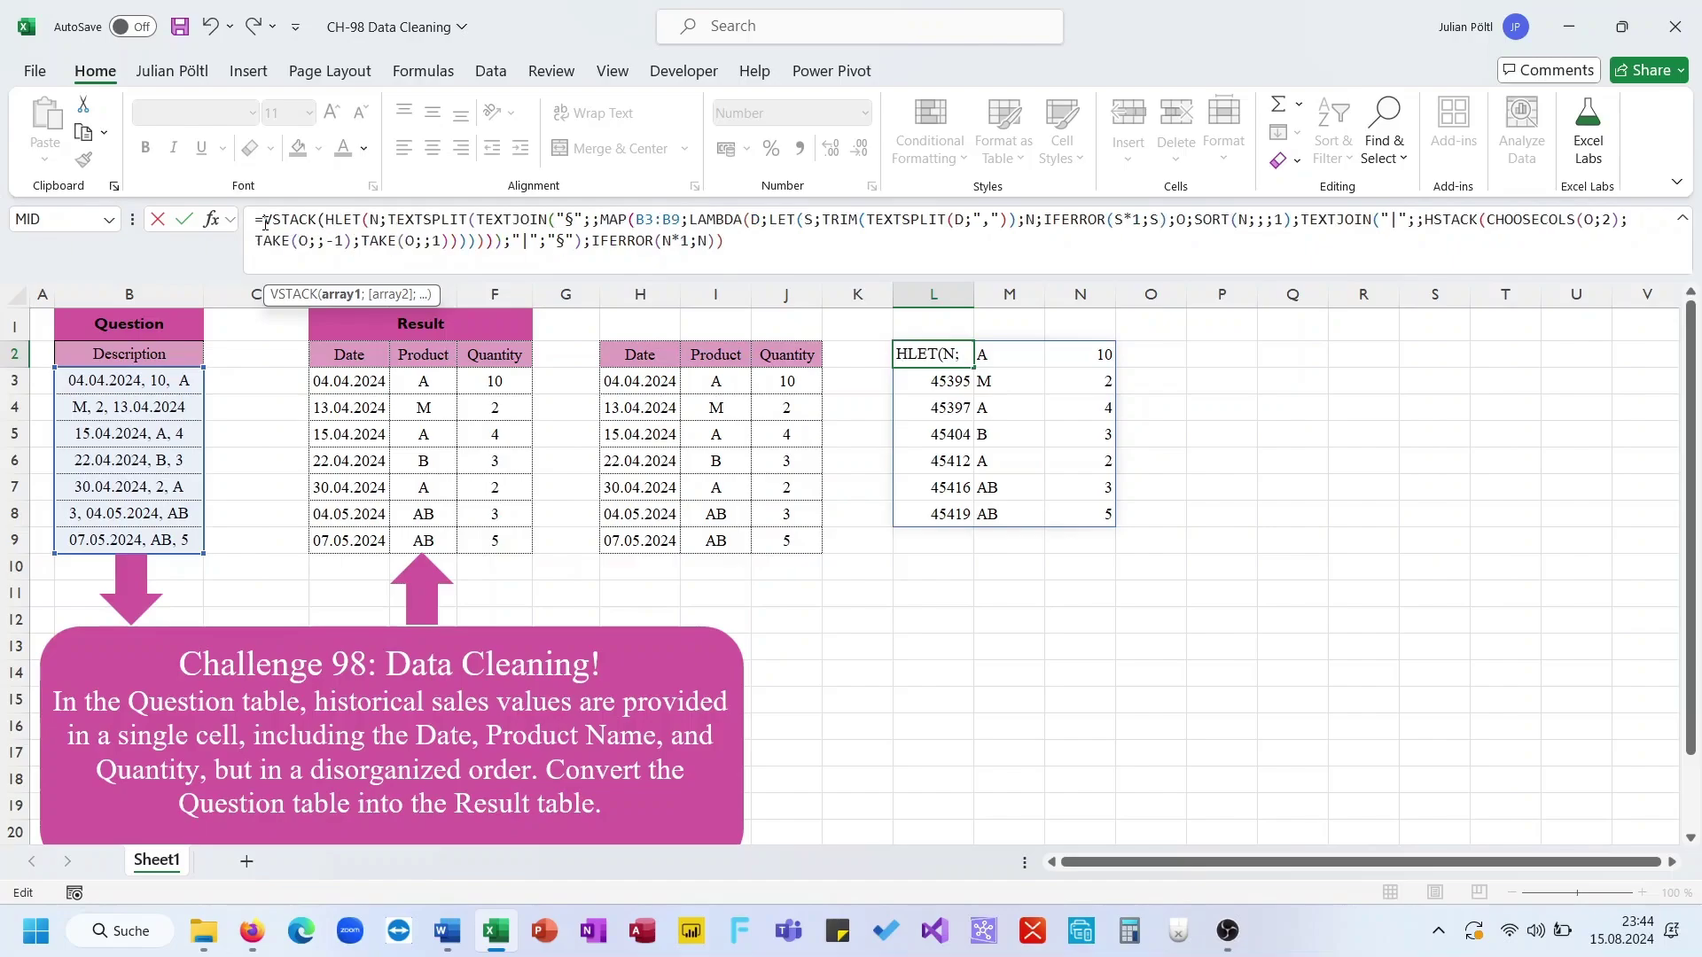
pyautogui.press('Tab')
pyautogui.write('"Date"M')
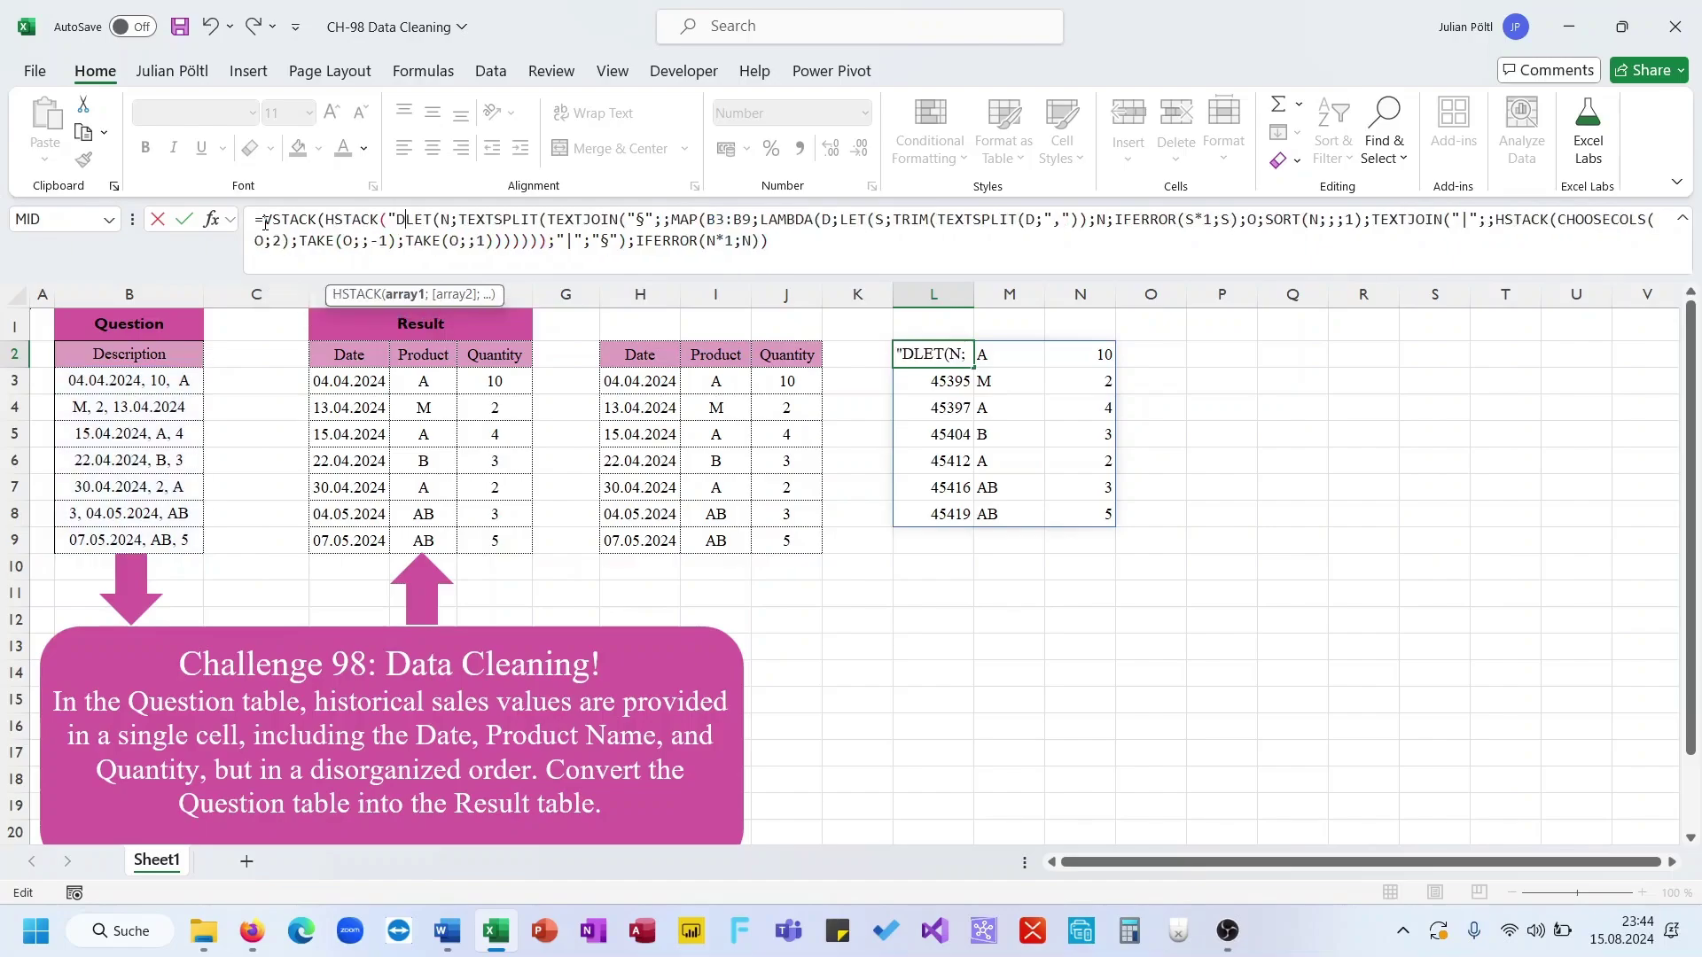
pyautogui.press('BackSpace')
pyautogui.write(';"')
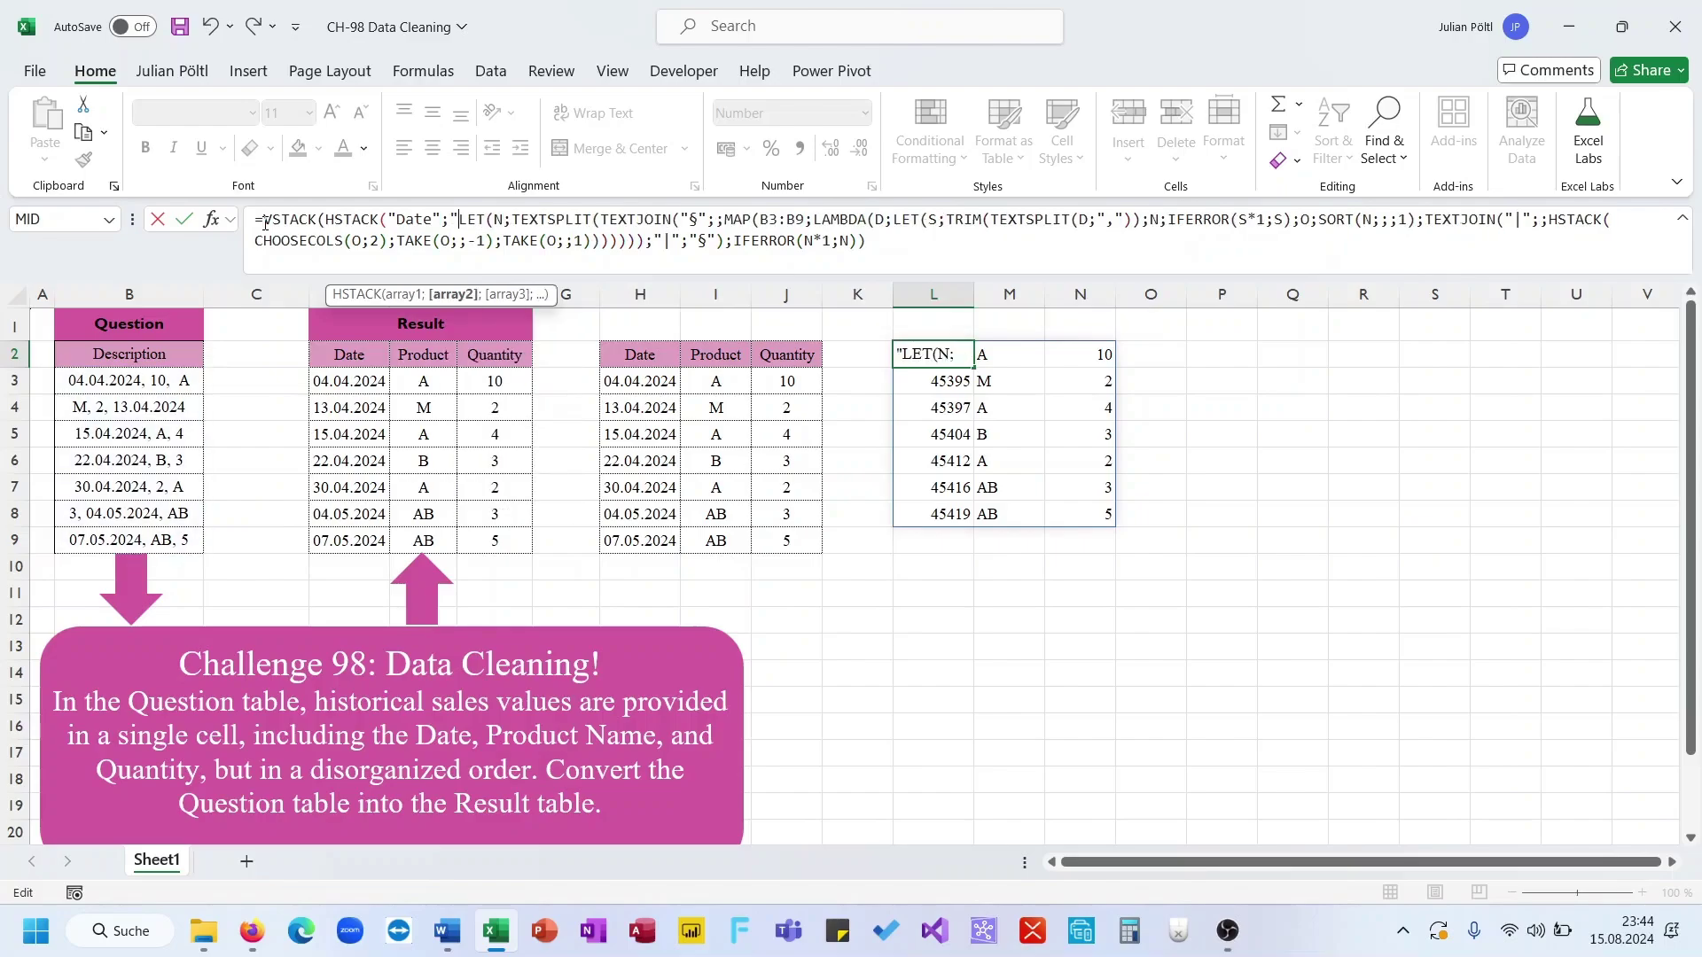
pyautogui.write('Product";')
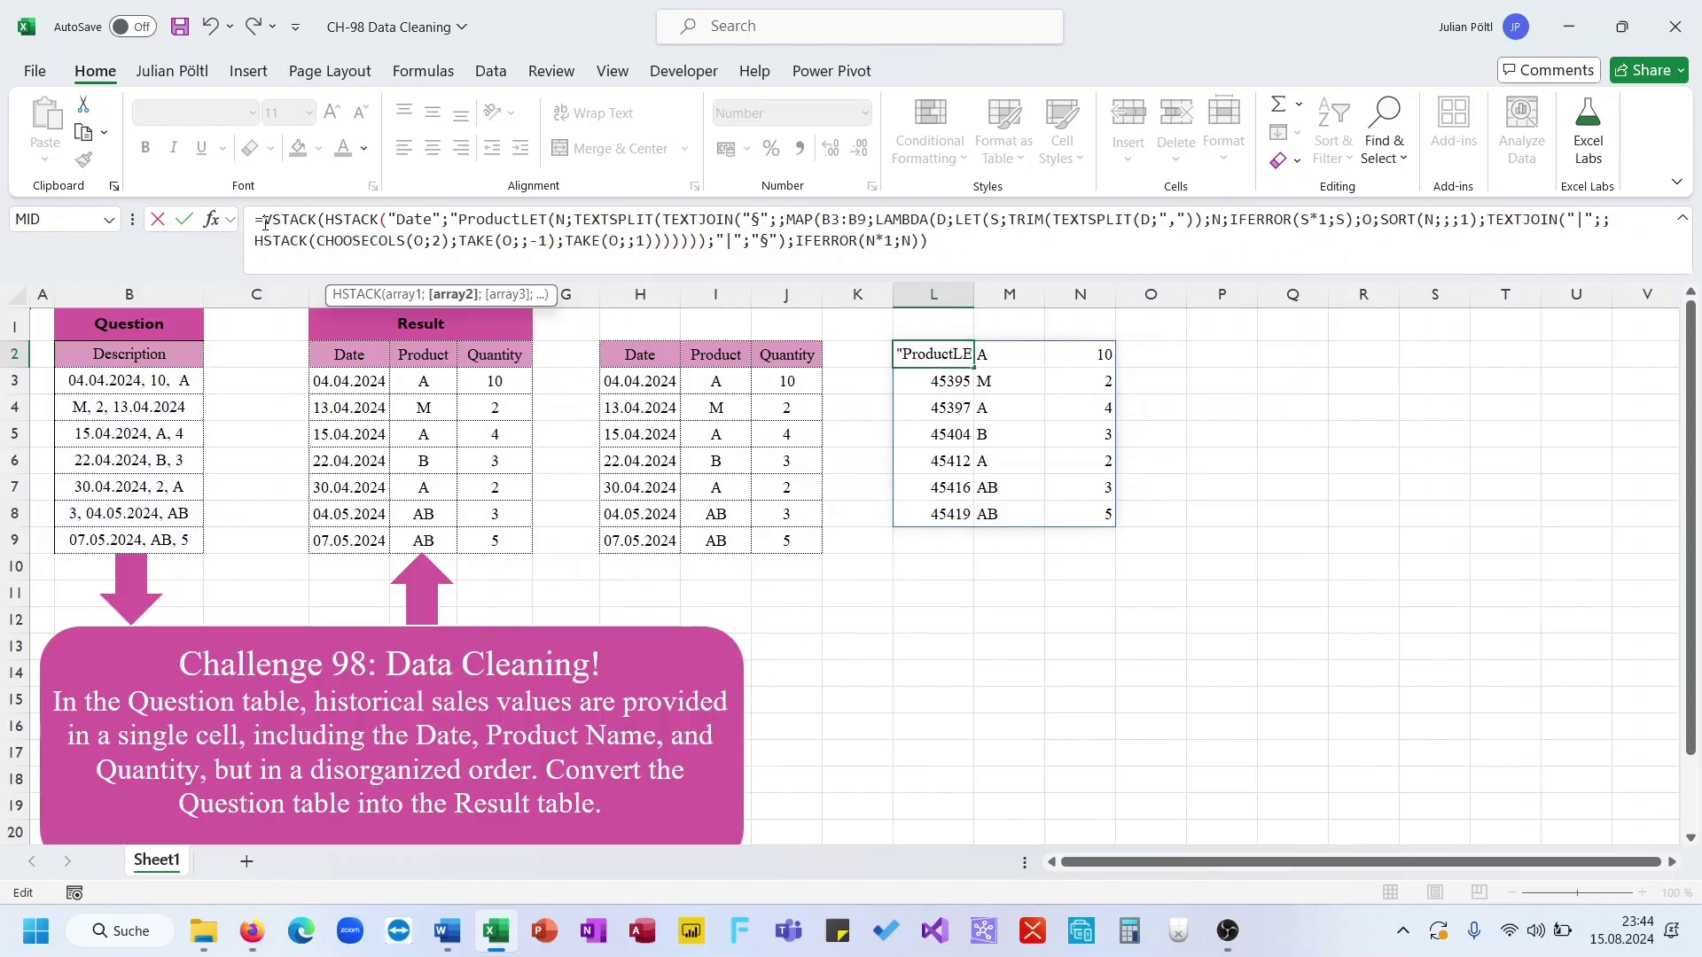
pyautogui.write('"Q')
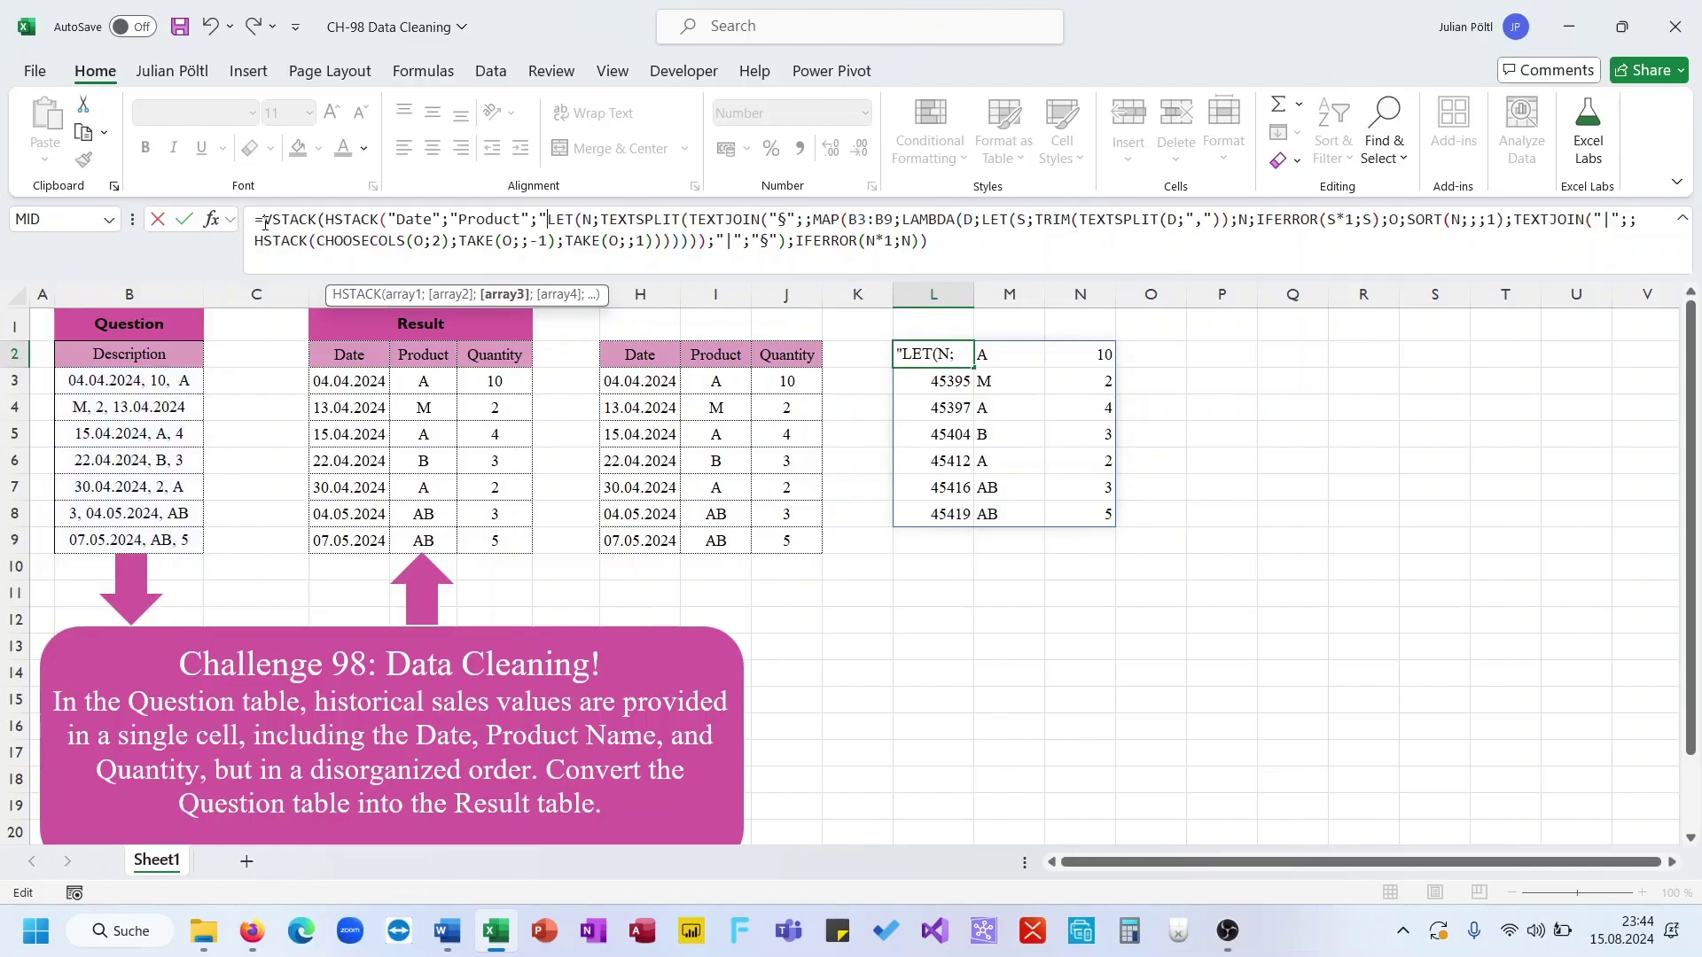
pyautogui.write('uantity";')
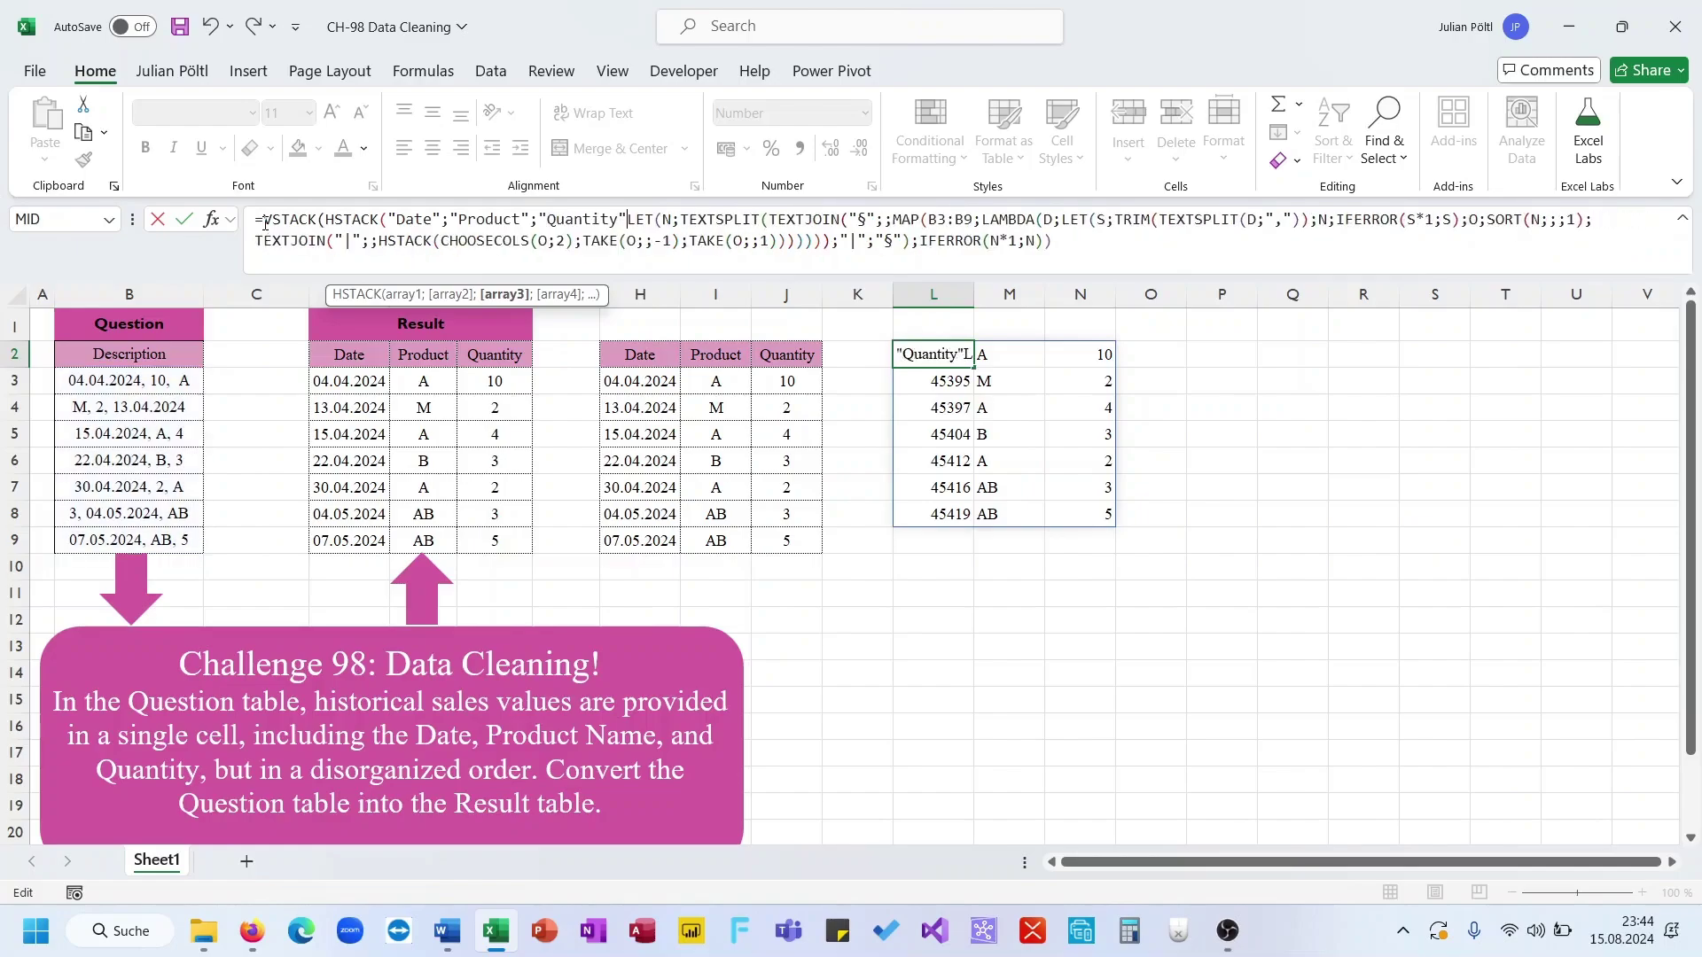
pyautogui.press('BackSpace')
pyautogui.write(')')
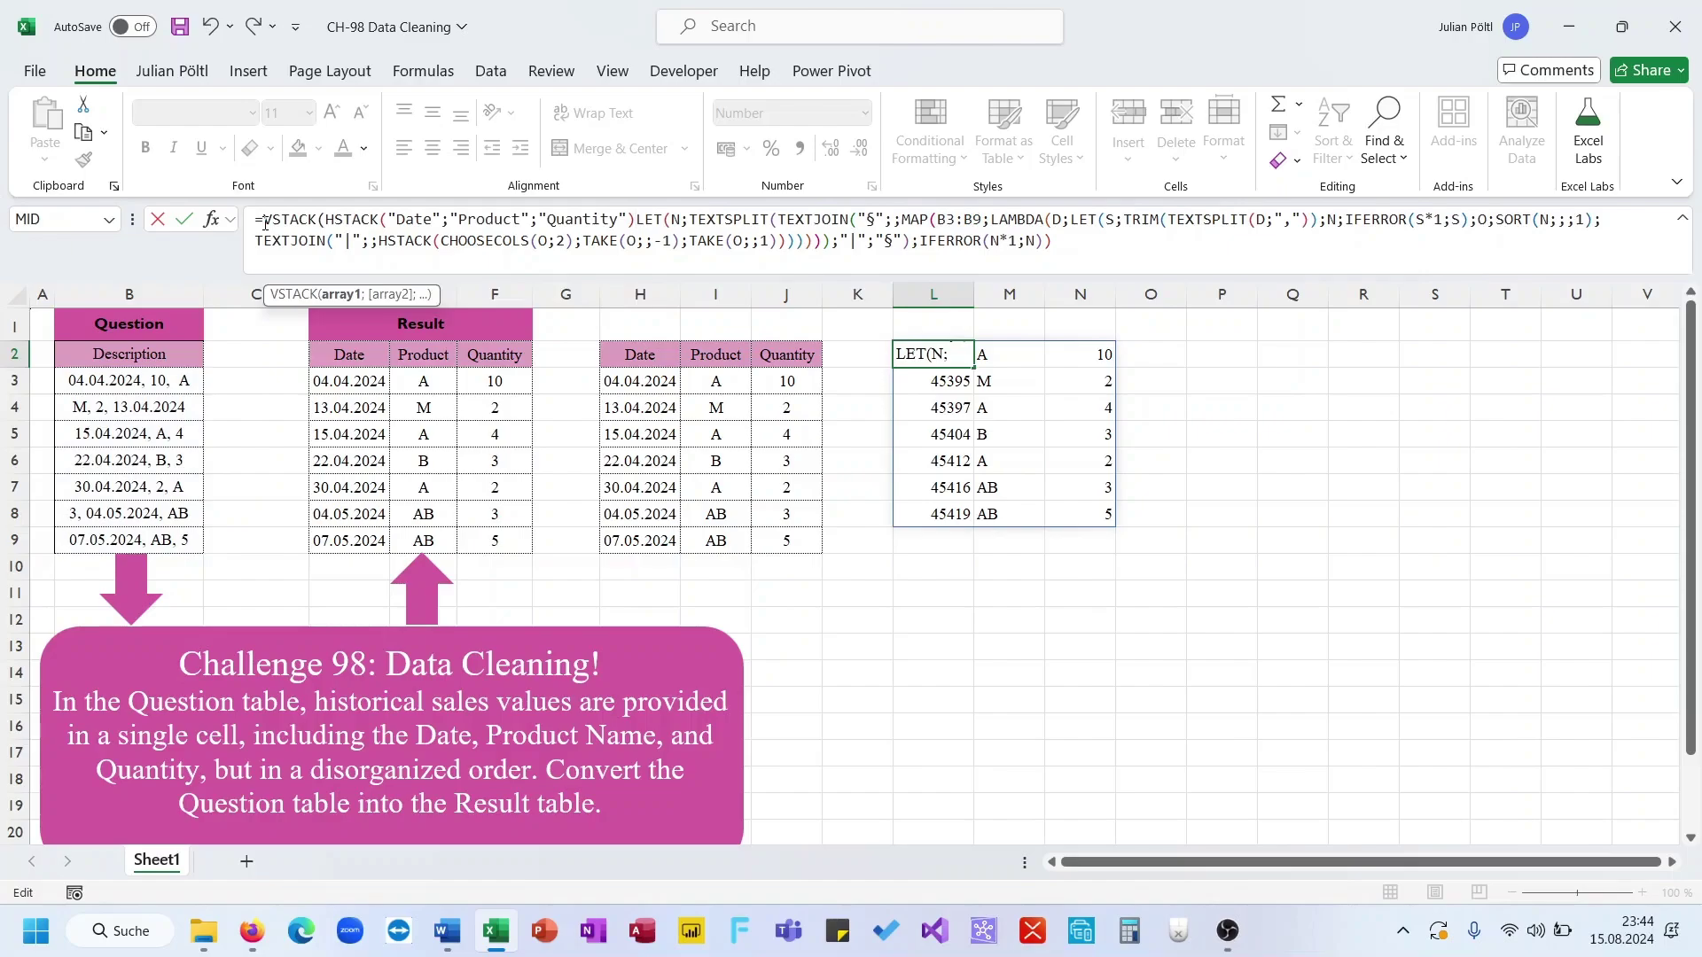
pyautogui.write(';')
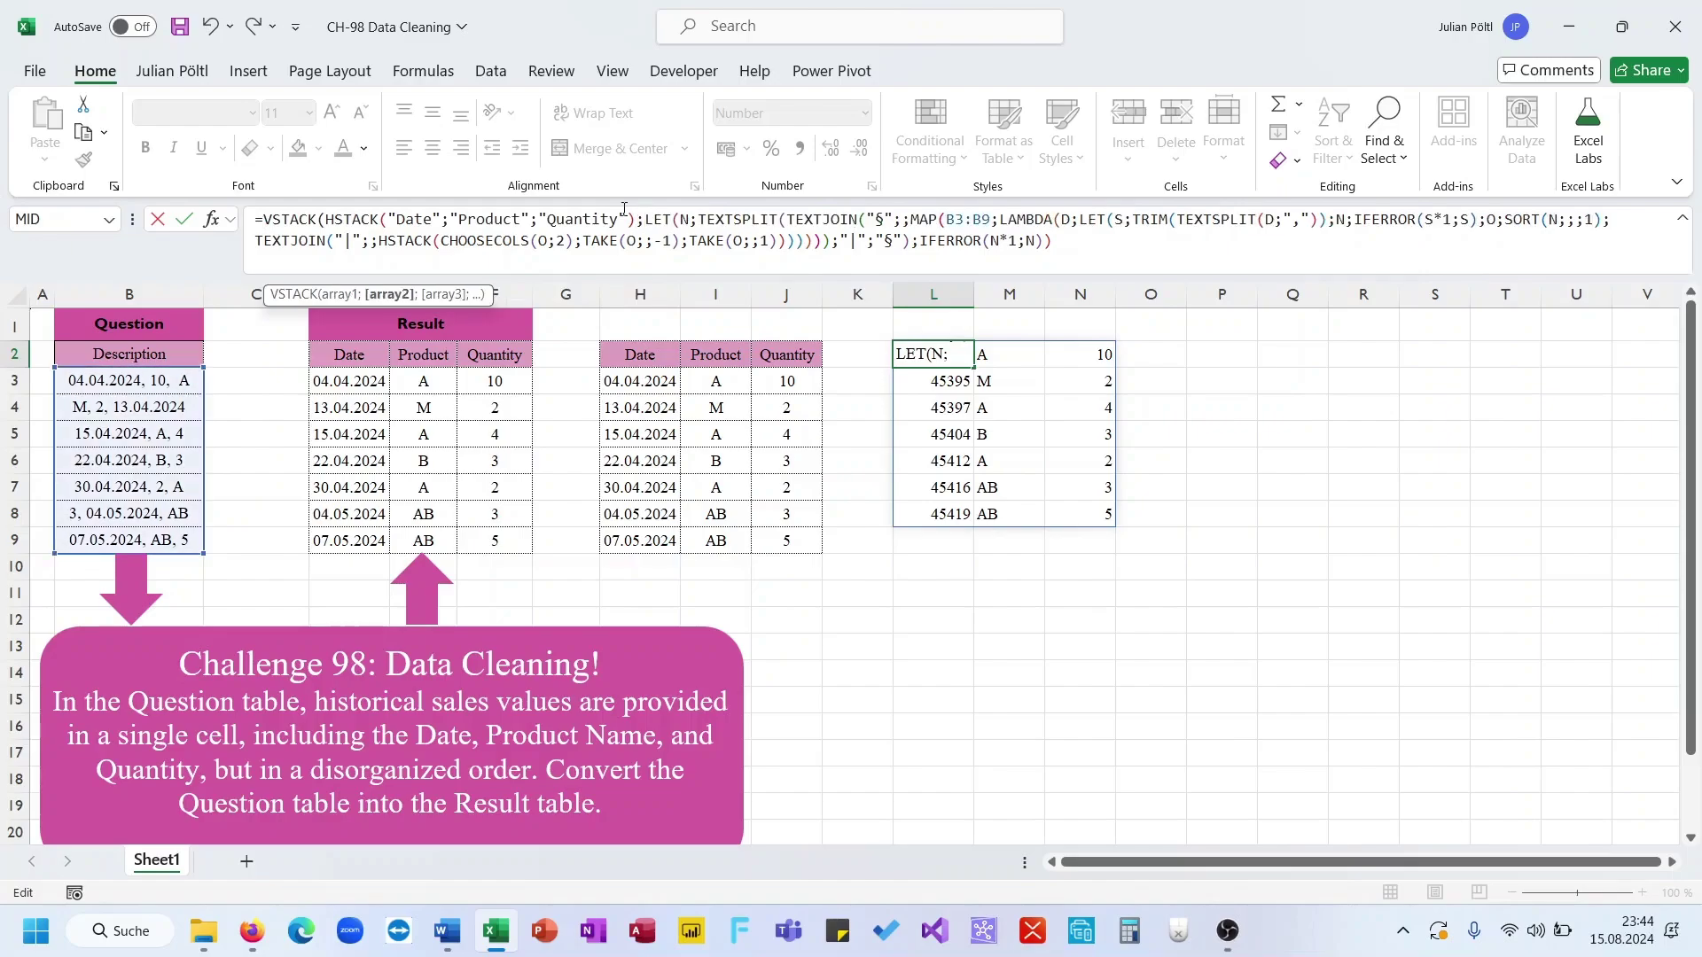
pyautogui.click(1241, 246)
pyautogui.write(')')
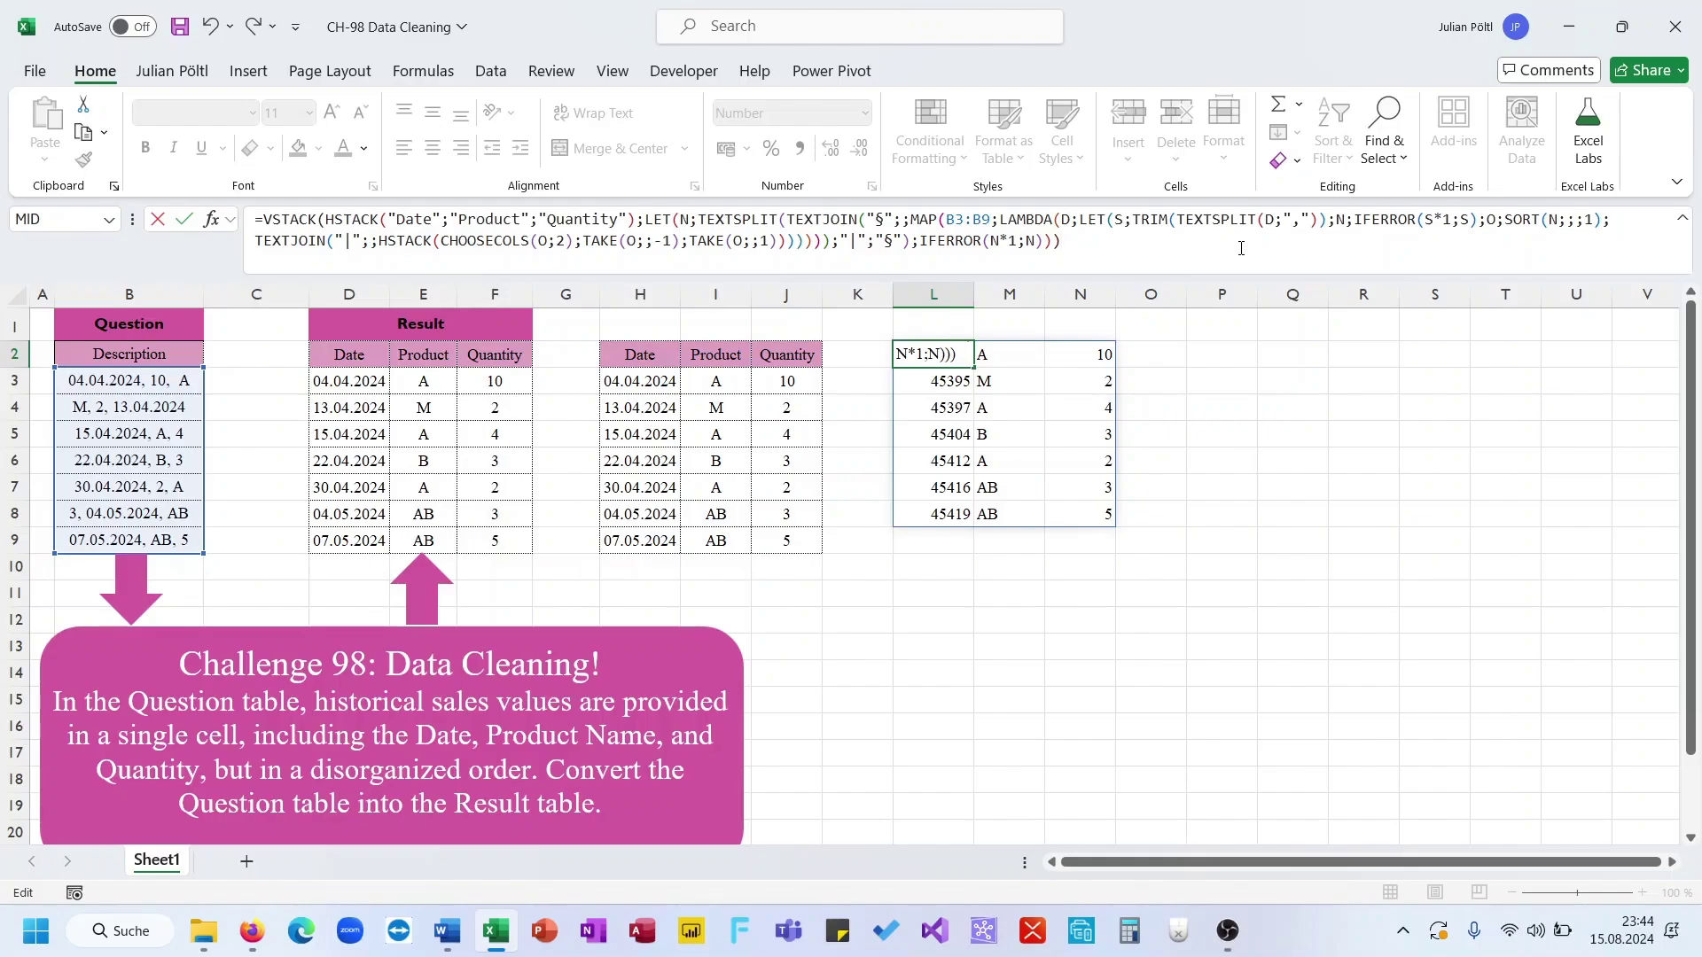
pyautogui.press('Return')
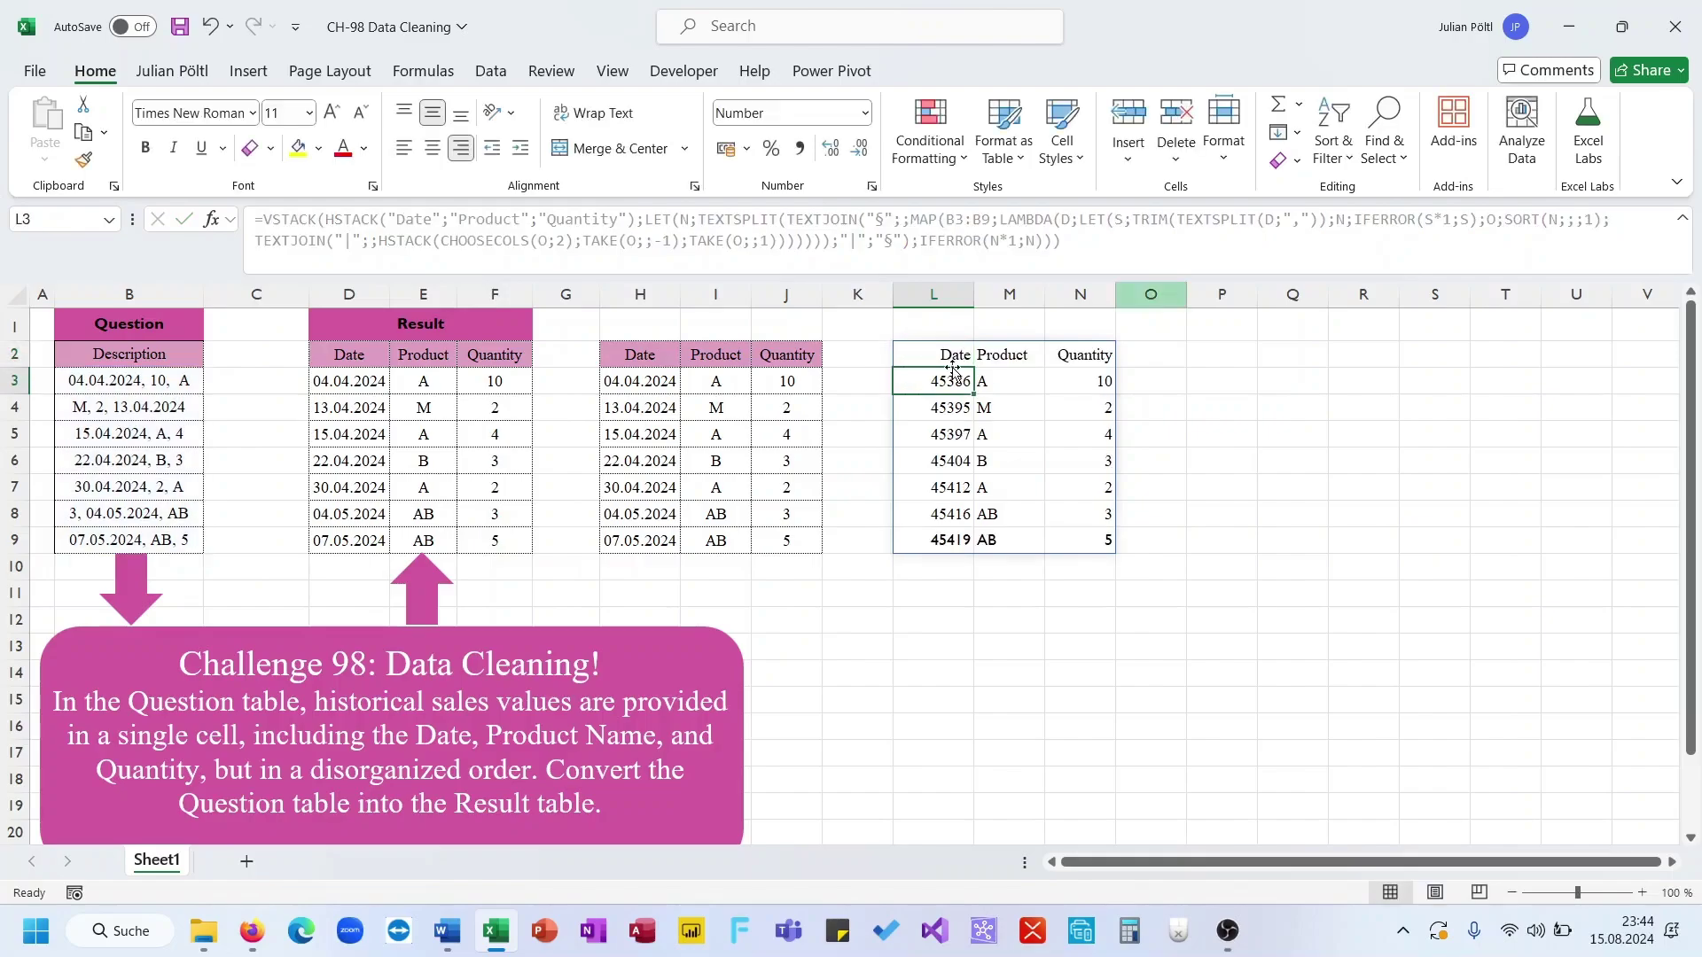
# - Copy the formatting of the REDUCE result H2:J9 onto the spilled range L2:N9
pyautogui.click(640, 349)
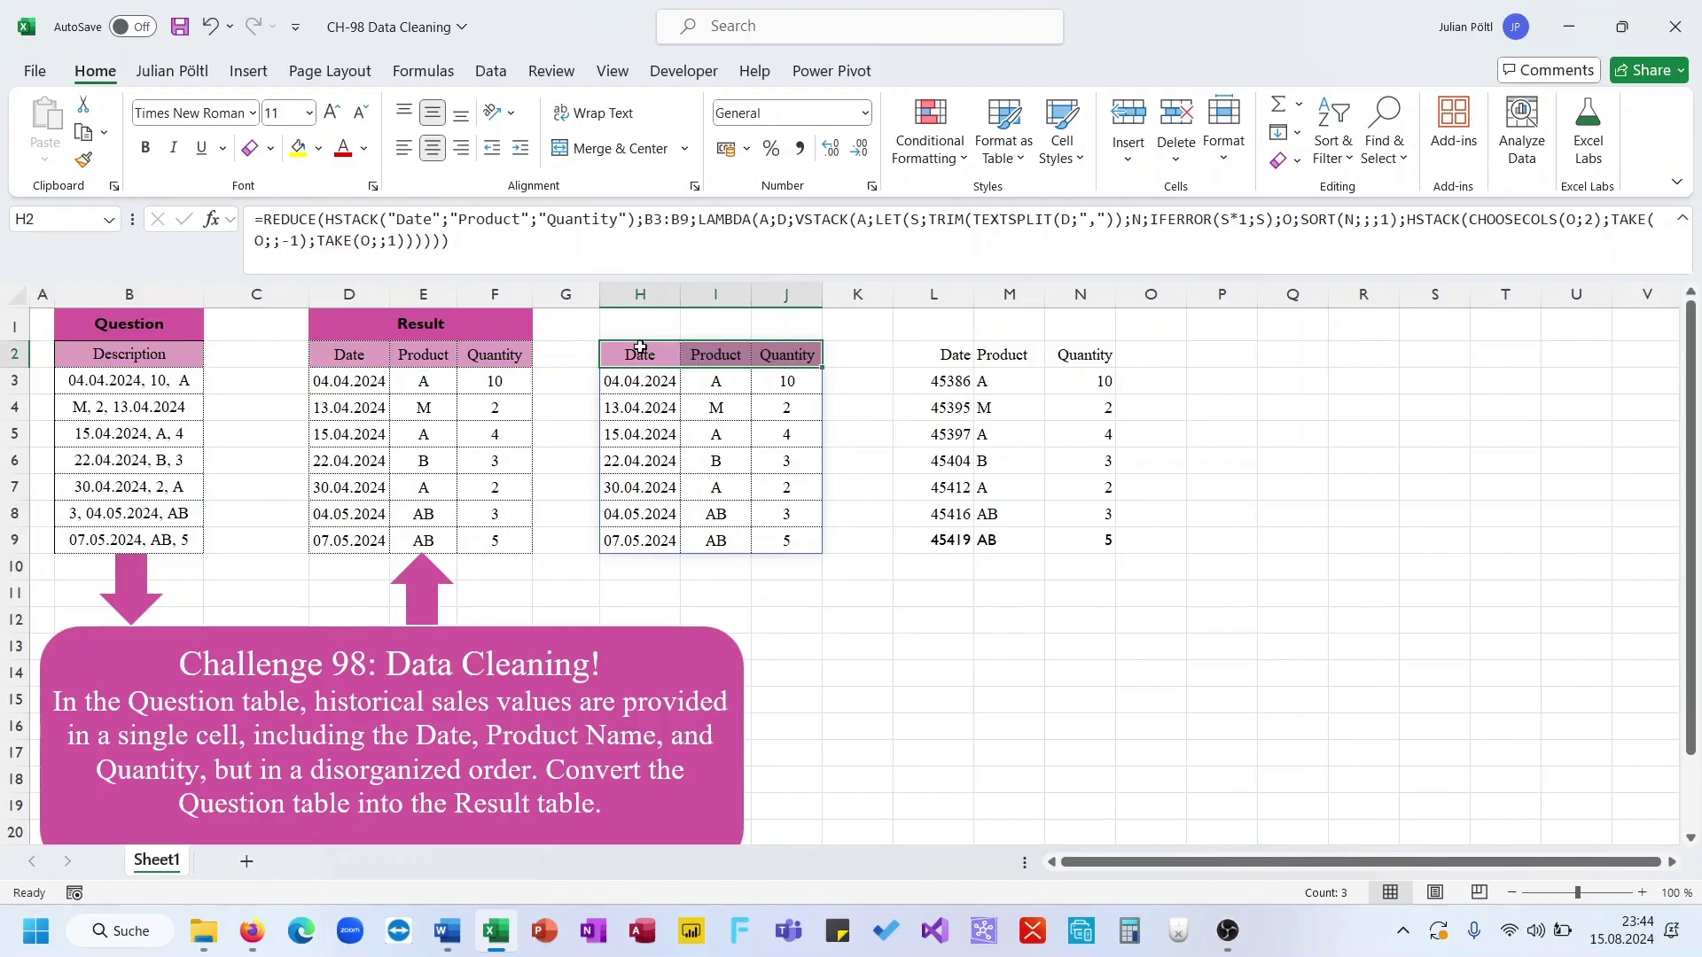
pyautogui.hotkey('ctrl', 'a')
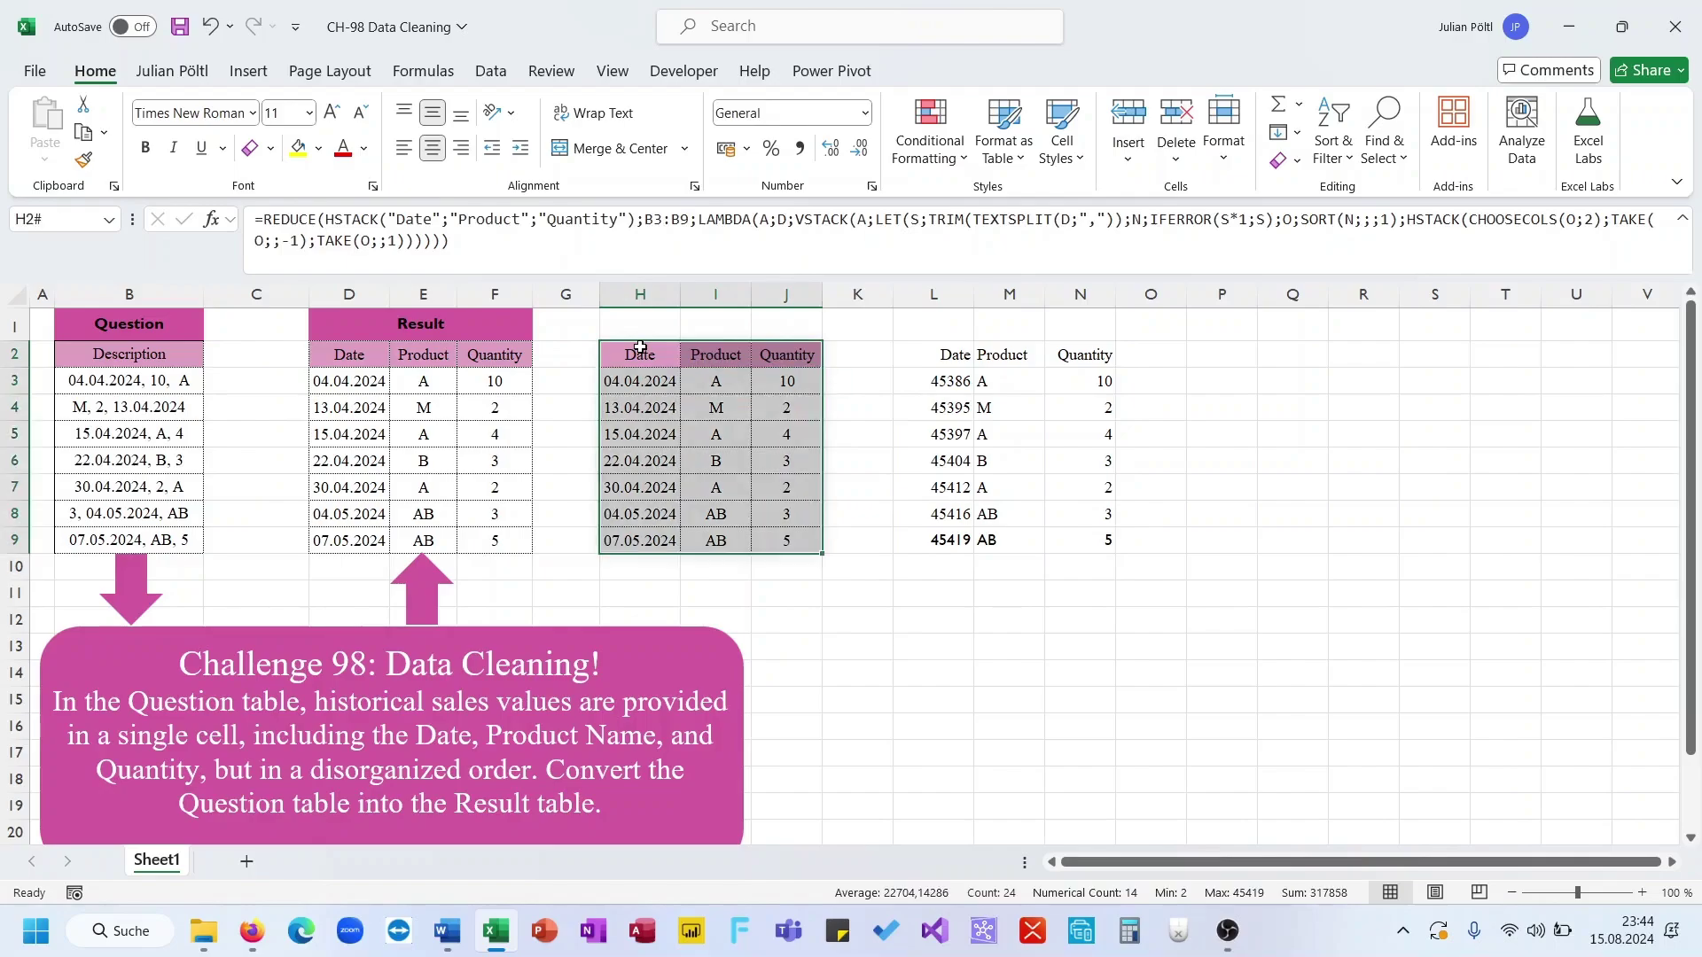
pyautogui.click(83, 160)
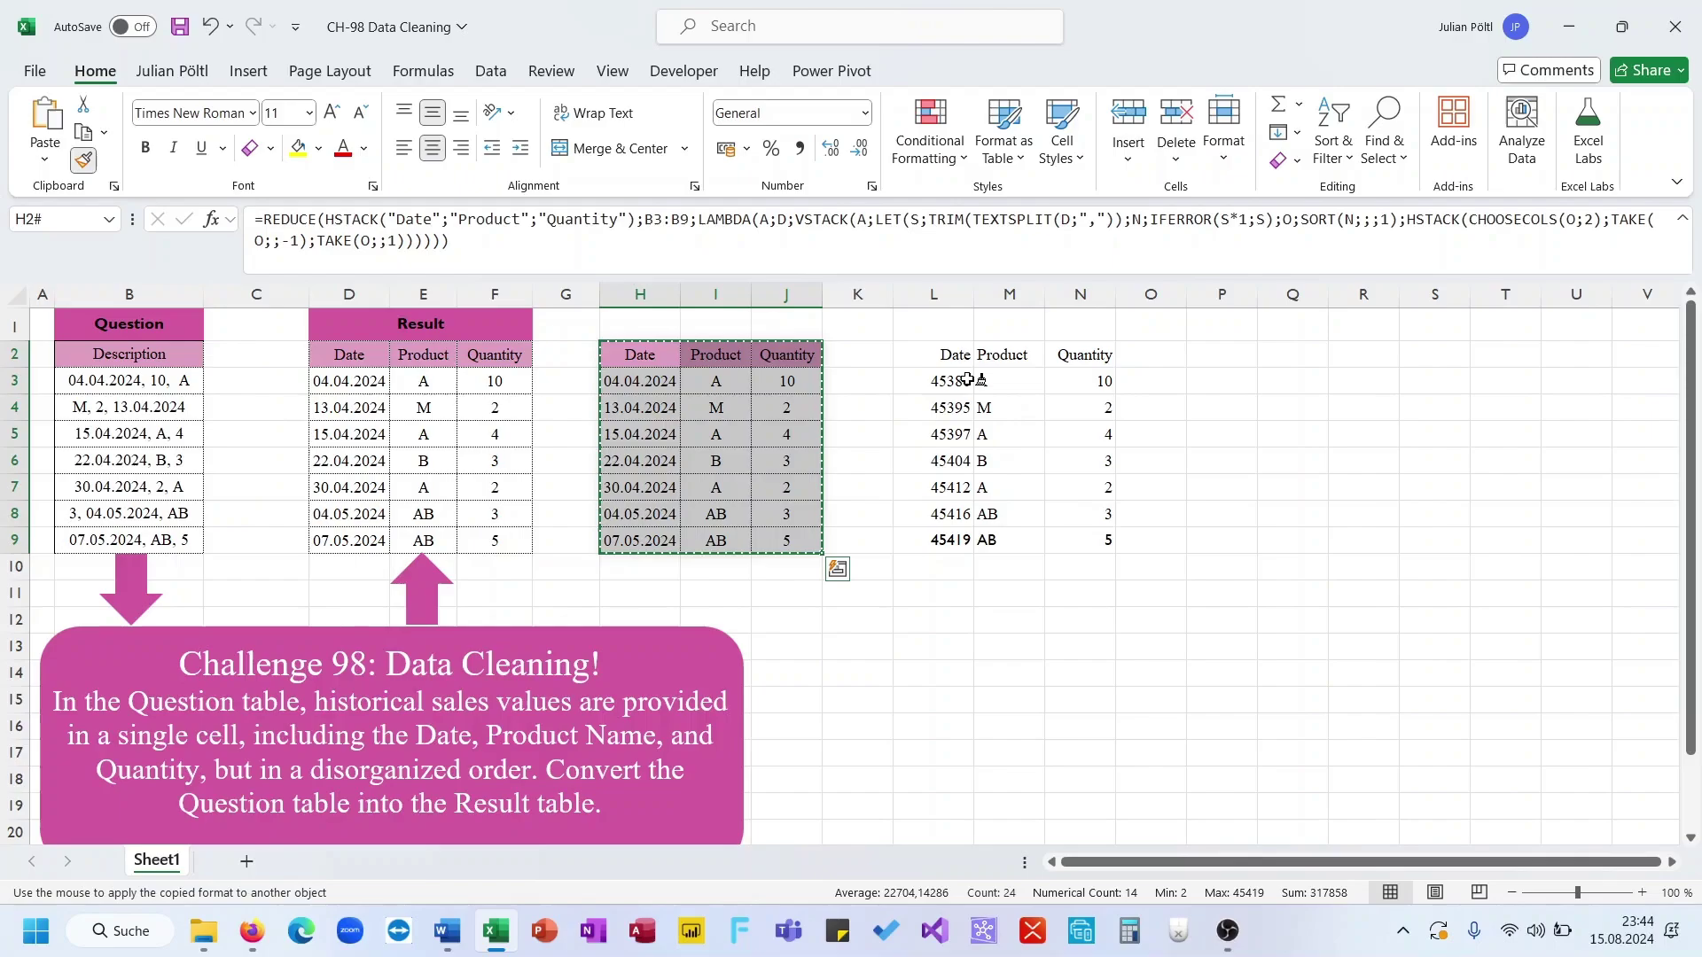
pyautogui.moveTo(964, 355); pyautogui.dragTo(1098, 542)
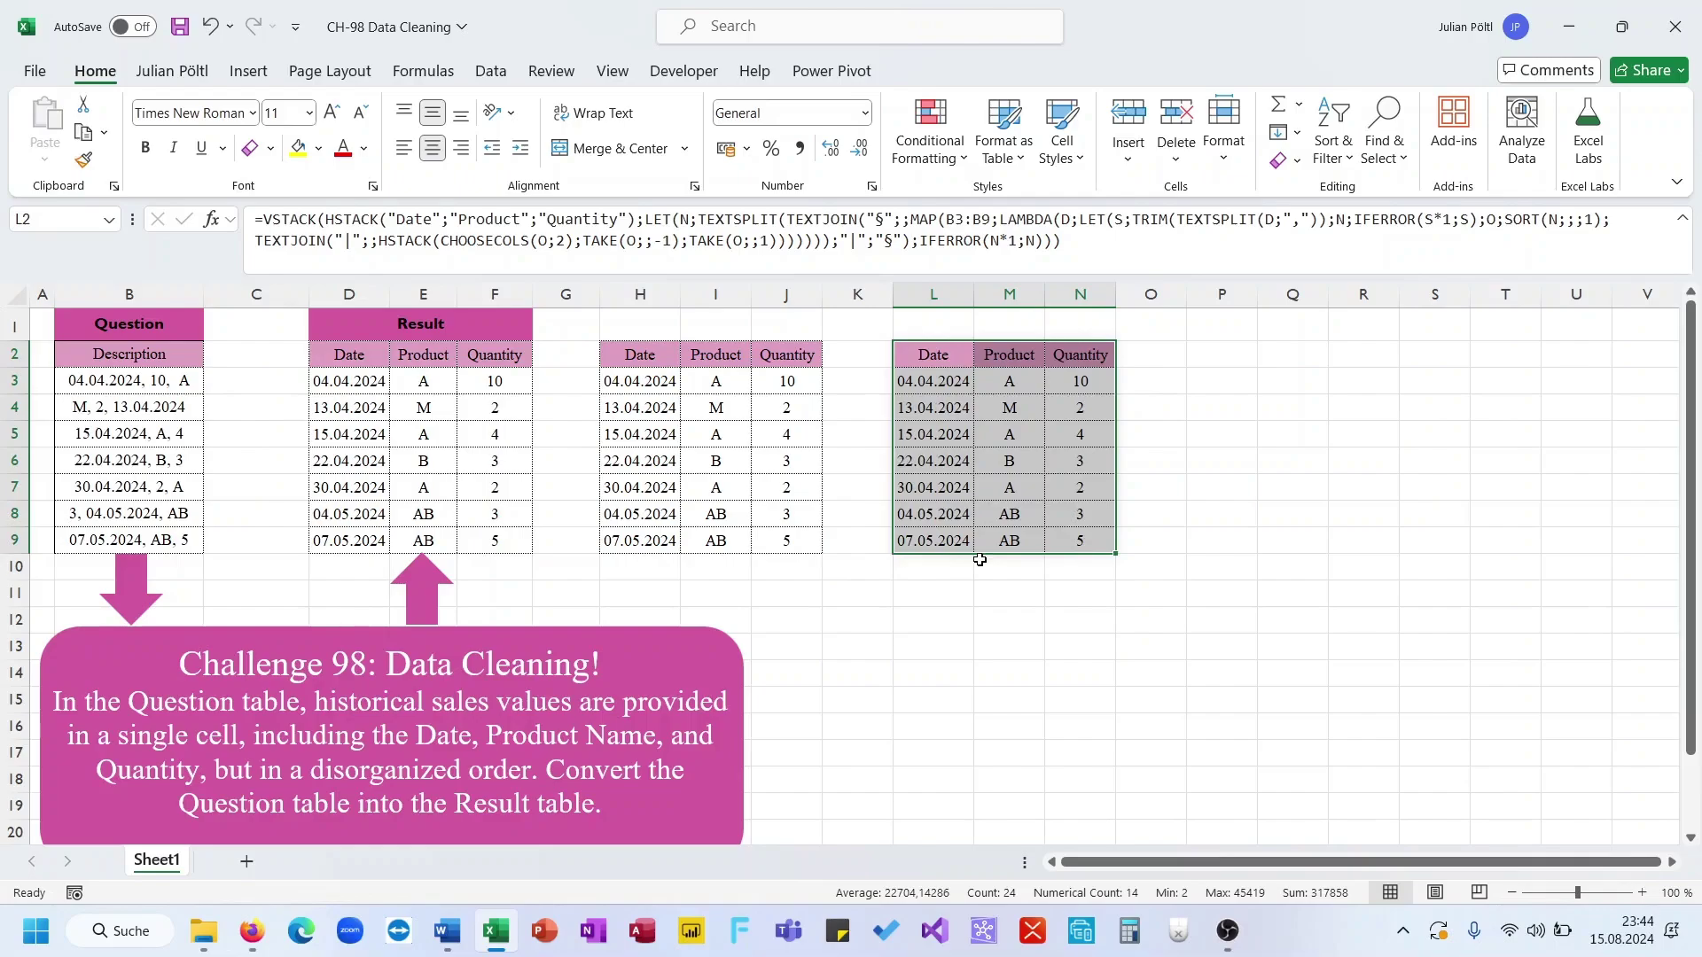
pyautogui.click(934, 592)
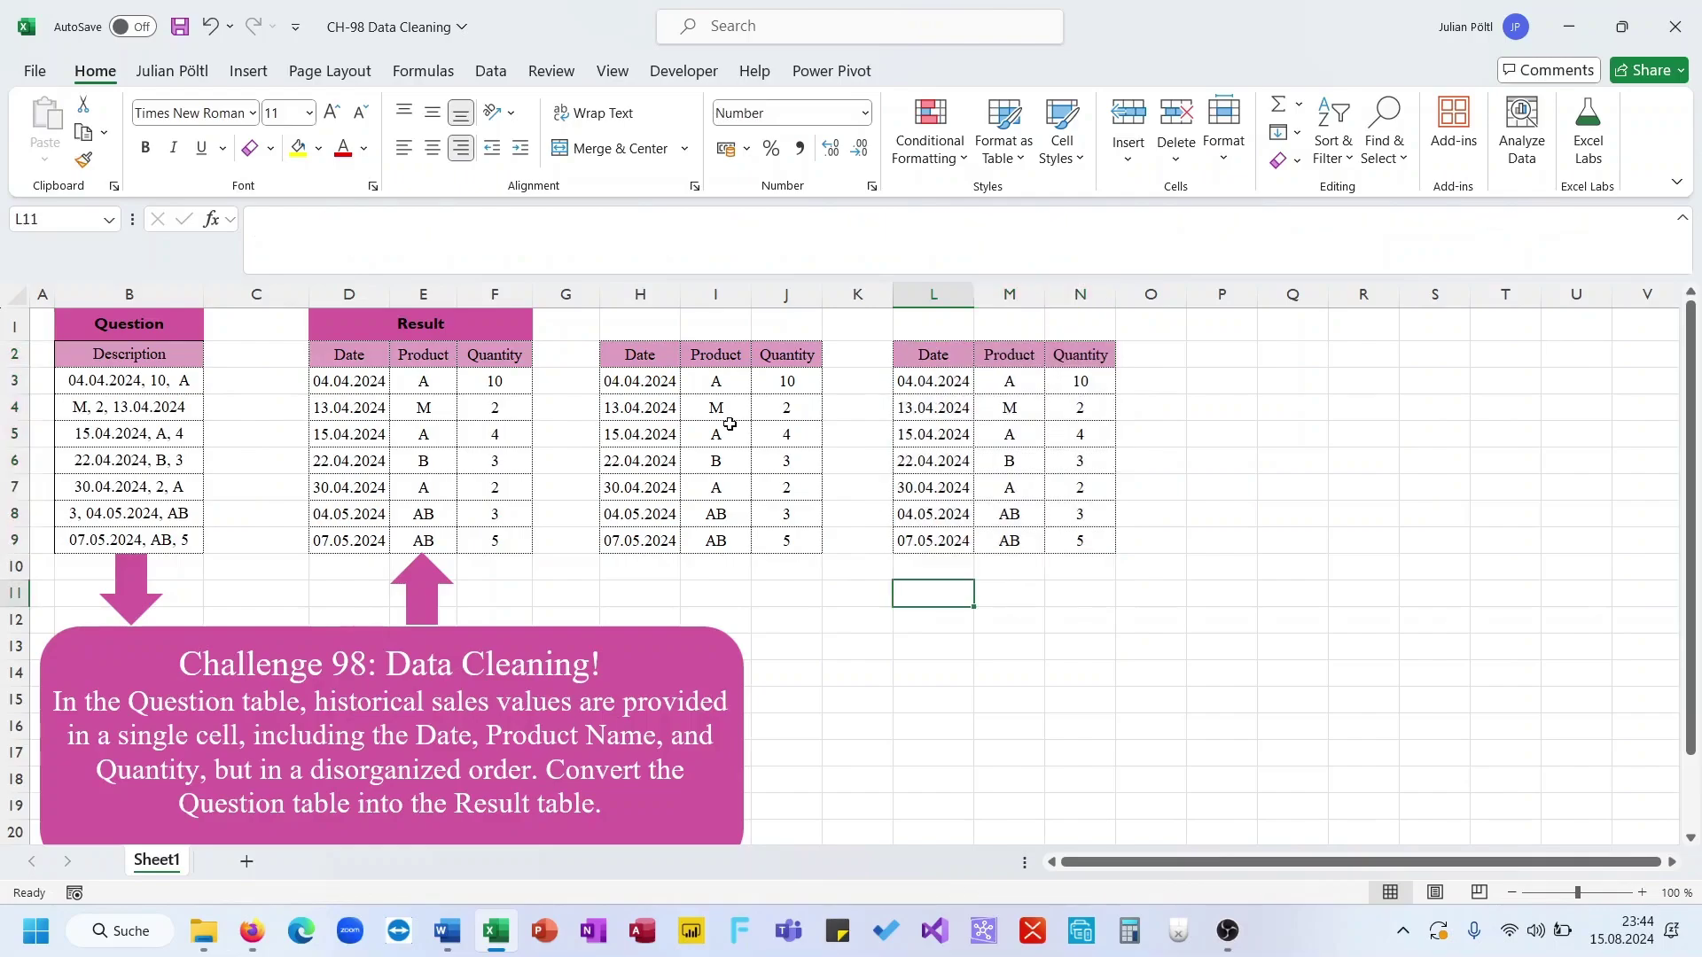
# - Compare the MAP and TEXTJOIN formula in L2 with the REDUCE formula in H2
pyautogui.click(919, 357)
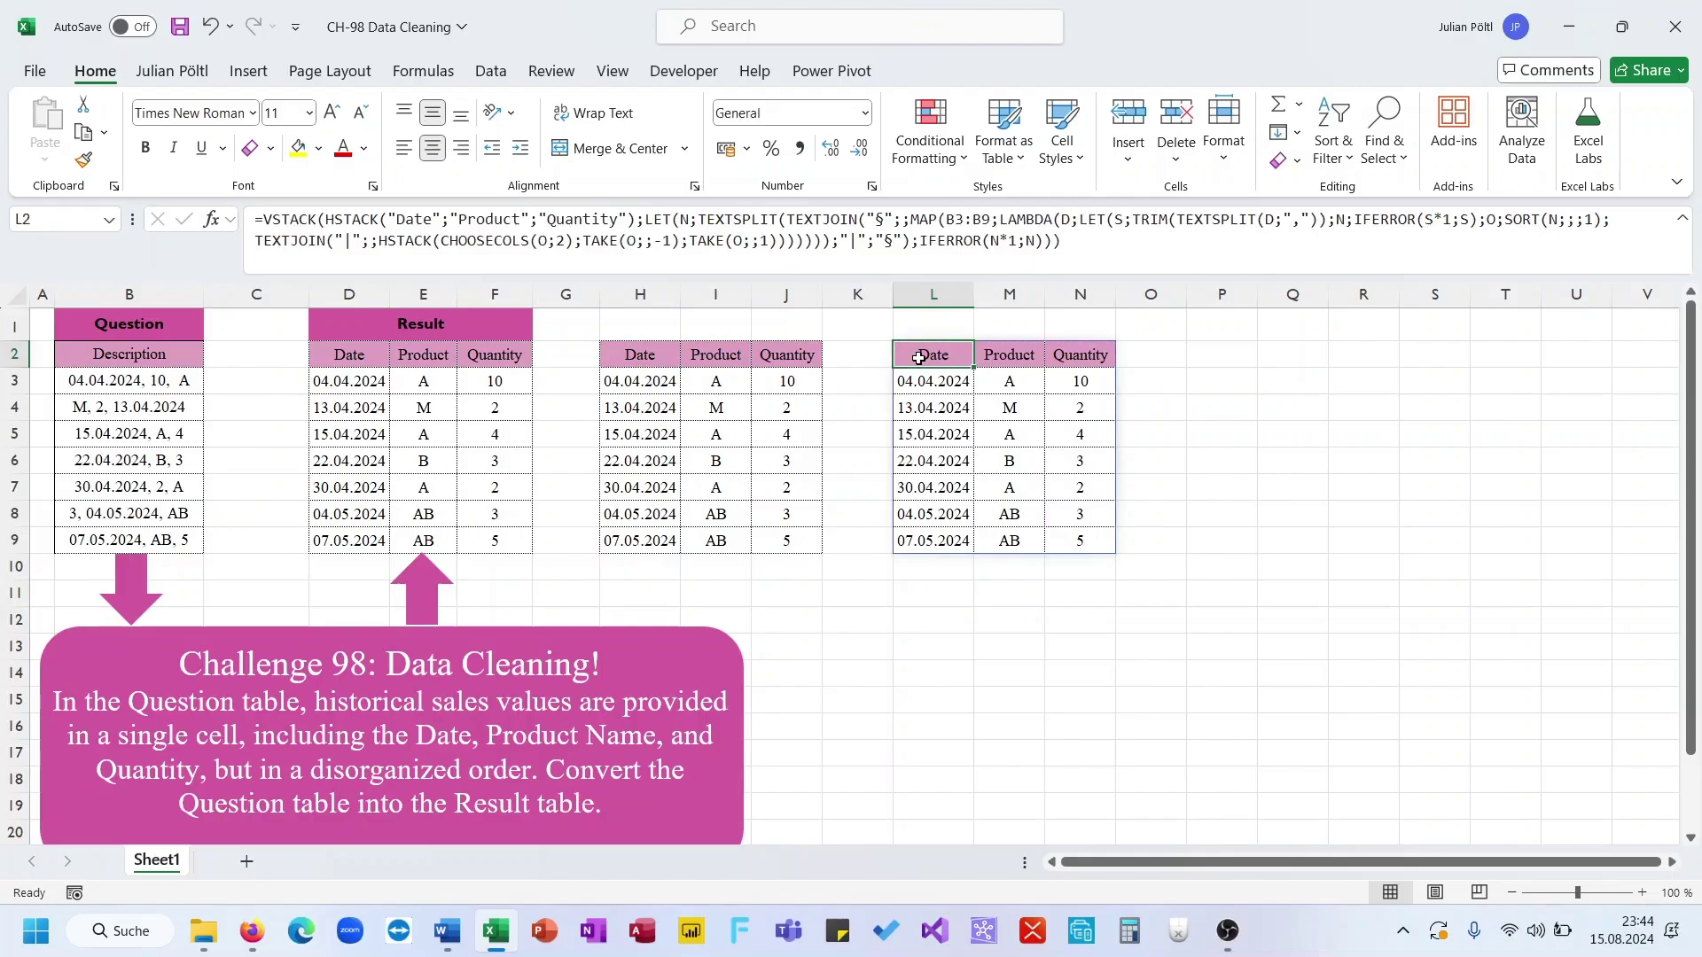
pyautogui.click(661, 360)
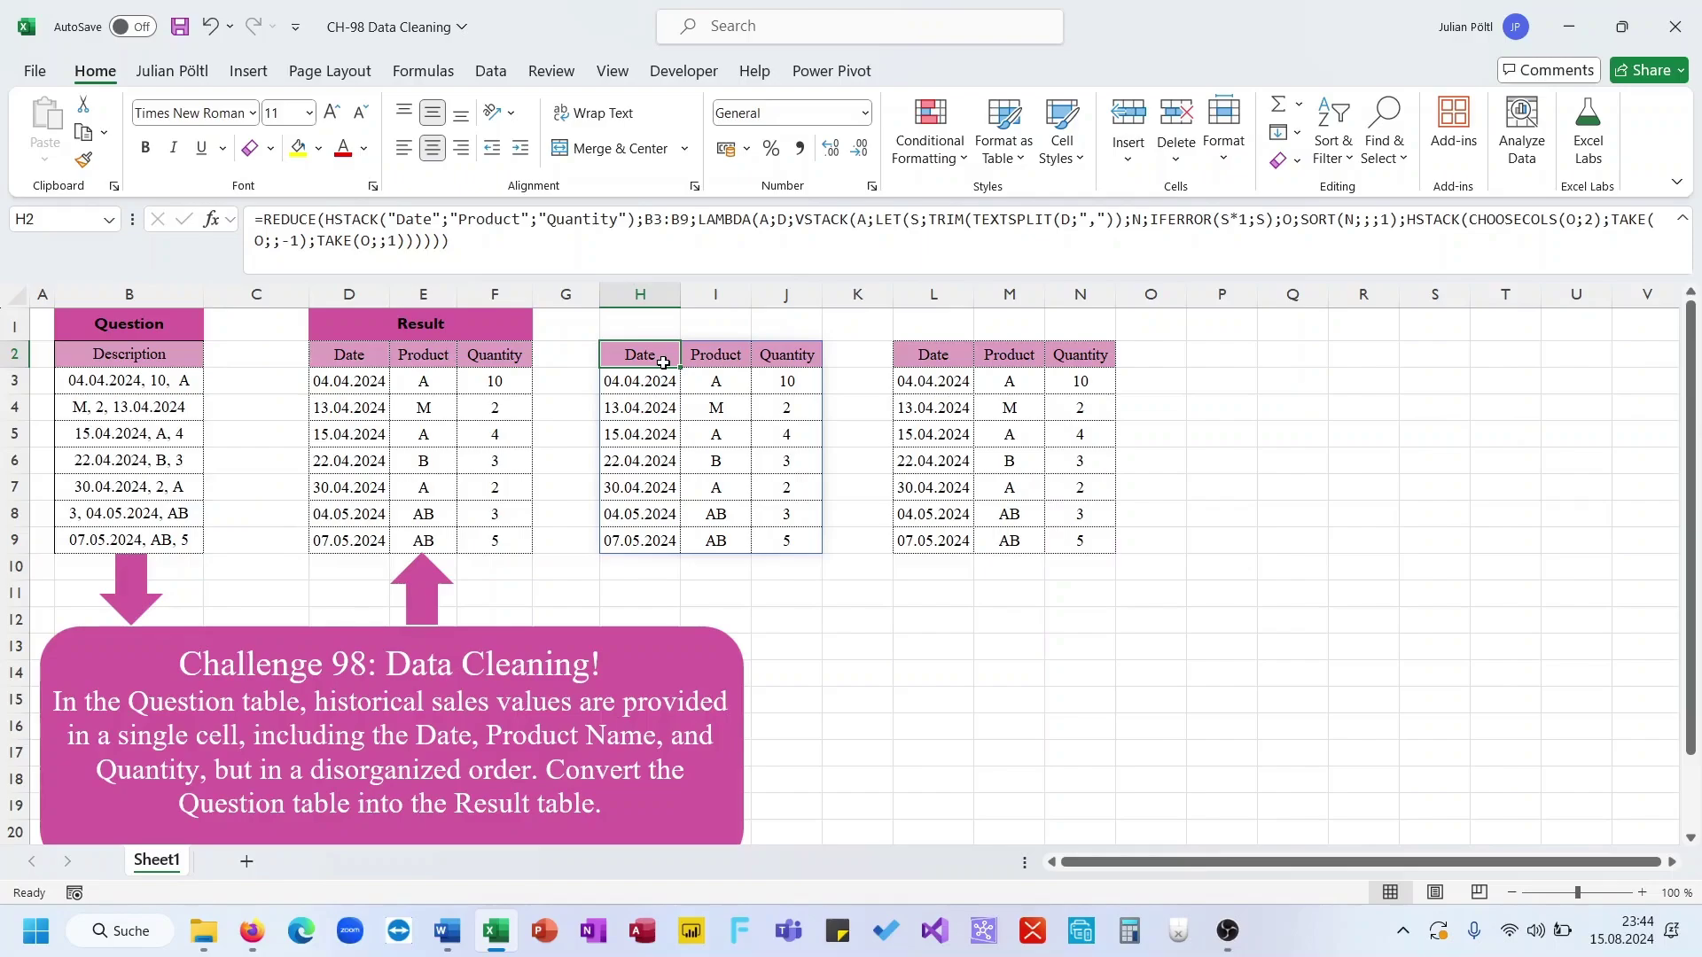
pyautogui.click(914, 359)
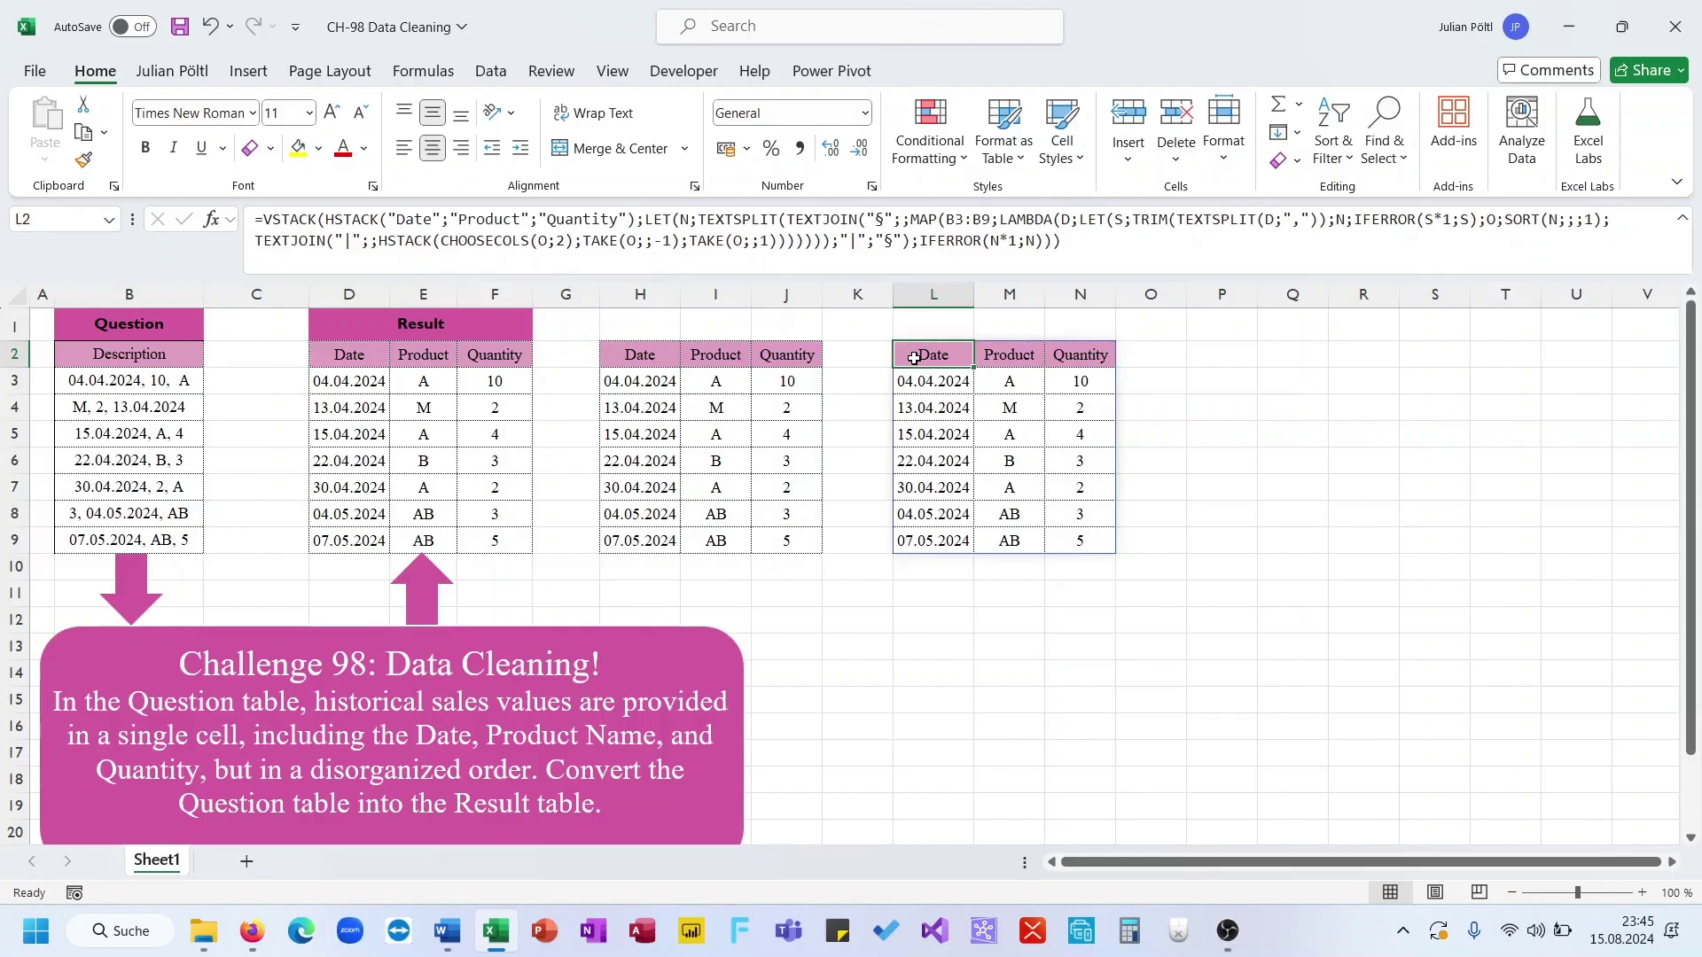
pyautogui.click(664, 352)
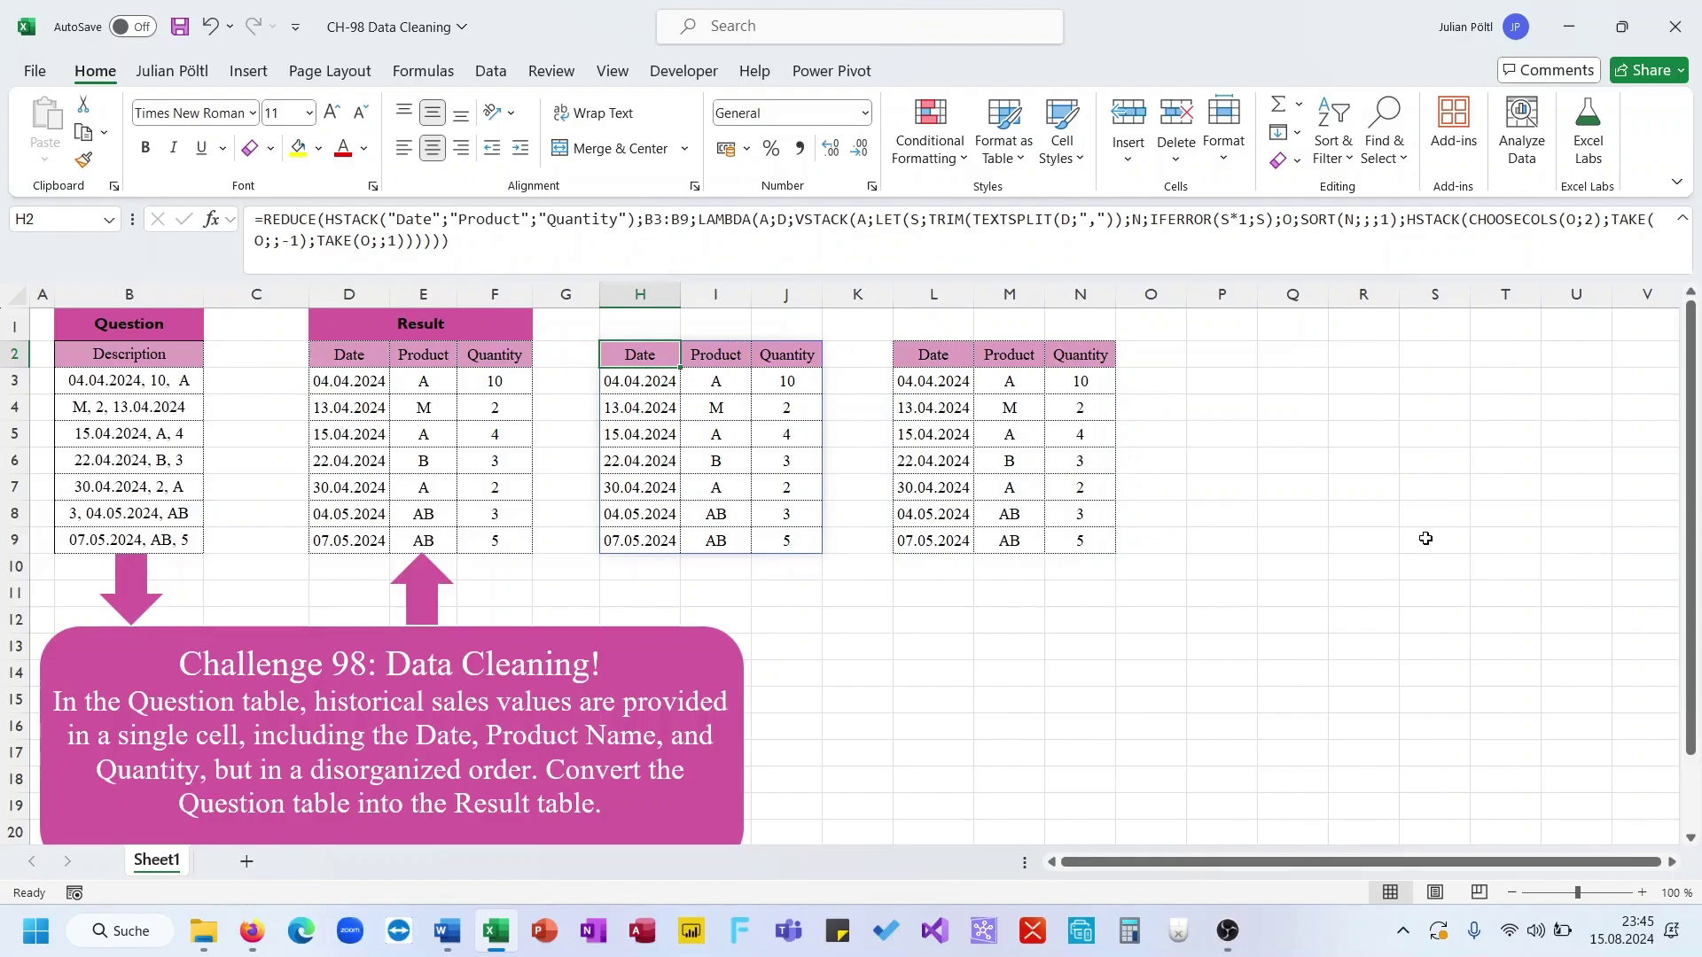